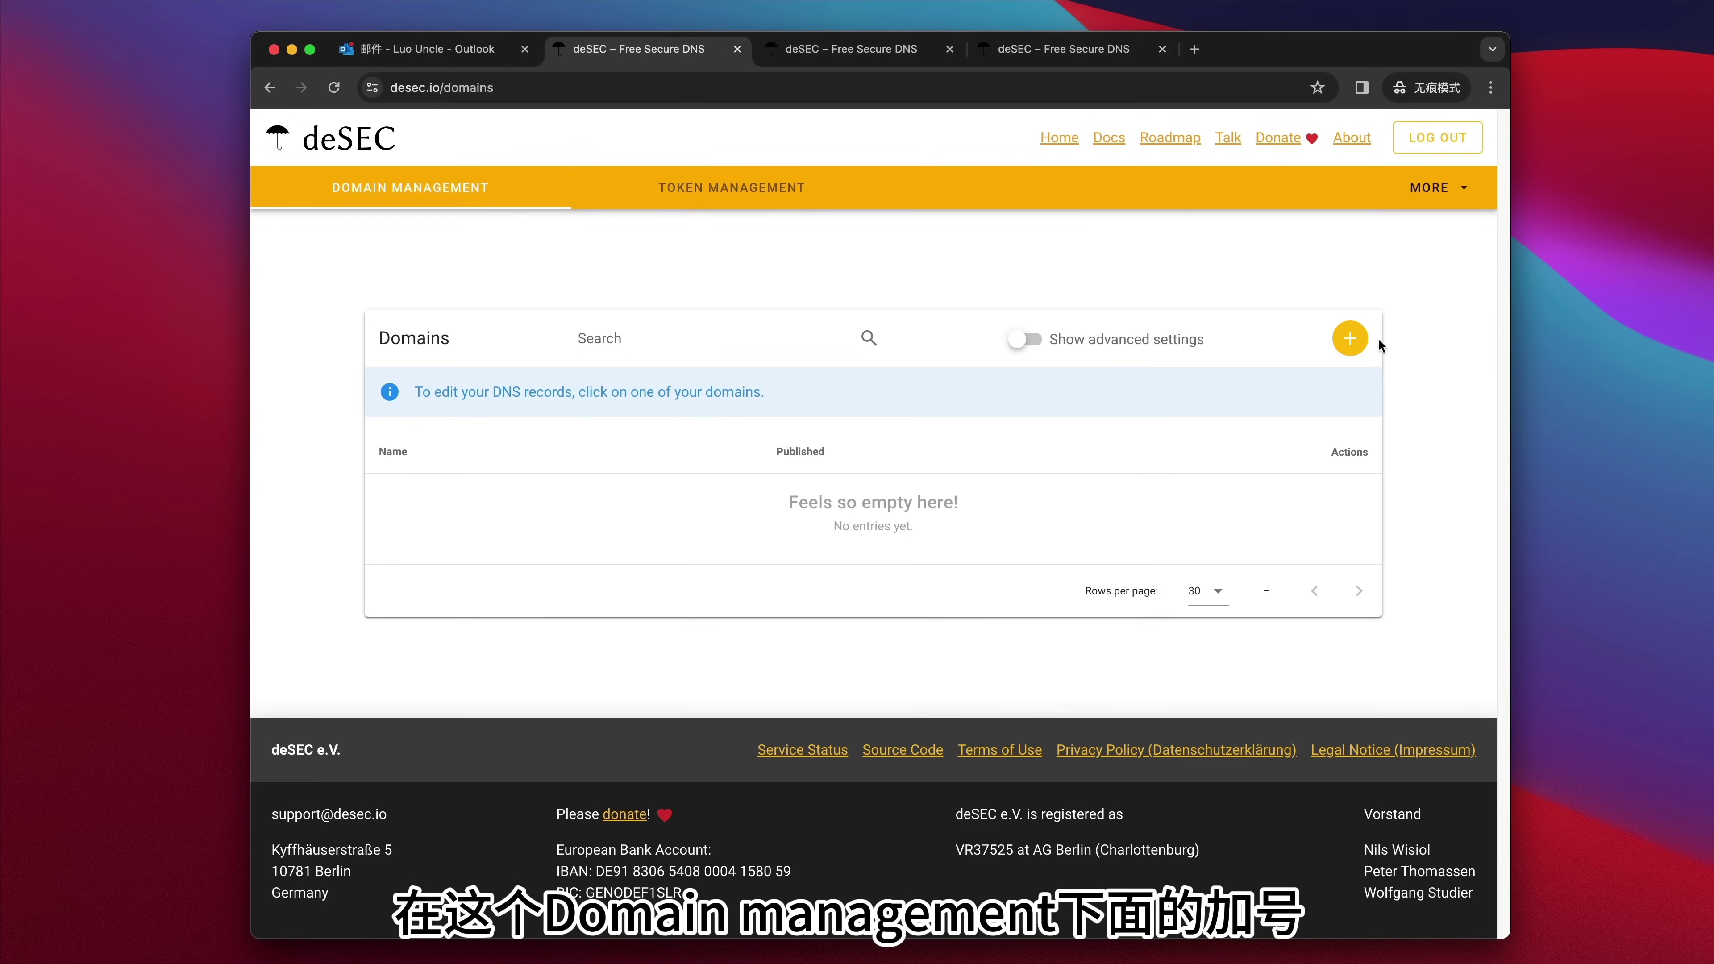
- Show the advanced domain settings and open the new-domain form to read its domain limit notice
{"action": "left_click", "coordinate": [1023, 339]}
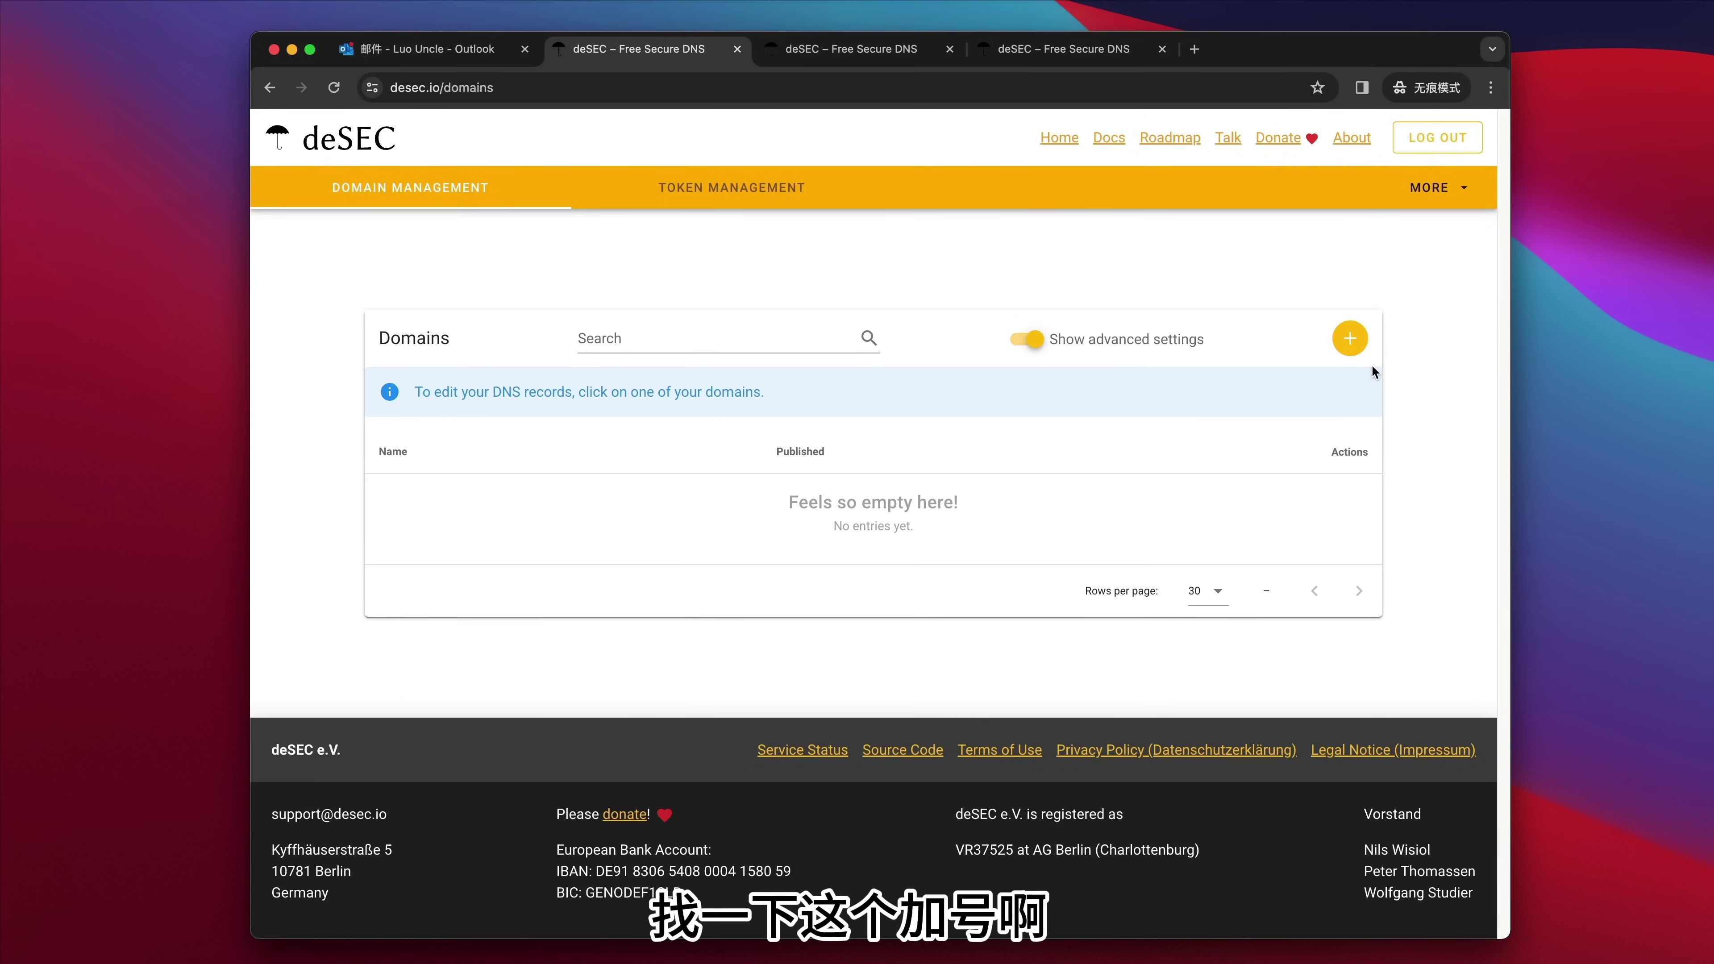
{"action": "left_click", "coordinate": [1355, 344]}
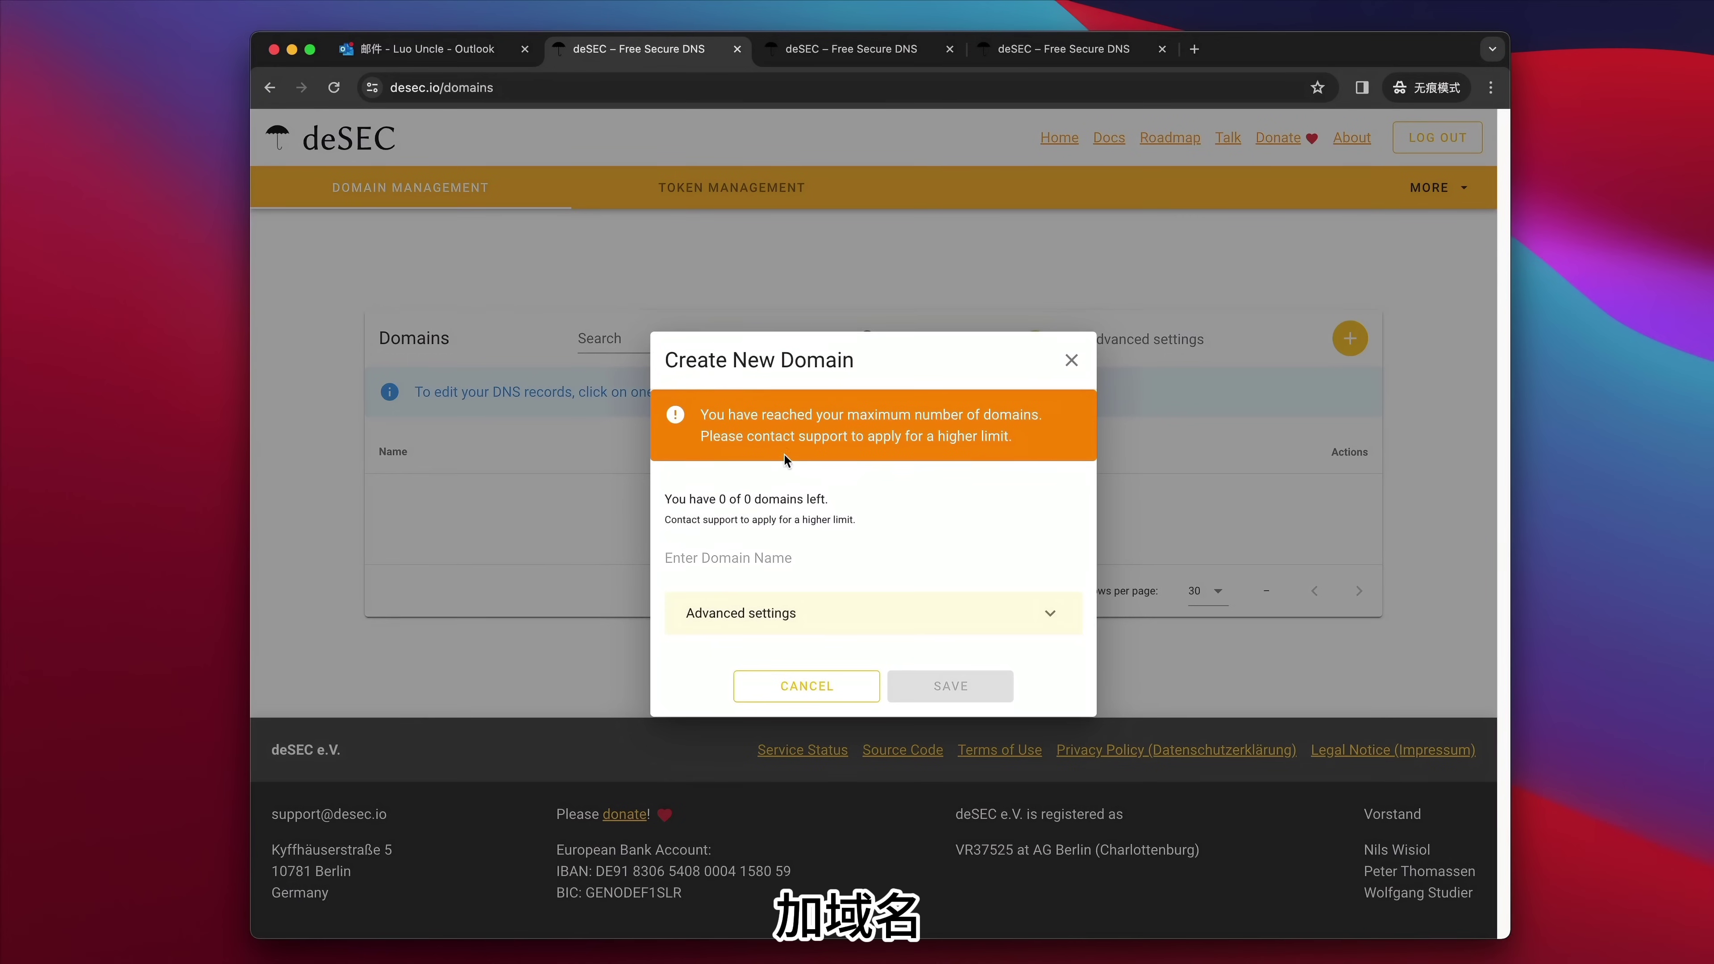
{"action": "left_click_drag", "start_coordinate": [701, 410], "coordinate": [1052, 450]}
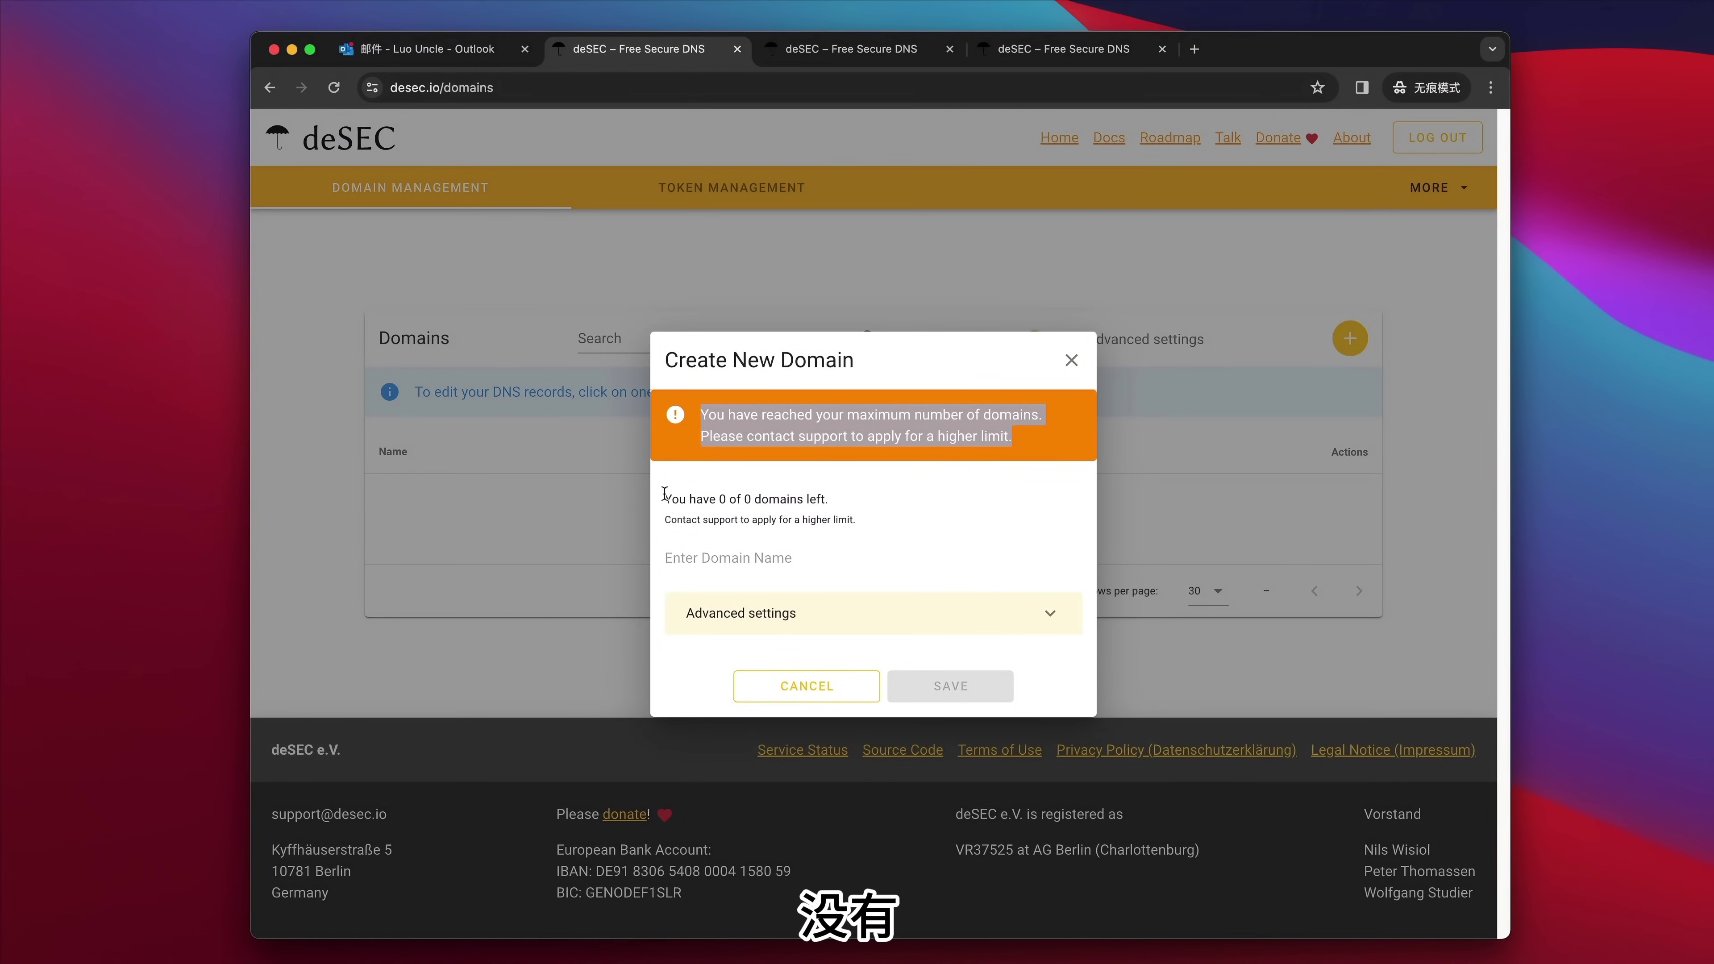
{"action": "left_click_drag", "start_coordinate": [665, 492], "coordinate": [890, 540]}
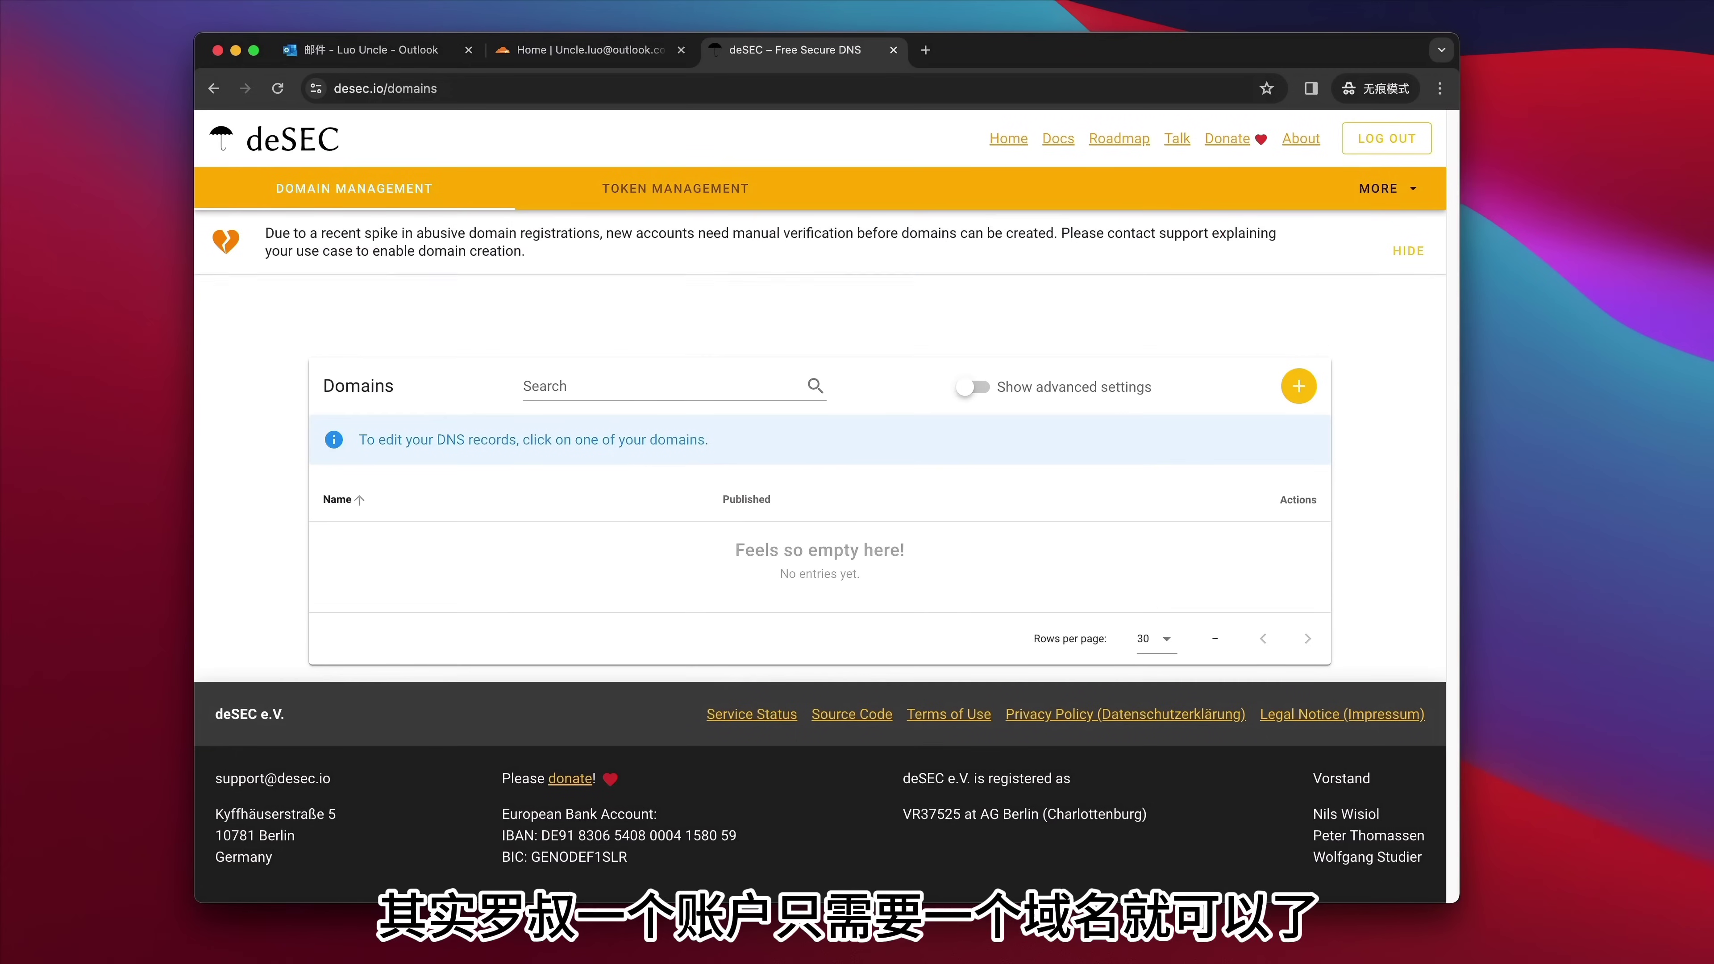
- Review the manual verification notice and remaining domain quota, and create the new domain luoshu.dedyn.io
{"action": "left_click_drag", "start_coordinate": [545, 253], "coordinate": [265, 229]}
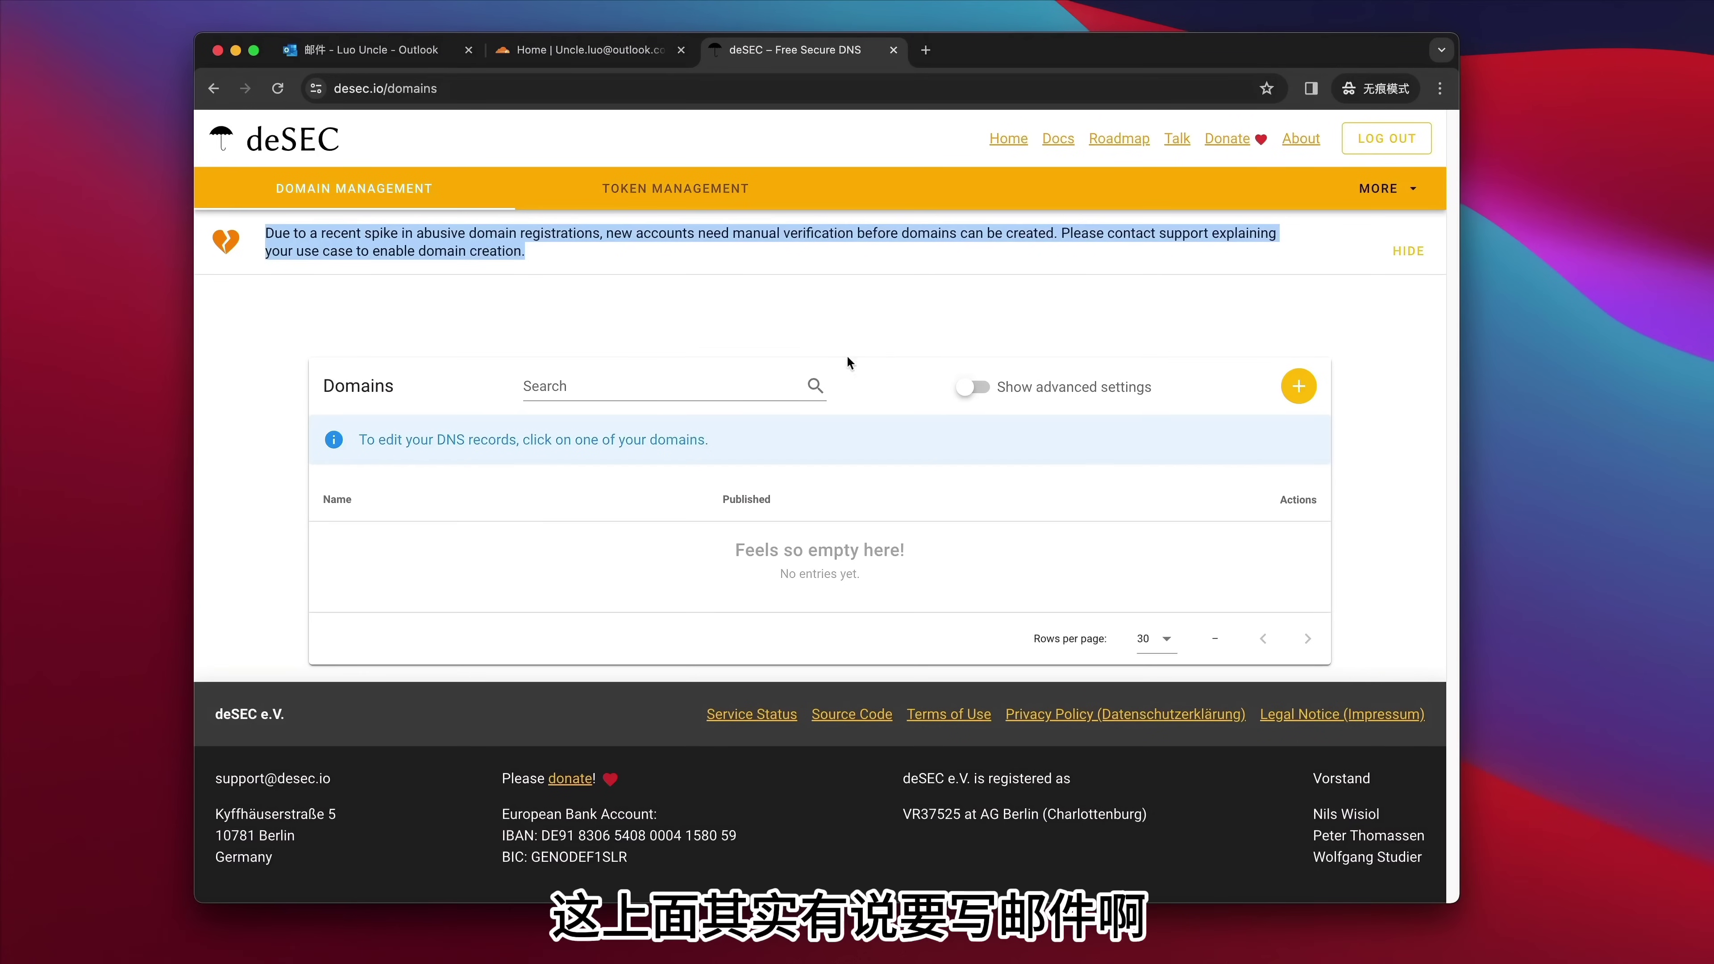
{"action": "left_click", "coordinate": [1299, 386]}
{"action": "left_click_drag", "start_coordinate": [777, 439], "coordinate": [623, 444]}
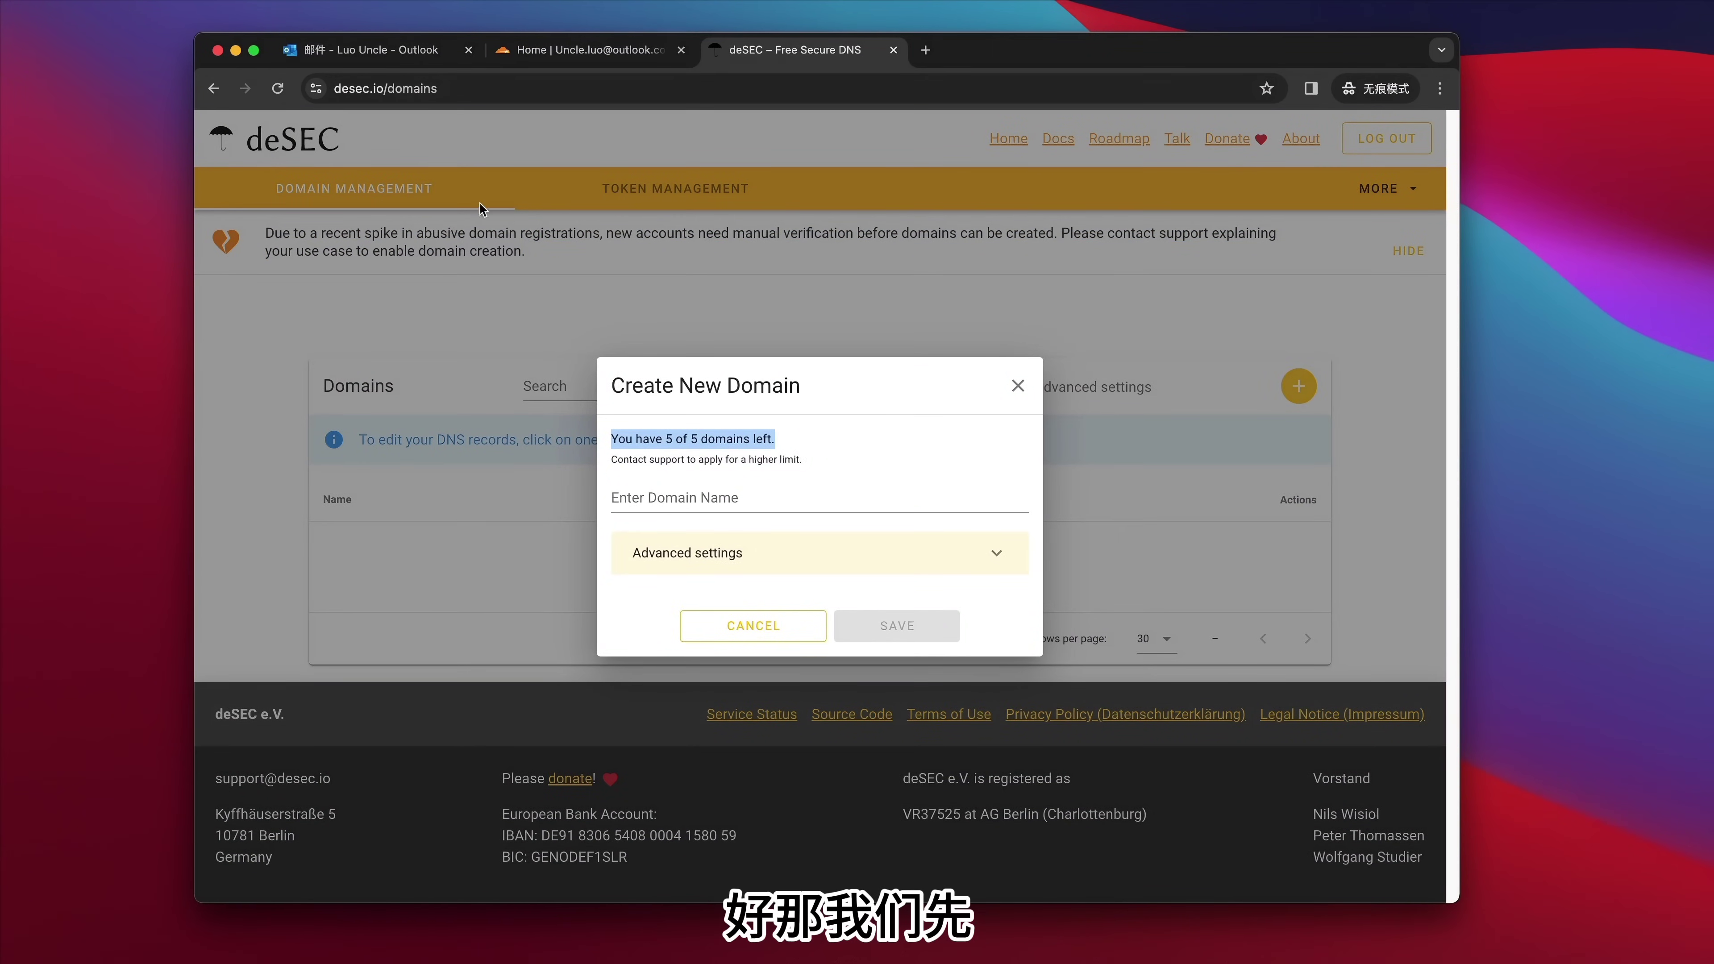
{"action": "left_click", "coordinate": [334, 94]}
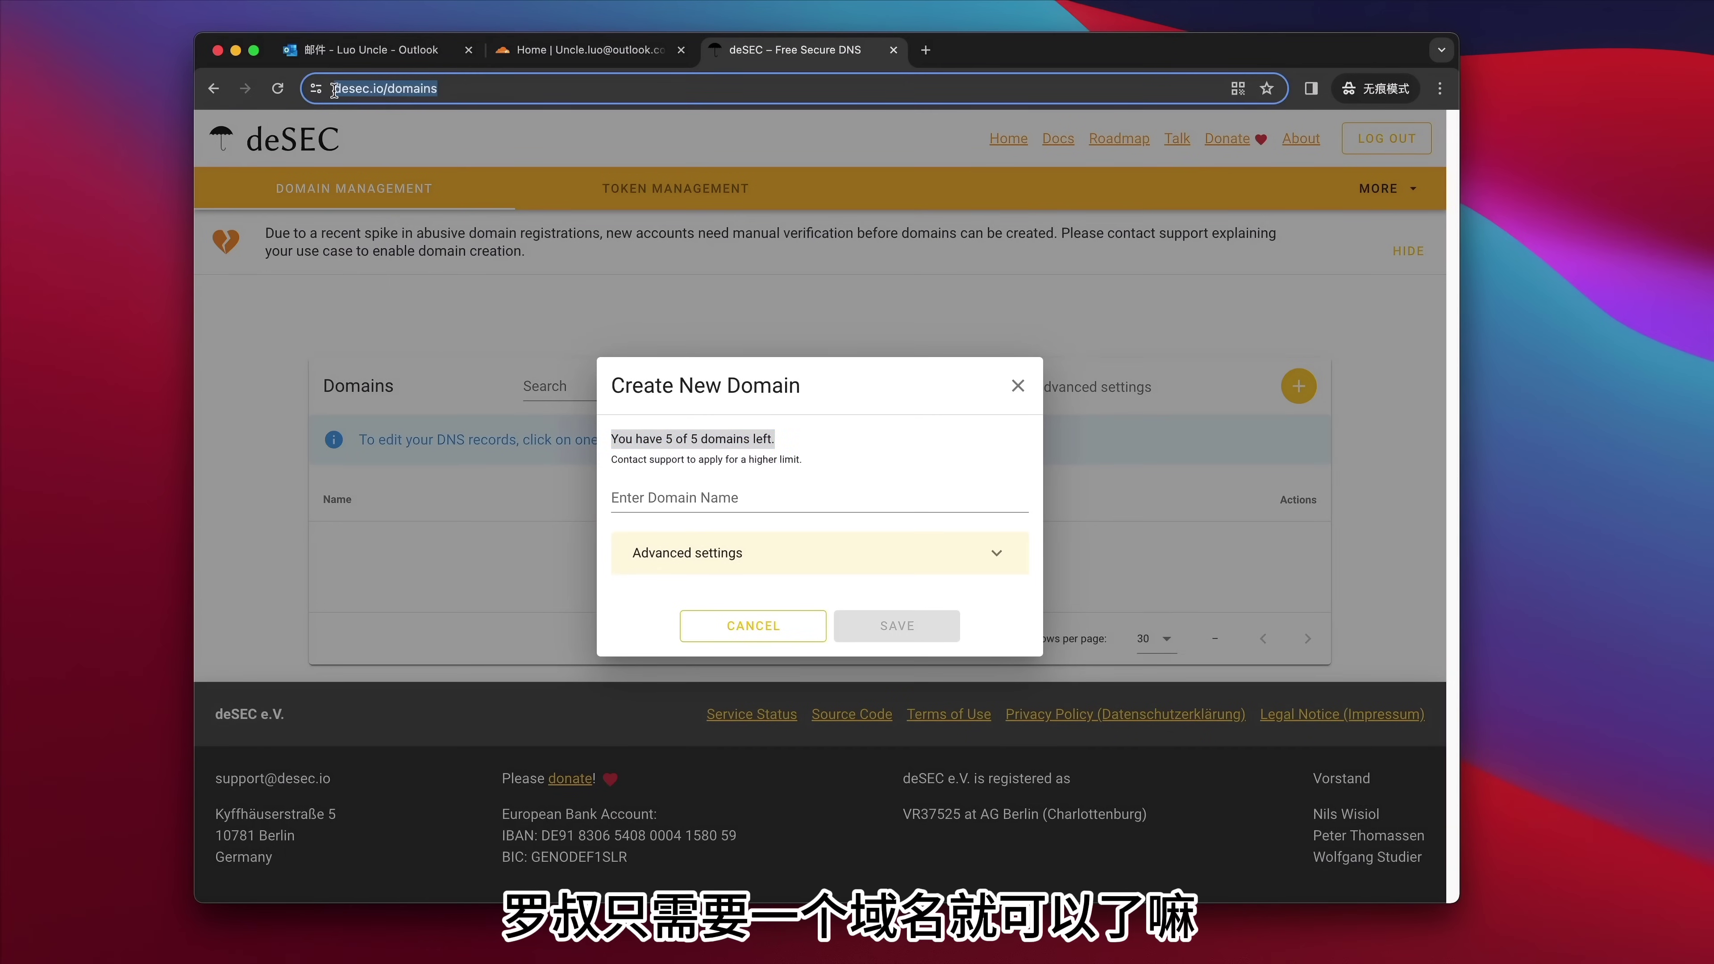
{"action": "left_click", "coordinate": [737, 493]}
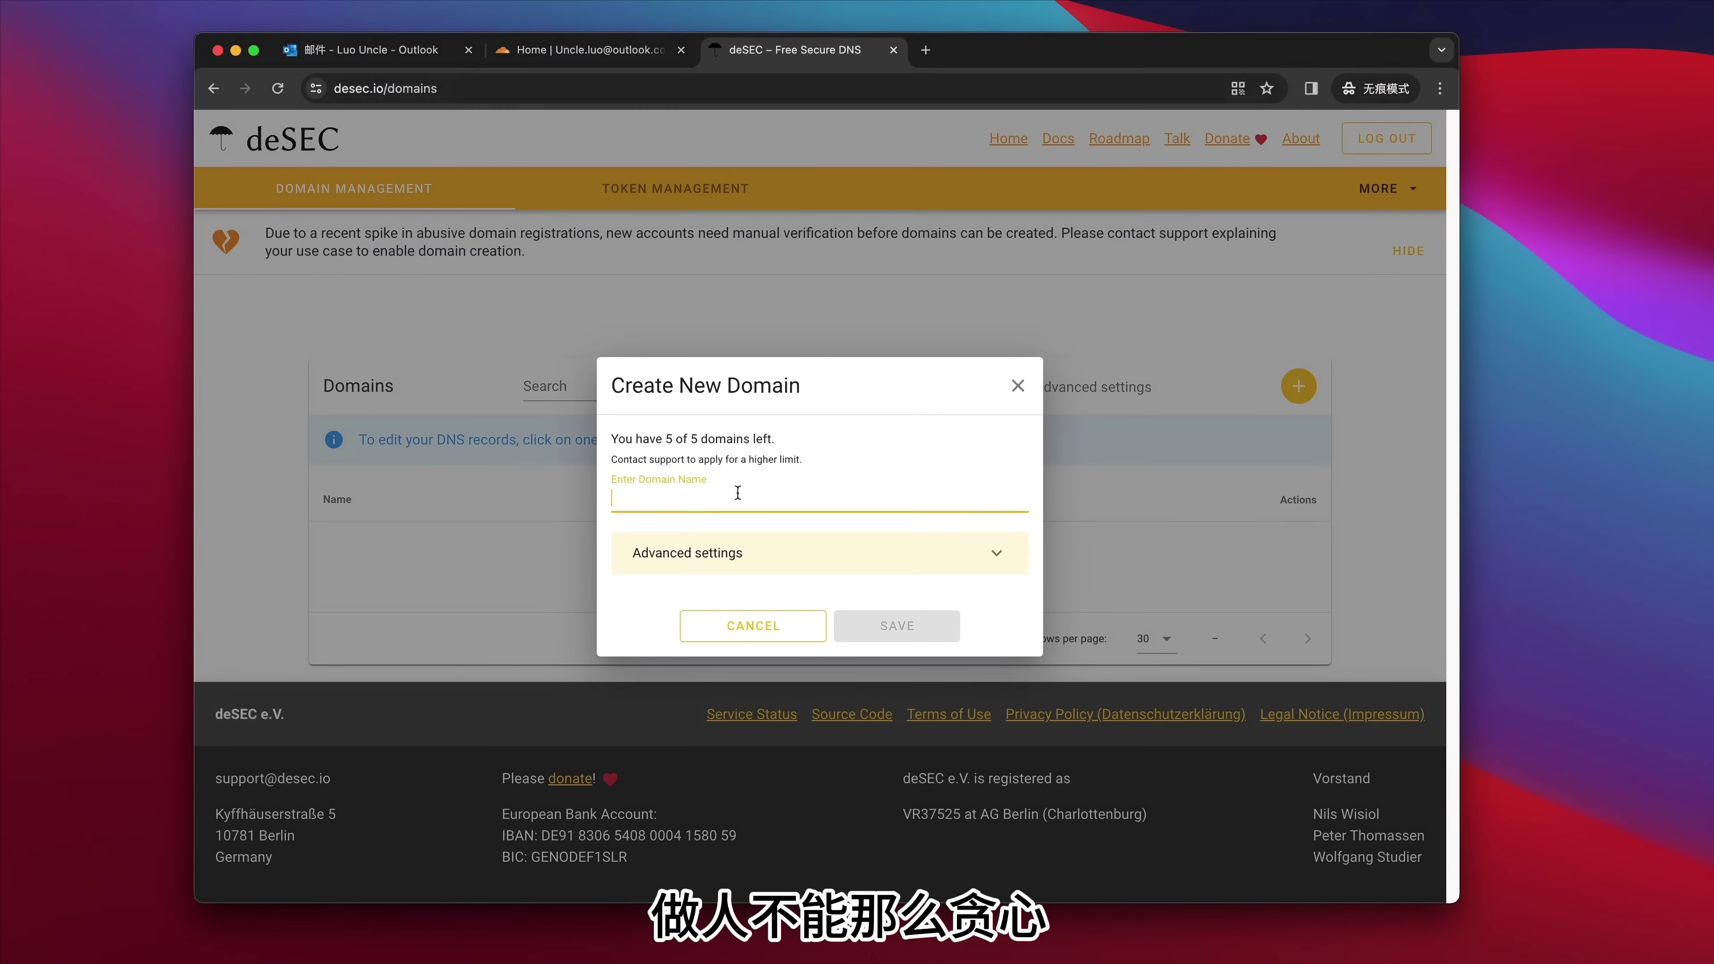
{"action": "type", "text": "luoshu."}
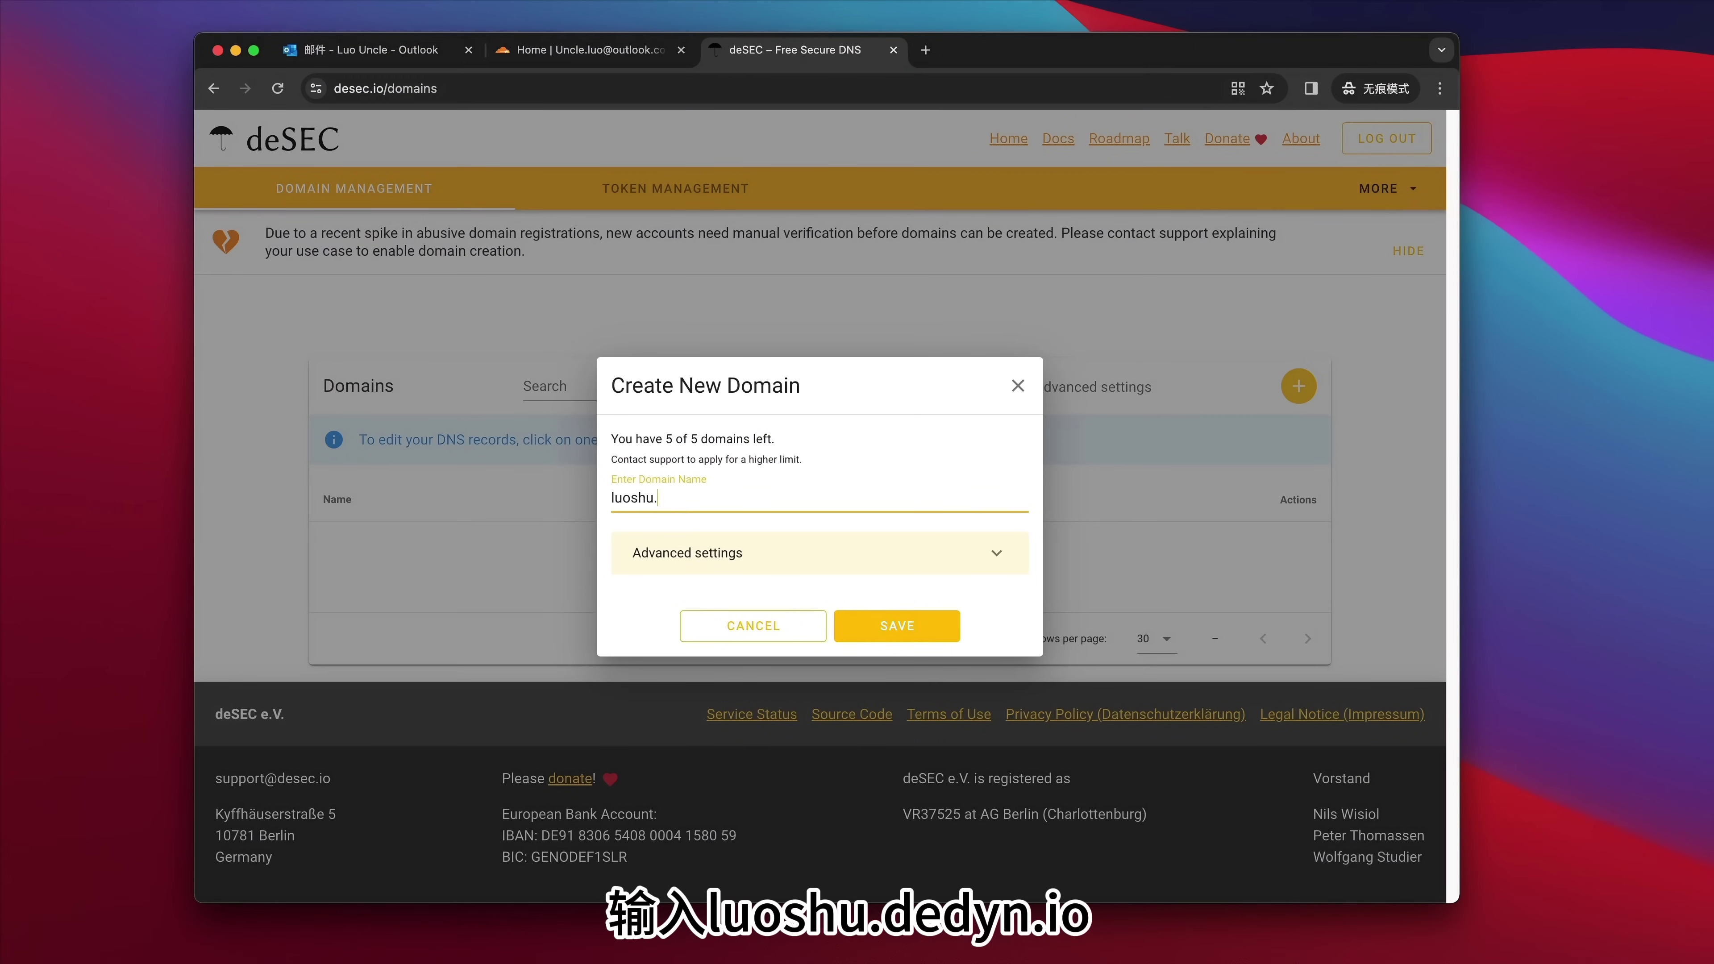
{"action": "type", "text": "dedyn.io"}
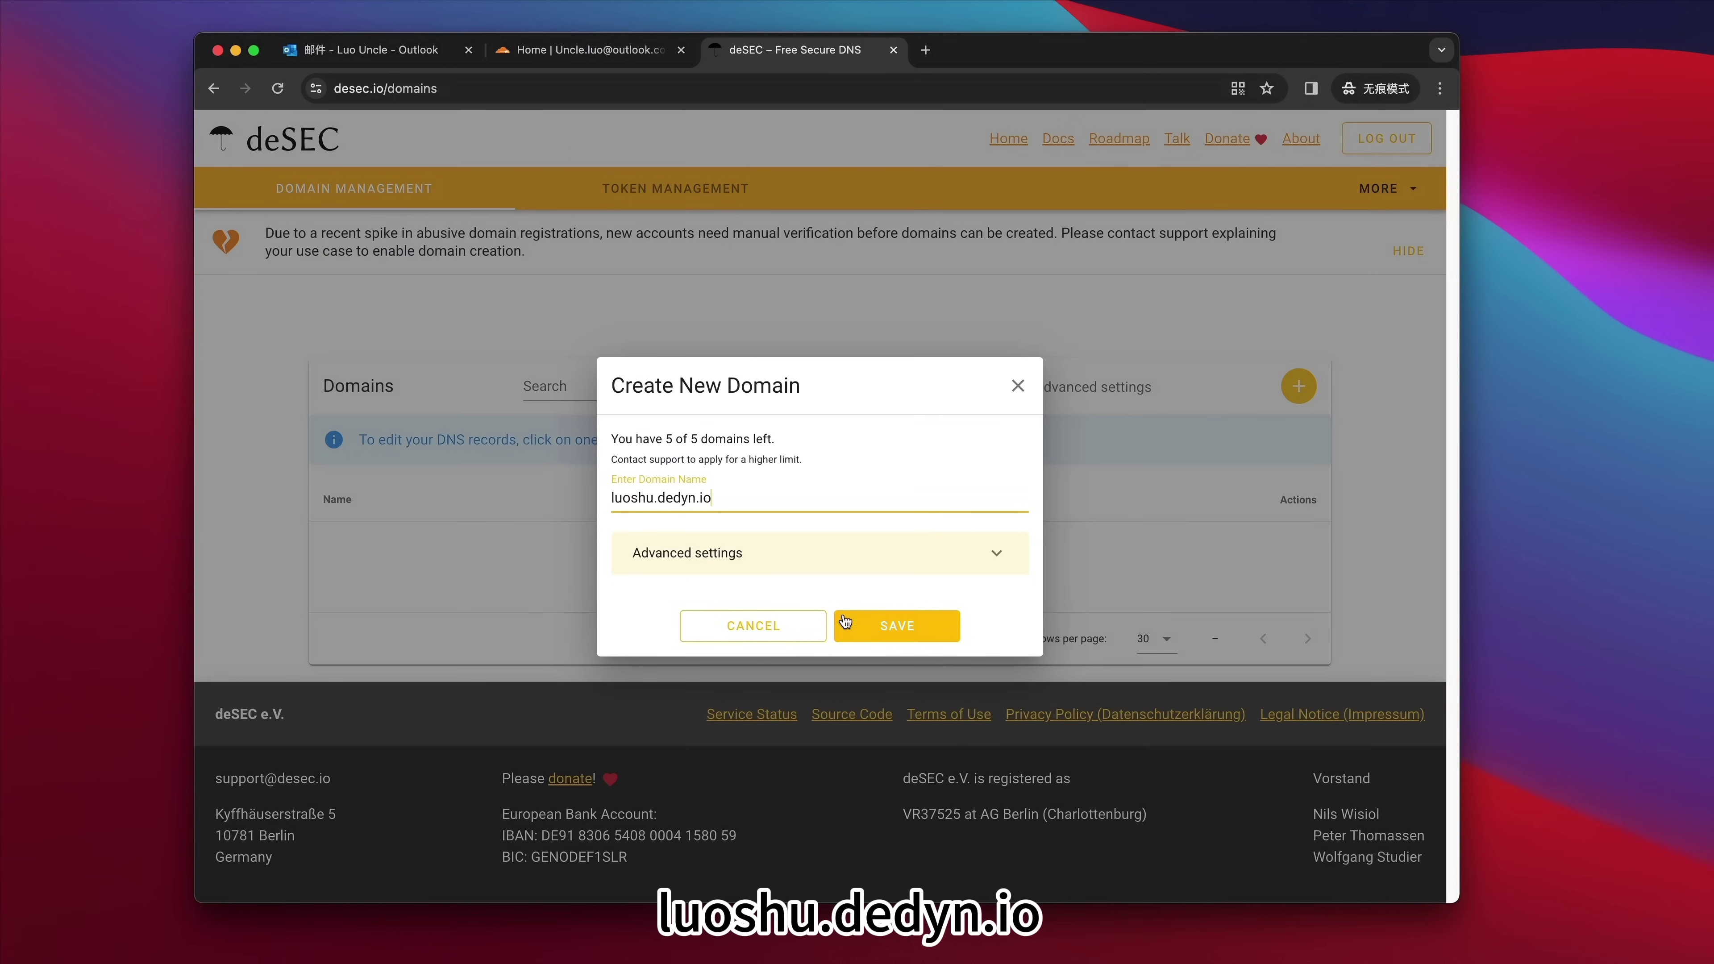
{"action": "left_click", "coordinate": [894, 626]}
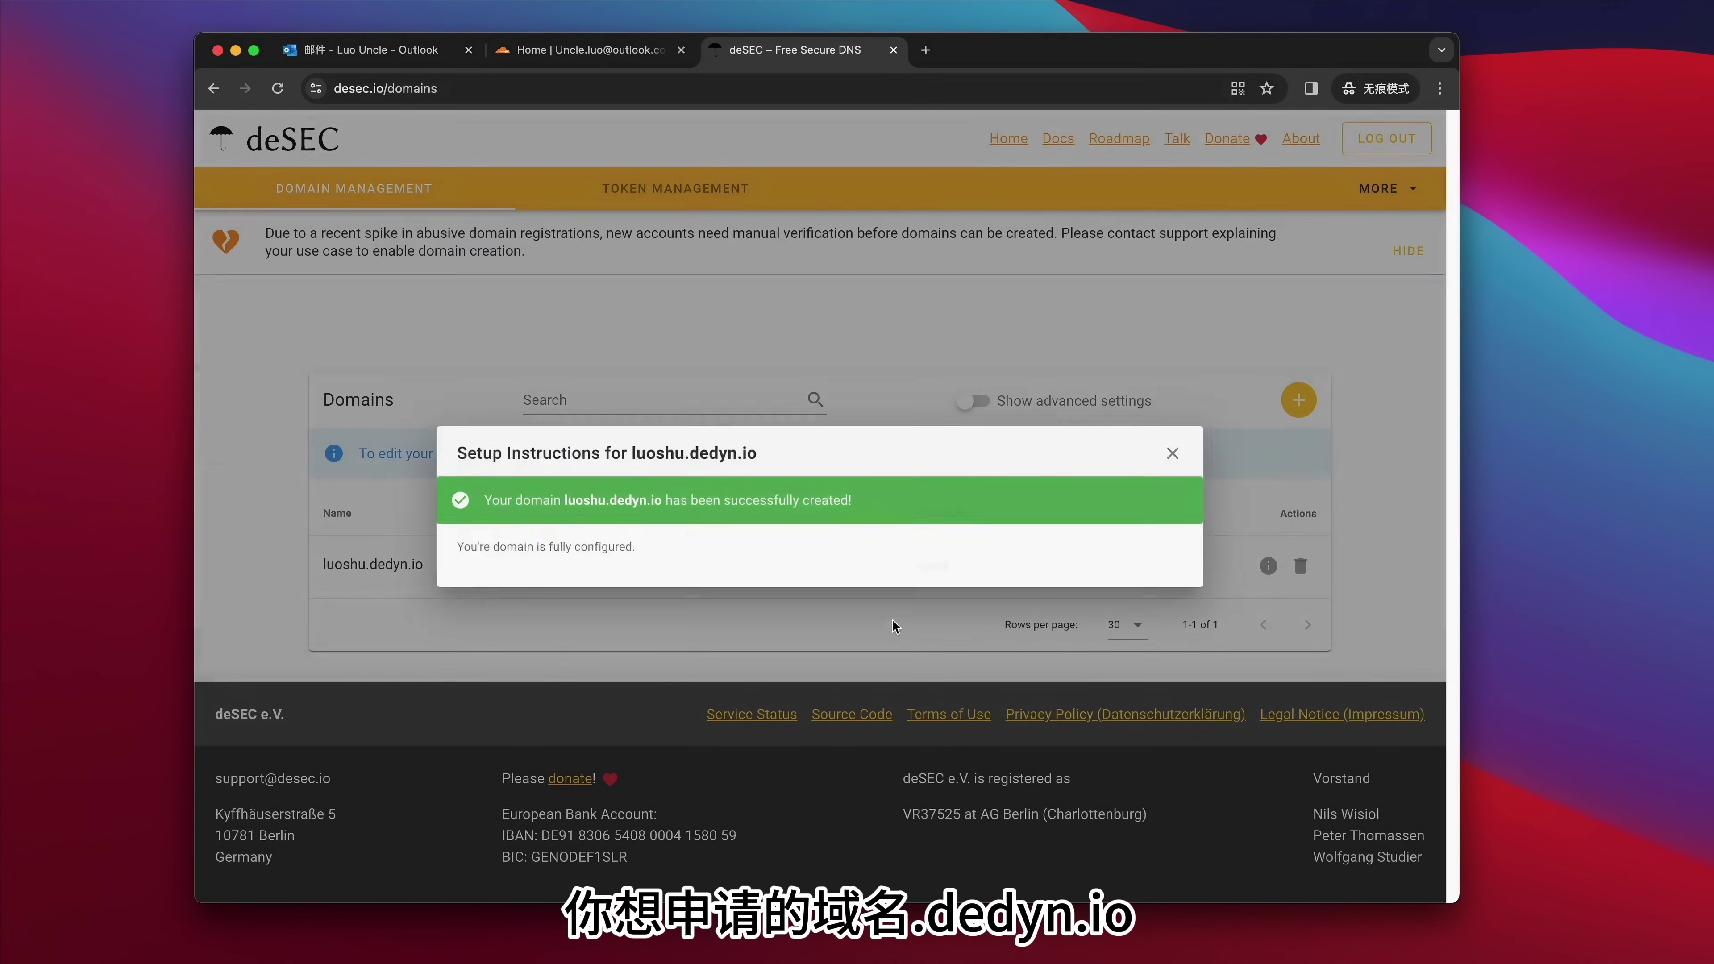
- Read and dismiss the setup instructions, and open the record sets of luoshu.dedyn.io
{"action": "left_click_drag", "start_coordinate": [553, 501], "coordinate": [874, 504]}
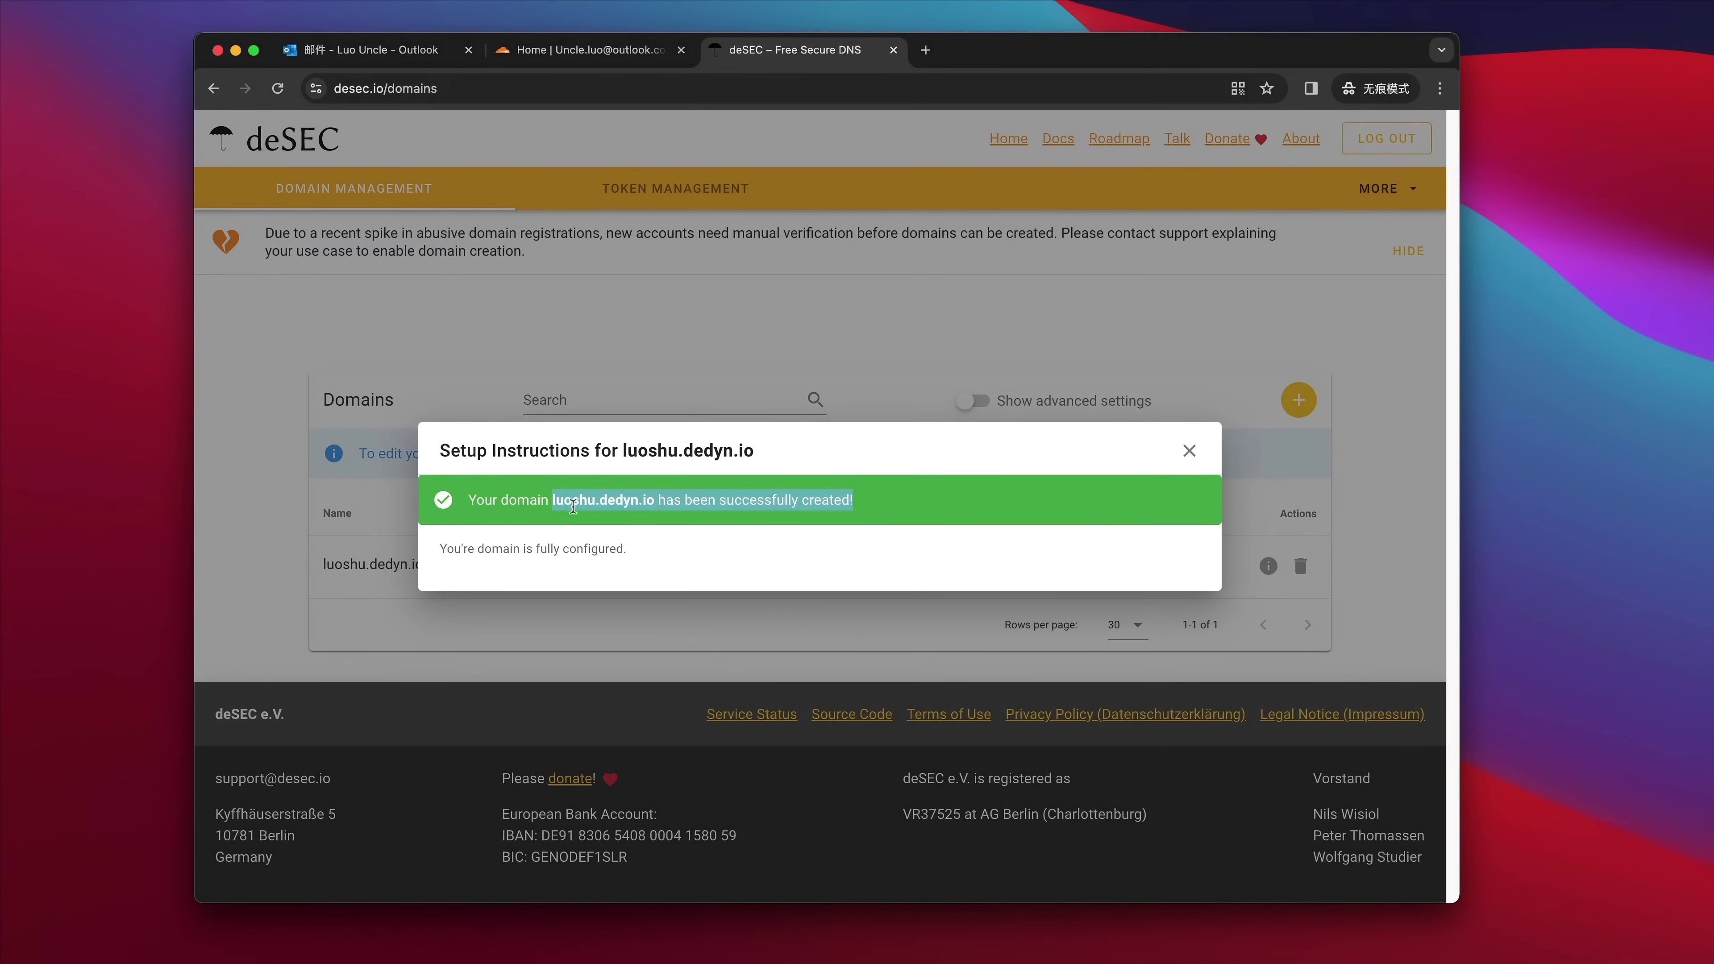
{"action": "left_click_drag", "start_coordinate": [471, 499], "coordinate": [1157, 466]}
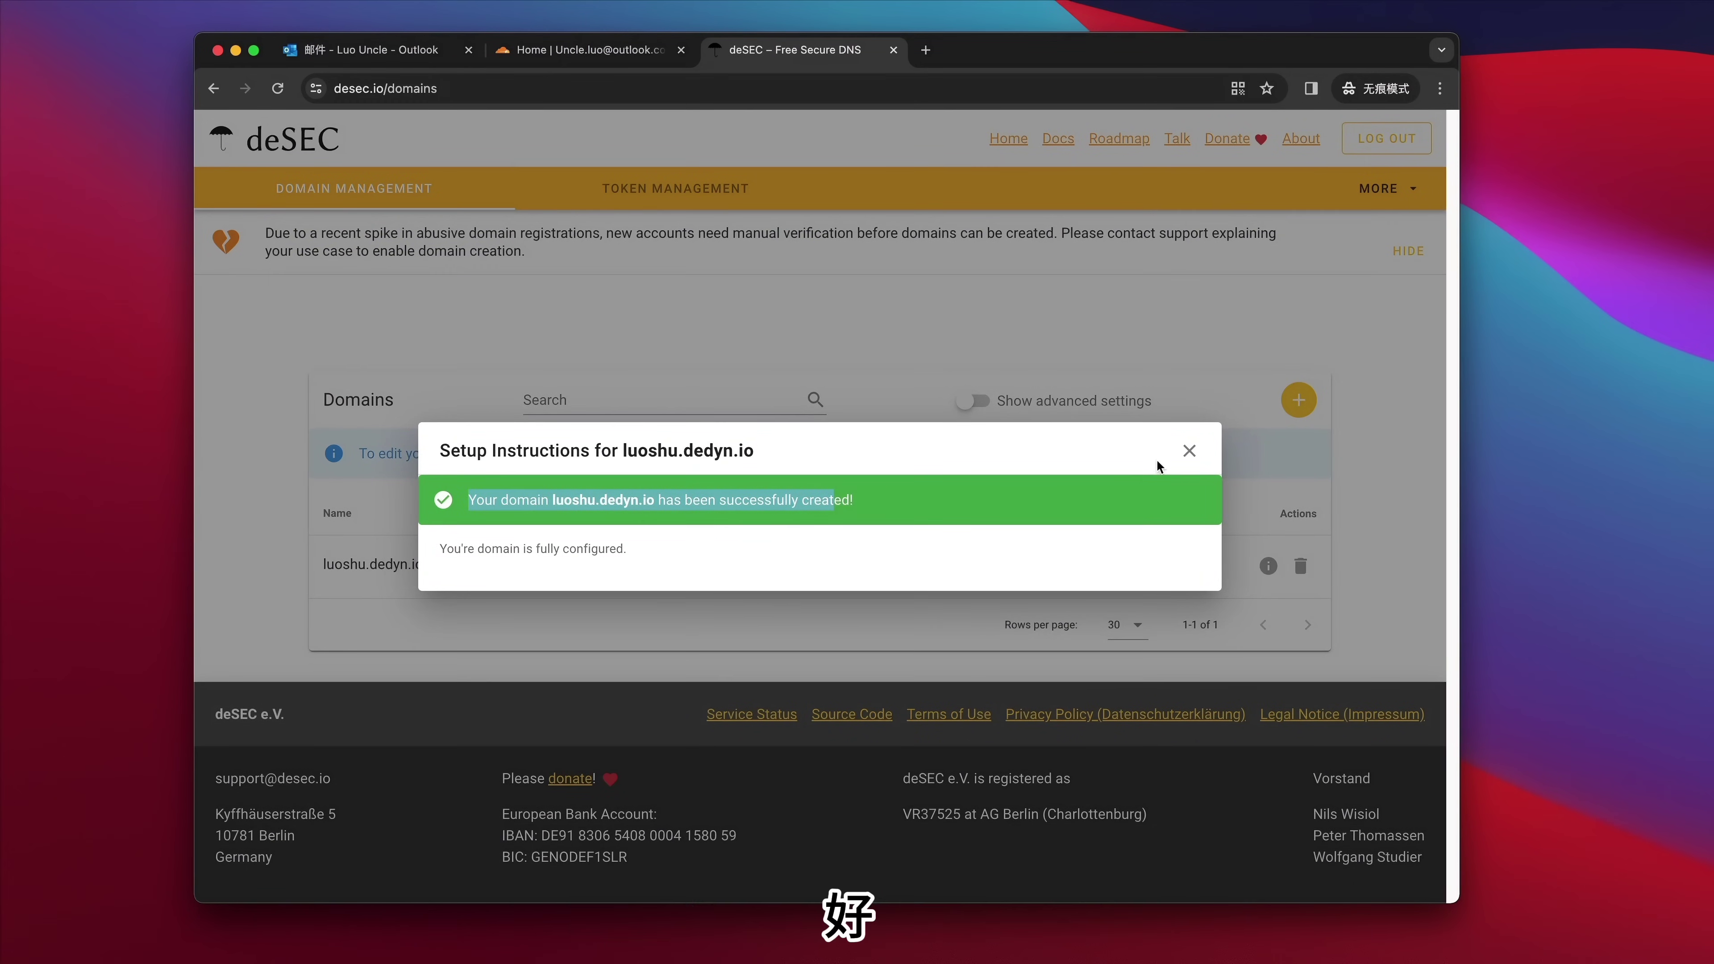
{"action": "left_click", "coordinate": [1189, 452]}
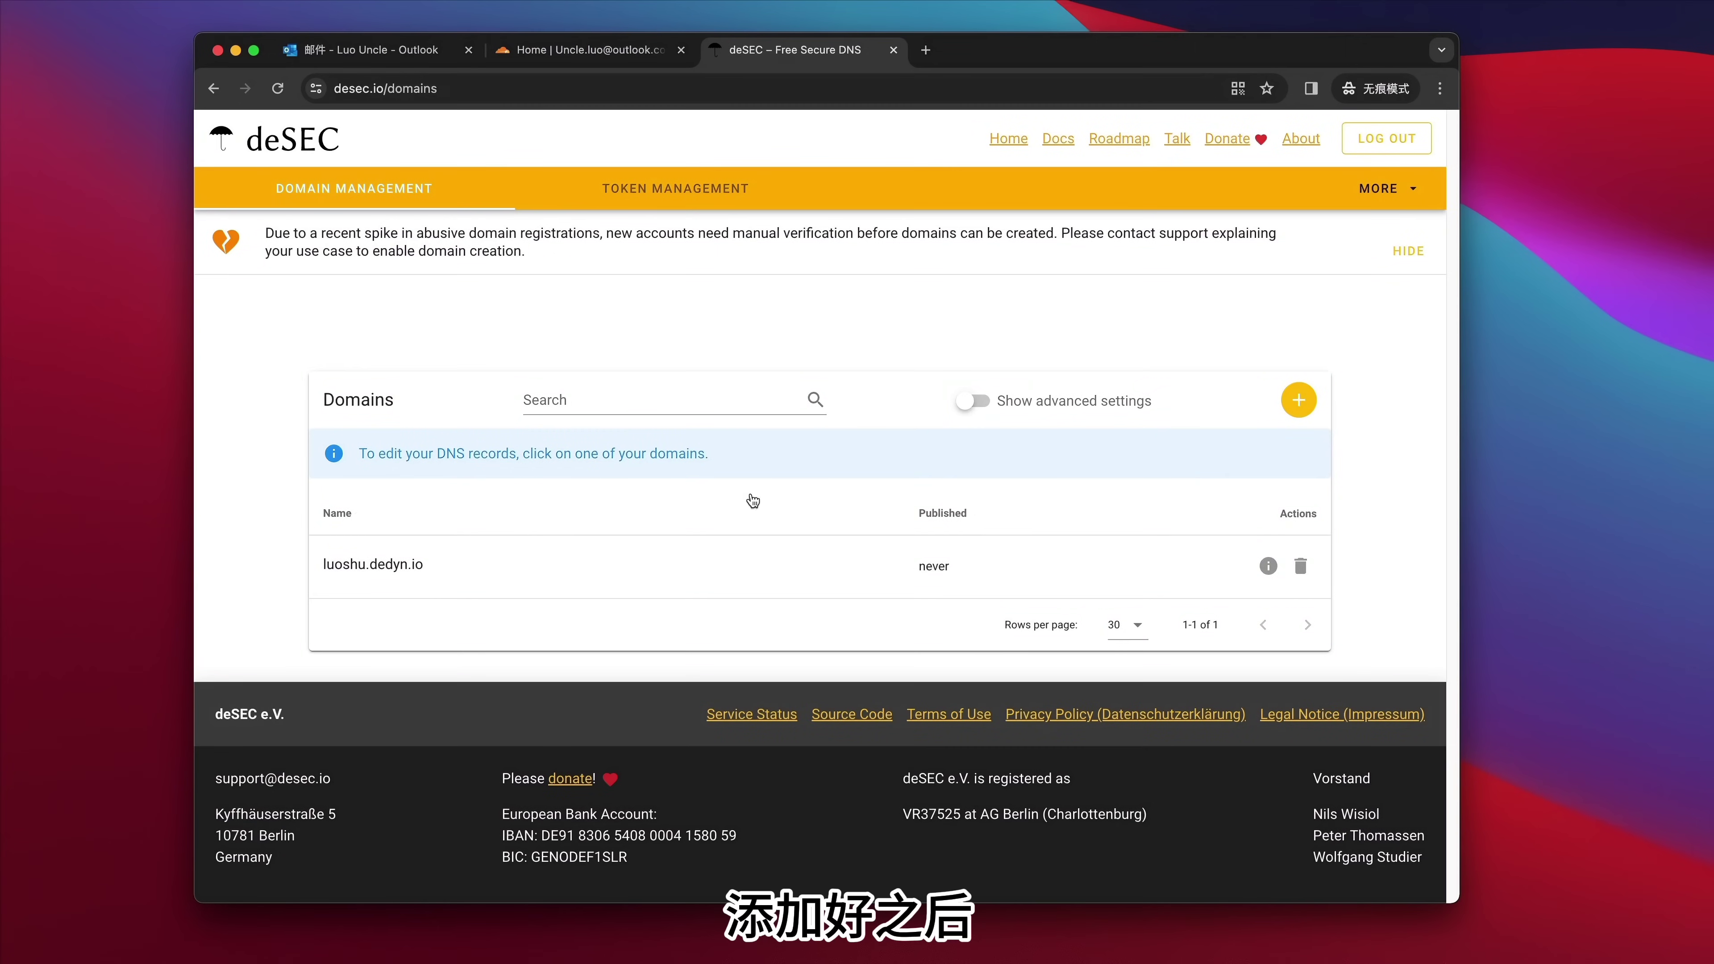
{"action": "left_click", "coordinate": [414, 566]}
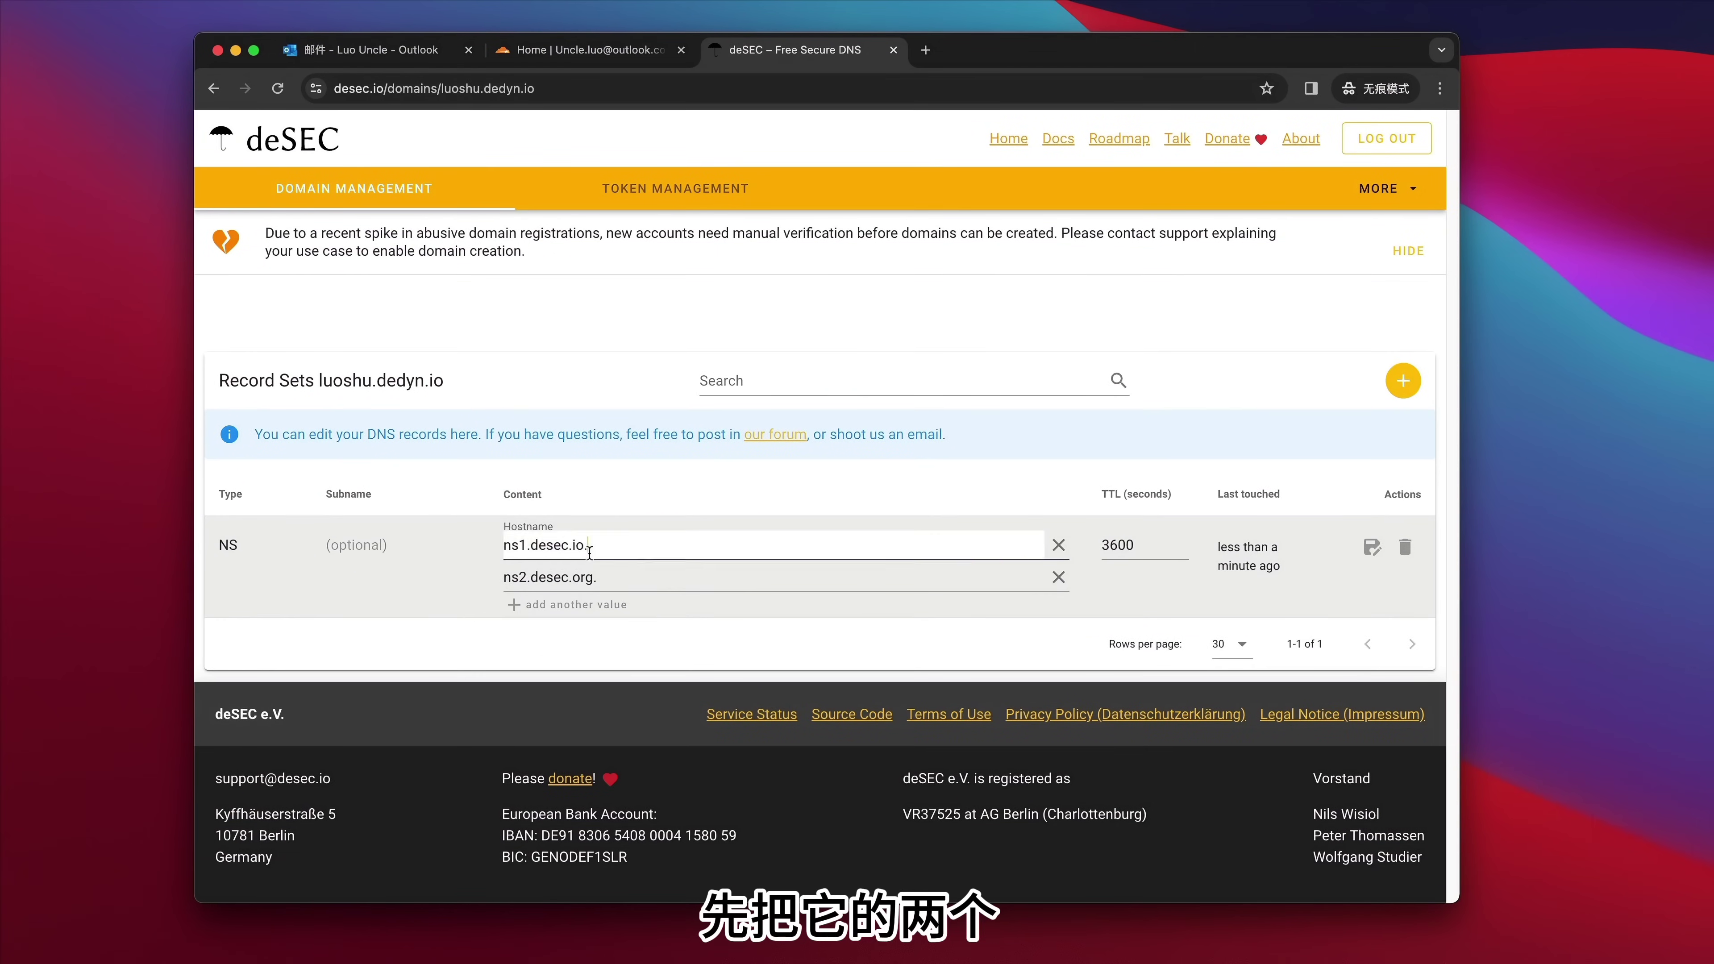
{"action": "left_click", "coordinate": [630, 578]}
- Switch to Cloudflare and add luoshu.dedyn.io as a new site
{"action": "left_click_drag", "start_coordinate": [450, 384], "coordinate": [323, 385]}
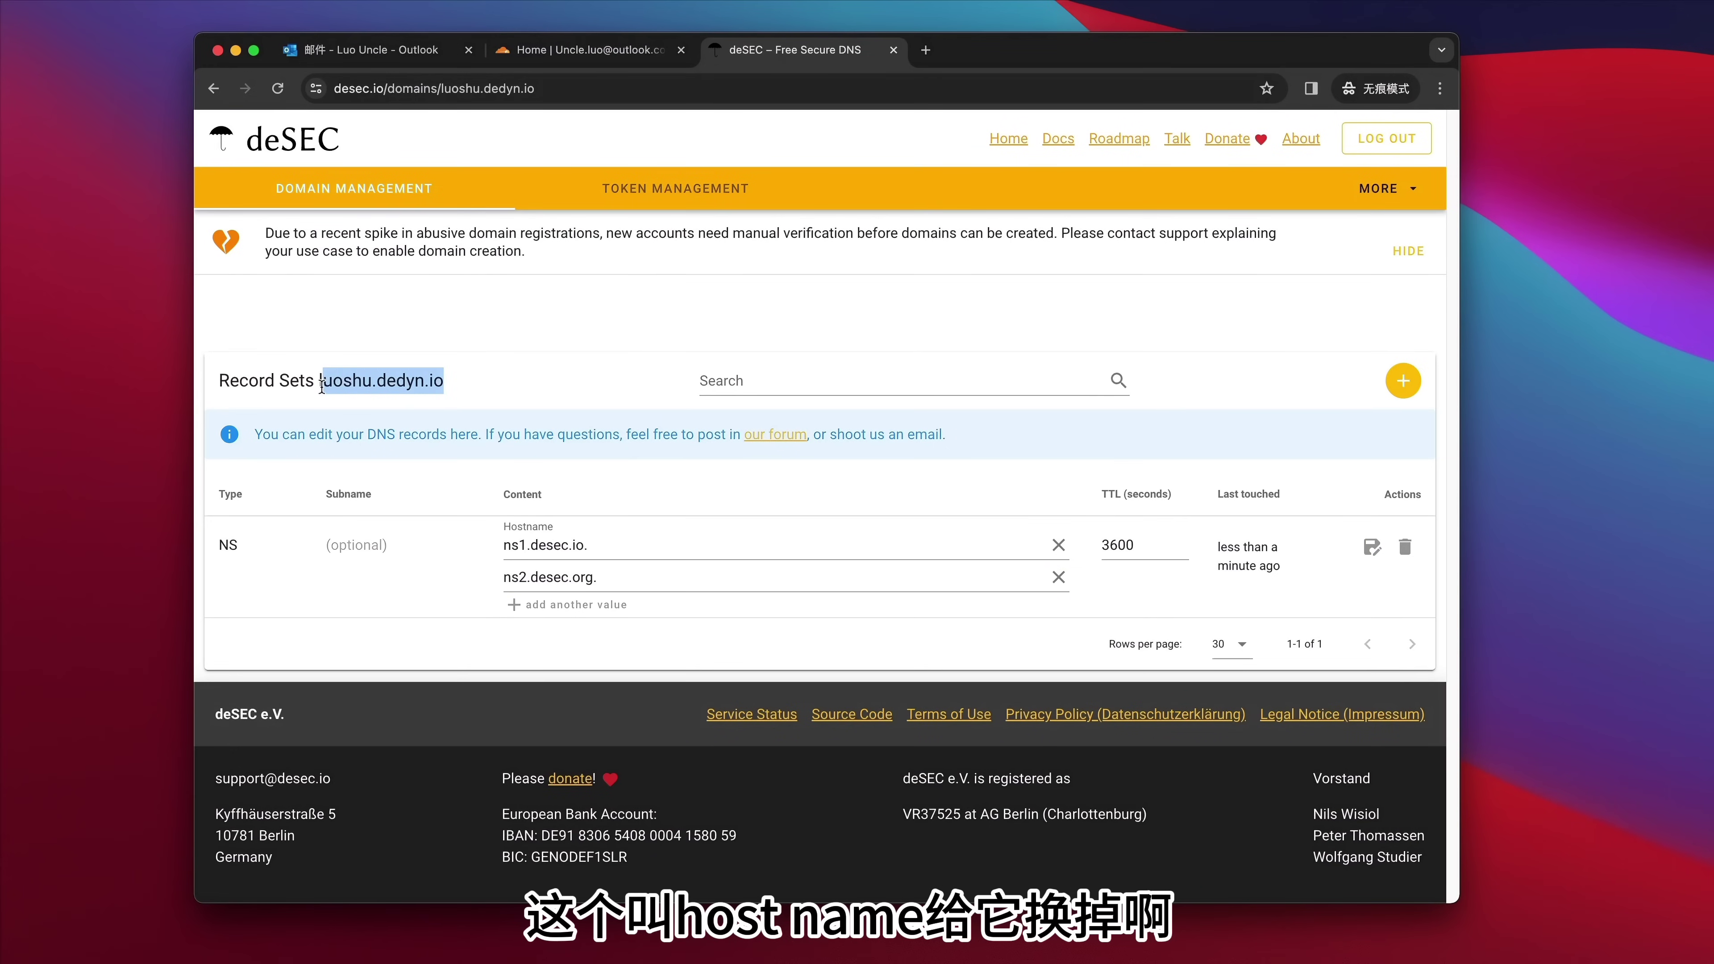
{"action": "key", "text": "ctrl+shift+Tab"}
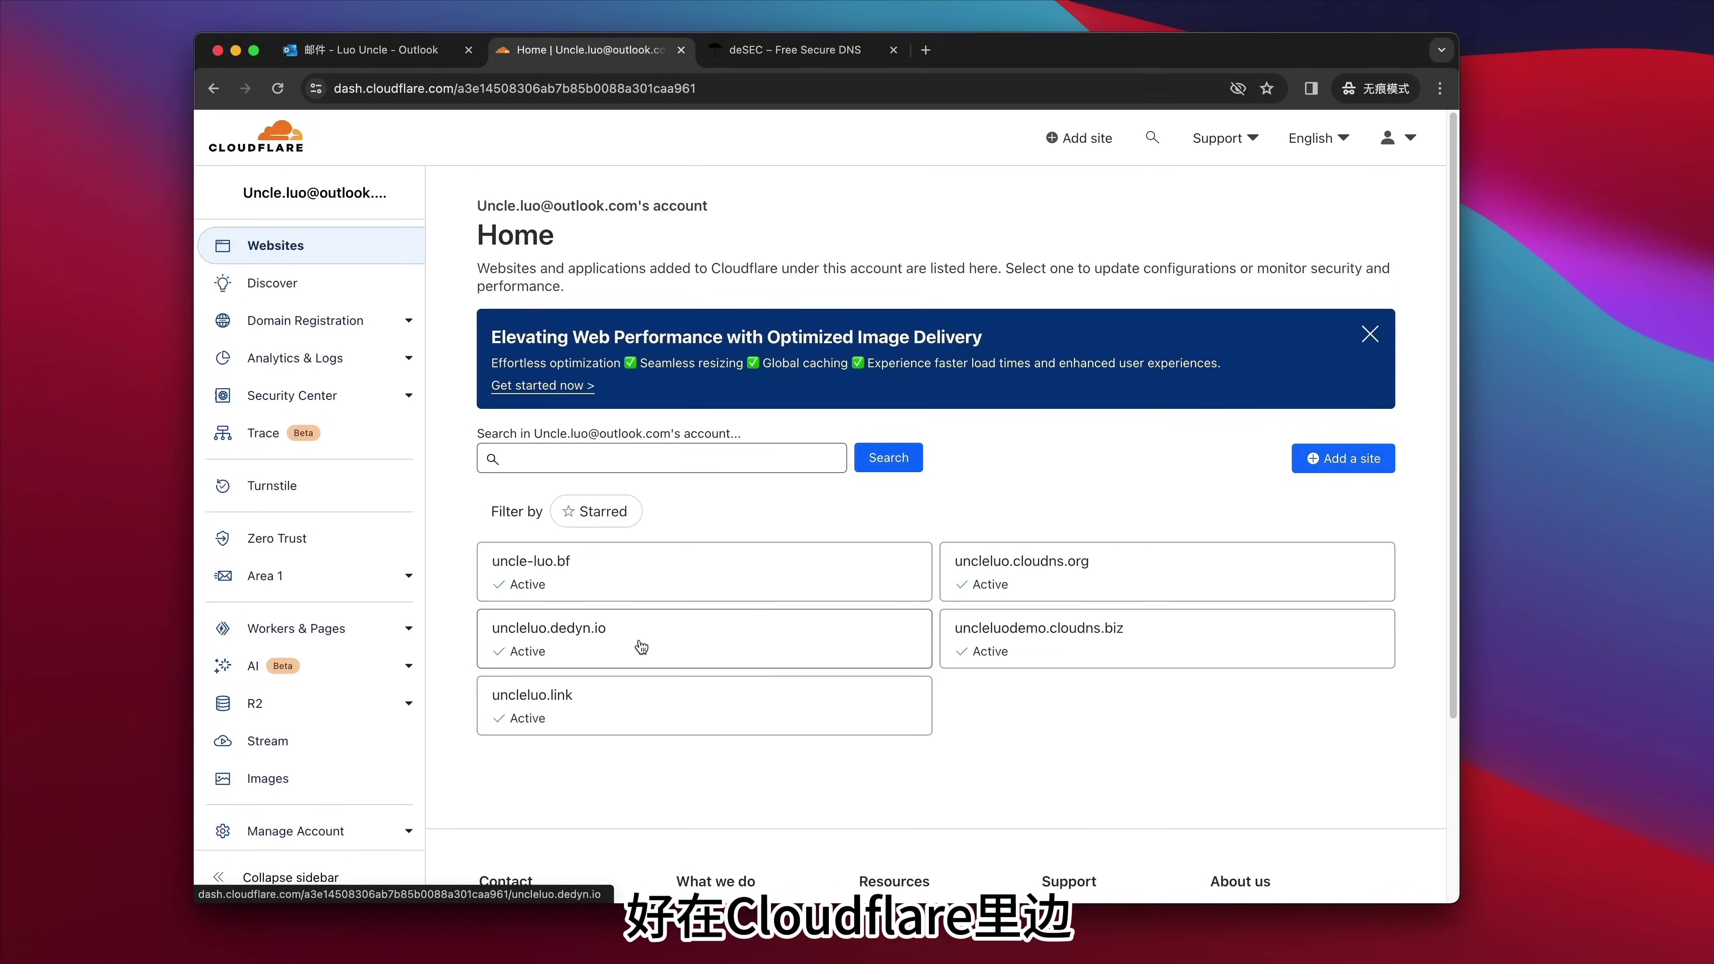
{"action": "left_click", "coordinate": [1359, 466]}
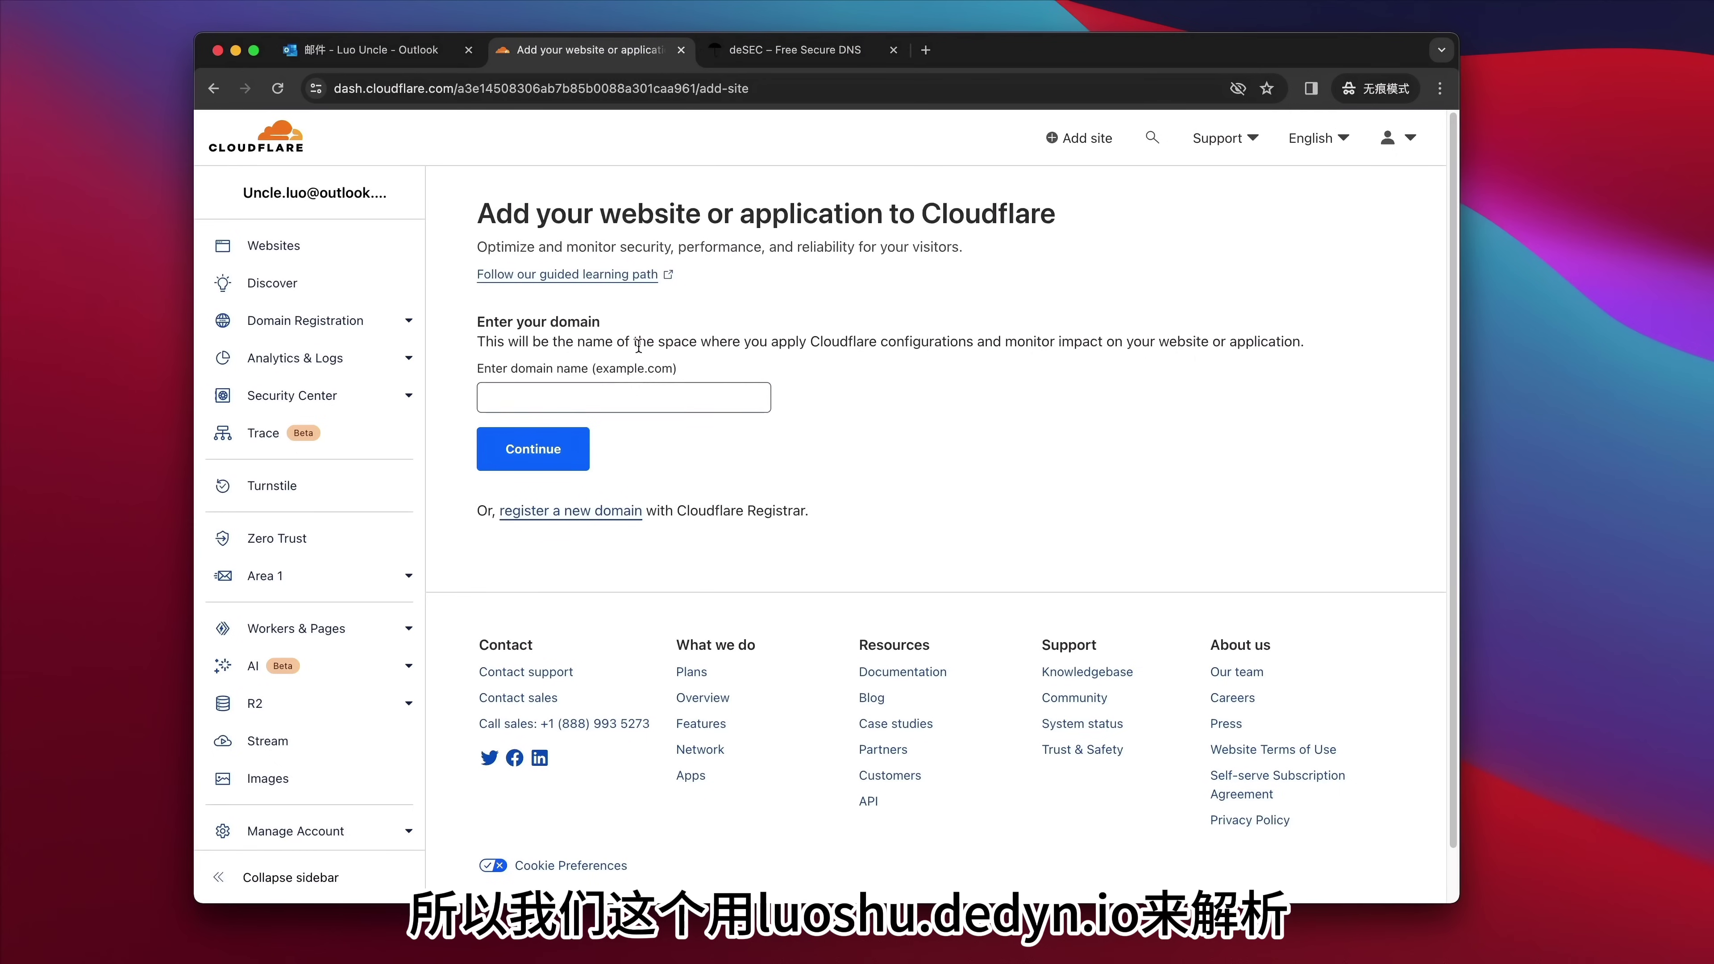
{"action": "left_click", "coordinate": [615, 392]}
{"action": "type", "text": "luoshu.dedyn.io"}
{"action": "key", "text": "Return"}
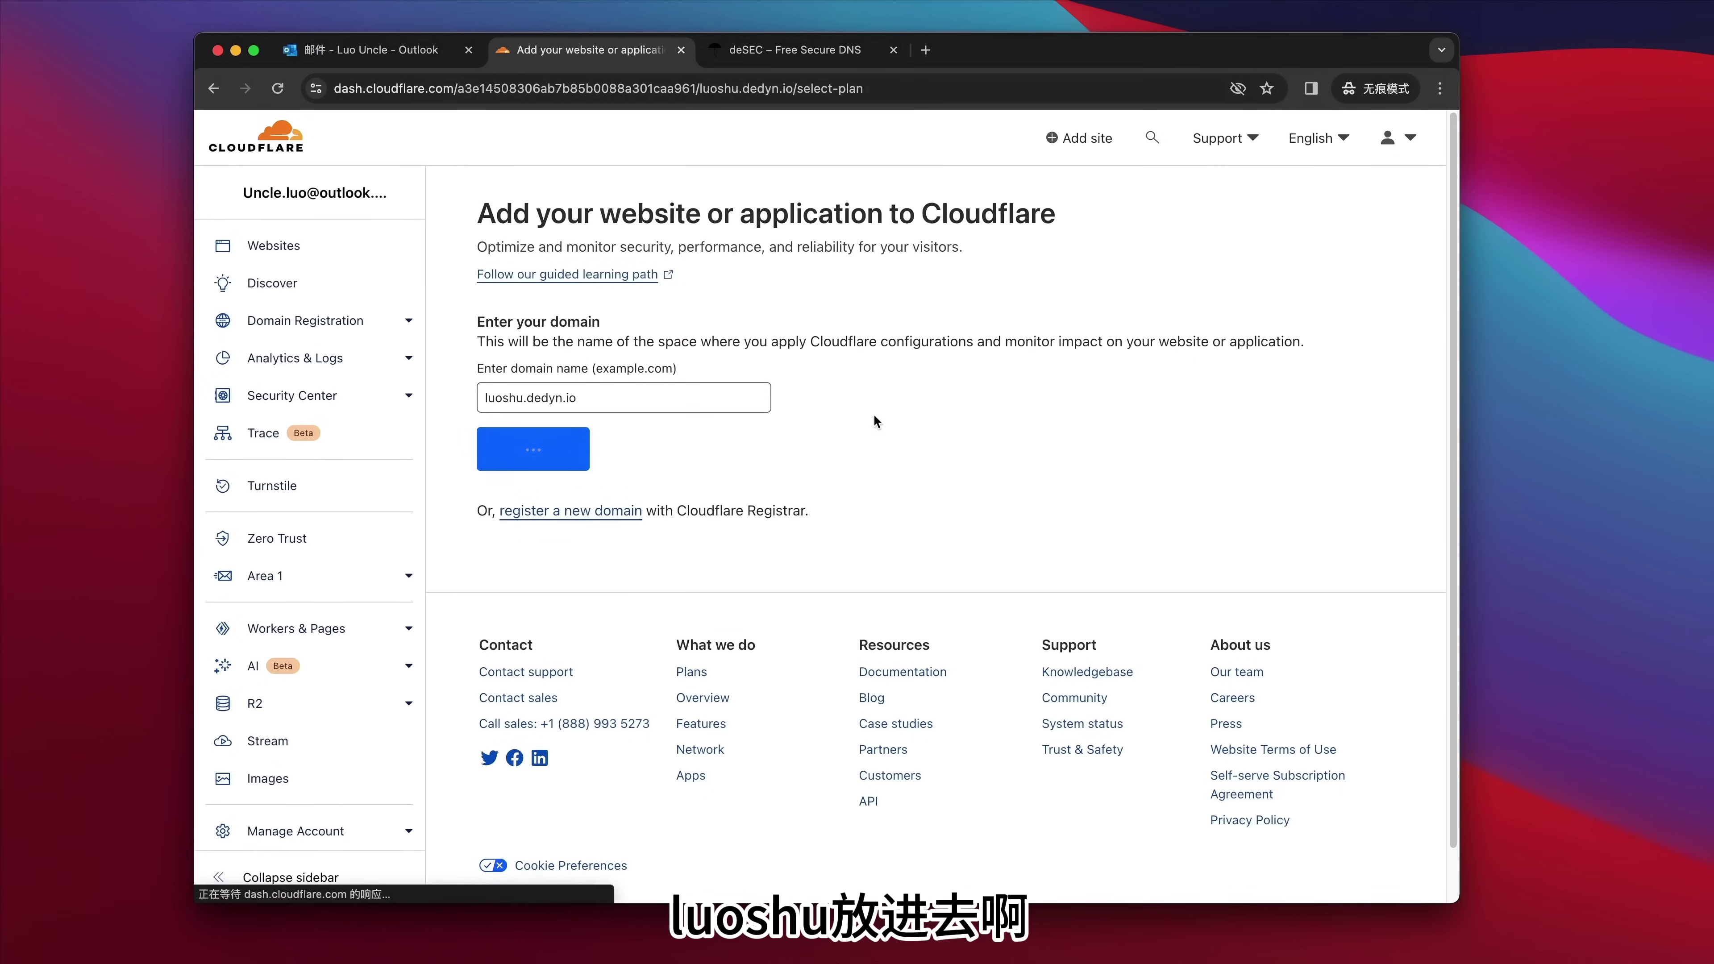
- Confirm a plan for luoshu.dedyn.io and continue past the DNS scan, choosing to add records later
{"action": "scroll", "coordinate": [873, 421], "scroll_direction": "down", "scroll_amount": 10}
{"action": "left_click", "coordinate": [981, 514]}
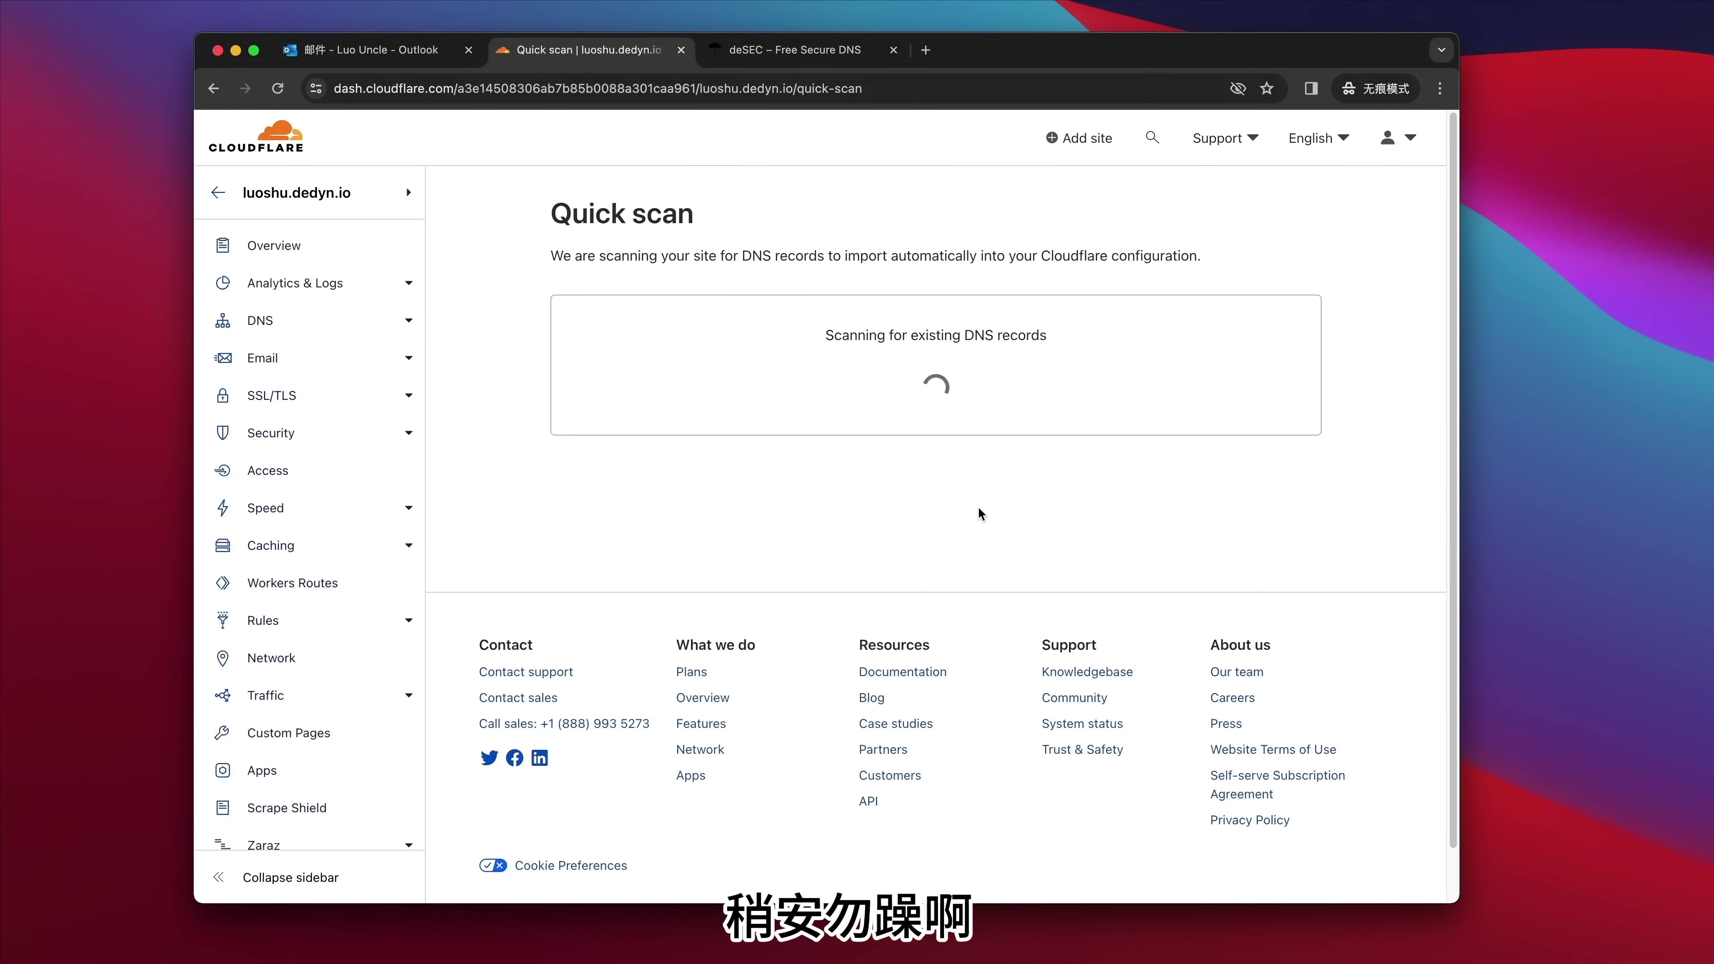
{"action": "left_click", "coordinate": [620, 710]}
{"action": "left_click", "coordinate": [1032, 575]}
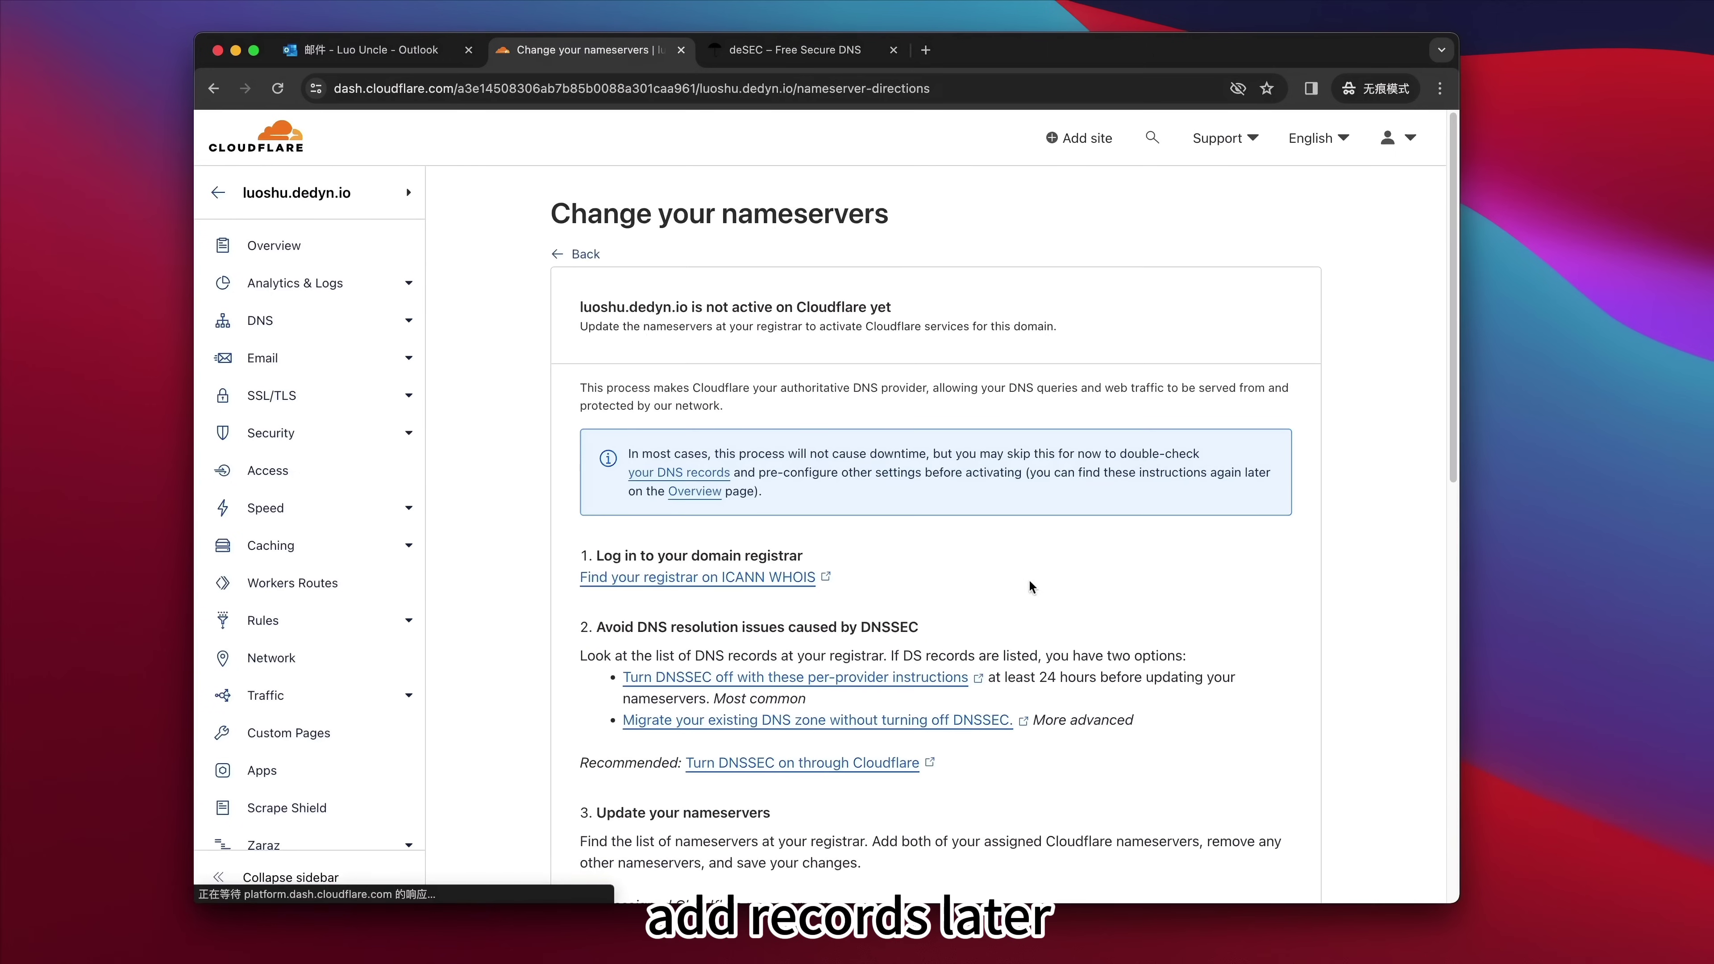
- Copy Cloudflare's first assigned nameserver and replace the first NS hostname in deSEC with "buck.ns.cloudflare.com.", including the trailing dot
{"action": "scroll", "coordinate": [889, 574], "scroll_direction": "down", "scroll_amount": 6}
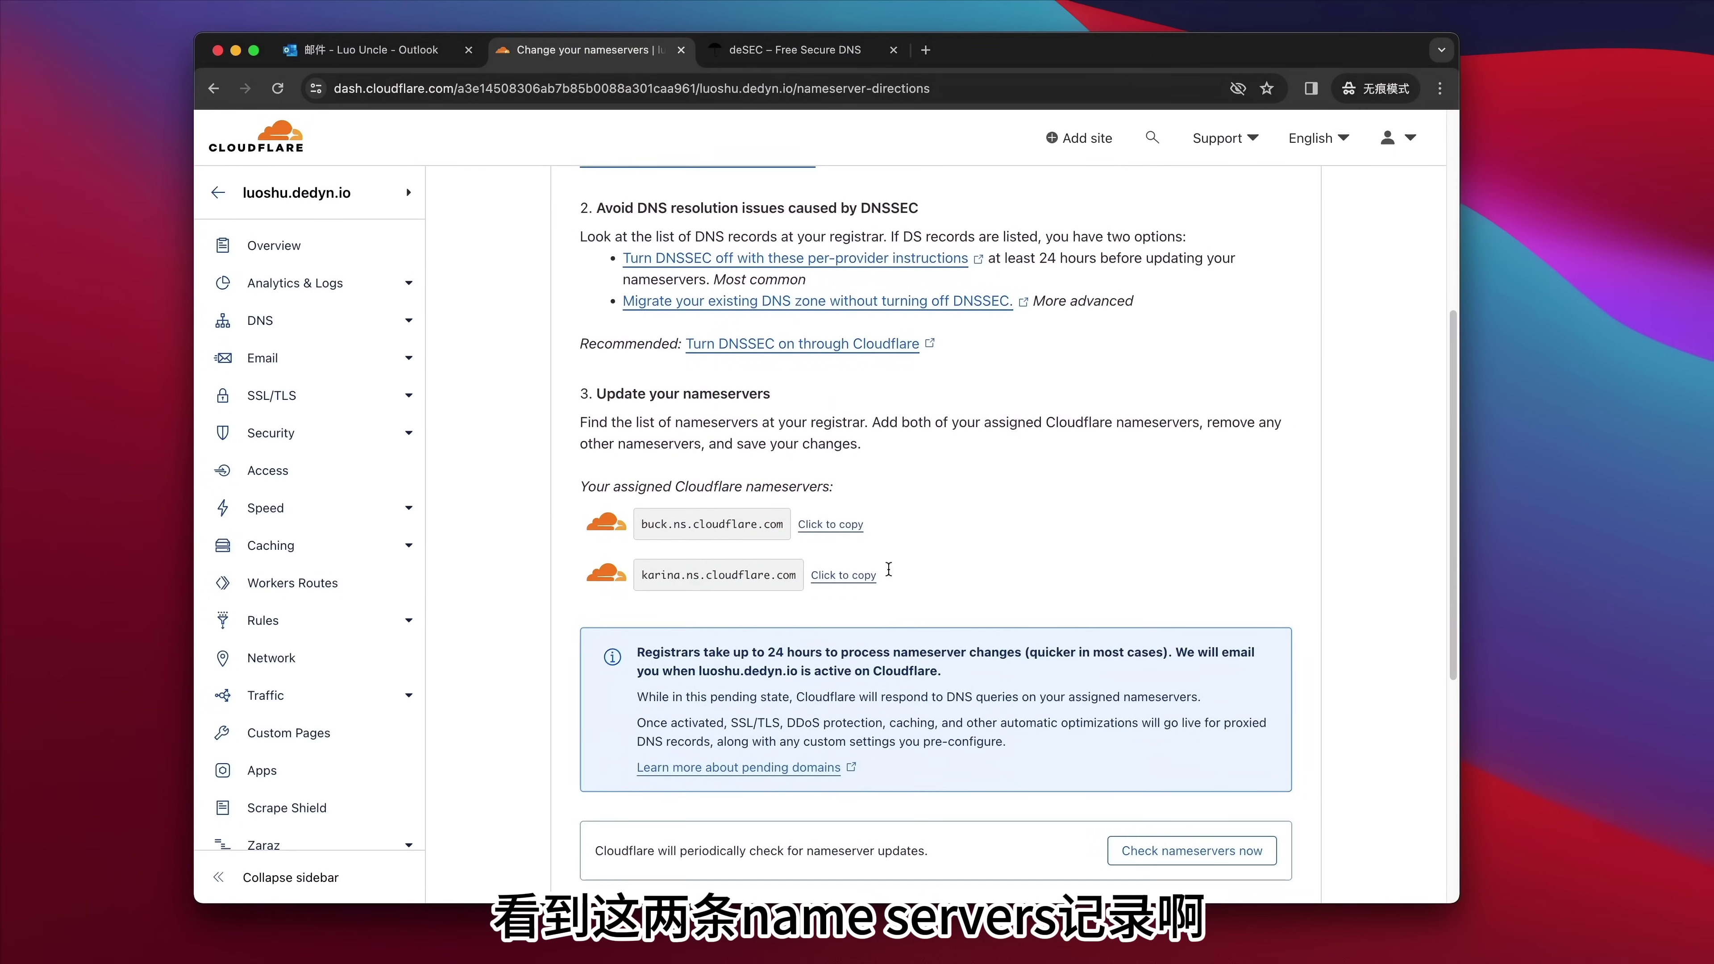
{"action": "left_click", "coordinate": [841, 526]}
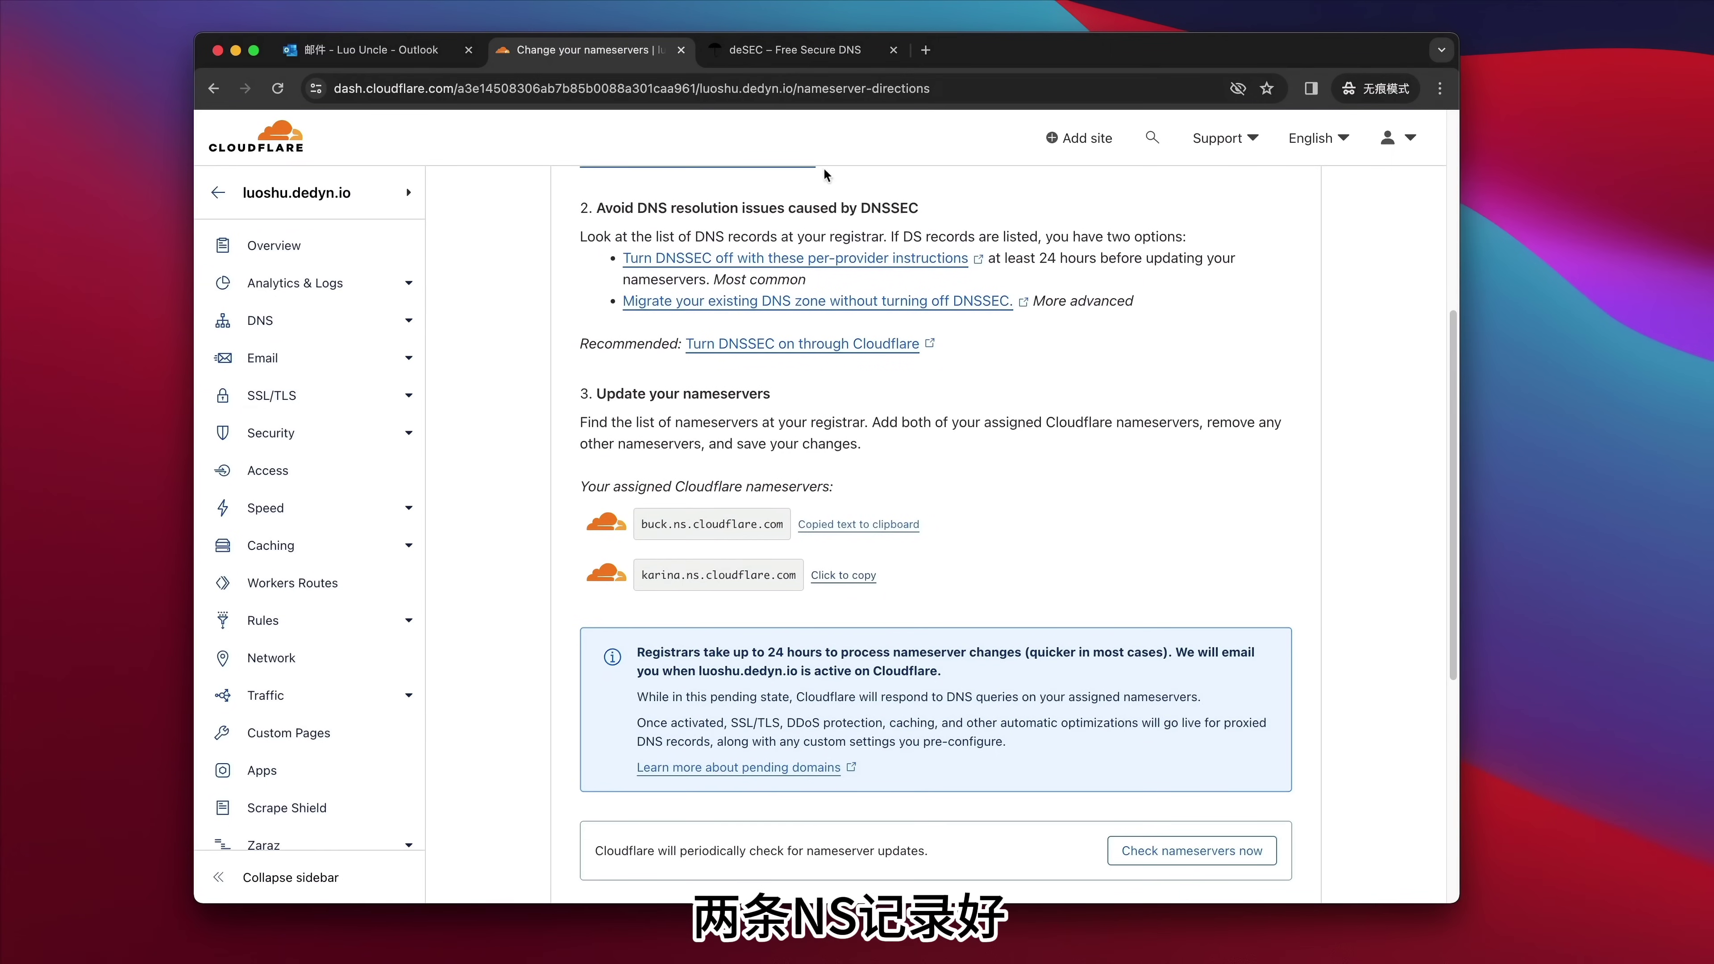
{"action": "left_click", "coordinate": [820, 56]}
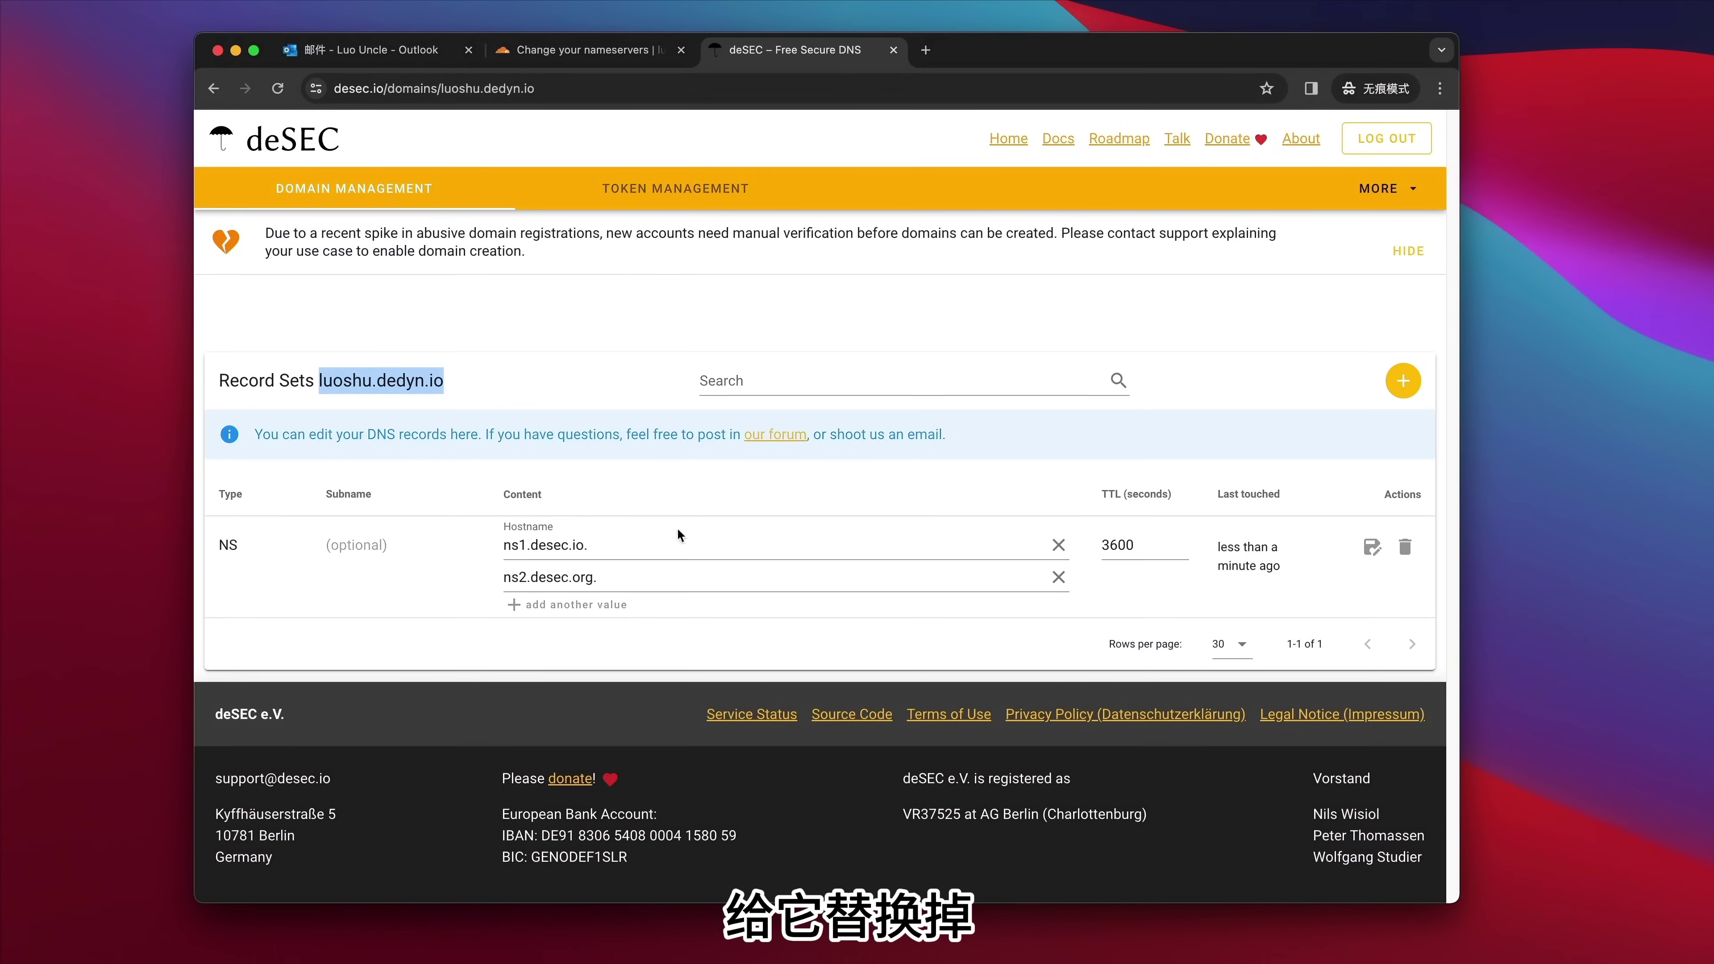
{"action": "triple_click", "coordinate": [516, 544]}
{"action": "key", "text": "Left"}
{"action": "key", "text": "super+v"}
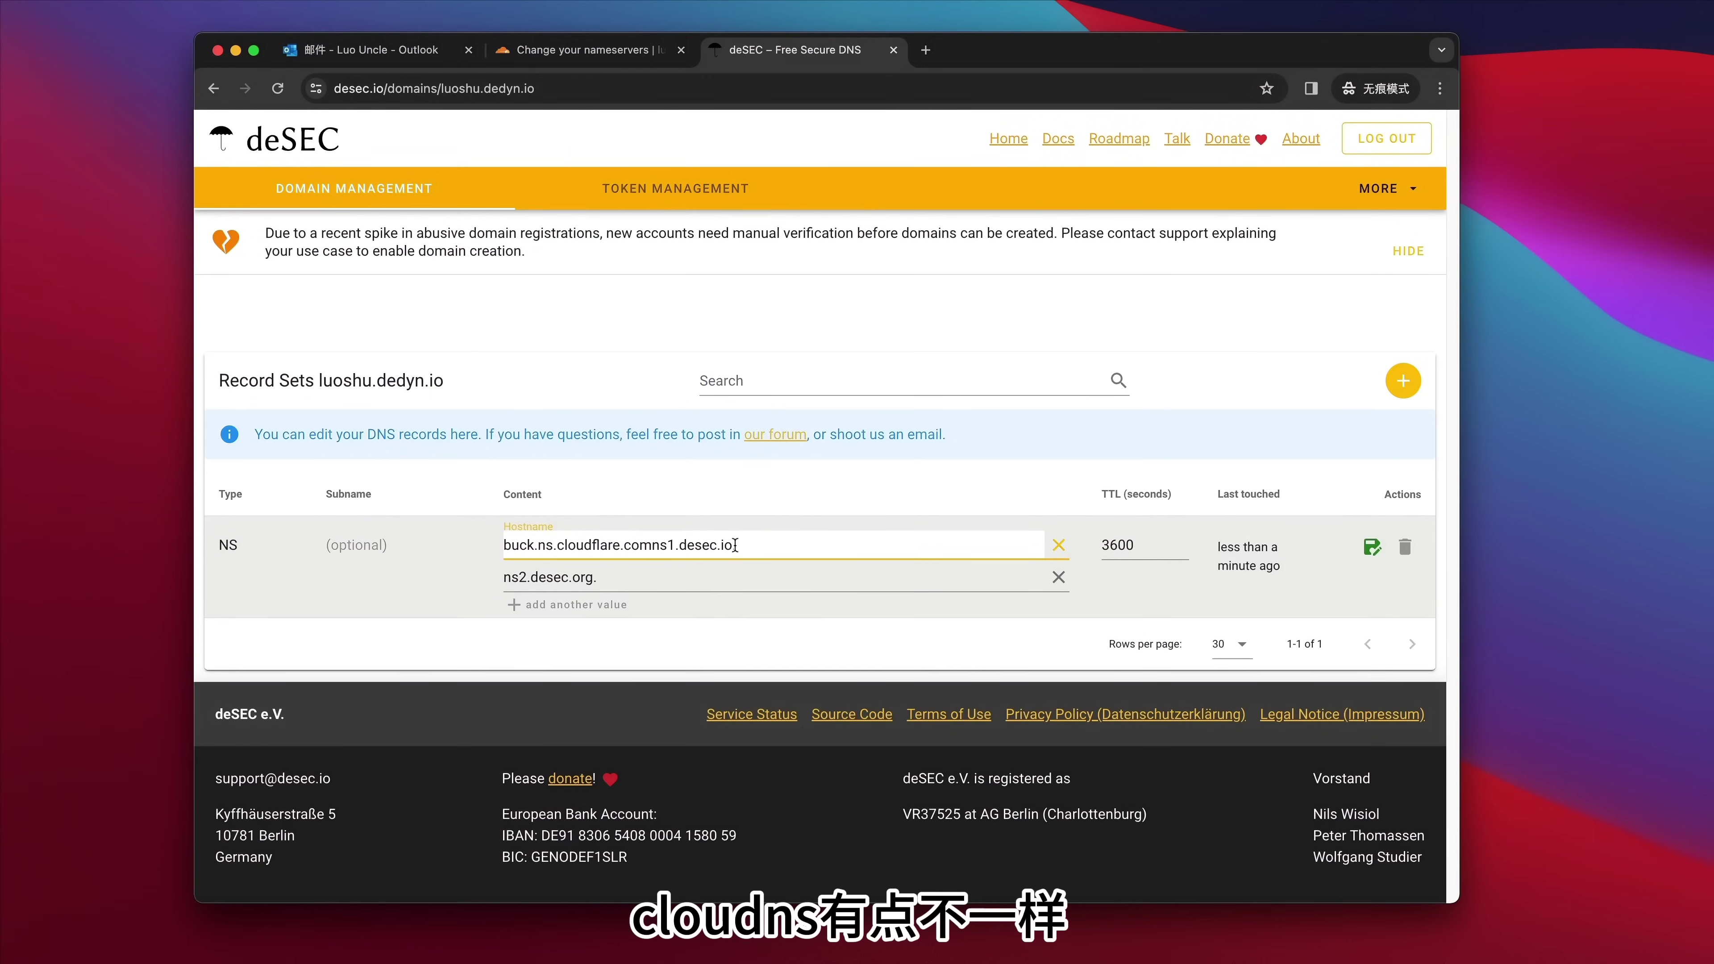
{"action": "left_click_drag", "start_coordinate": [733, 545], "coordinate": [656, 544]}
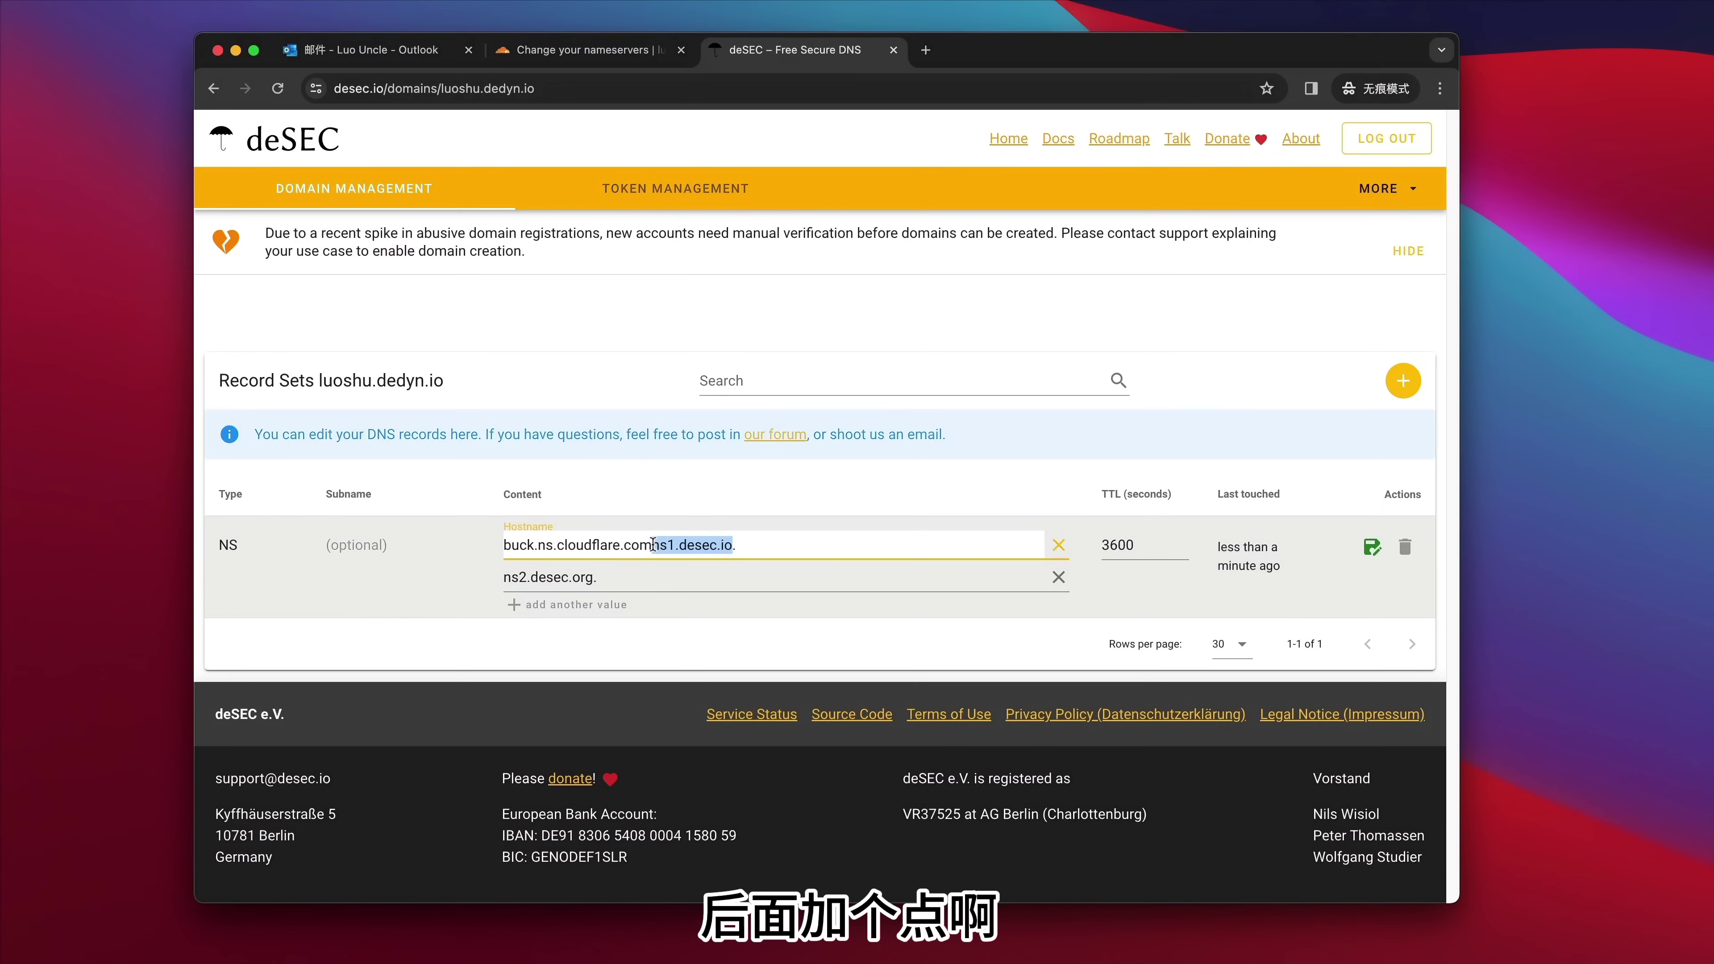
{"action": "key", "text": "BackSpace"}
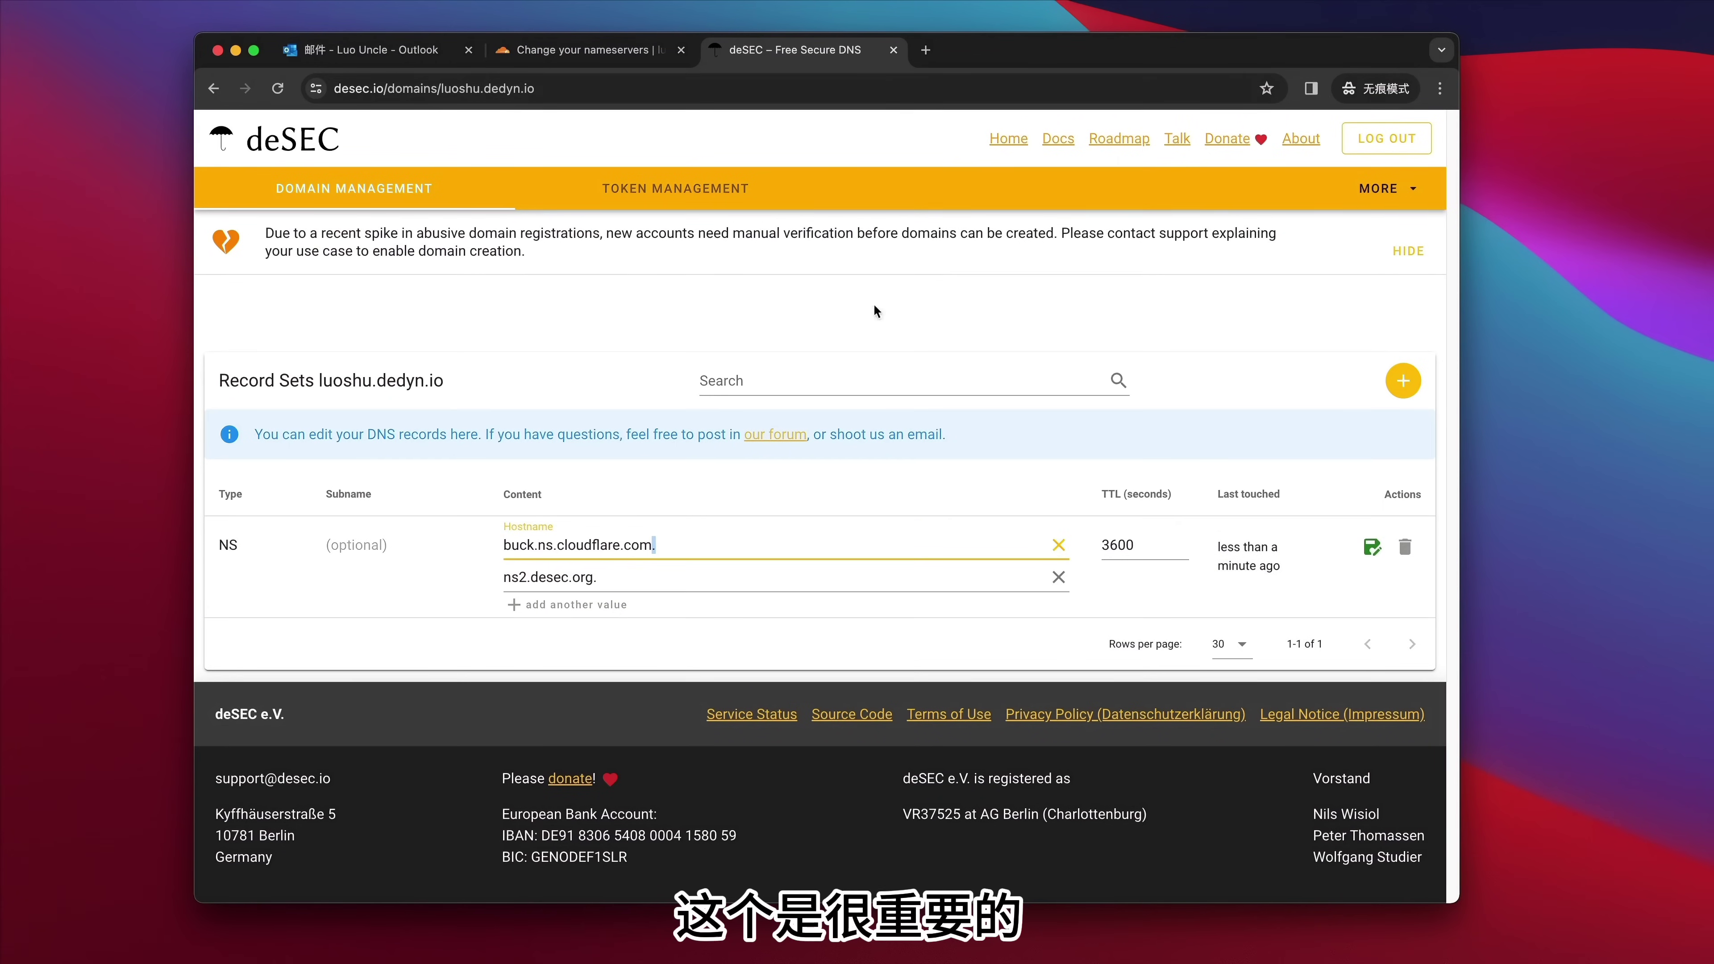
- Copy Cloudflare's second nameserver, replace the second NS hostname in deSEC with "karina.ns.cloudflare.com.", and save the record set
{"action": "left_click", "coordinate": [597, 50]}
{"action": "left_click", "coordinate": [837, 575]}
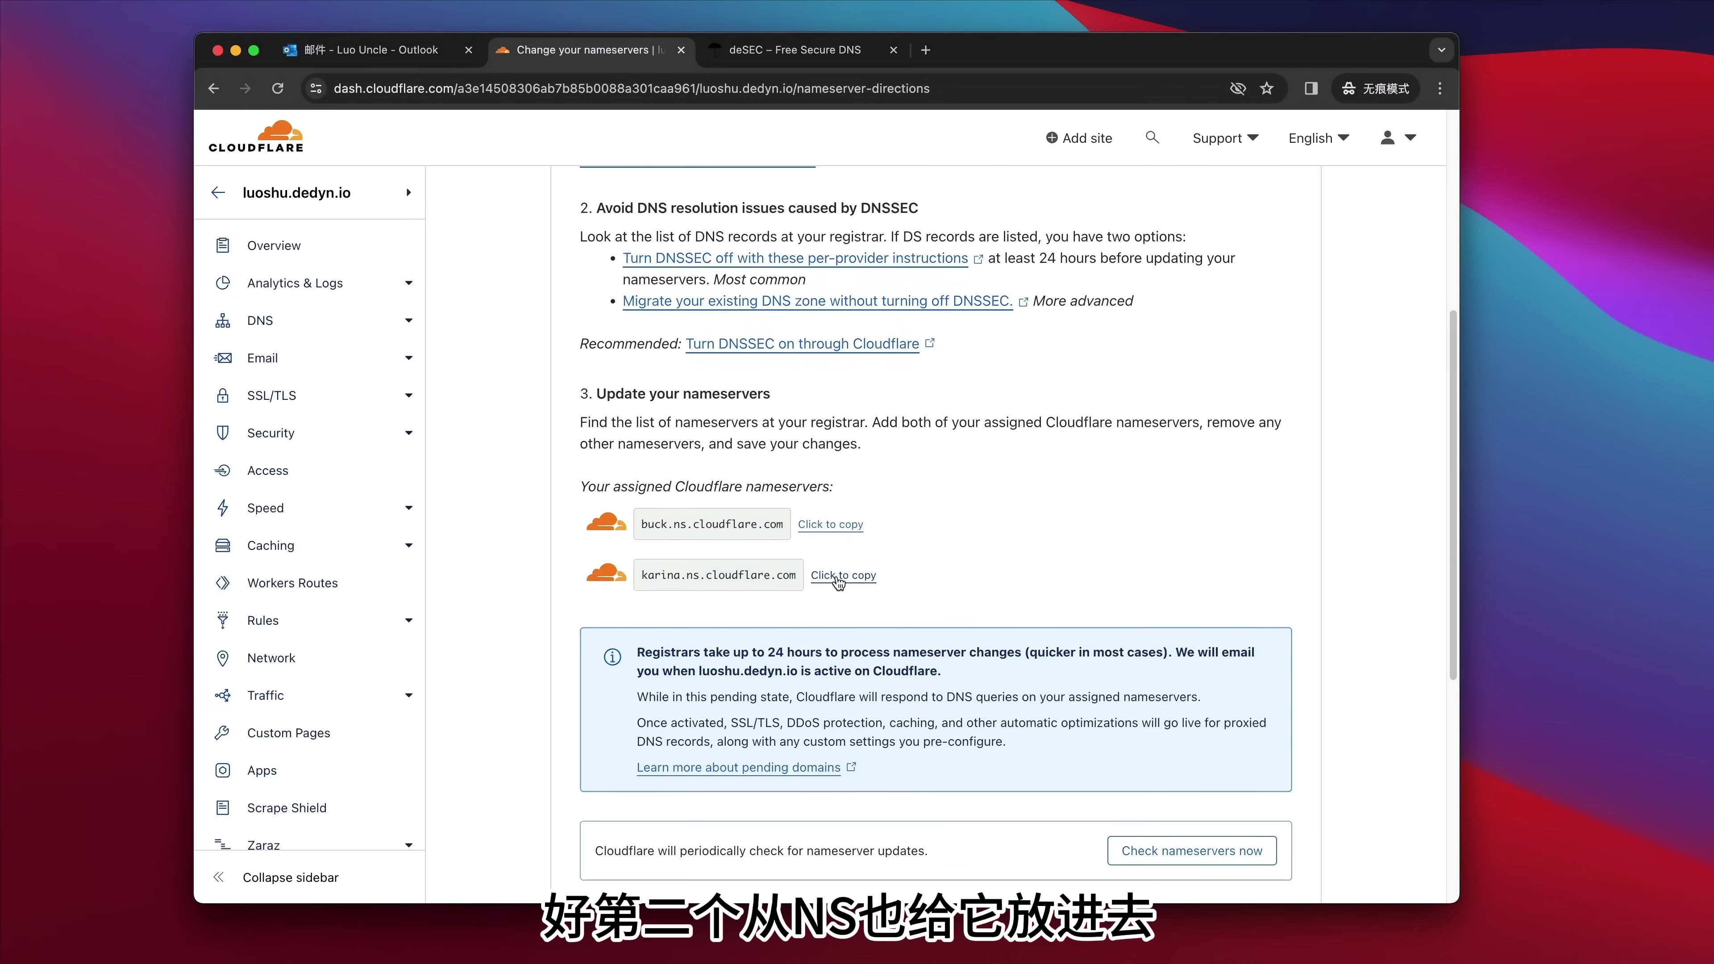
{"action": "left_click", "coordinate": [803, 50]}
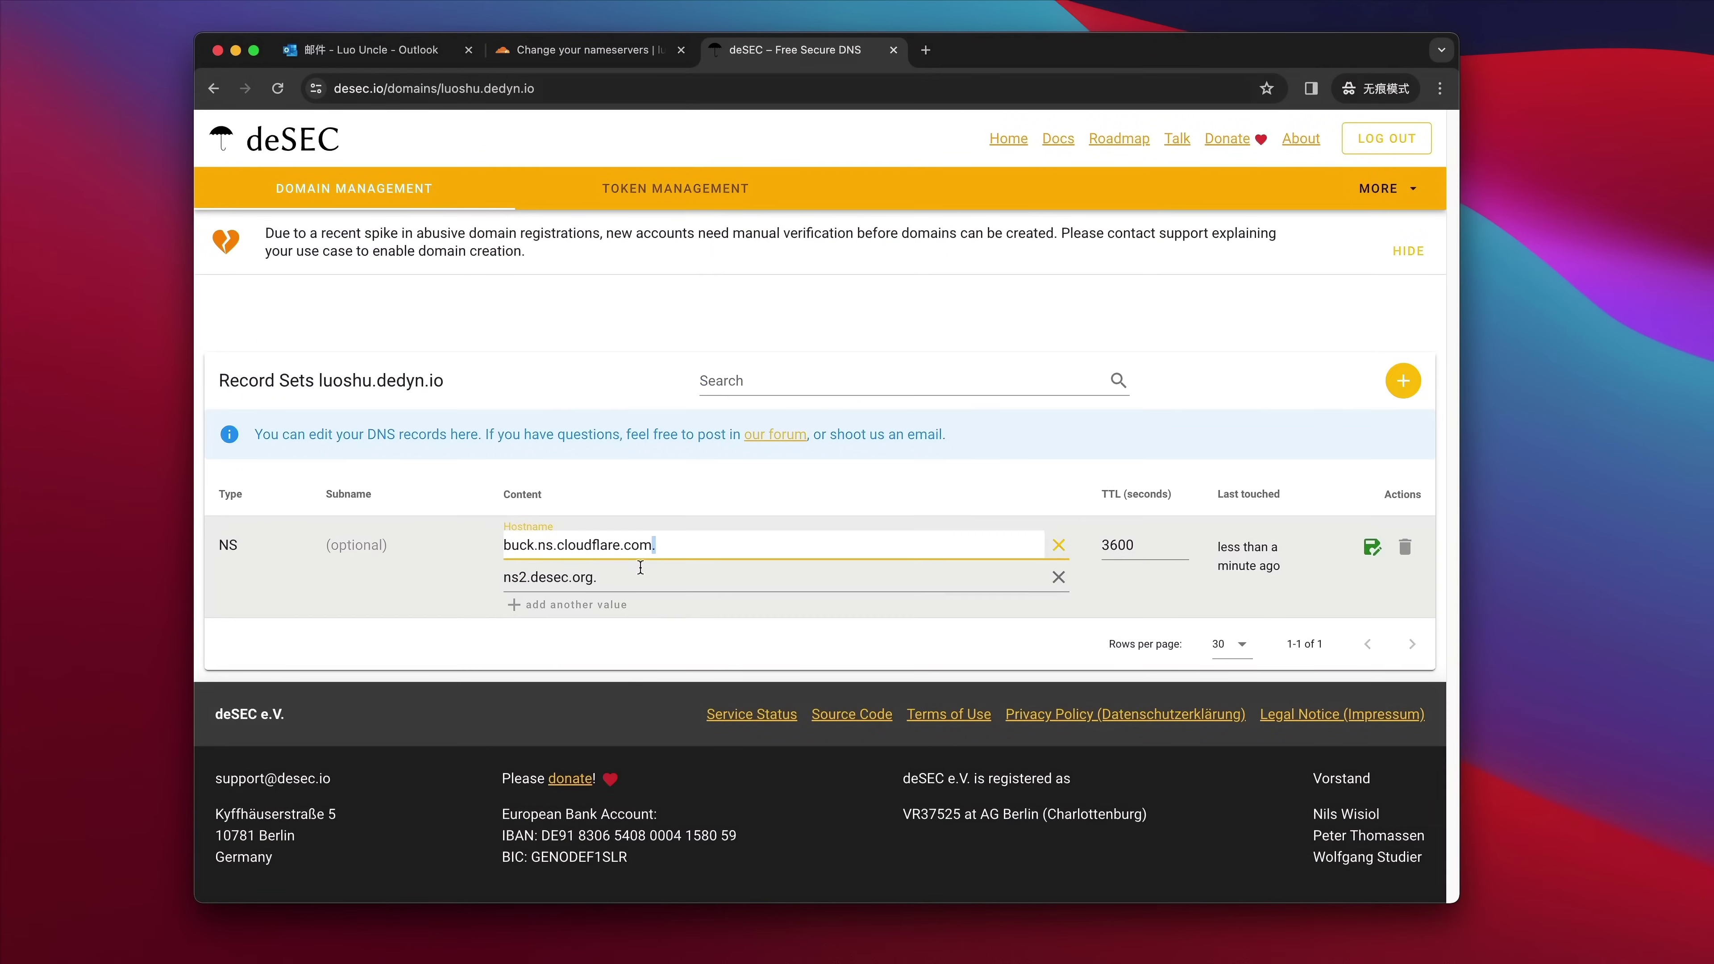
{"action": "left_click", "coordinate": [504, 577]}
{"action": "key", "text": "super+v"}
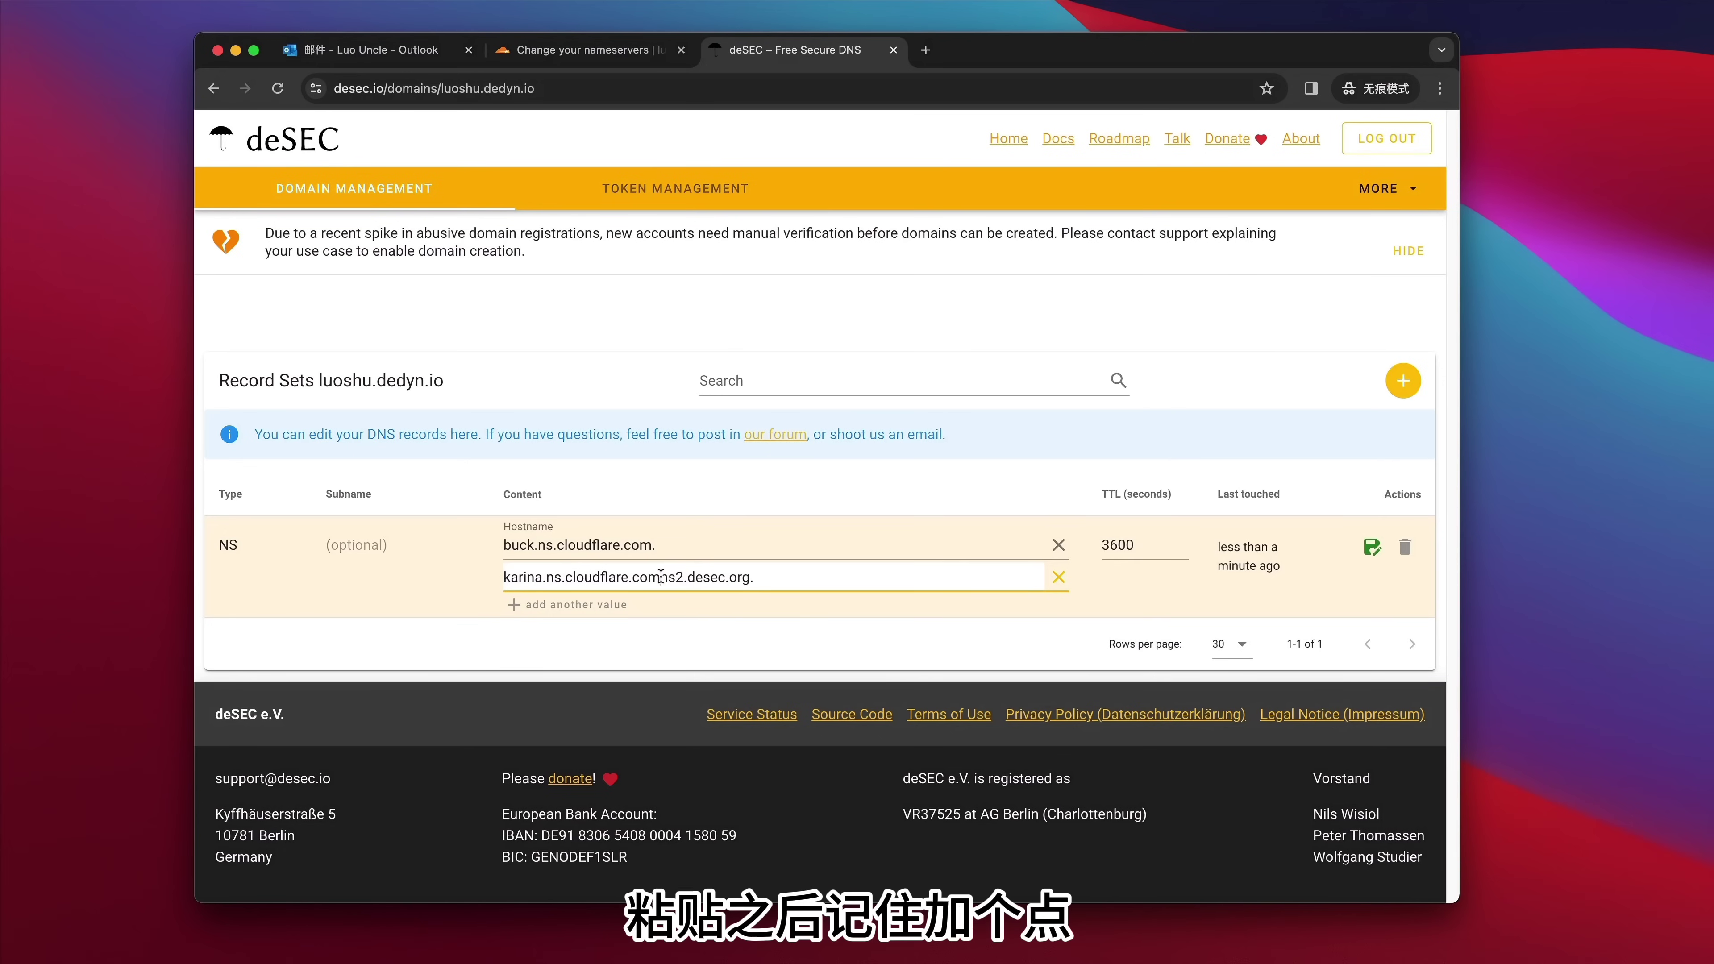
{"action": "left_click_drag", "start_coordinate": [658, 577], "coordinate": [746, 578]}
{"action": "key", "text": "BackSpace"}
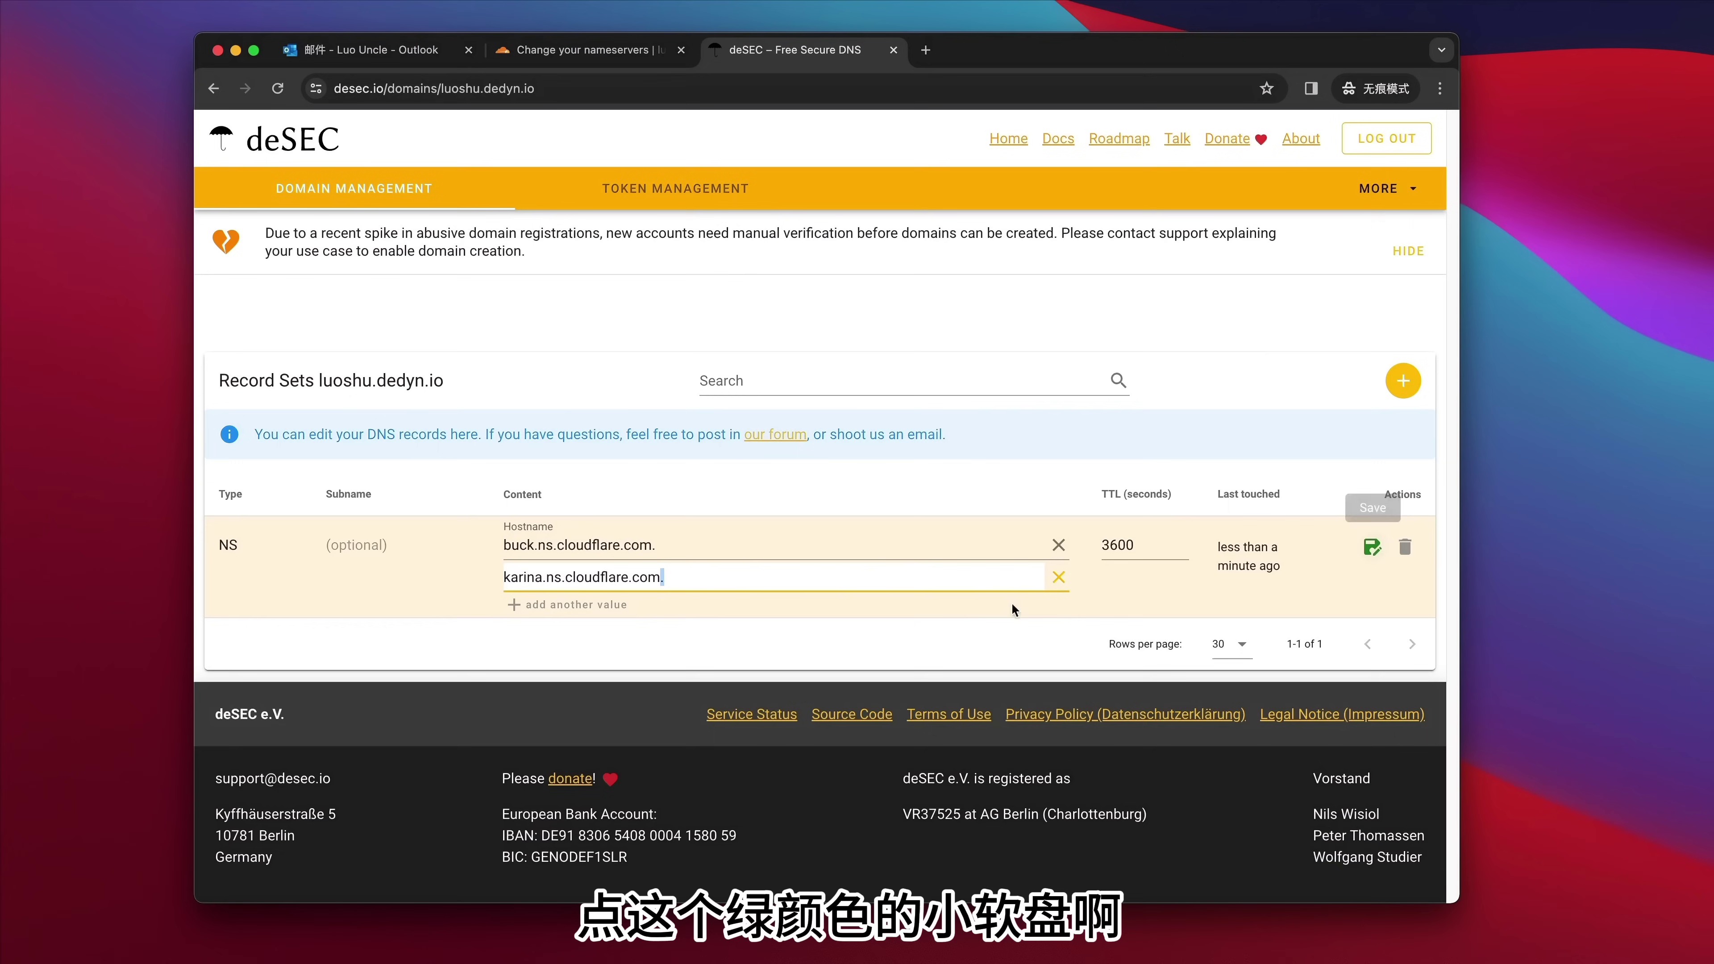
{"action": "left_click", "coordinate": [1366, 548]}
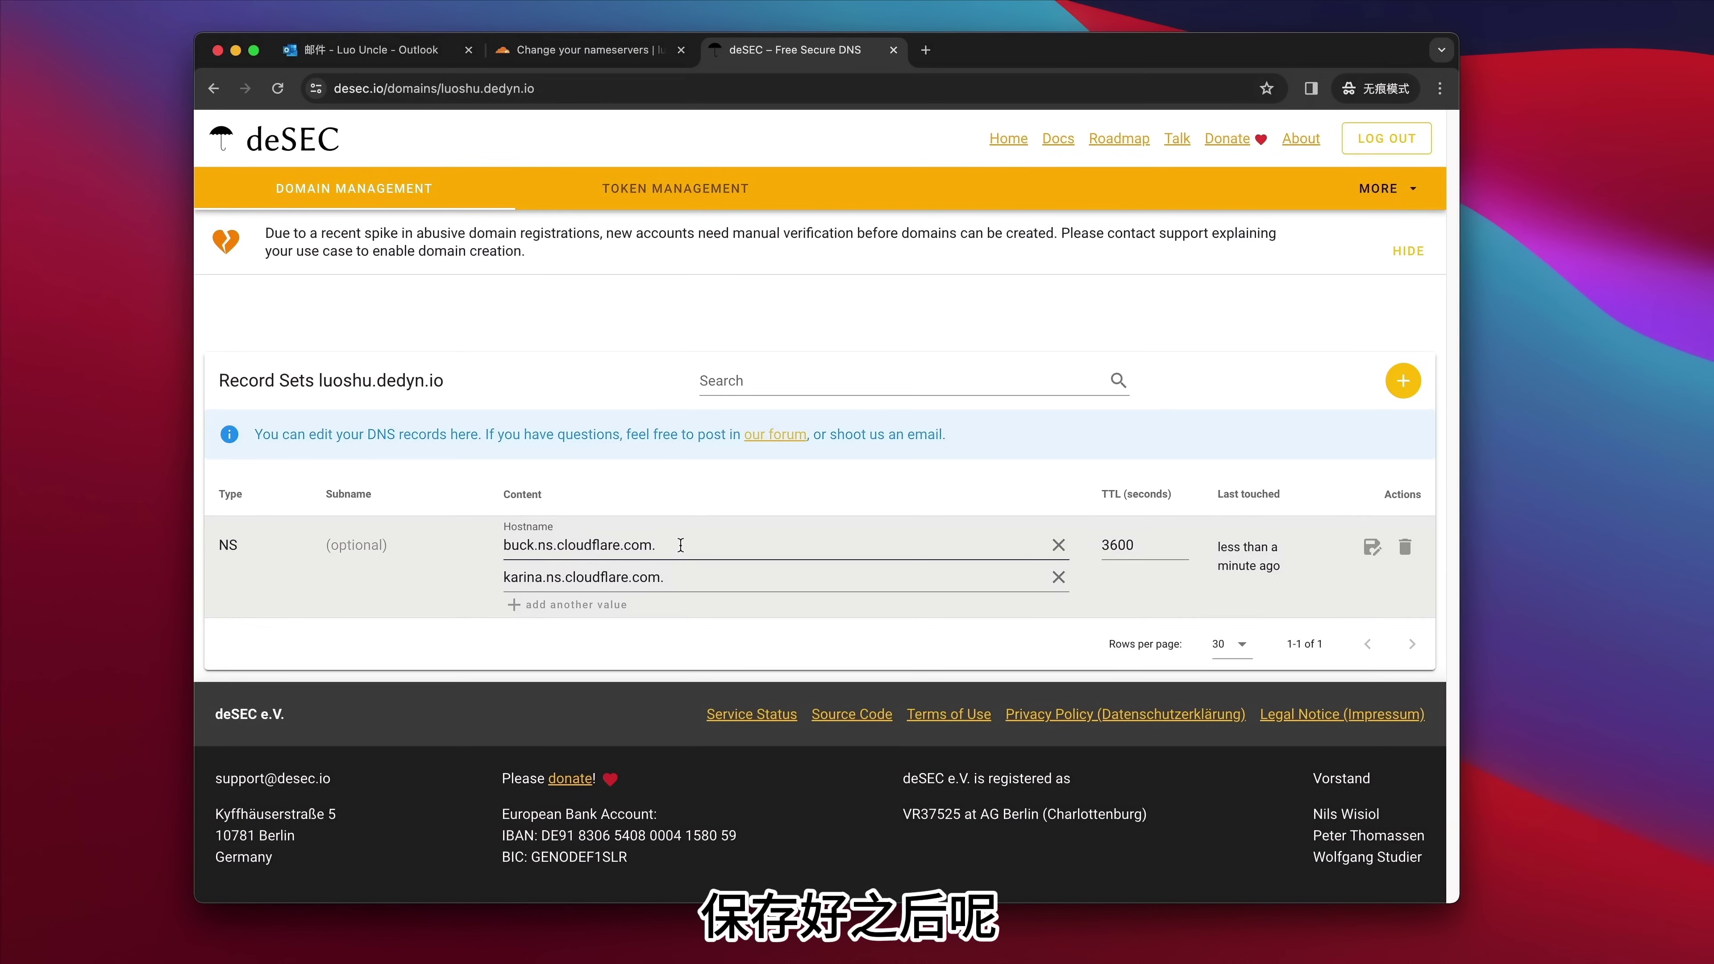
- Copy Cloudflare's first assigned nameserver, buck.ns.cloudflare.com, and return to the luoshu.dedyn.io record sets in deSEC
{"action": "key", "text": "ctrl+shift+Tab"}
{"action": "left_click", "coordinate": [850, 530]}
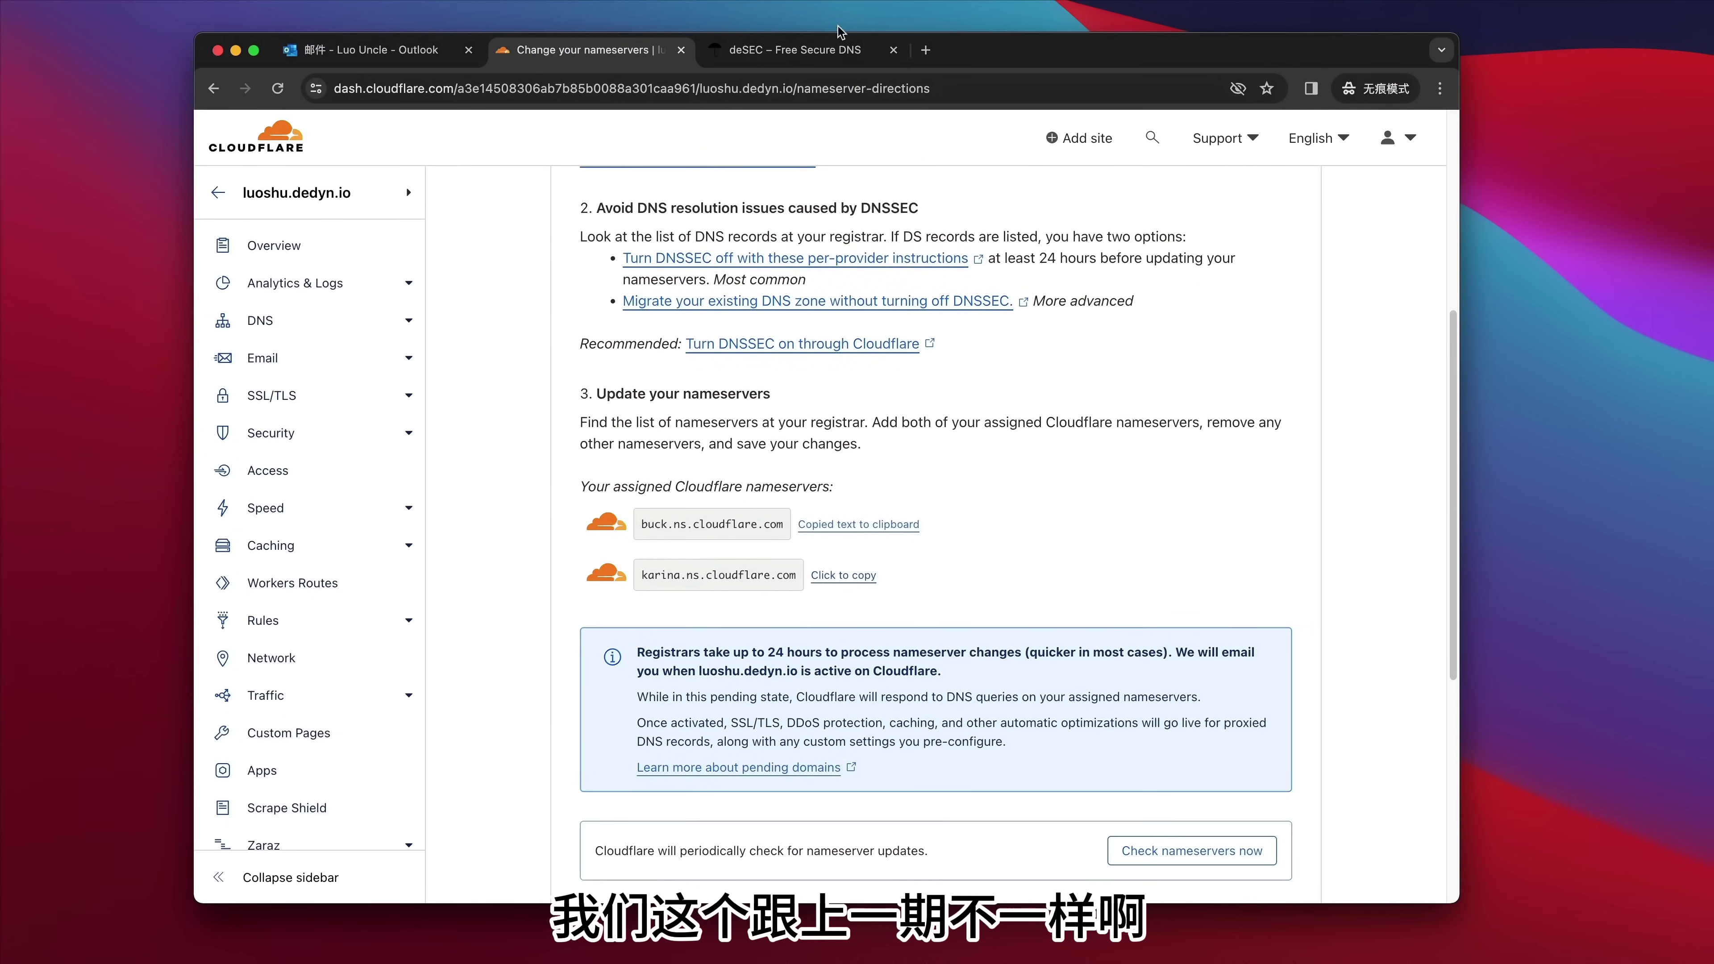
{"action": "key", "text": "ctrl+Tab"}
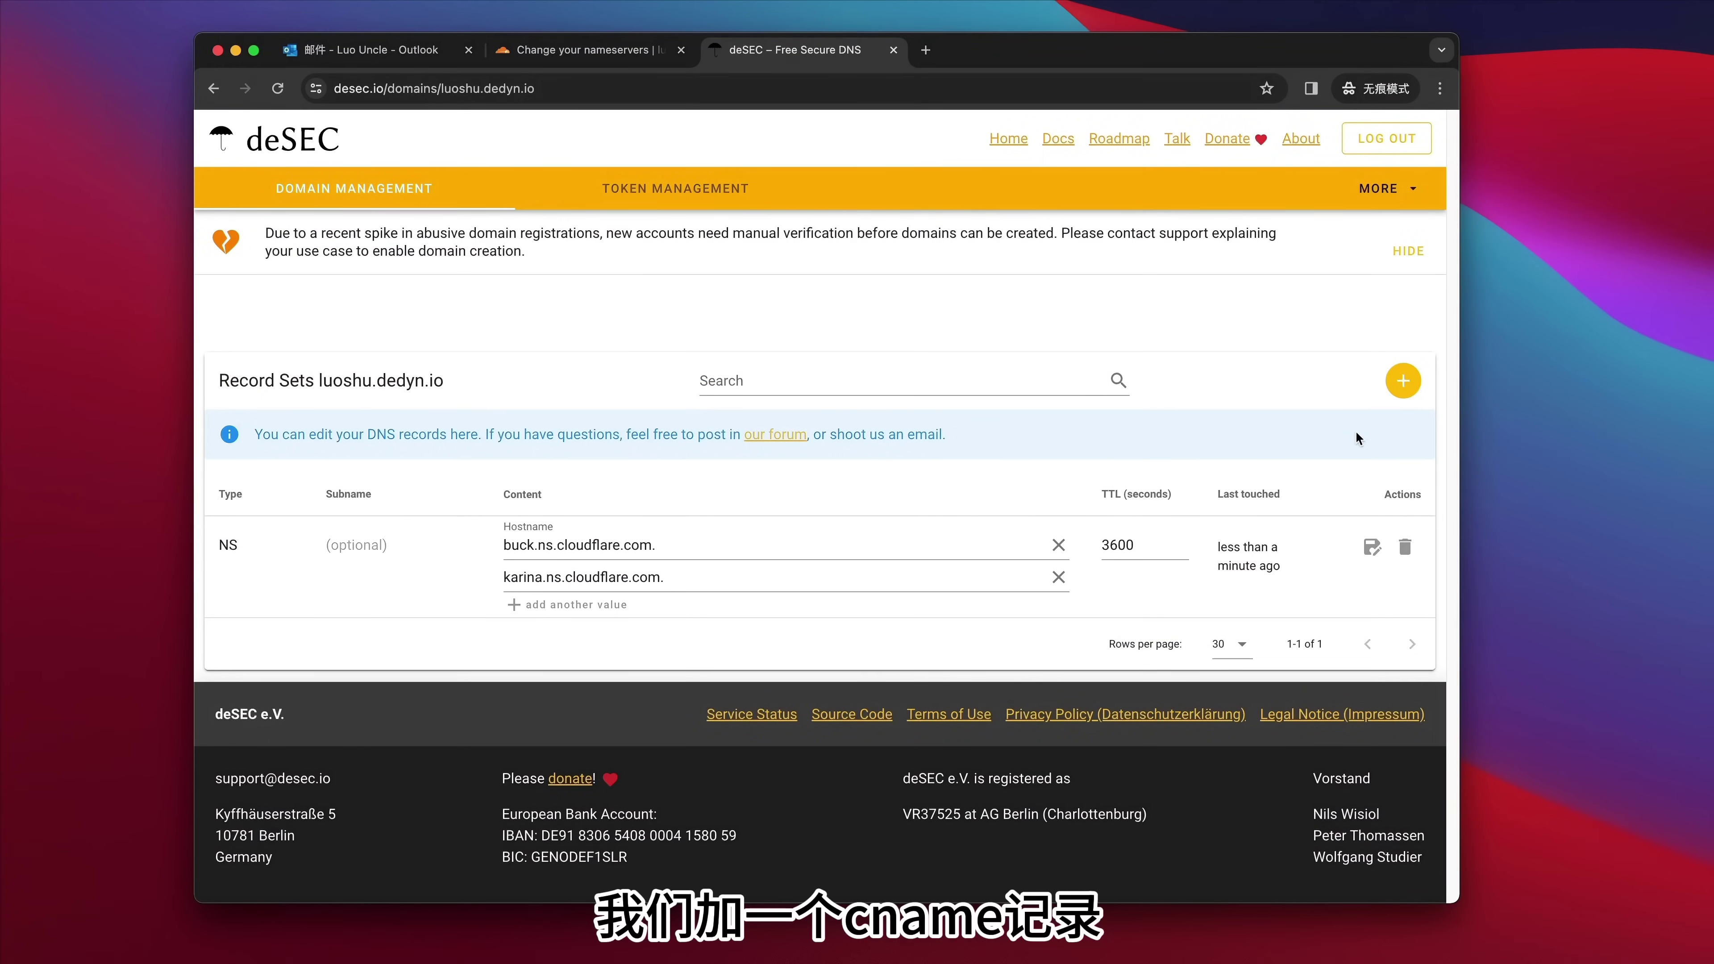
- Create and save a CNAME record set with subname "*" and target hostname "buck.ns.cloudflare.com.", including the trailing dot
{"action": "left_click", "coordinate": [1403, 380]}
{"action": "left_click", "coordinate": [743, 578]}
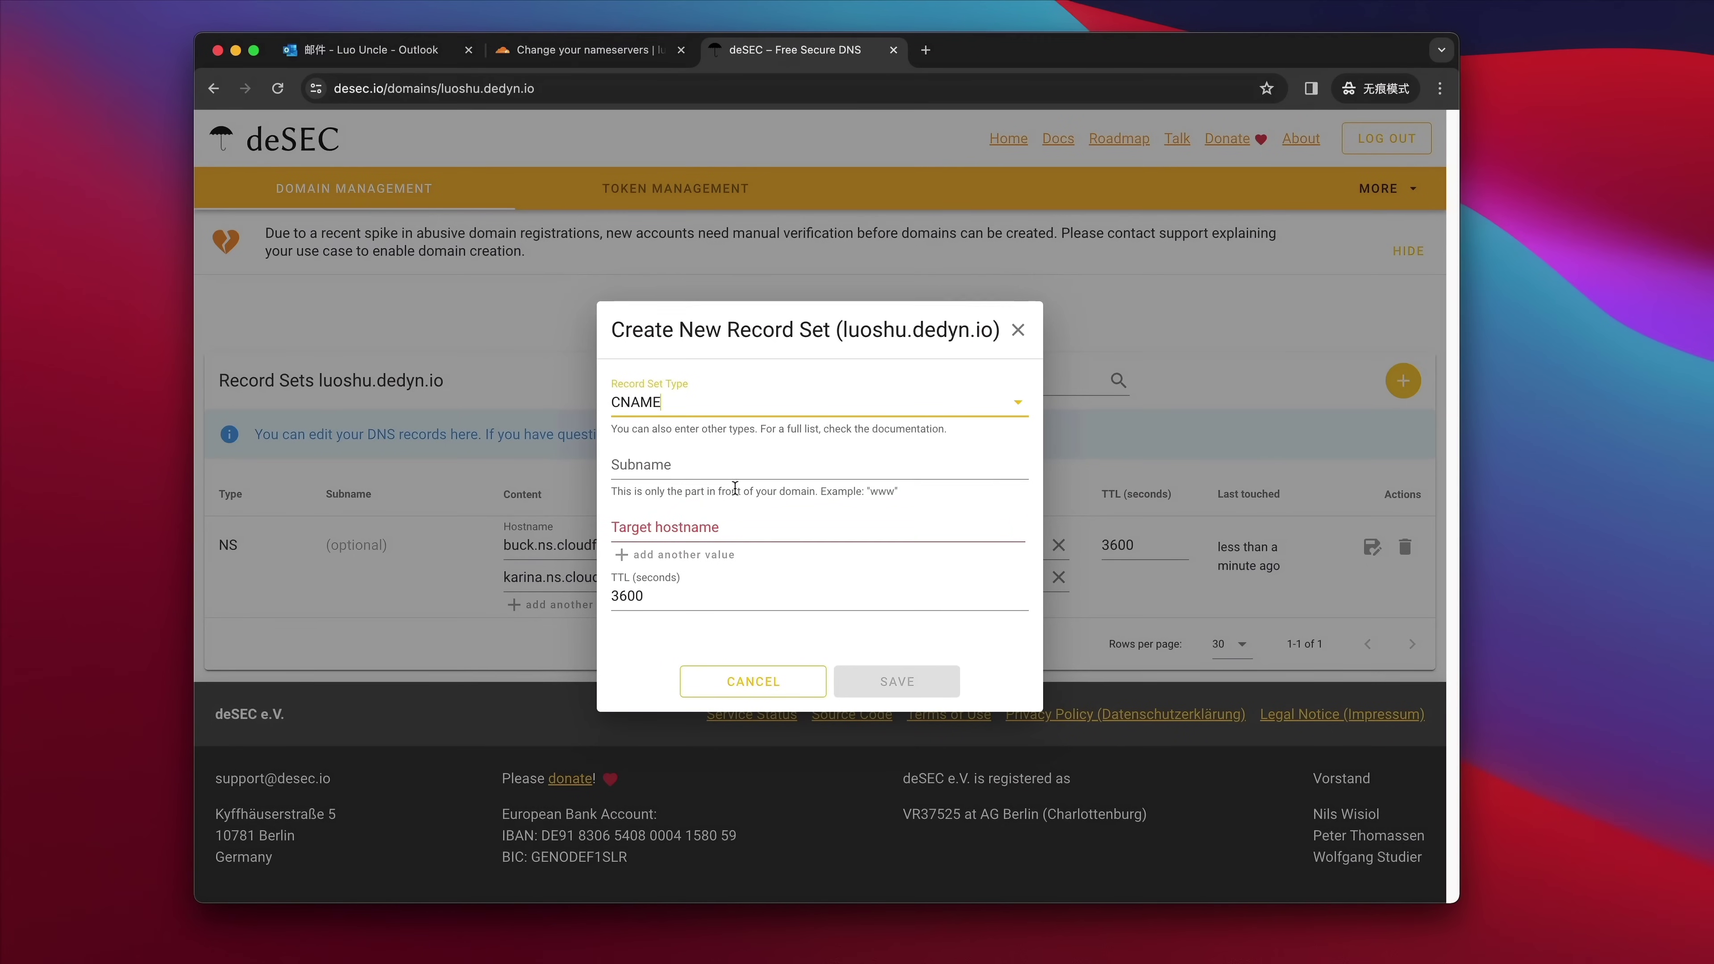
{"action": "left_click", "coordinate": [730, 460]}
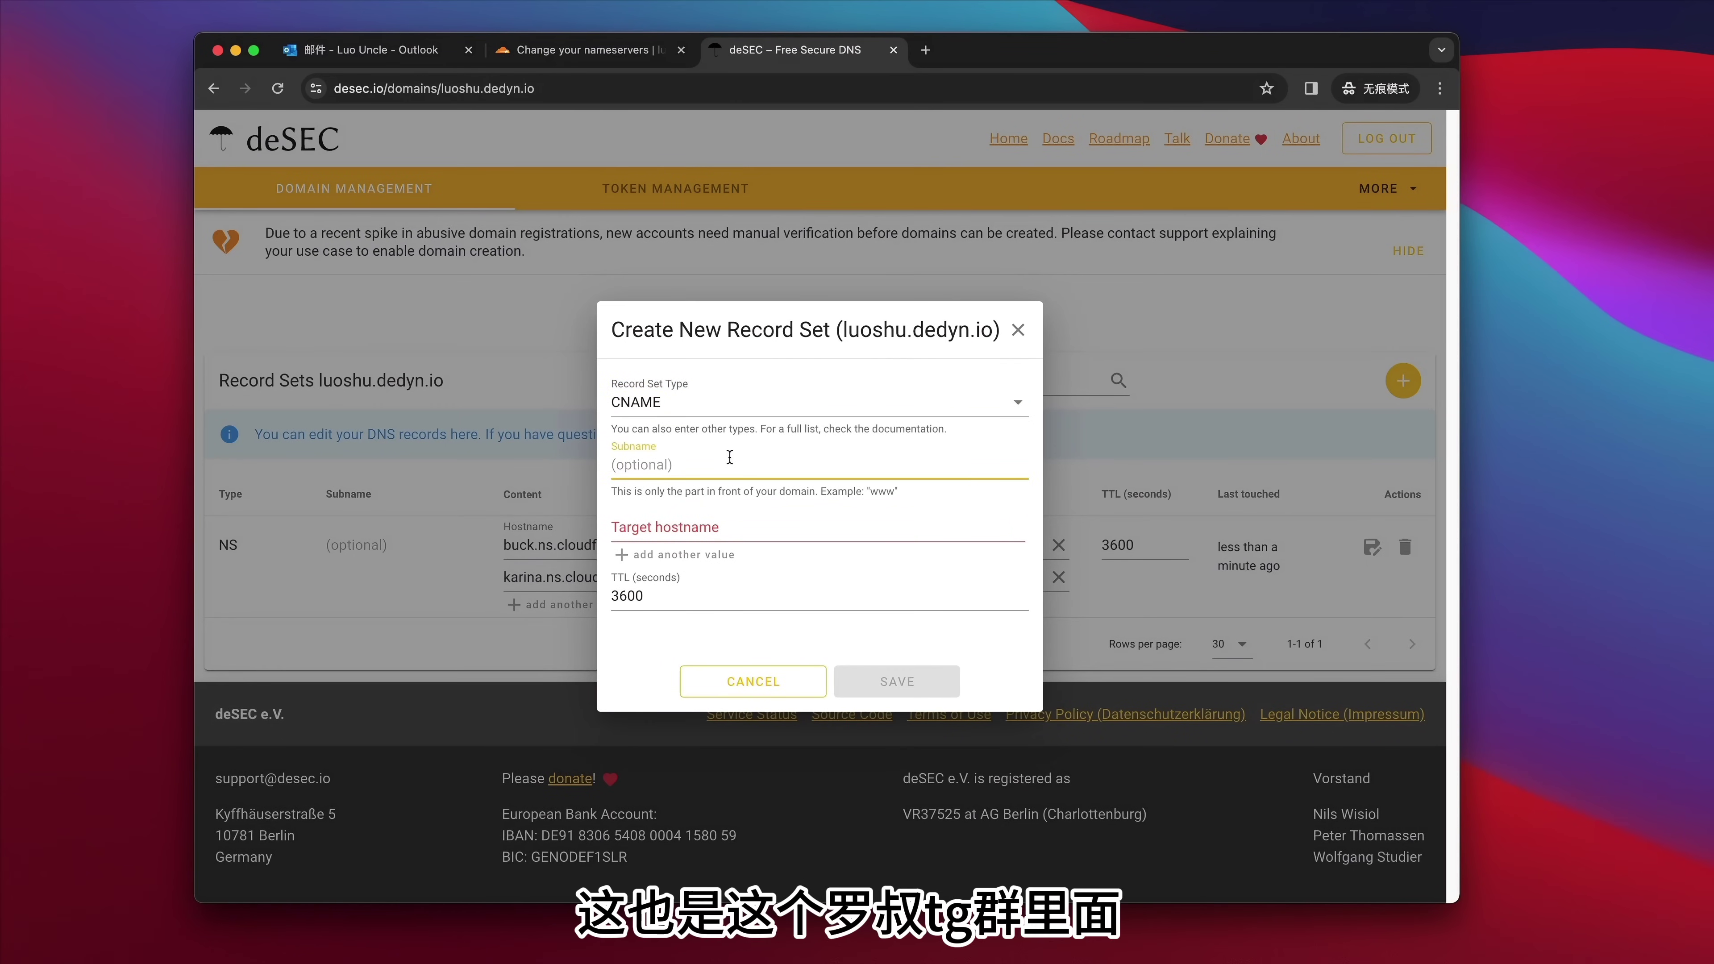
{"action": "type", "text": "*"}
{"action": "left_click", "coordinate": [739, 522]}
{"action": "key", "text": "super+v"}
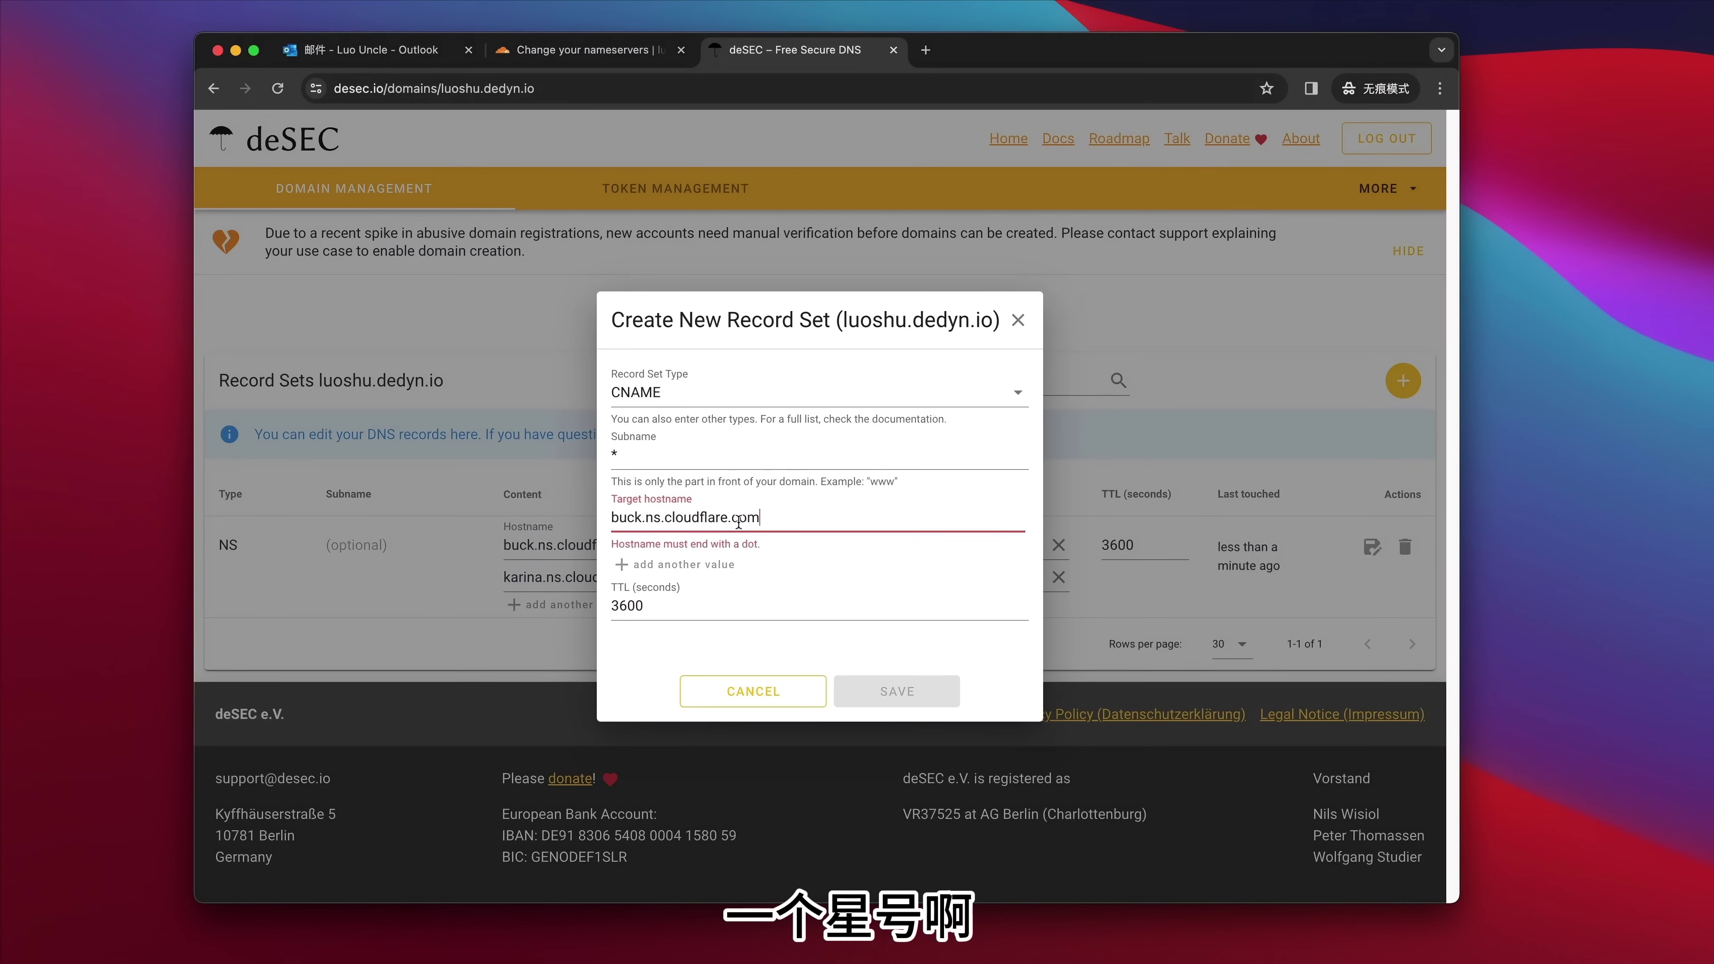
{"action": "type", "text": "."}
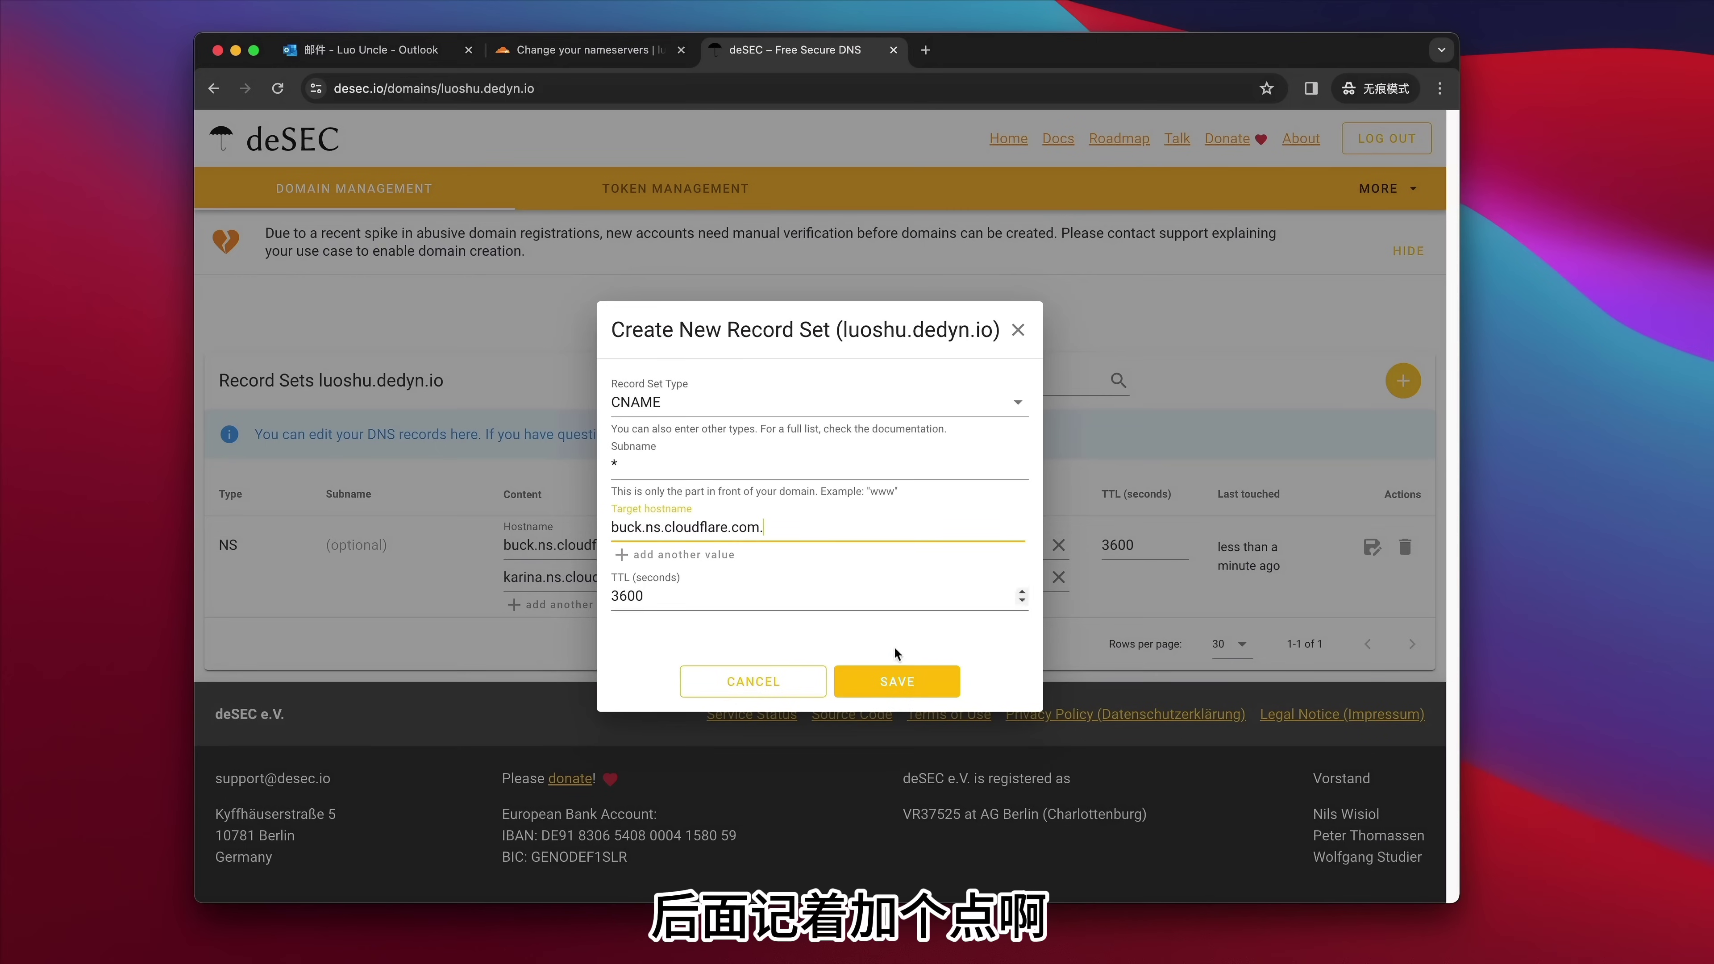
{"action": "left_click", "coordinate": [692, 464]}
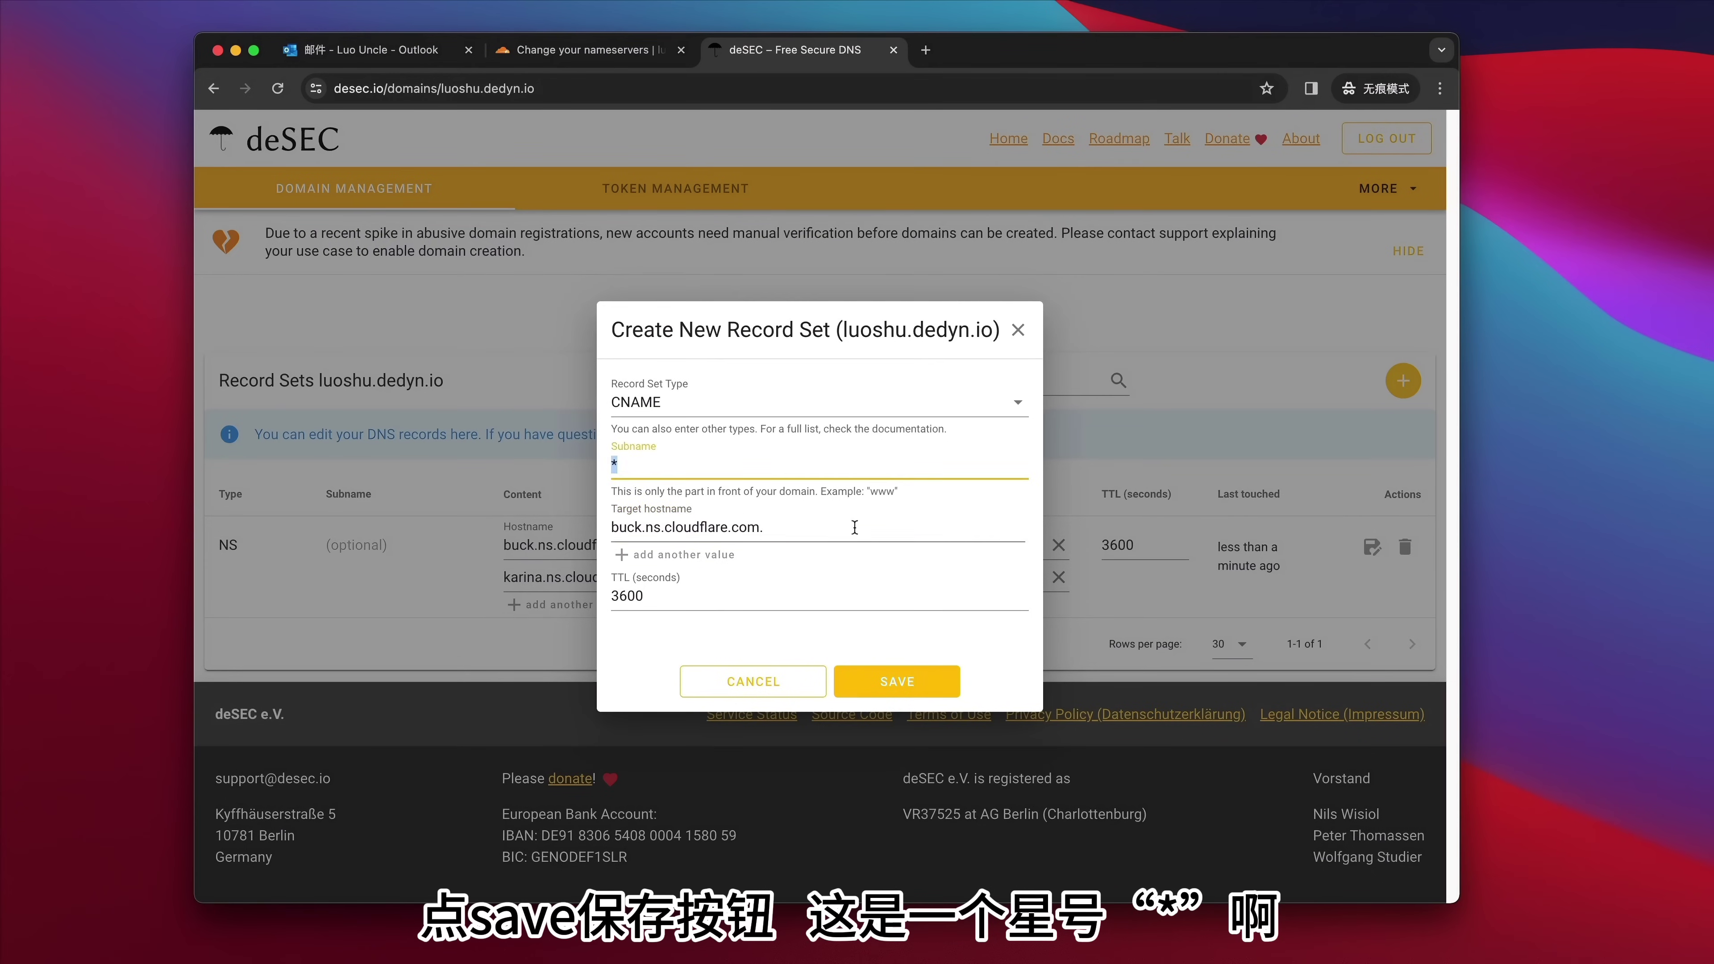
{"action": "left_click_drag", "start_coordinate": [783, 526], "coordinate": [563, 533]}
{"action": "left_click", "coordinate": [929, 701]}
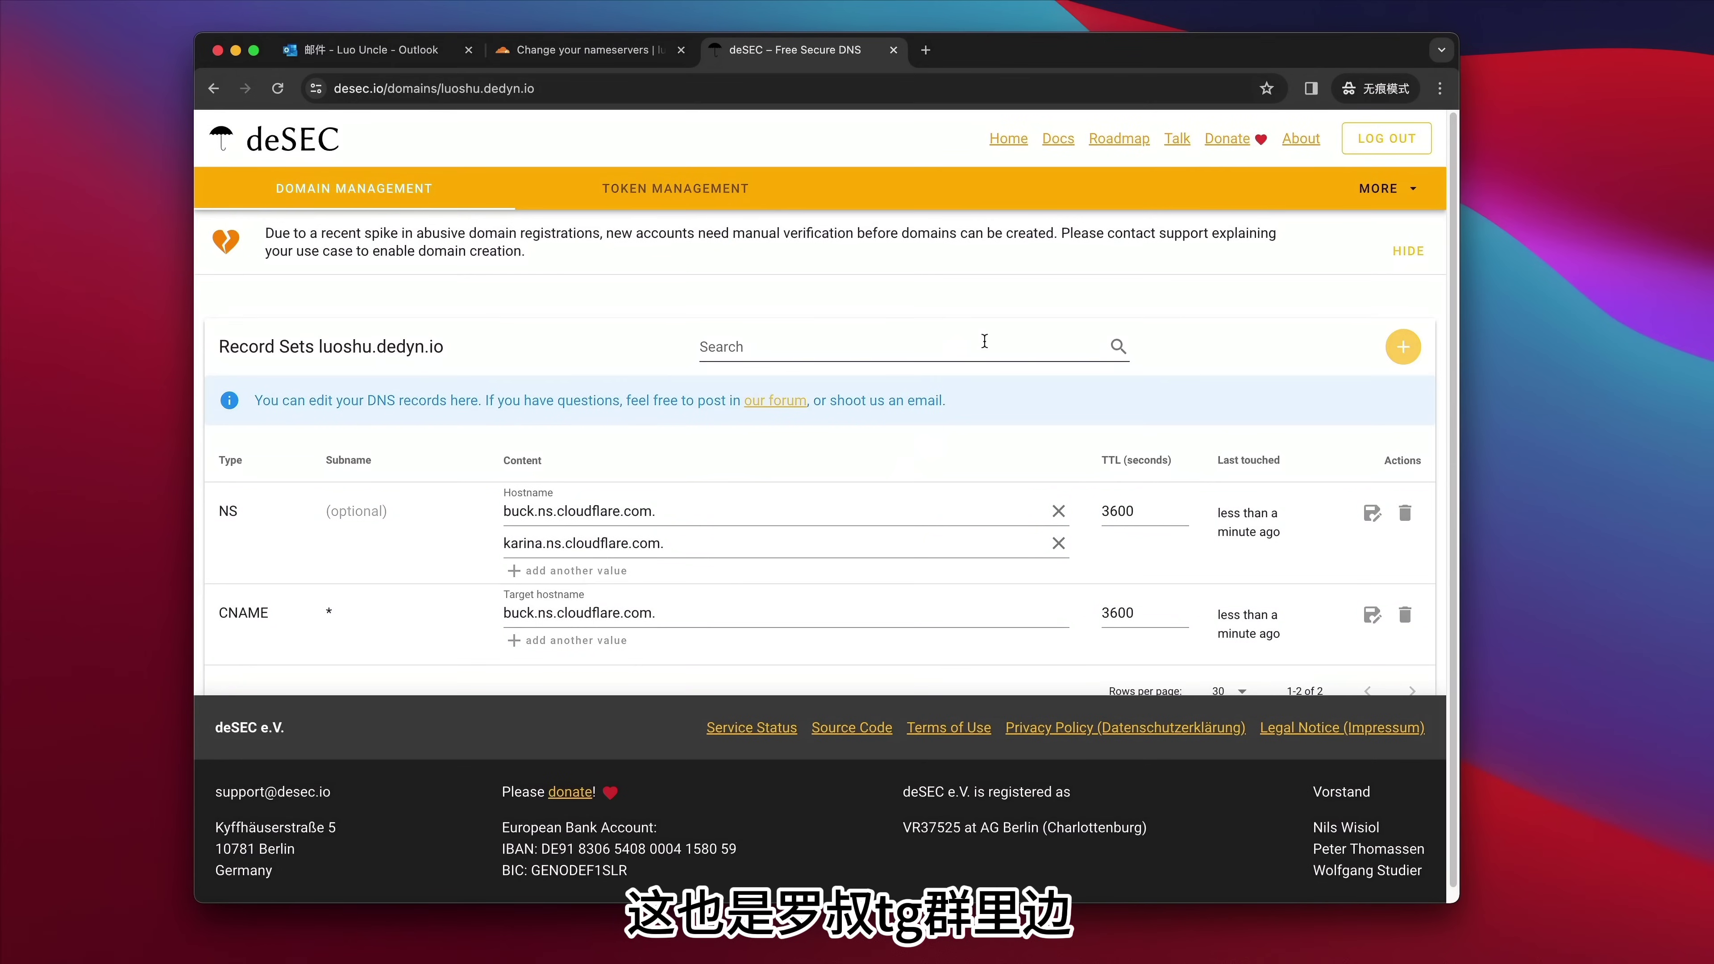
{"action": "scroll", "coordinate": [1216, 371], "scroll_direction": "down", "scroll_amount": 1}
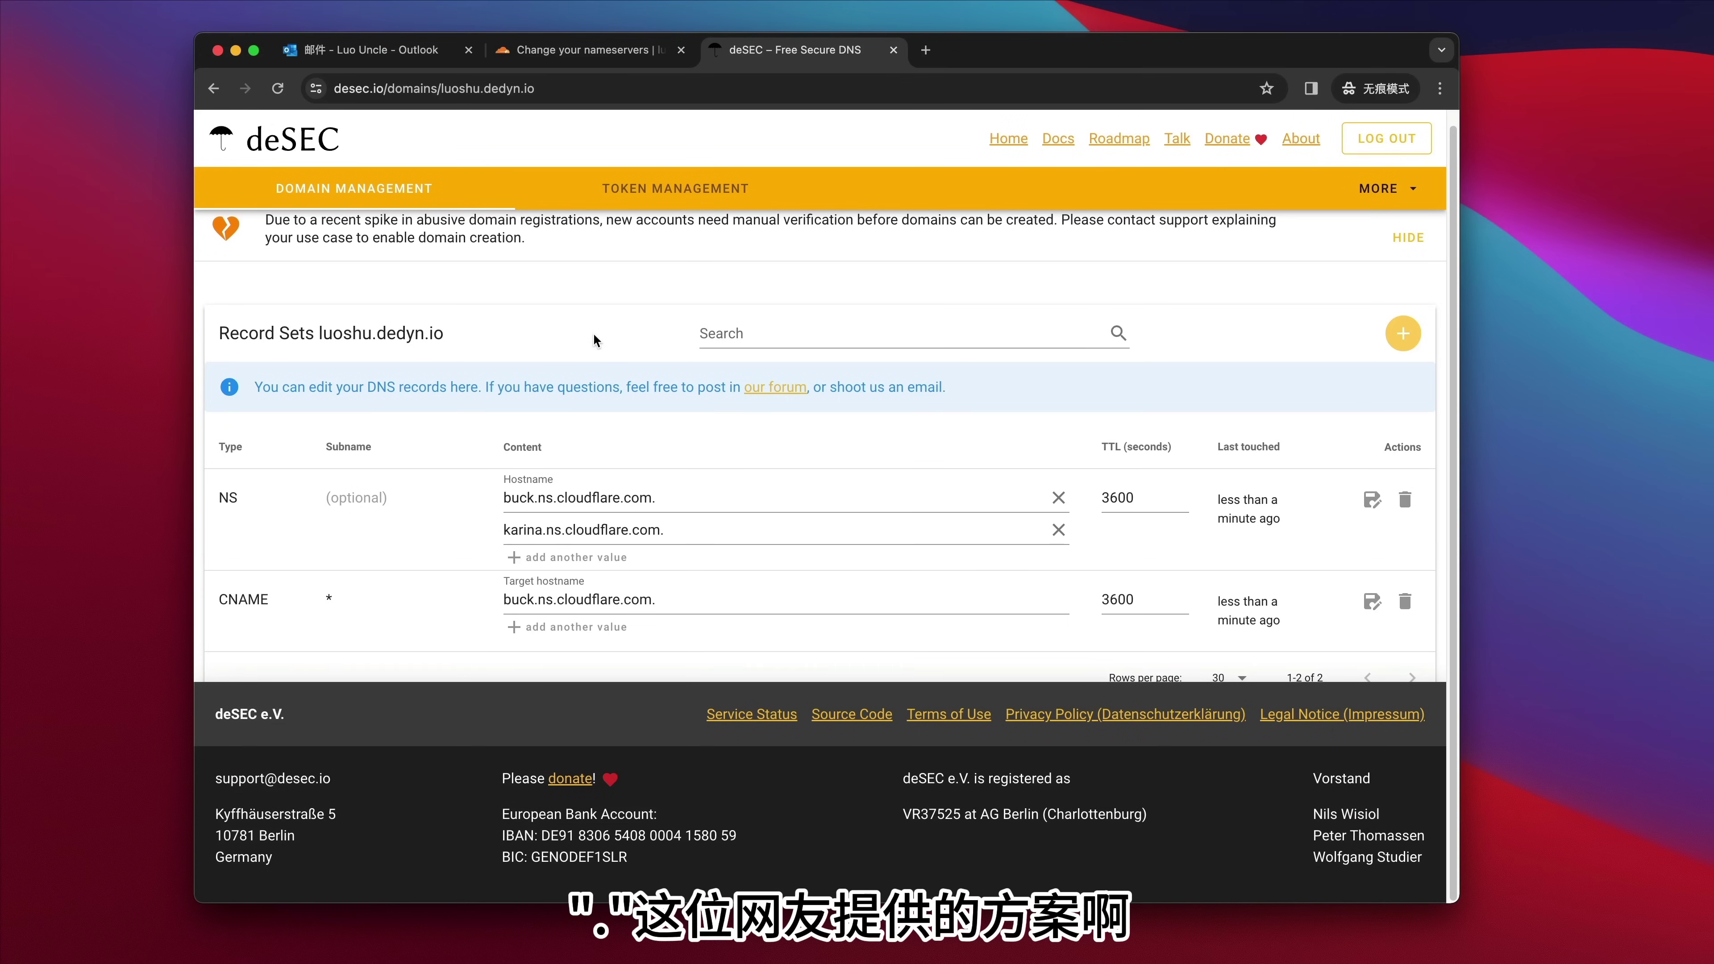
{"action": "scroll", "coordinate": [918, 429], "scroll_direction": "up", "scroll_amount": 1}
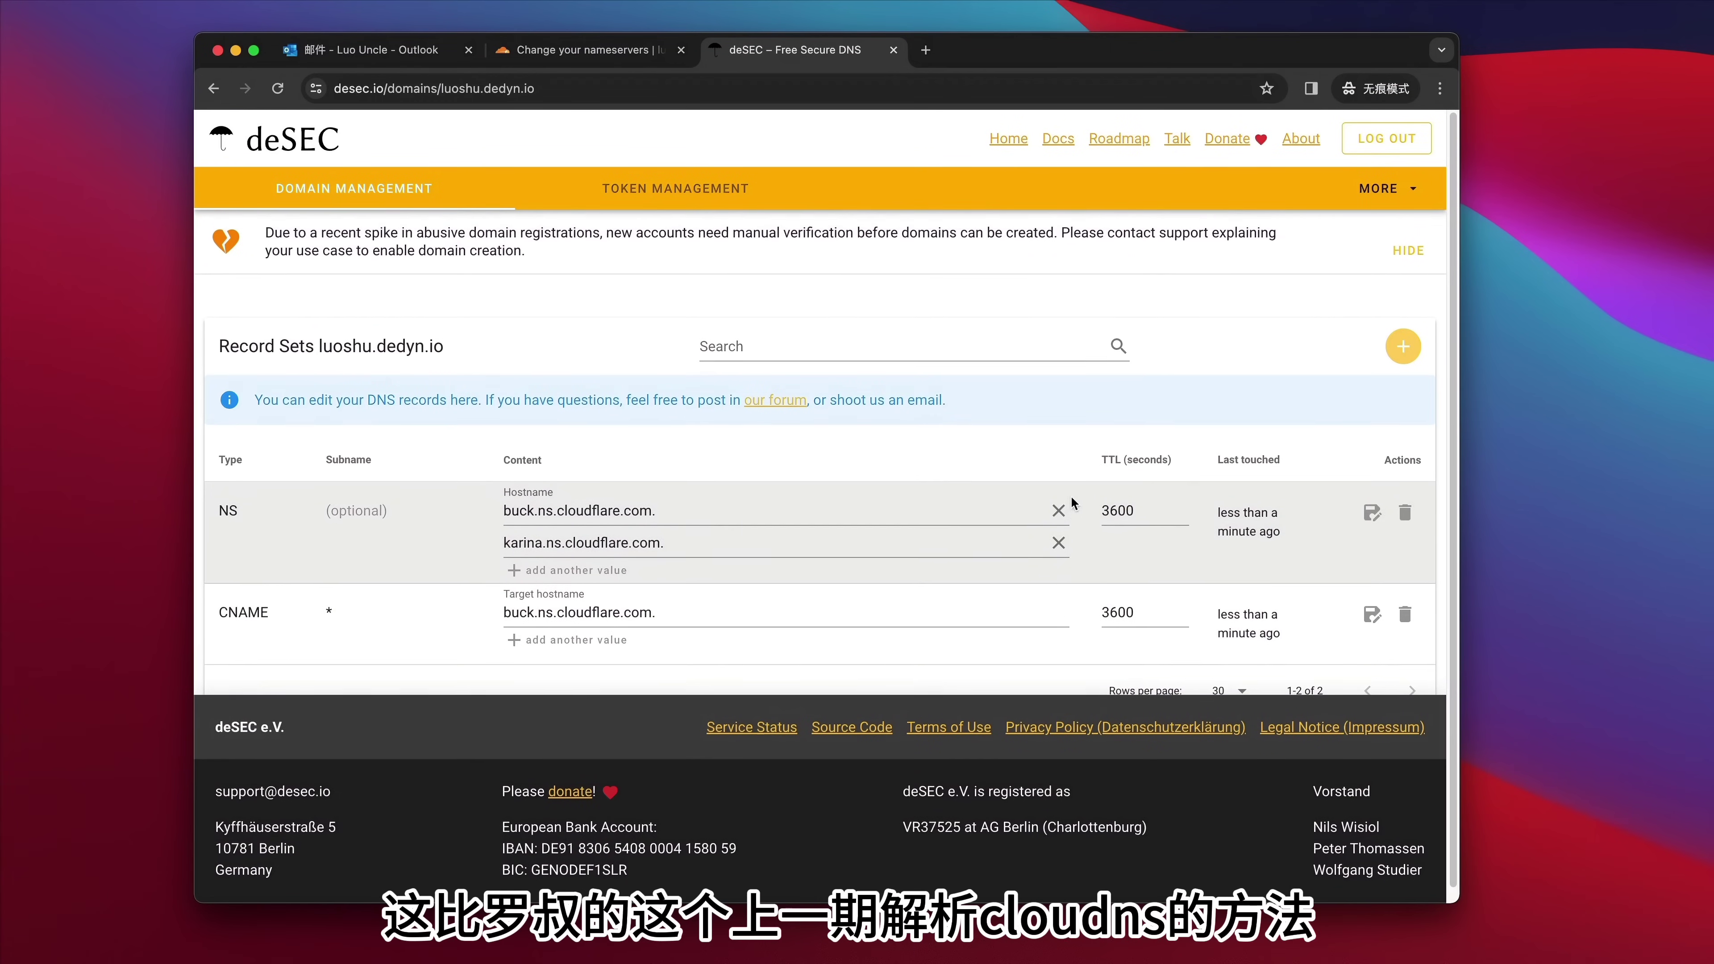
- Switch to Cloudflare, continue past the nameserver instructions, and finish the Quick Start Guide with its preset security and performance options
{"action": "left_click", "coordinate": [579, 53]}
{"action": "scroll", "coordinate": [775, 409], "scroll_direction": "down", "scroll_amount": 7}
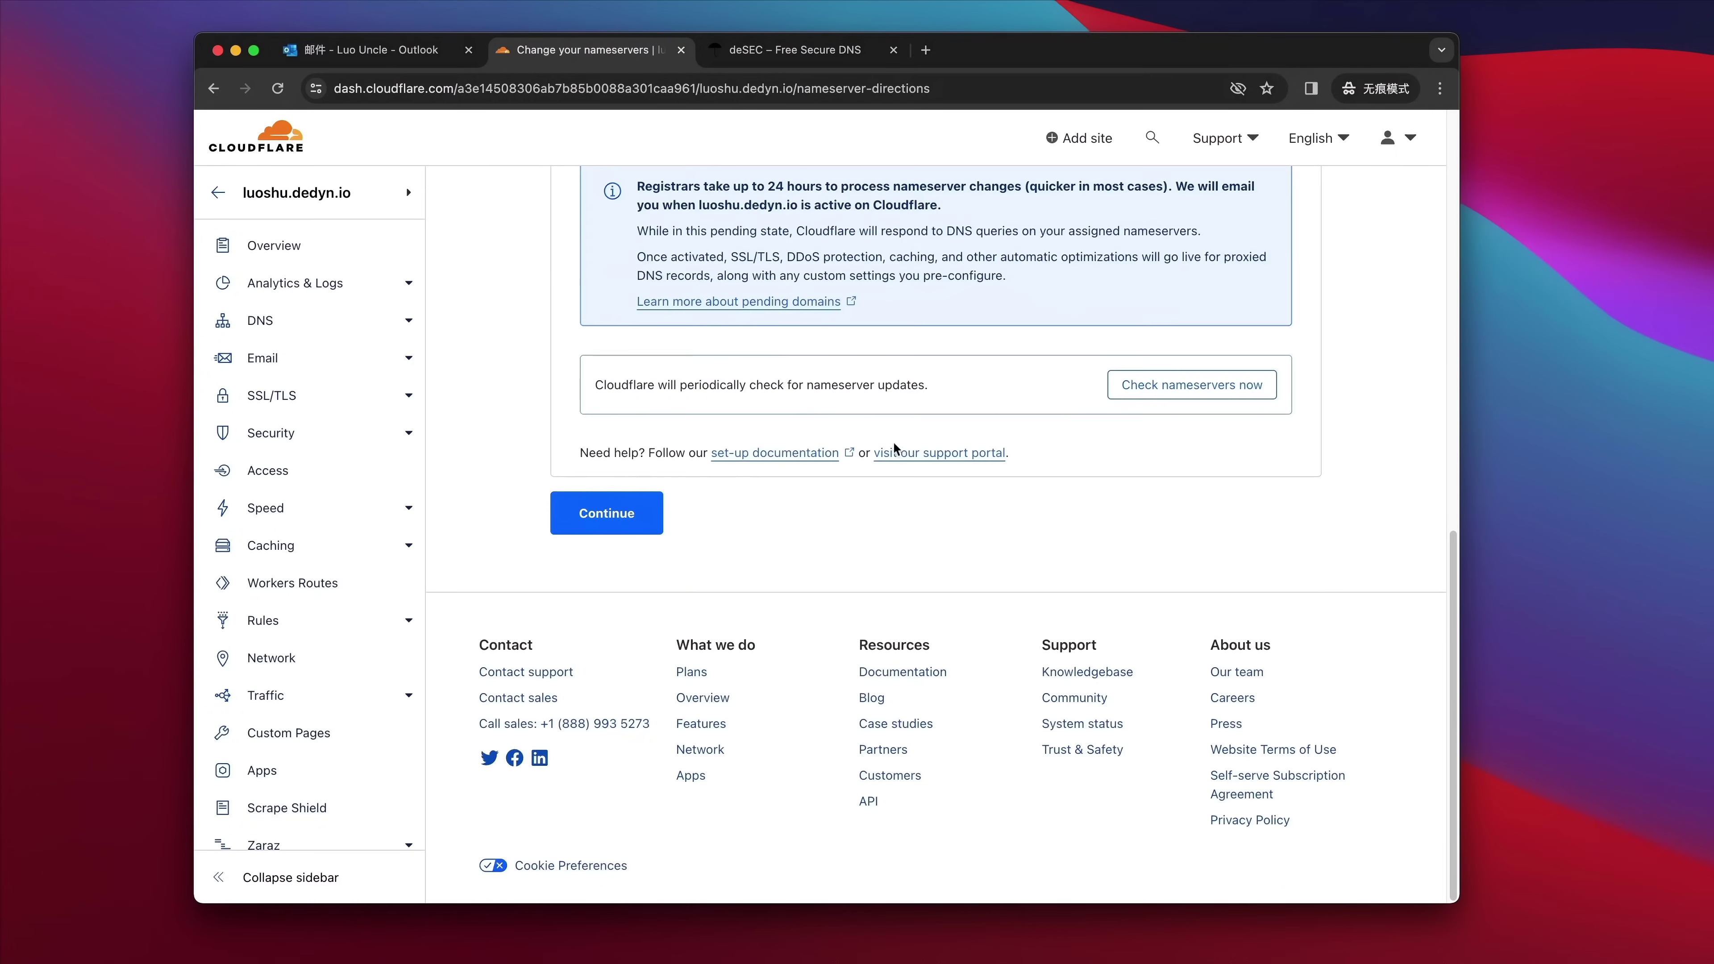
{"action": "left_click", "coordinate": [634, 525]}
{"action": "left_click", "coordinate": [634, 509]}
{"action": "left_click", "coordinate": [617, 748]}
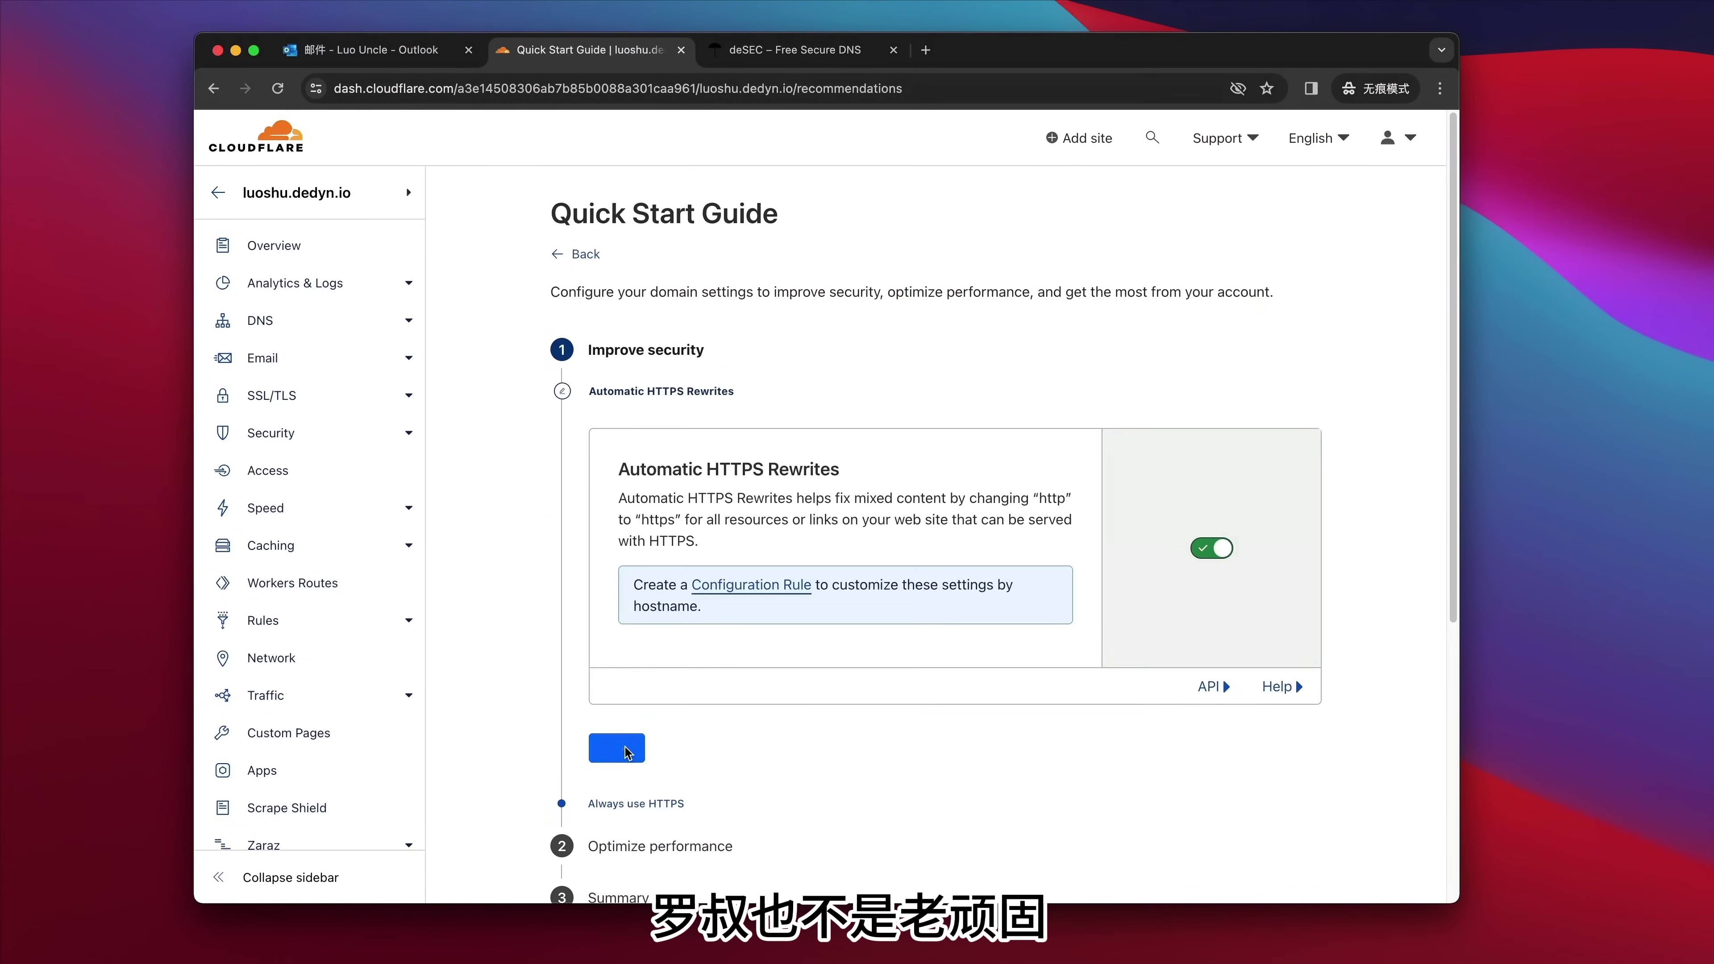
{"action": "left_click", "coordinate": [708, 690]}
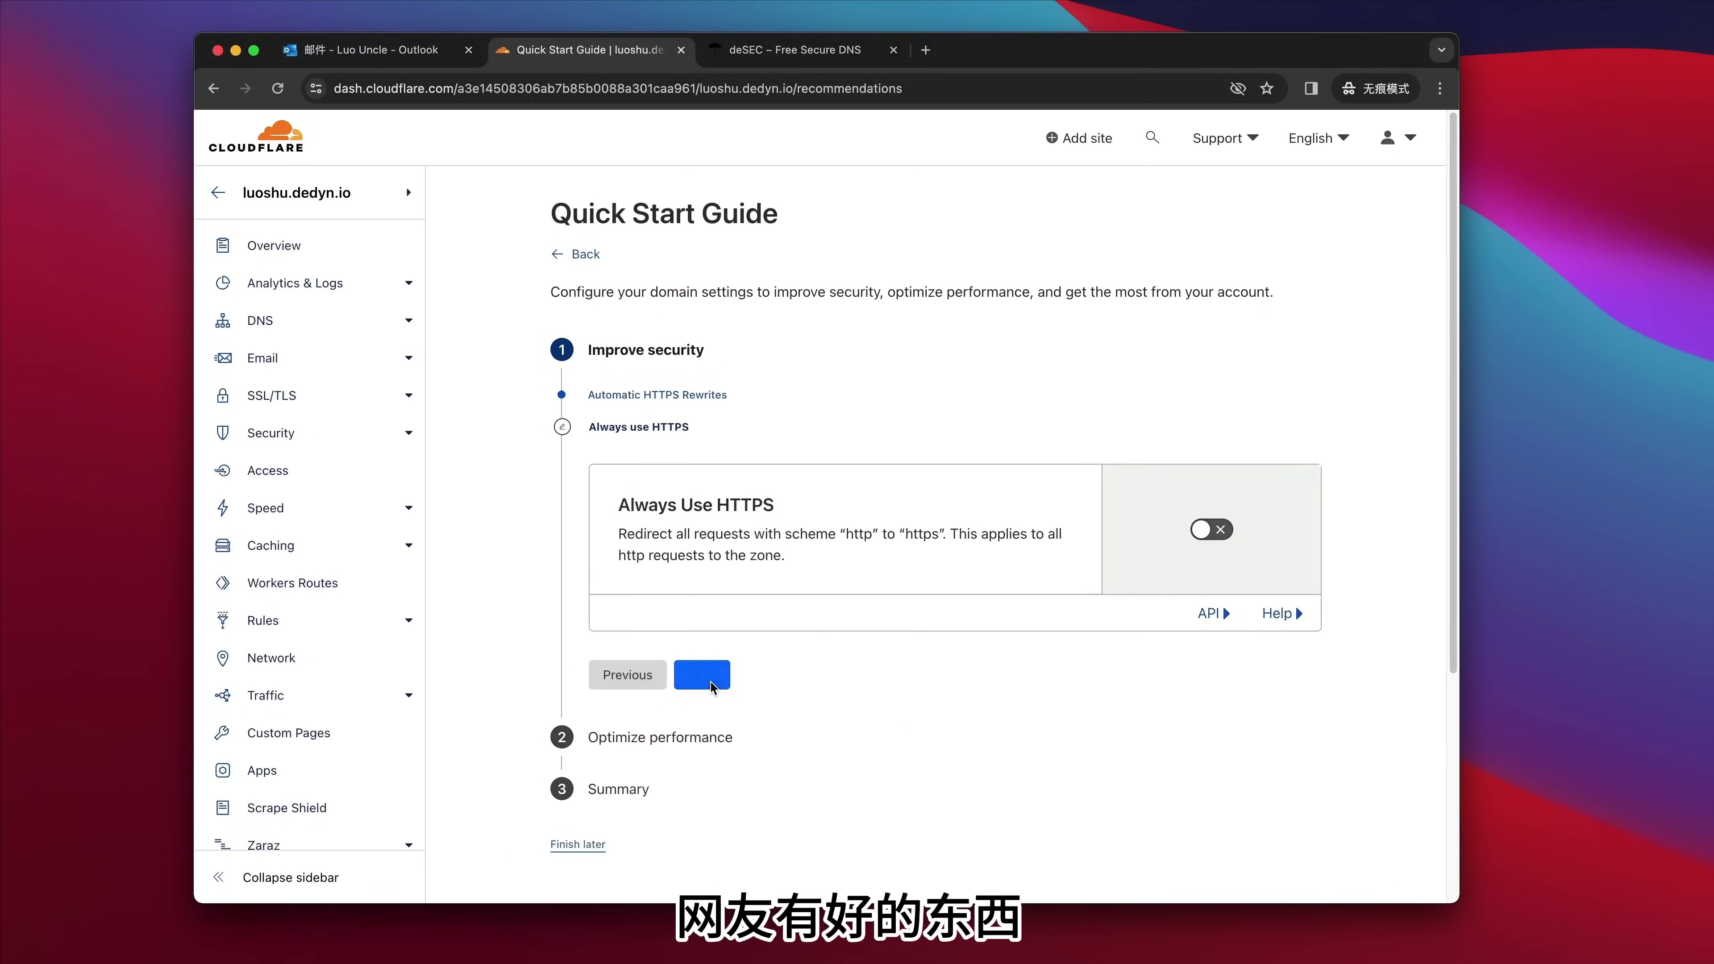
{"action": "left_click", "coordinate": [709, 690]}
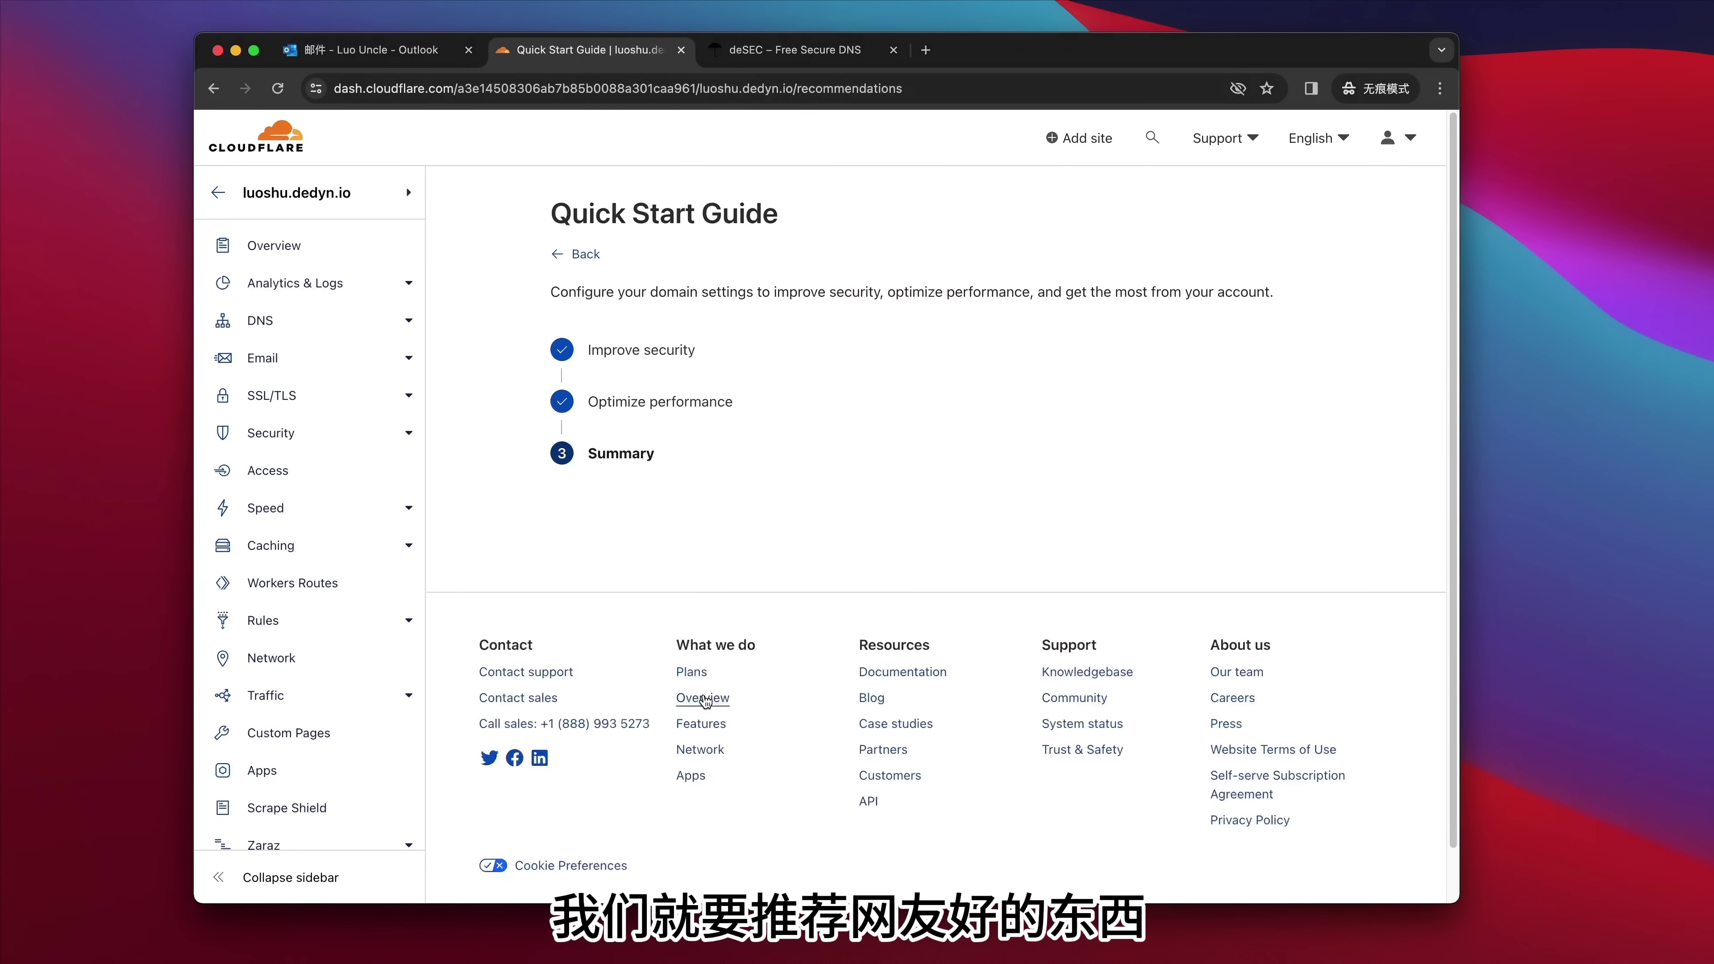
{"action": "left_click", "coordinate": [619, 639]}
- Request an immediate nameserver check for luoshu.dedyn.io and return to the account's list of websites
{"action": "scroll", "coordinate": [680, 606], "scroll_direction": "down", "scroll_amount": 5}
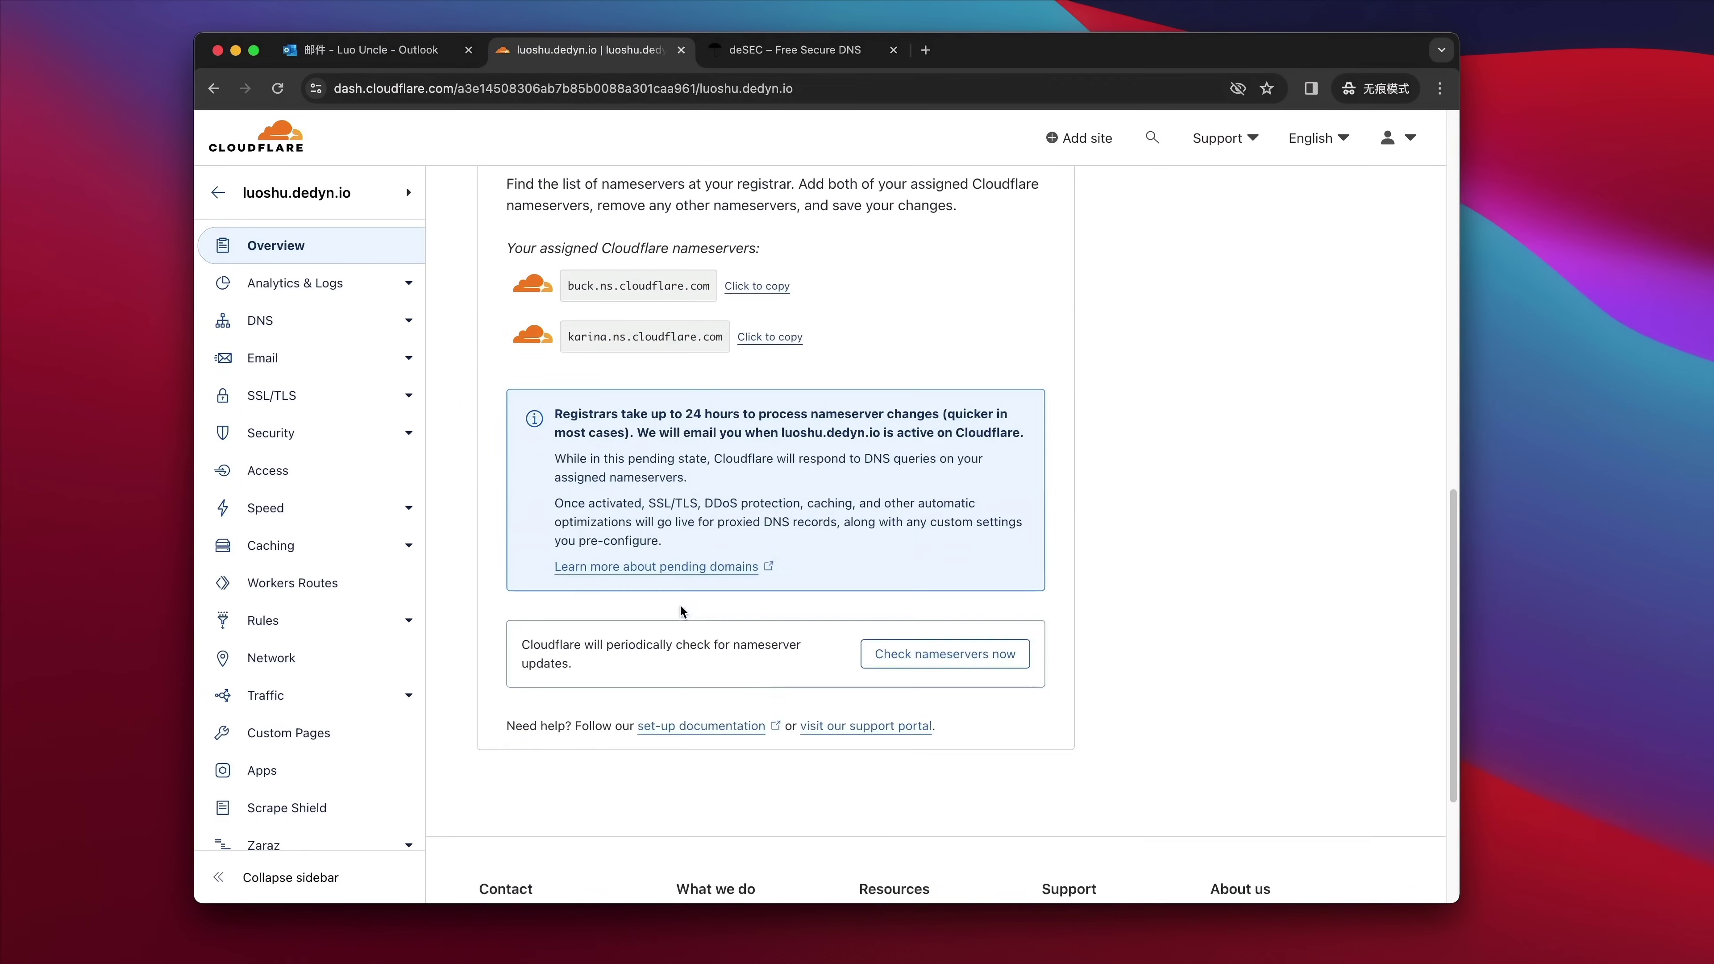
{"action": "left_click", "coordinate": [961, 649]}
{"action": "scroll", "coordinate": [770, 578], "scroll_direction": "up", "scroll_amount": 10}
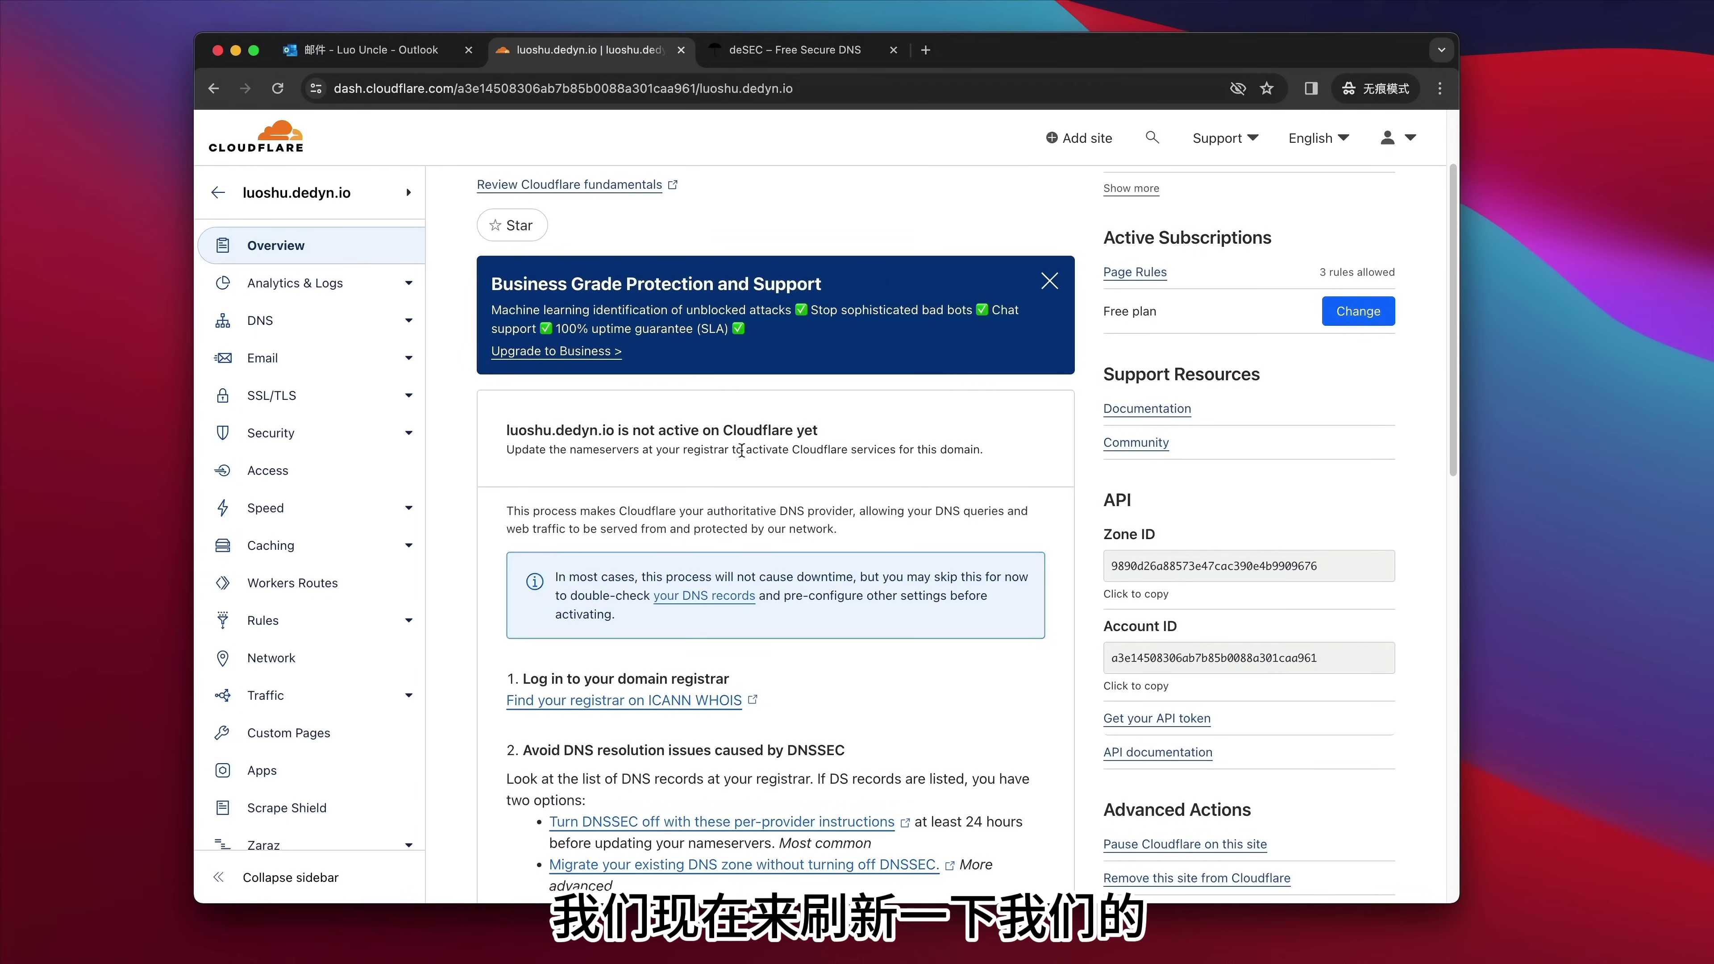
{"action": "scroll", "coordinate": [868, 530], "scroll_direction": "down", "scroll_amount": 1}
{"action": "scroll", "coordinate": [866, 527], "scroll_direction": "down", "scroll_amount": 3}
{"action": "scroll", "coordinate": [867, 528], "scroll_direction": "up", "scroll_amount": 6}
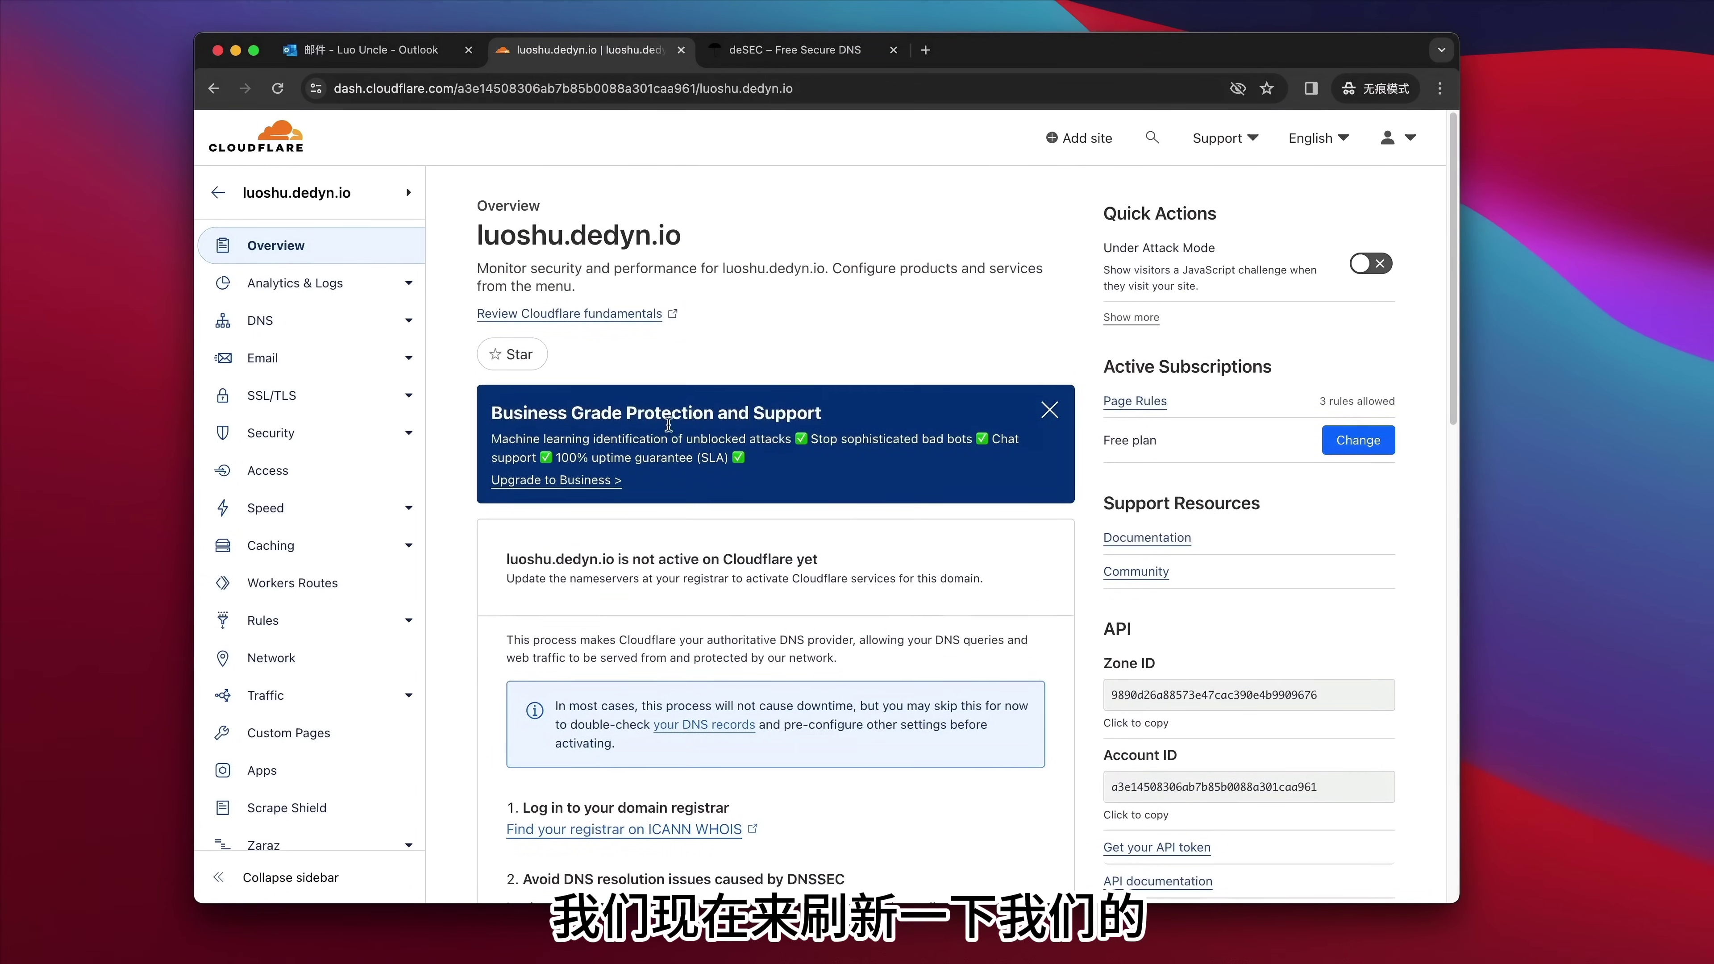
{"action": "left_click", "coordinate": [280, 135]}
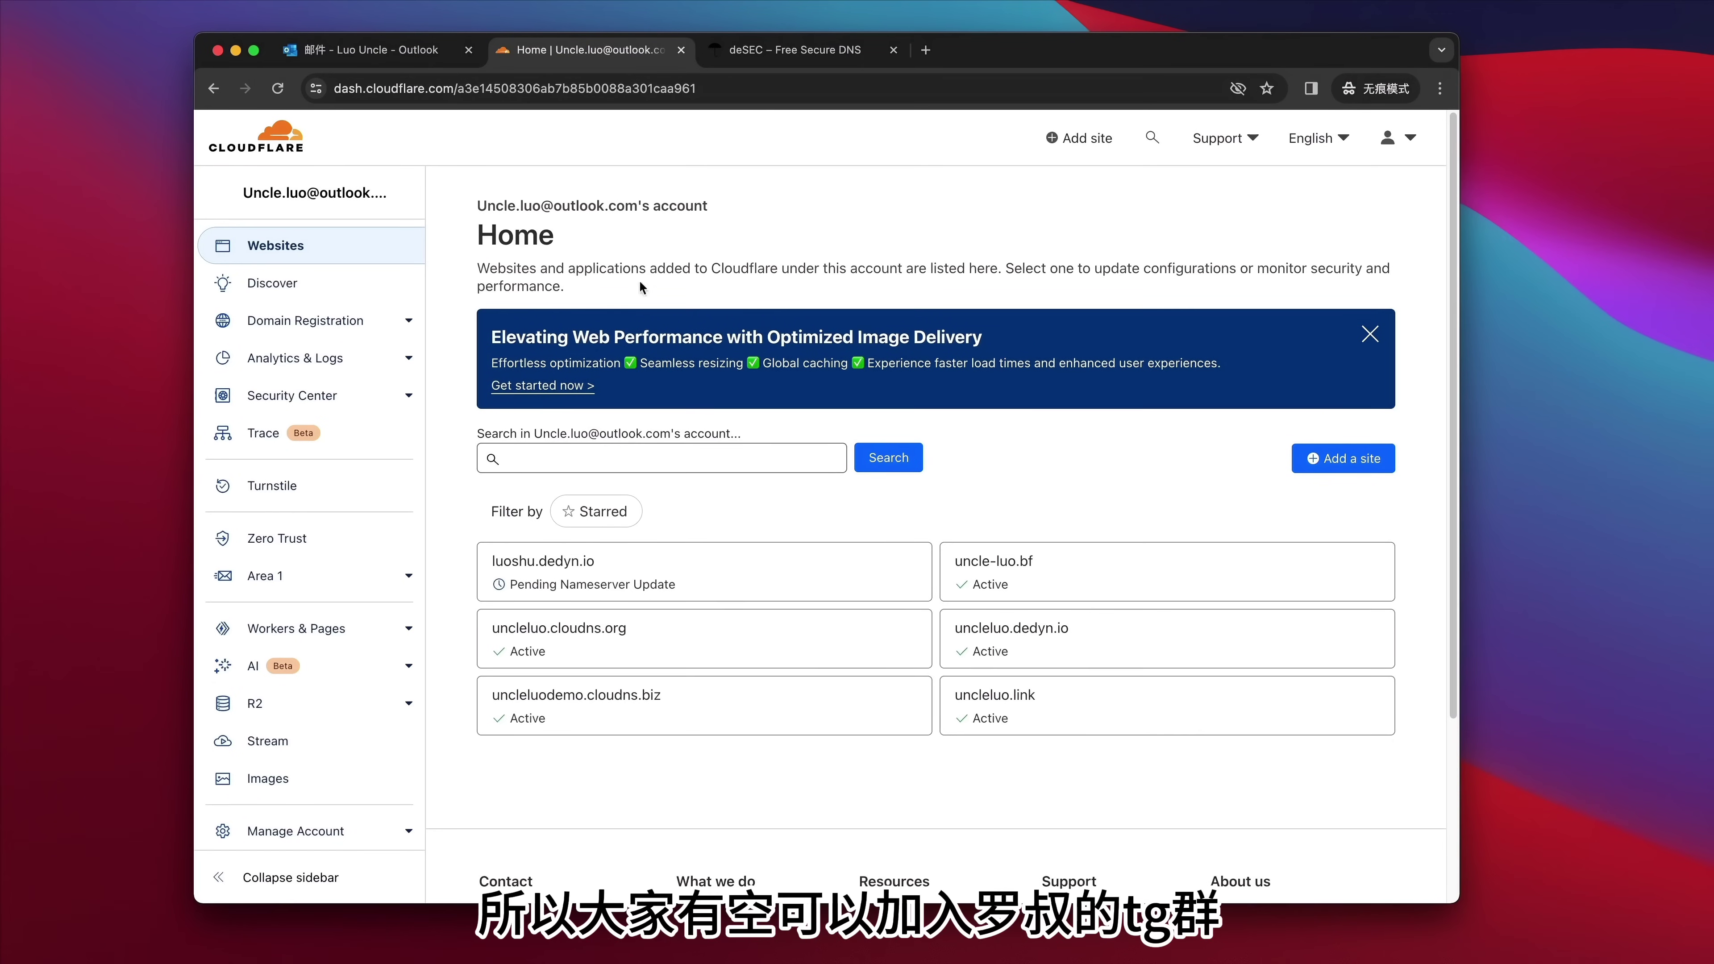
{"action": "left_click", "coordinate": [422, 54]}
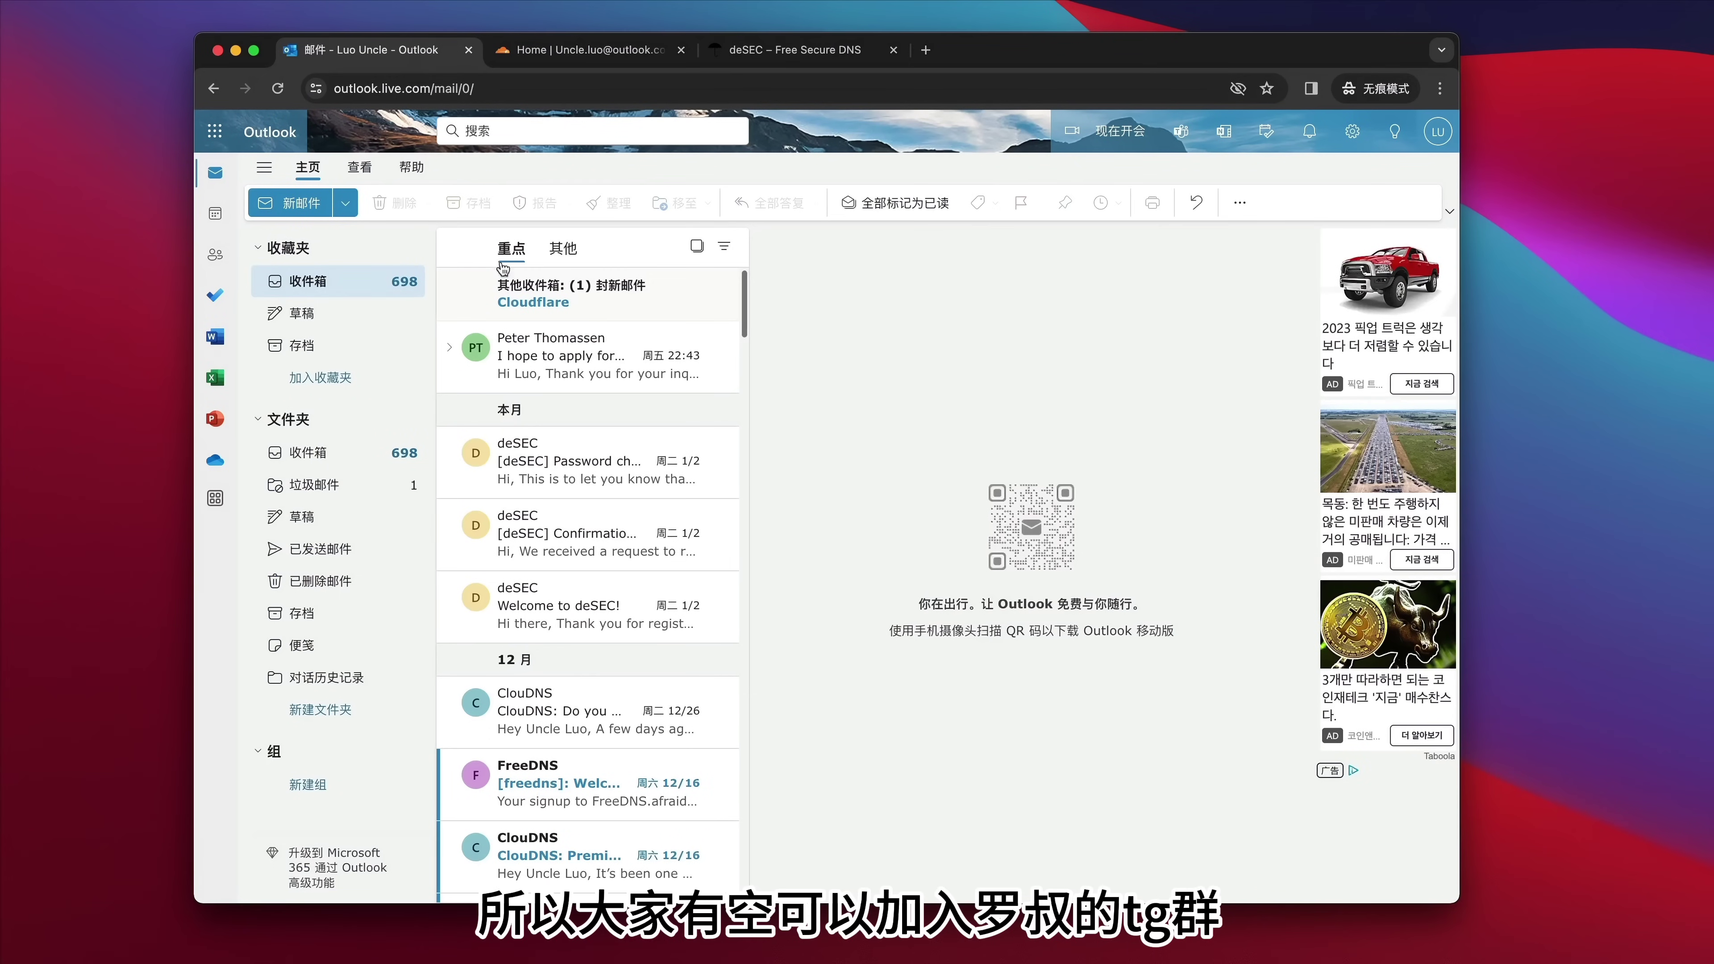
{"action": "left_click", "coordinate": [527, 304]}
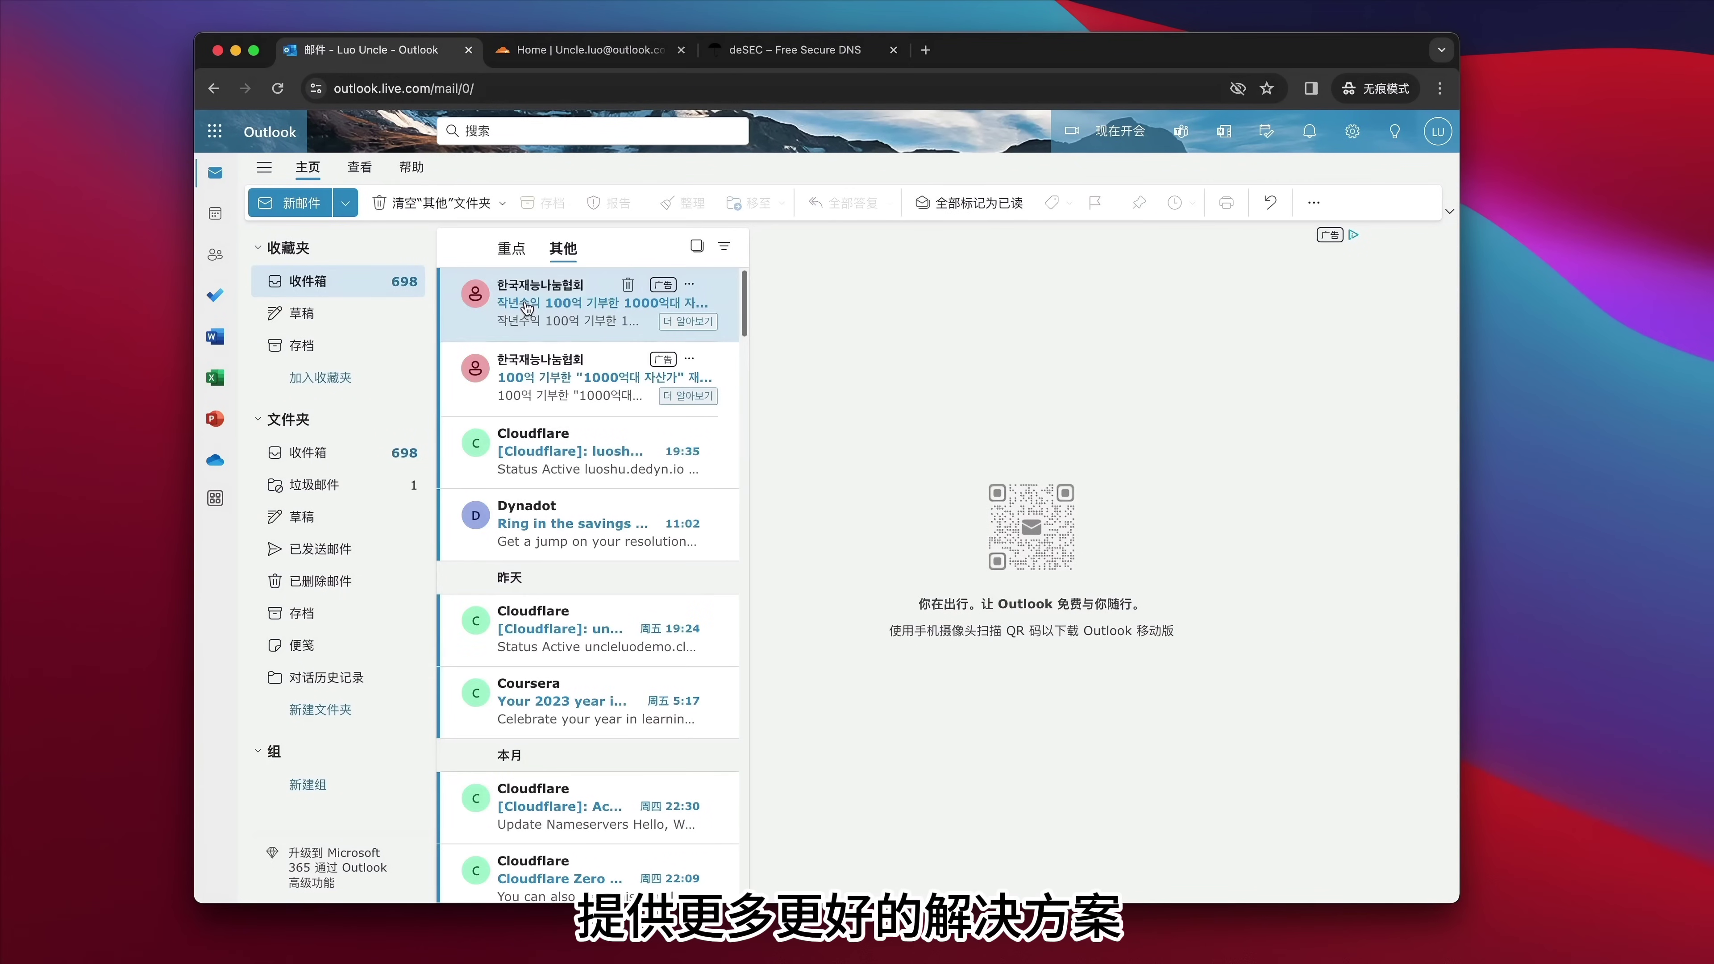
{"action": "left_click", "coordinate": [558, 452]}
{"action": "scroll", "coordinate": [1133, 615], "scroll_direction": "down", "scroll_amount": 3}
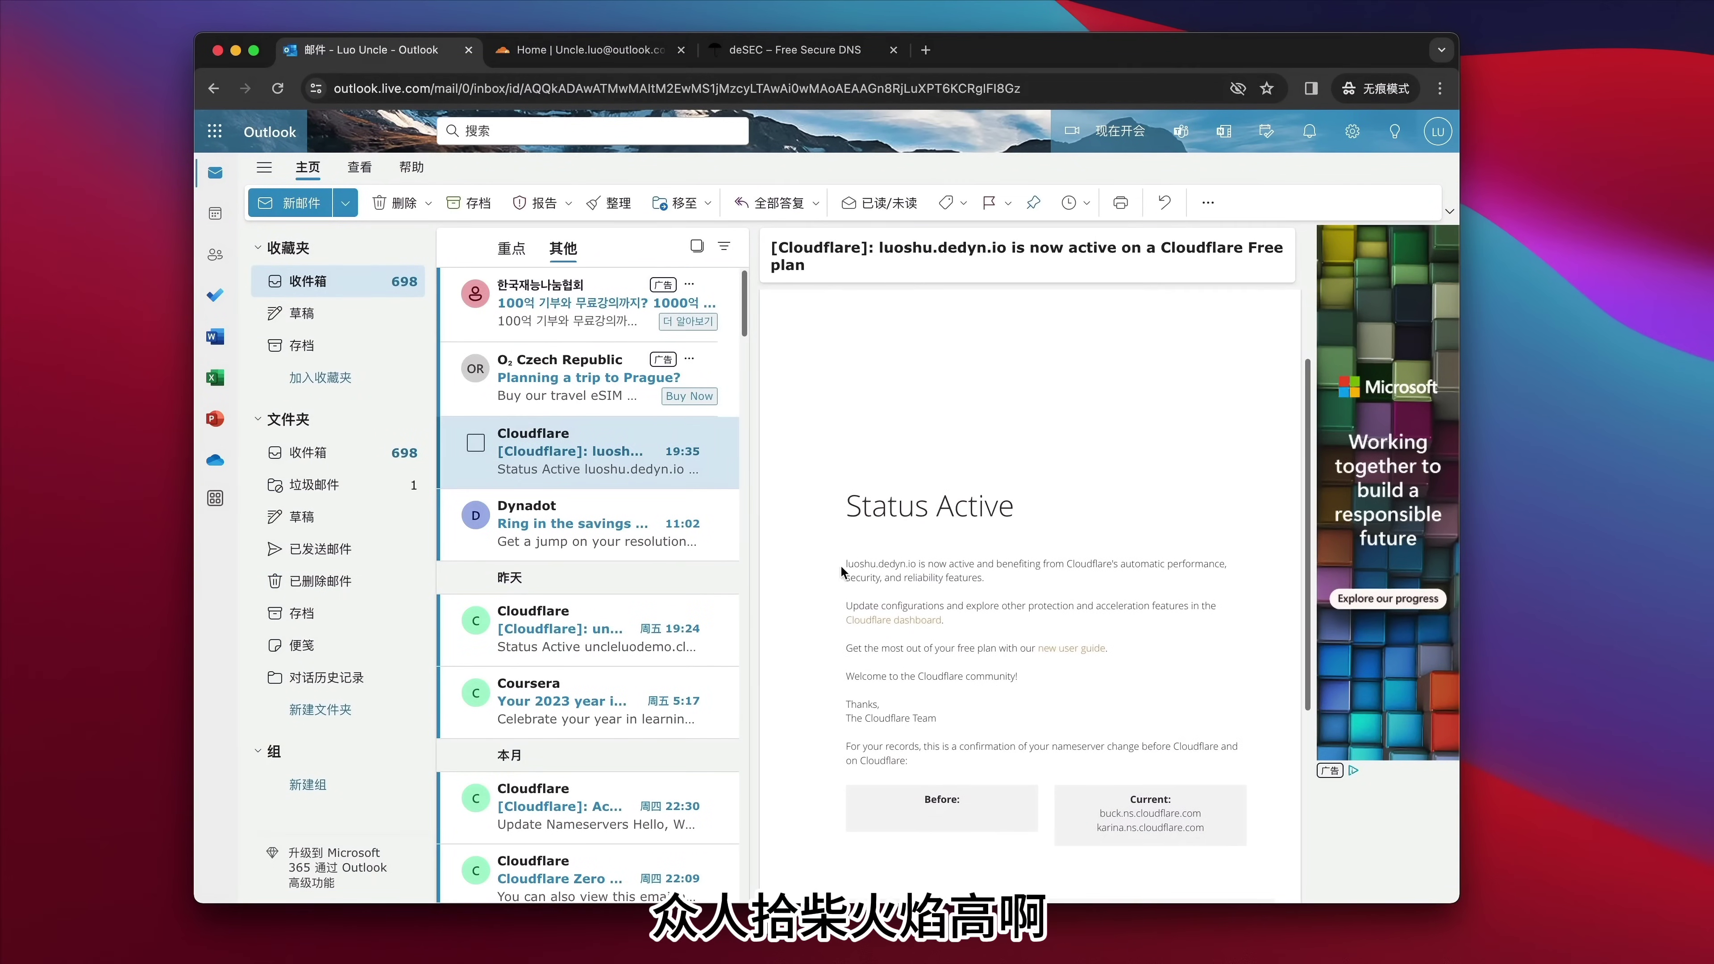
{"action": "scroll", "coordinate": [843, 573], "scroll_direction": "down", "scroll_amount": 3}
{"action": "left_click_drag", "start_coordinate": [844, 567], "coordinate": [889, 566]}
{"action": "left_click_drag", "start_coordinate": [846, 406], "coordinate": [982, 408]}
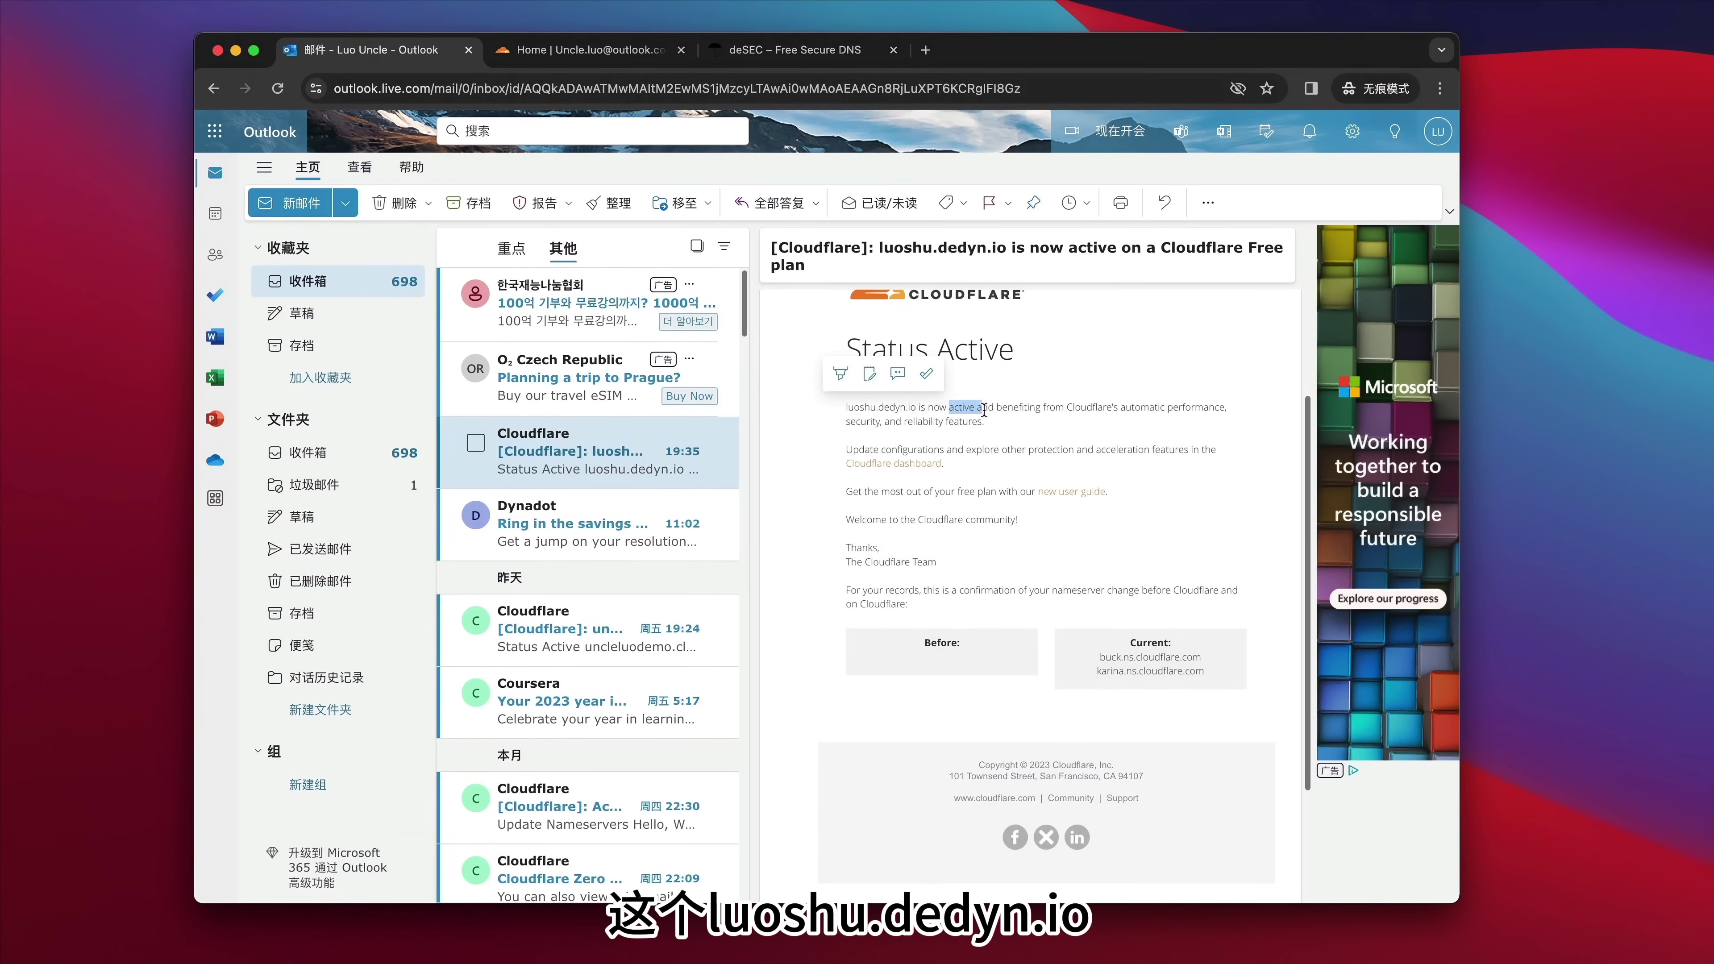
{"action": "scroll", "coordinate": [990, 476], "scroll_direction": "up", "scroll_amount": 3}
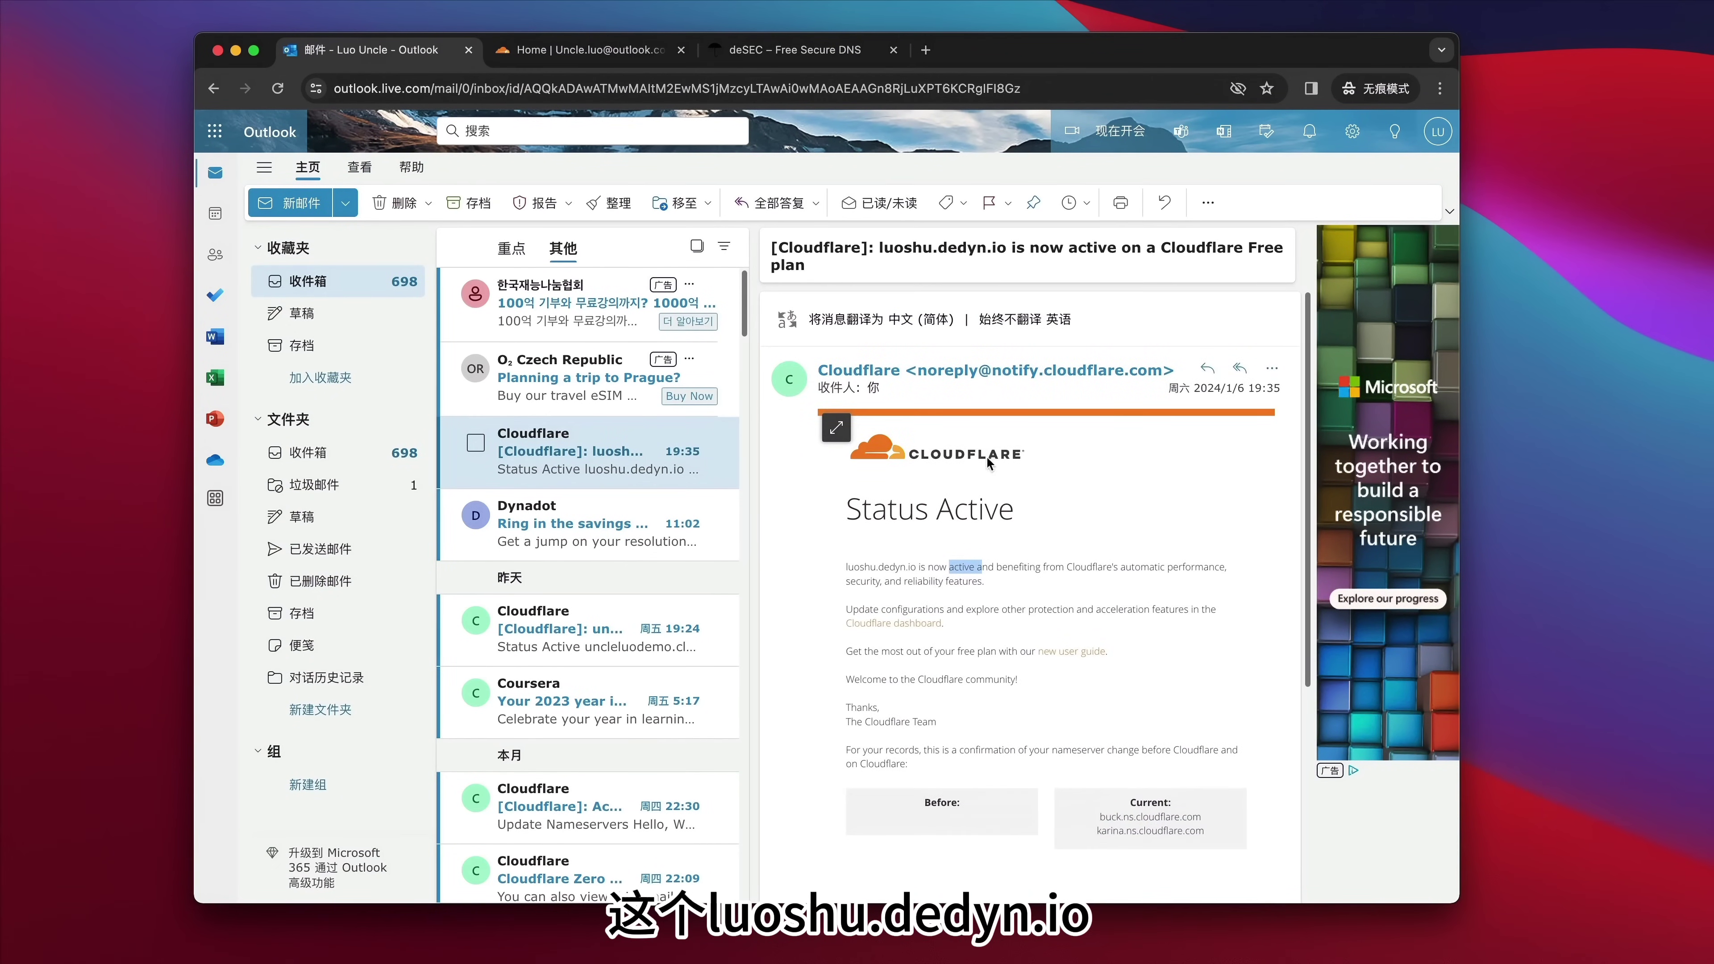
- Switch to Cloudflare, reload the website list, and check the status of luoshu.dedyn.io on its overview page
{"action": "left_click", "coordinate": [584, 50]}
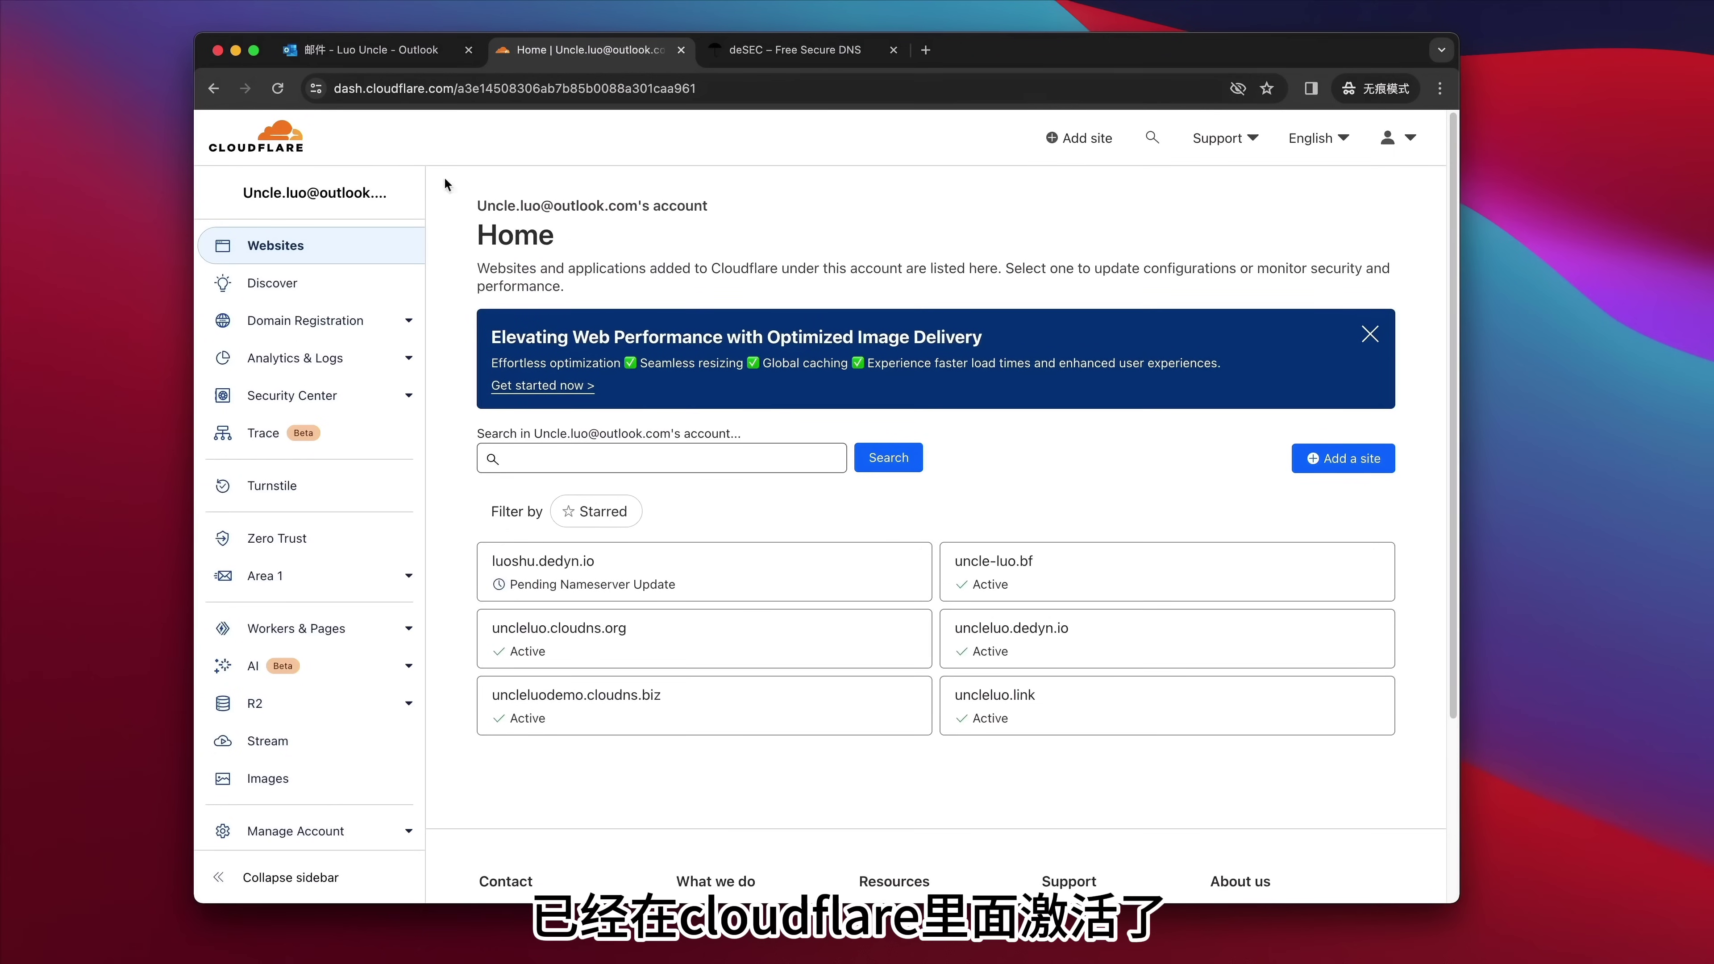
{"action": "left_click", "coordinate": [277, 89]}
{"action": "left_click", "coordinate": [580, 571]}
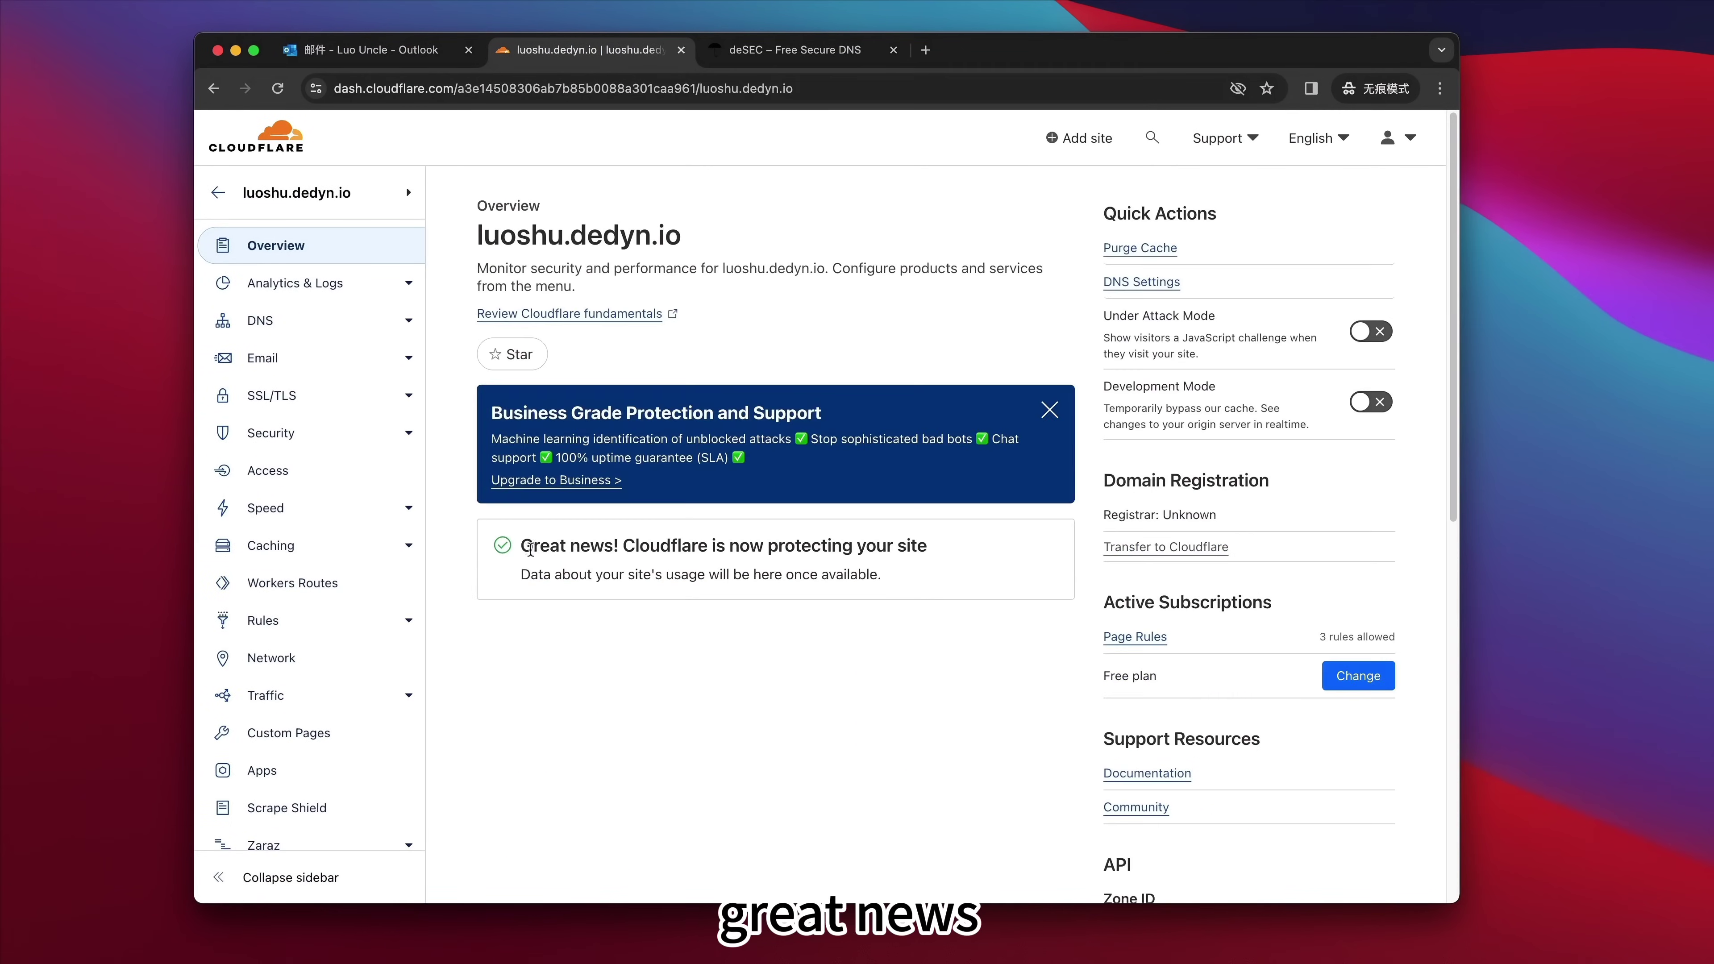
{"action": "left_click_drag", "start_coordinate": [523, 546], "coordinate": [934, 584]}
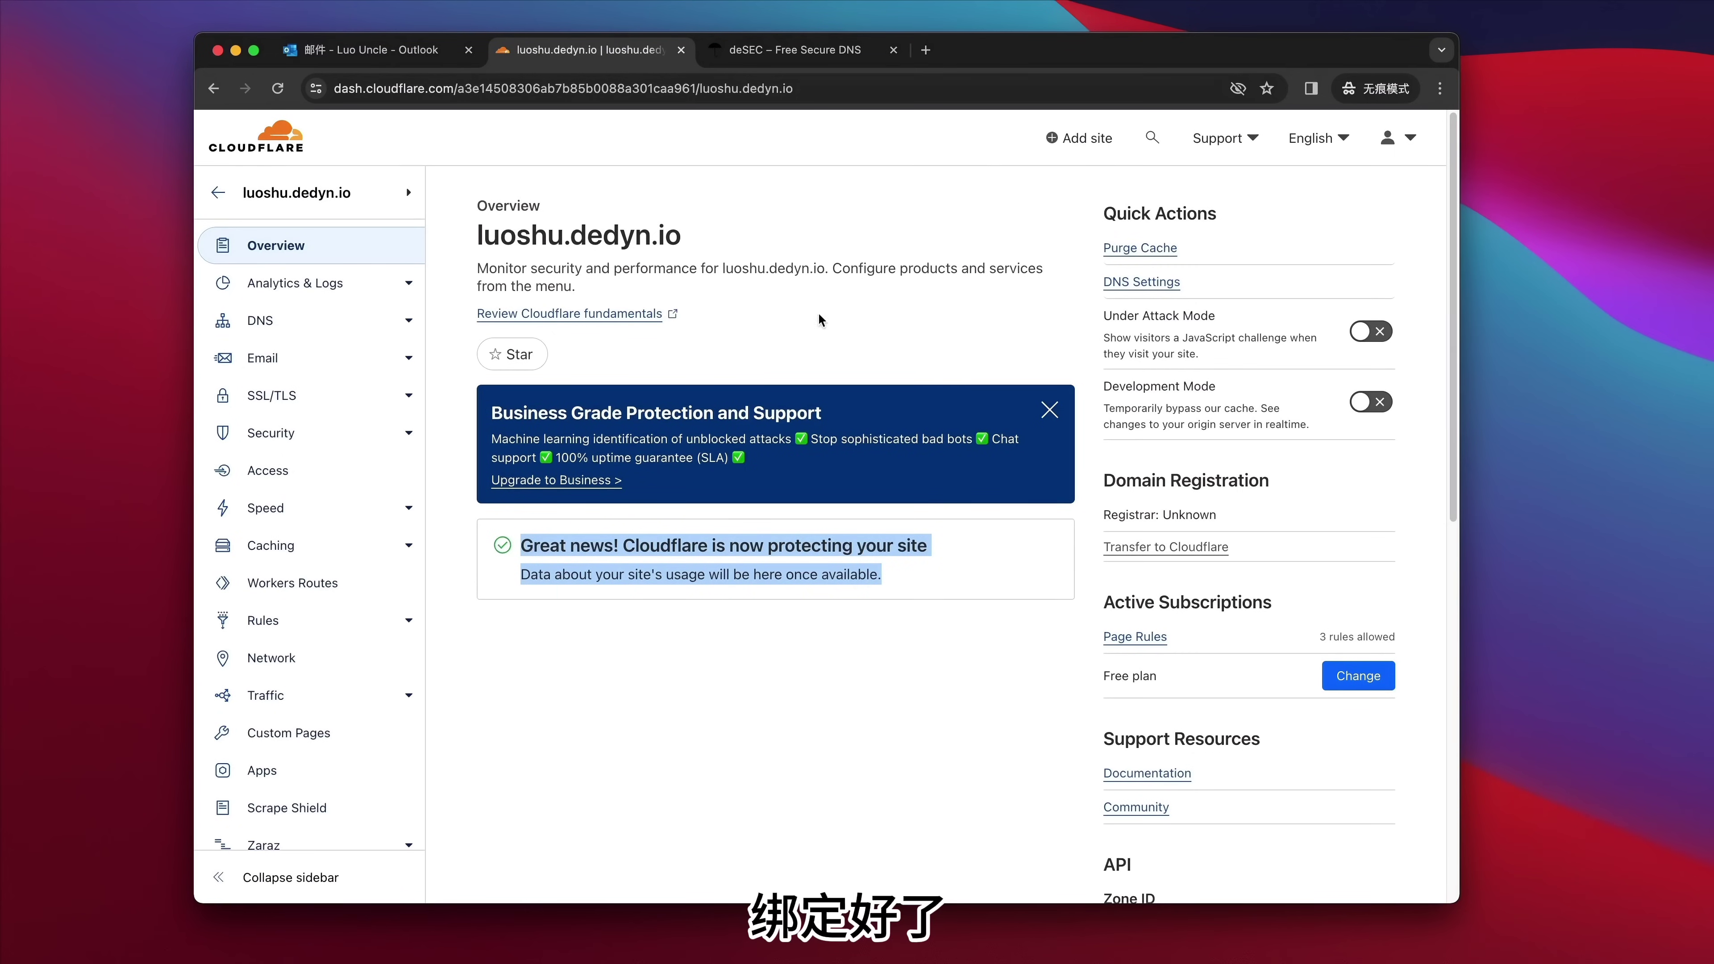
- Return to the account home and open the custom domains of the "friends" worker in Workers & Pages
{"action": "left_click", "coordinate": [273, 148]}
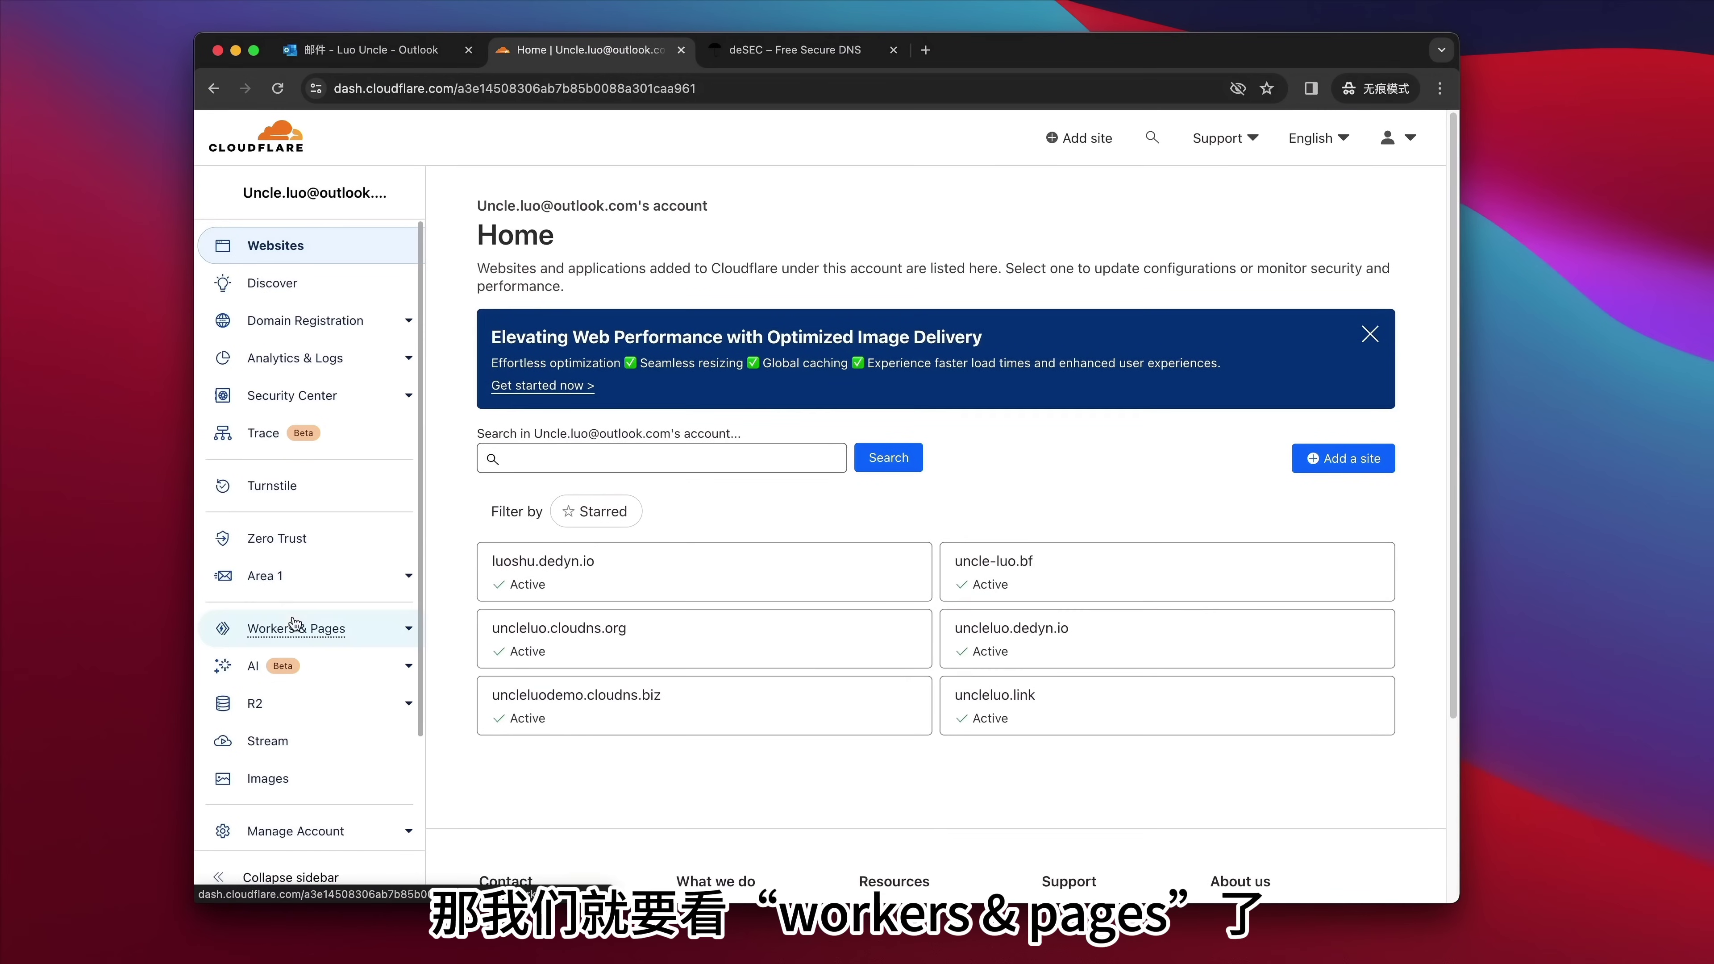
{"action": "left_click", "coordinate": [297, 630]}
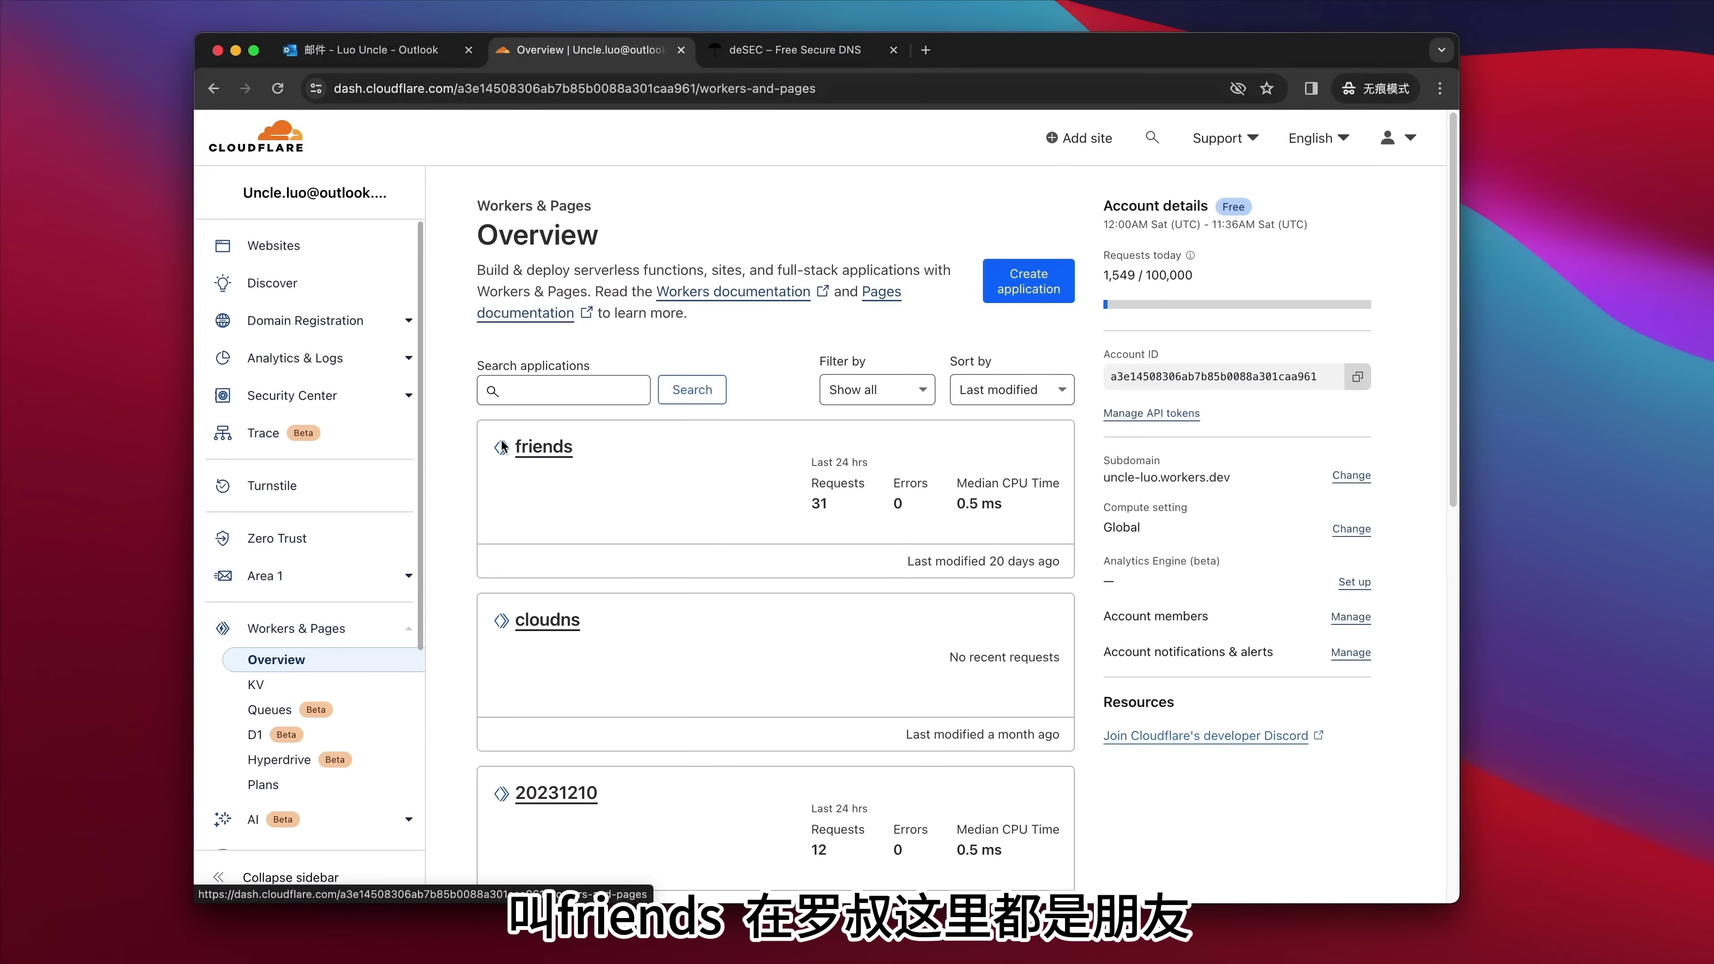
{"action": "left_click", "coordinate": [542, 448]}
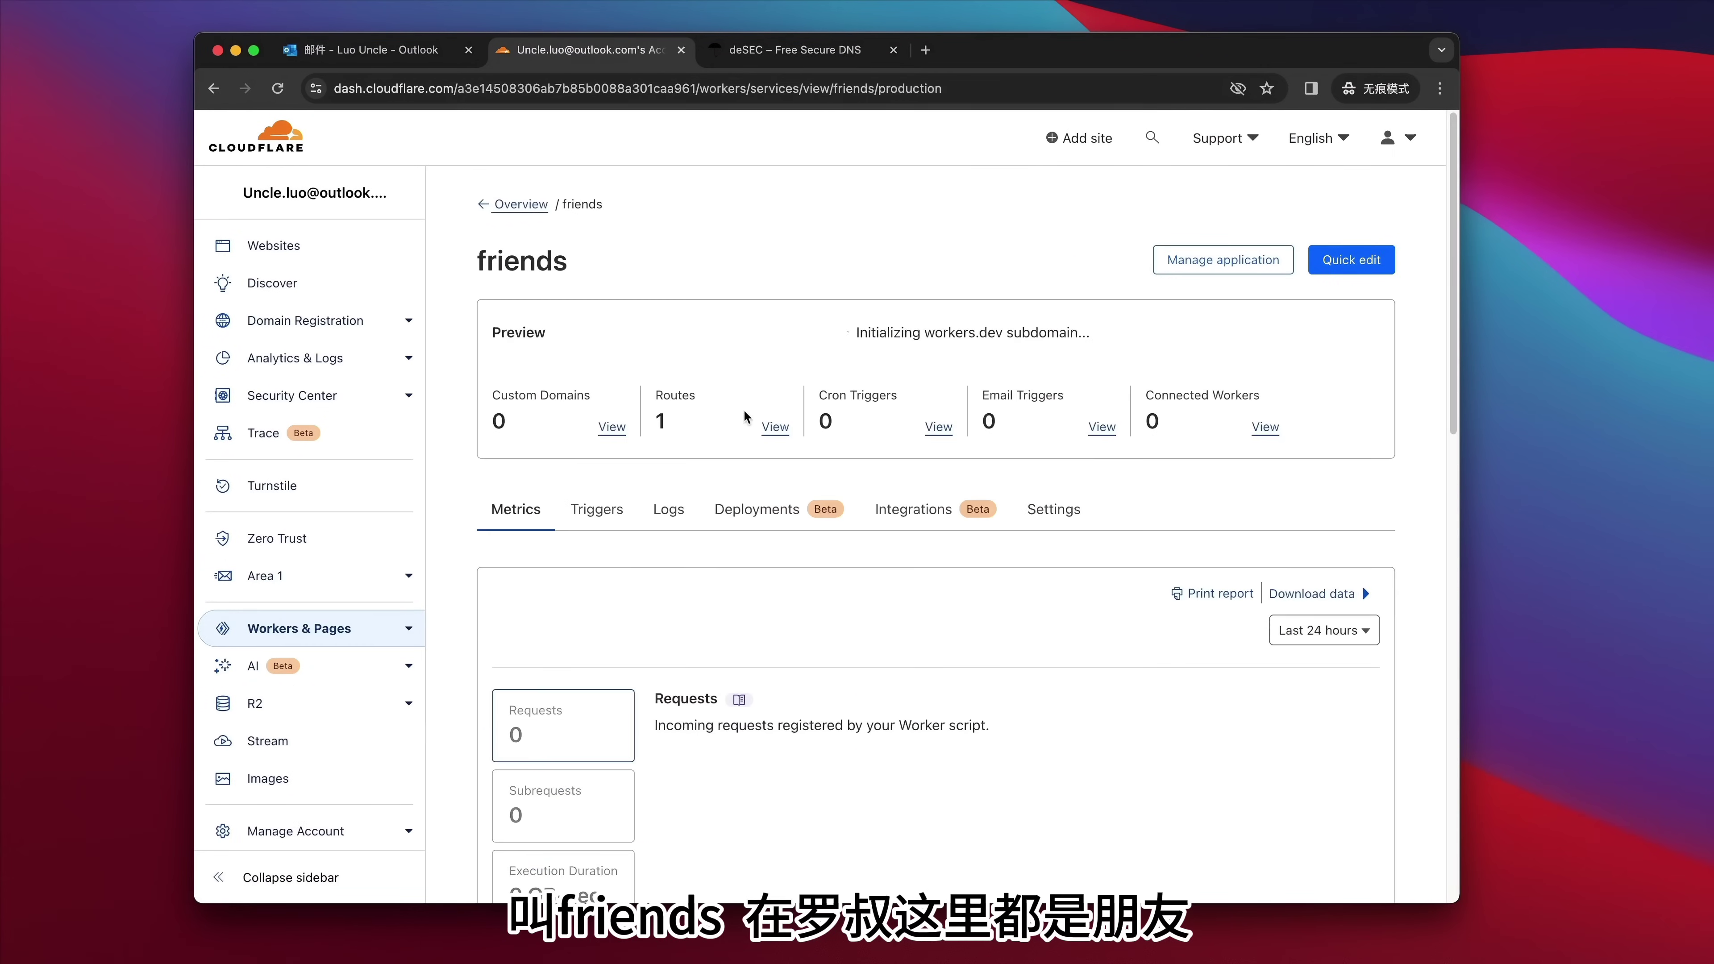
{"action": "left_click", "coordinate": [612, 433]}
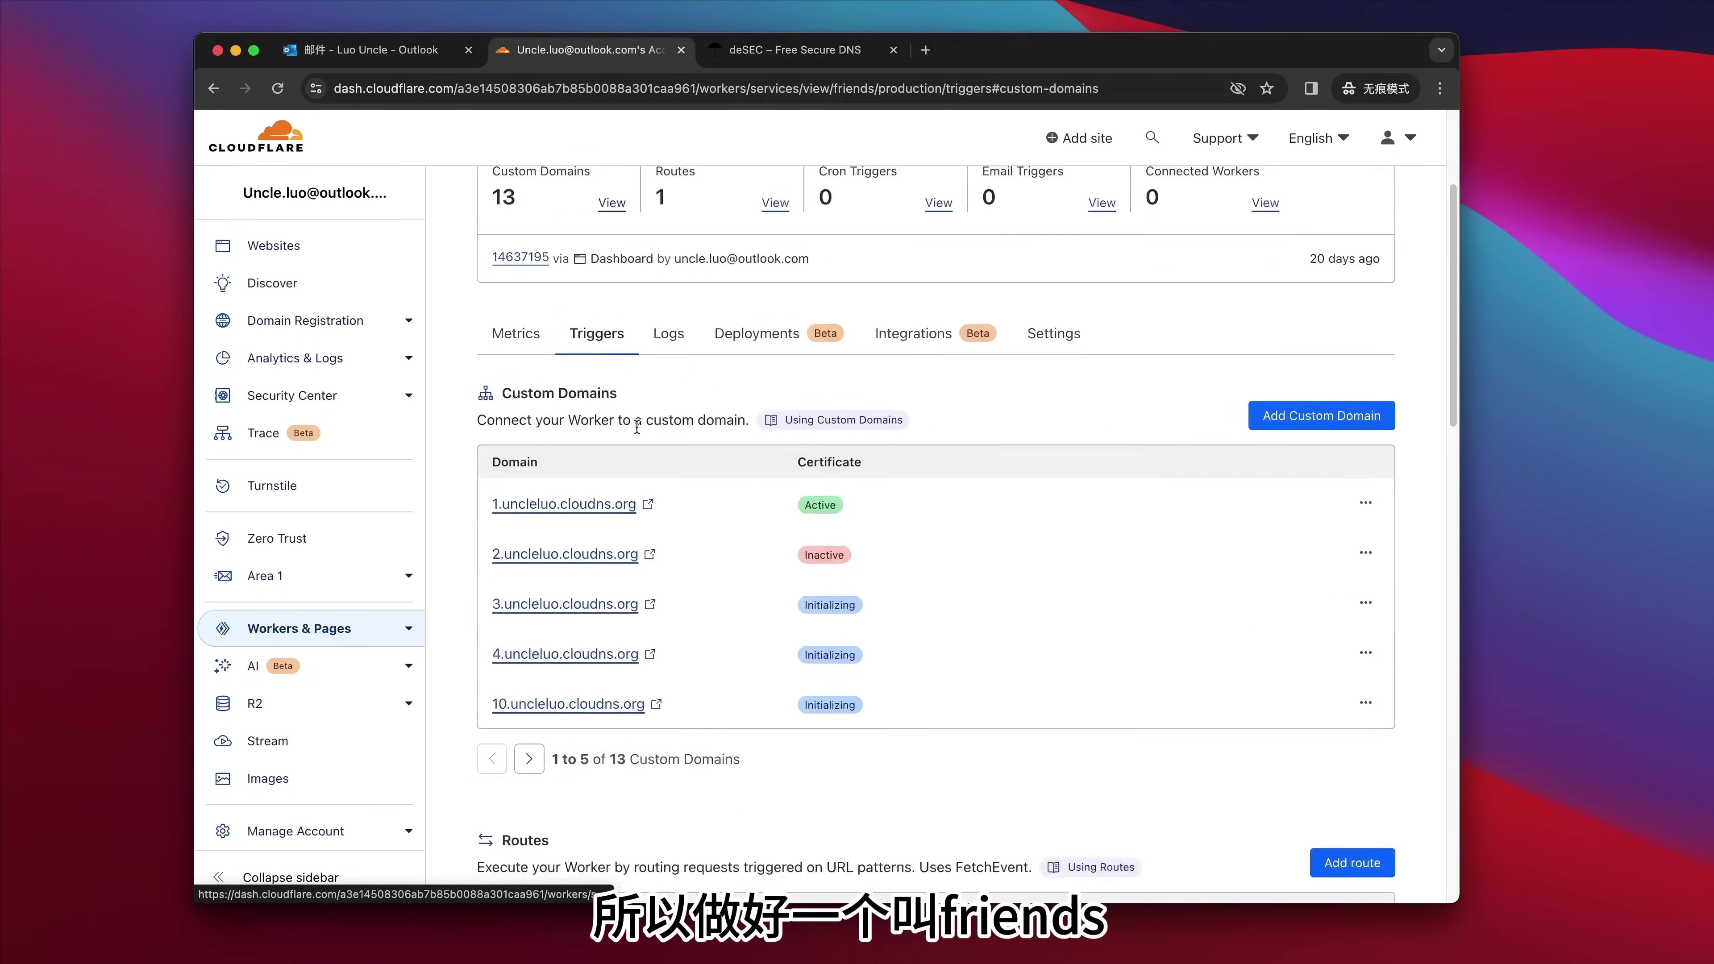
{"action": "scroll", "coordinate": [813, 507], "scroll_direction": "up", "scroll_amount": 10}
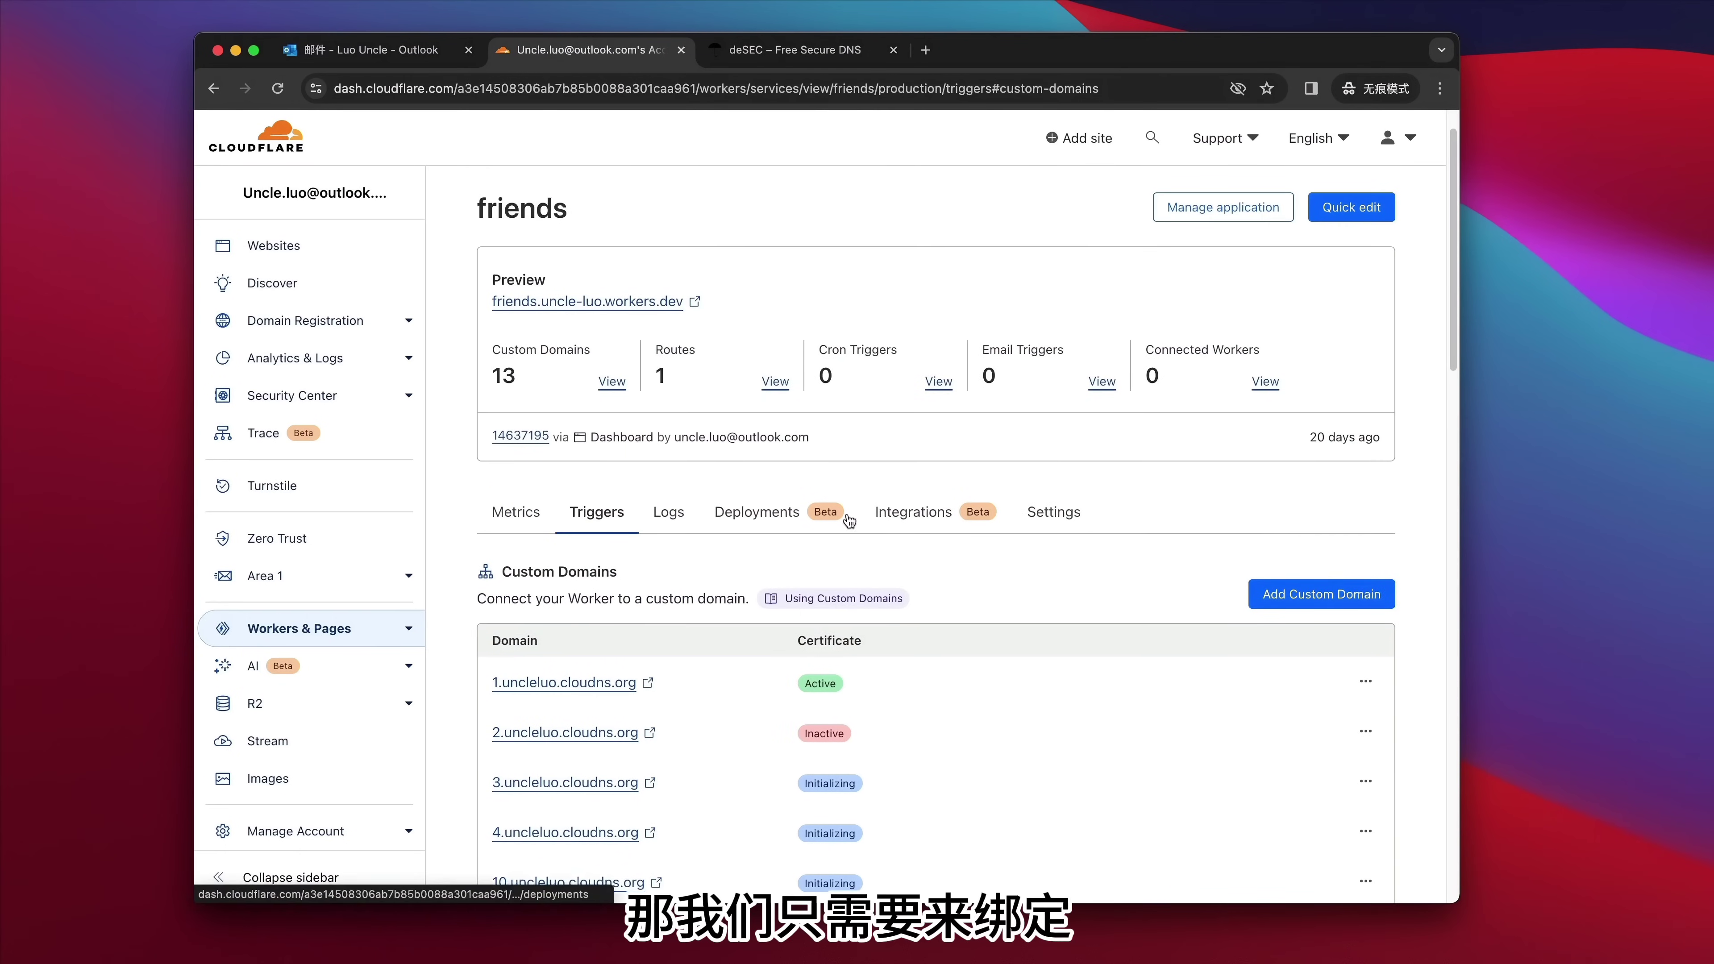
{"action": "scroll", "coordinate": [849, 520], "scroll_direction": "down", "scroll_amount": 10}
{"action": "scroll", "coordinate": [849, 520], "scroll_direction": "up", "scroll_amount": 6}
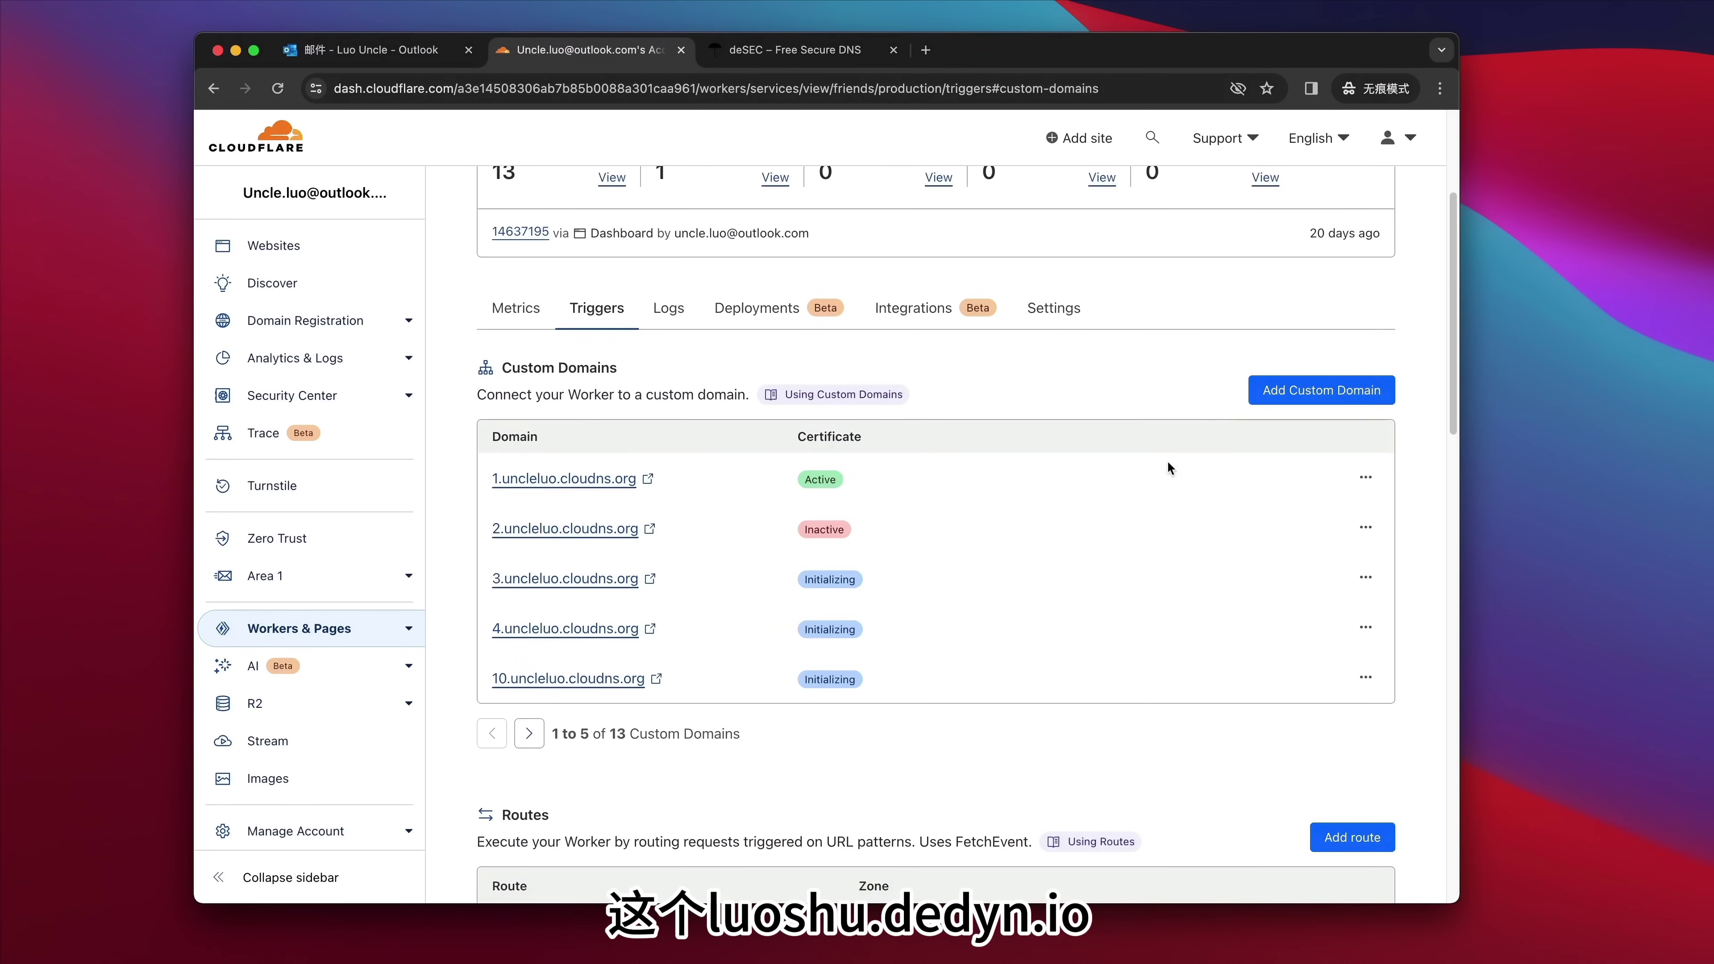
- Add 0.luoshu.dedyn.io as a custom domain of the "friends" worker
{"action": "left_click", "coordinate": [1278, 396]}
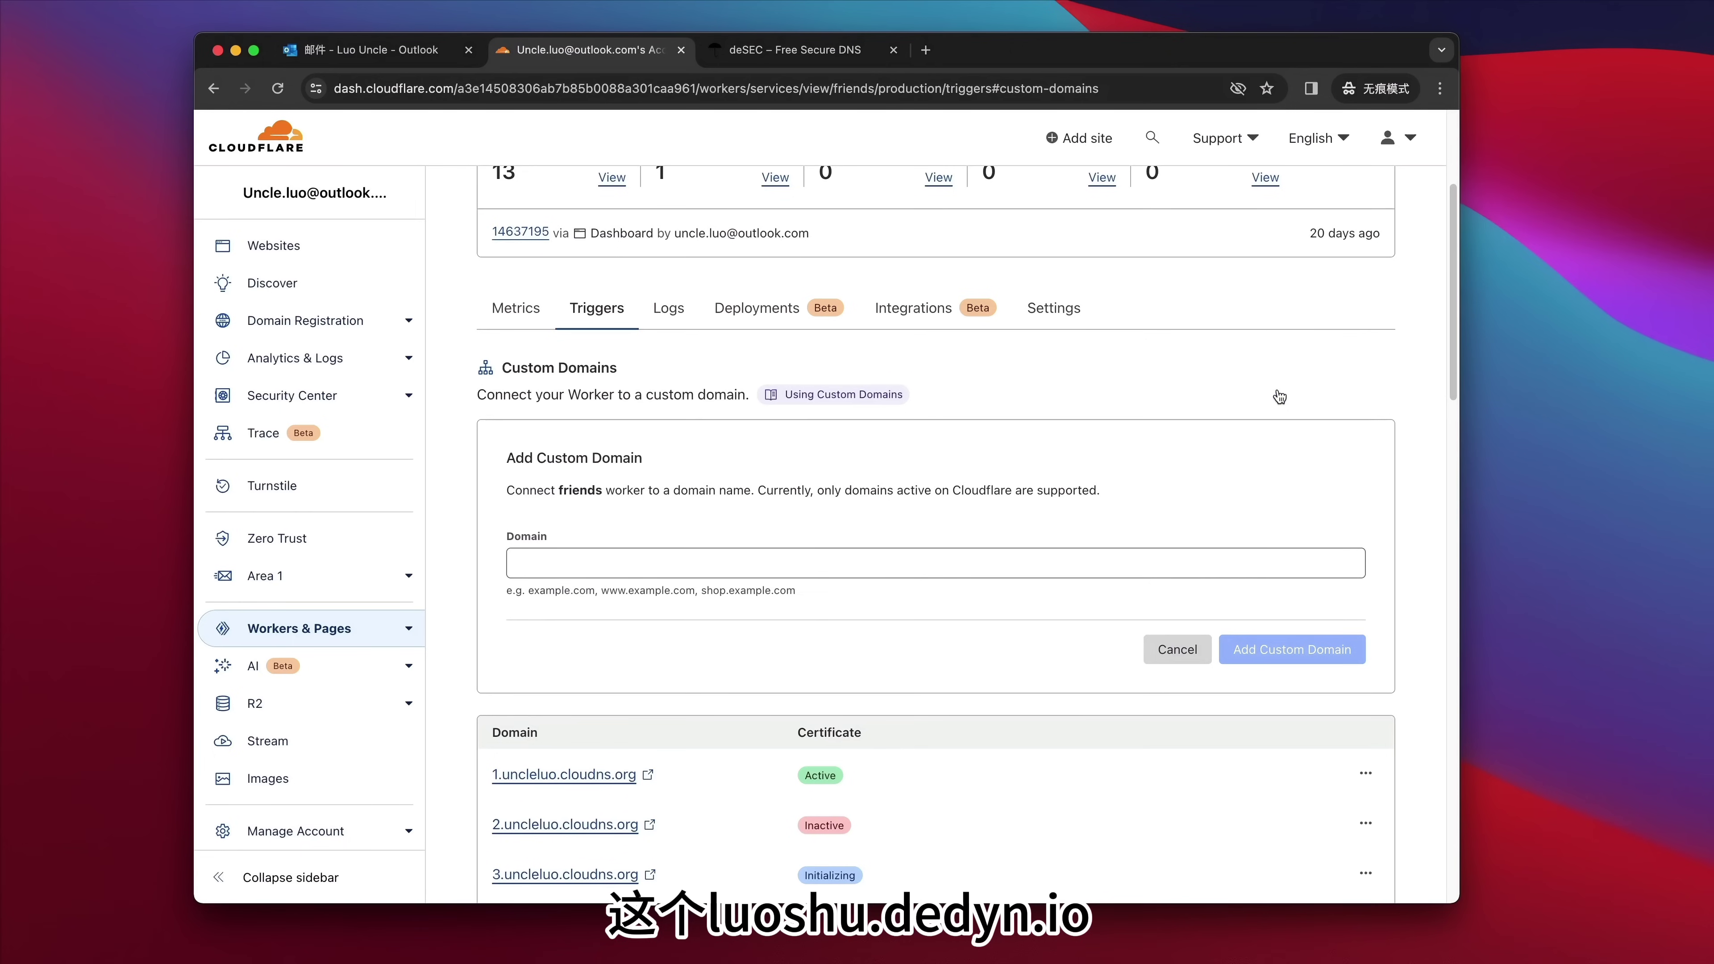
{"action": "left_click", "coordinate": [588, 563]}
{"action": "type", "text": "0.luo"}
{"action": "scroll", "coordinate": [935, 473], "scroll_direction": "up", "scroll_amount": 4}
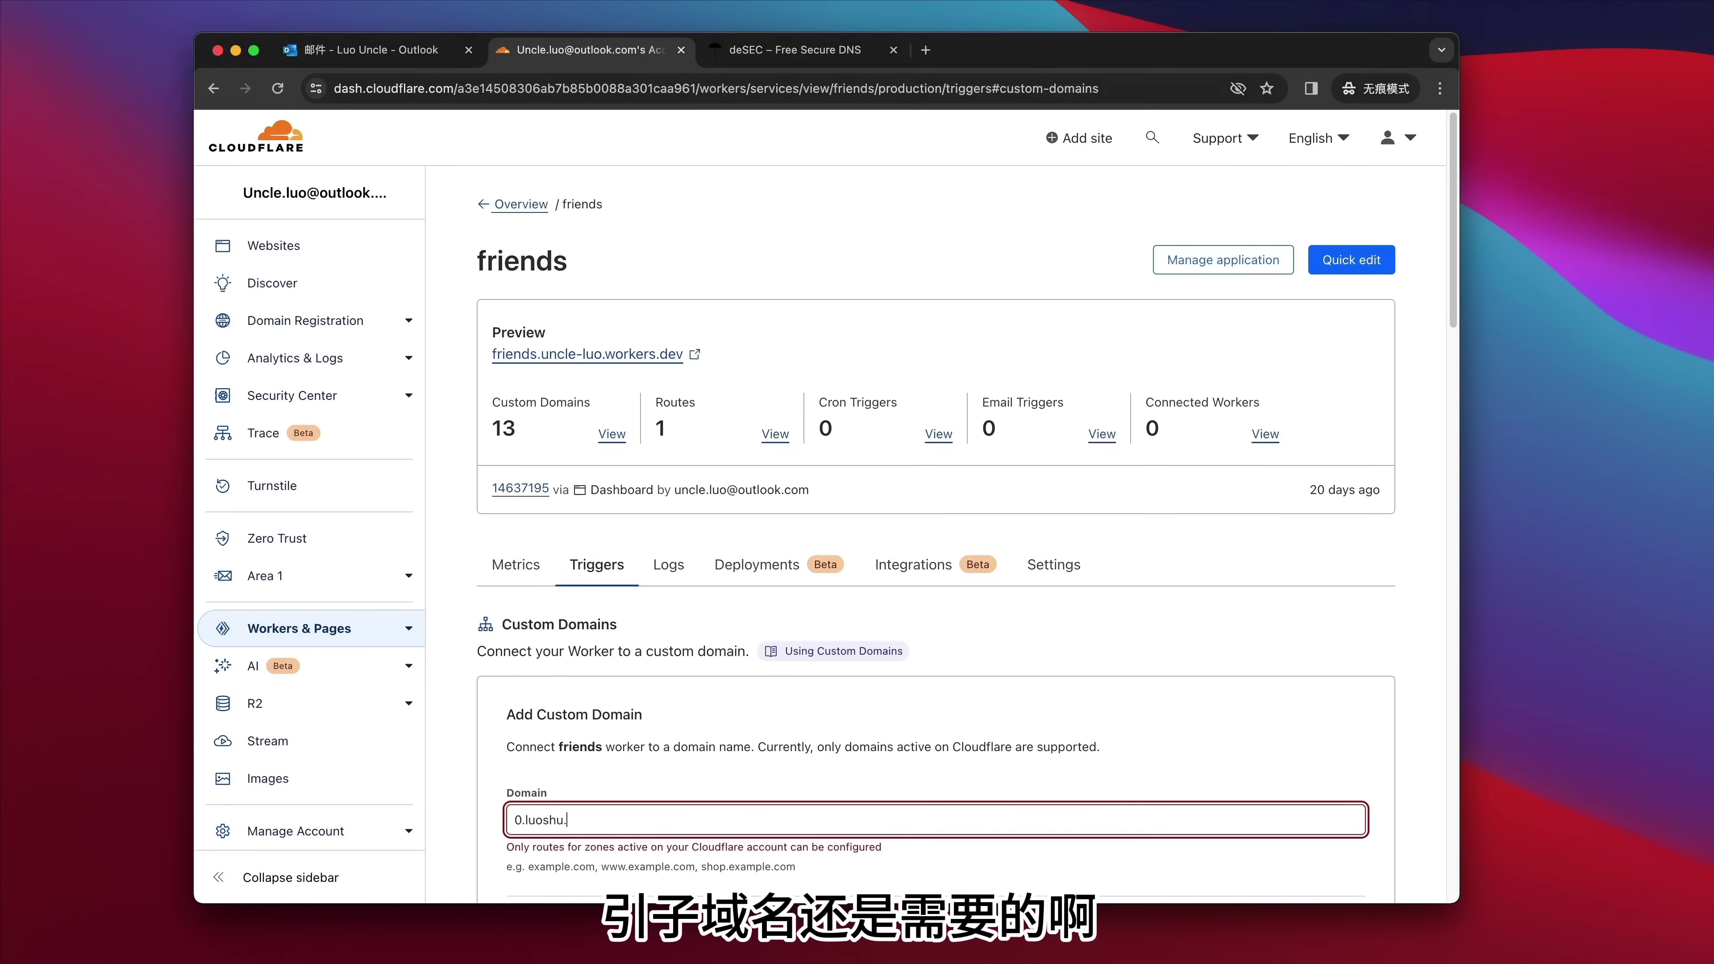
{"action": "type", "text": "shu.dedyn.io"}
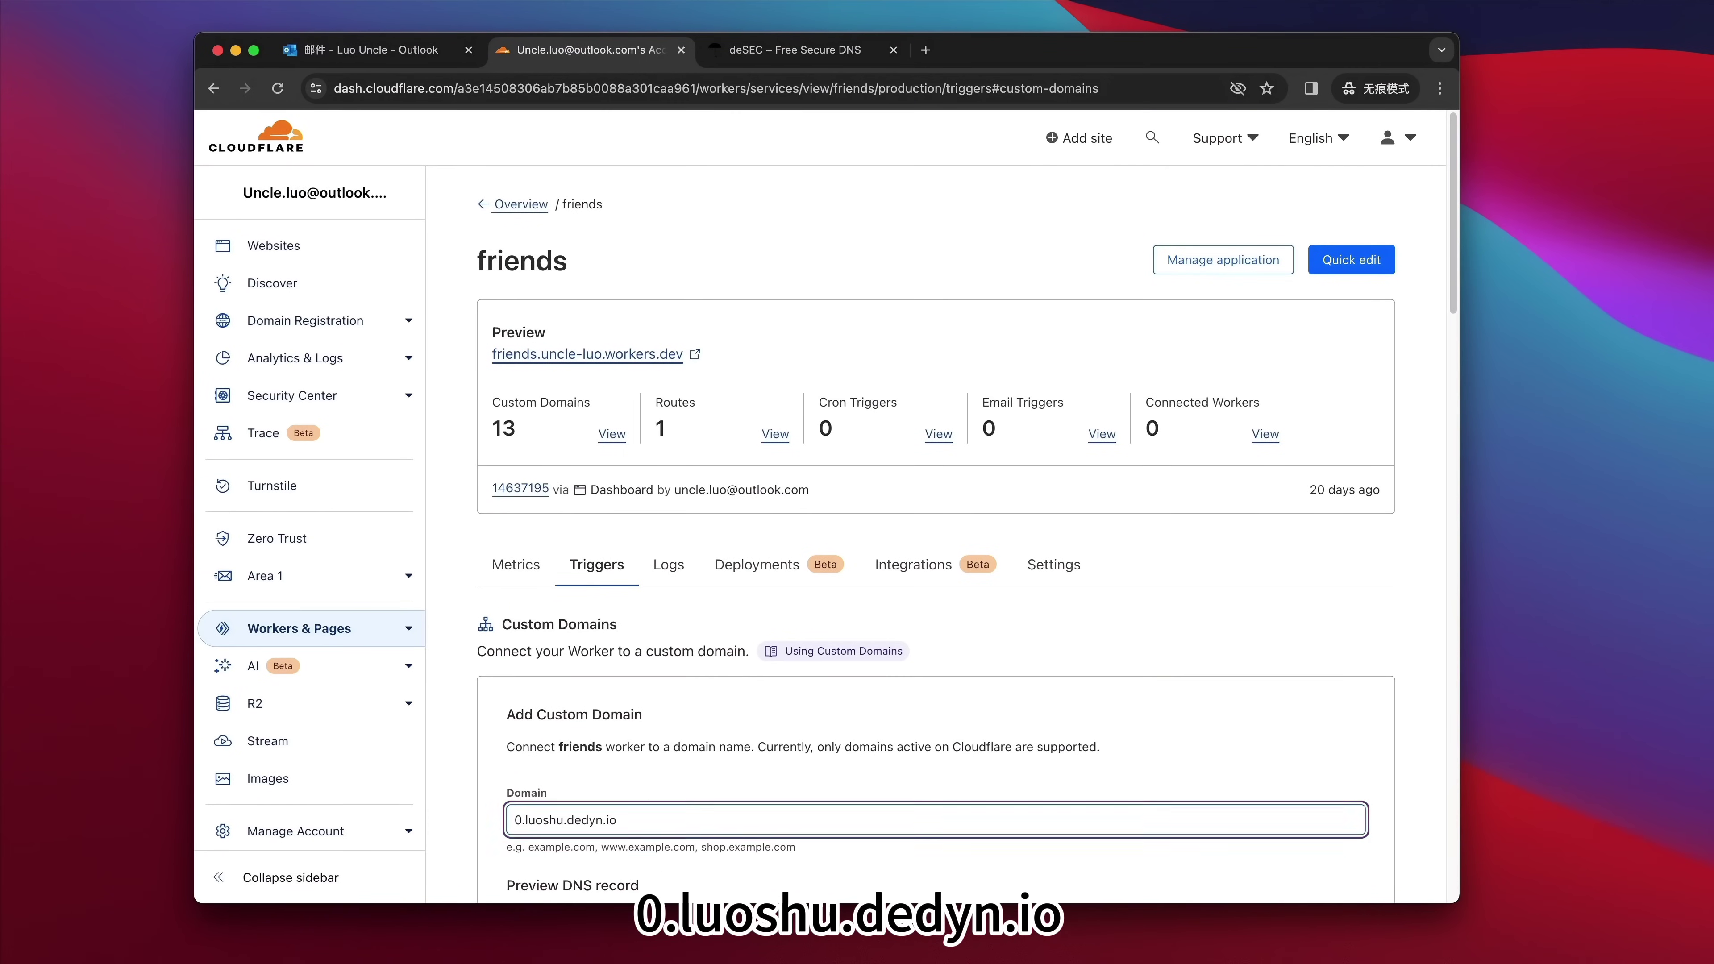
{"action": "scroll", "coordinate": [862, 790], "scroll_direction": "down", "scroll_amount": 1}
{"action": "scroll", "coordinate": [962, 792], "scroll_direction": "down", "scroll_amount": 3}
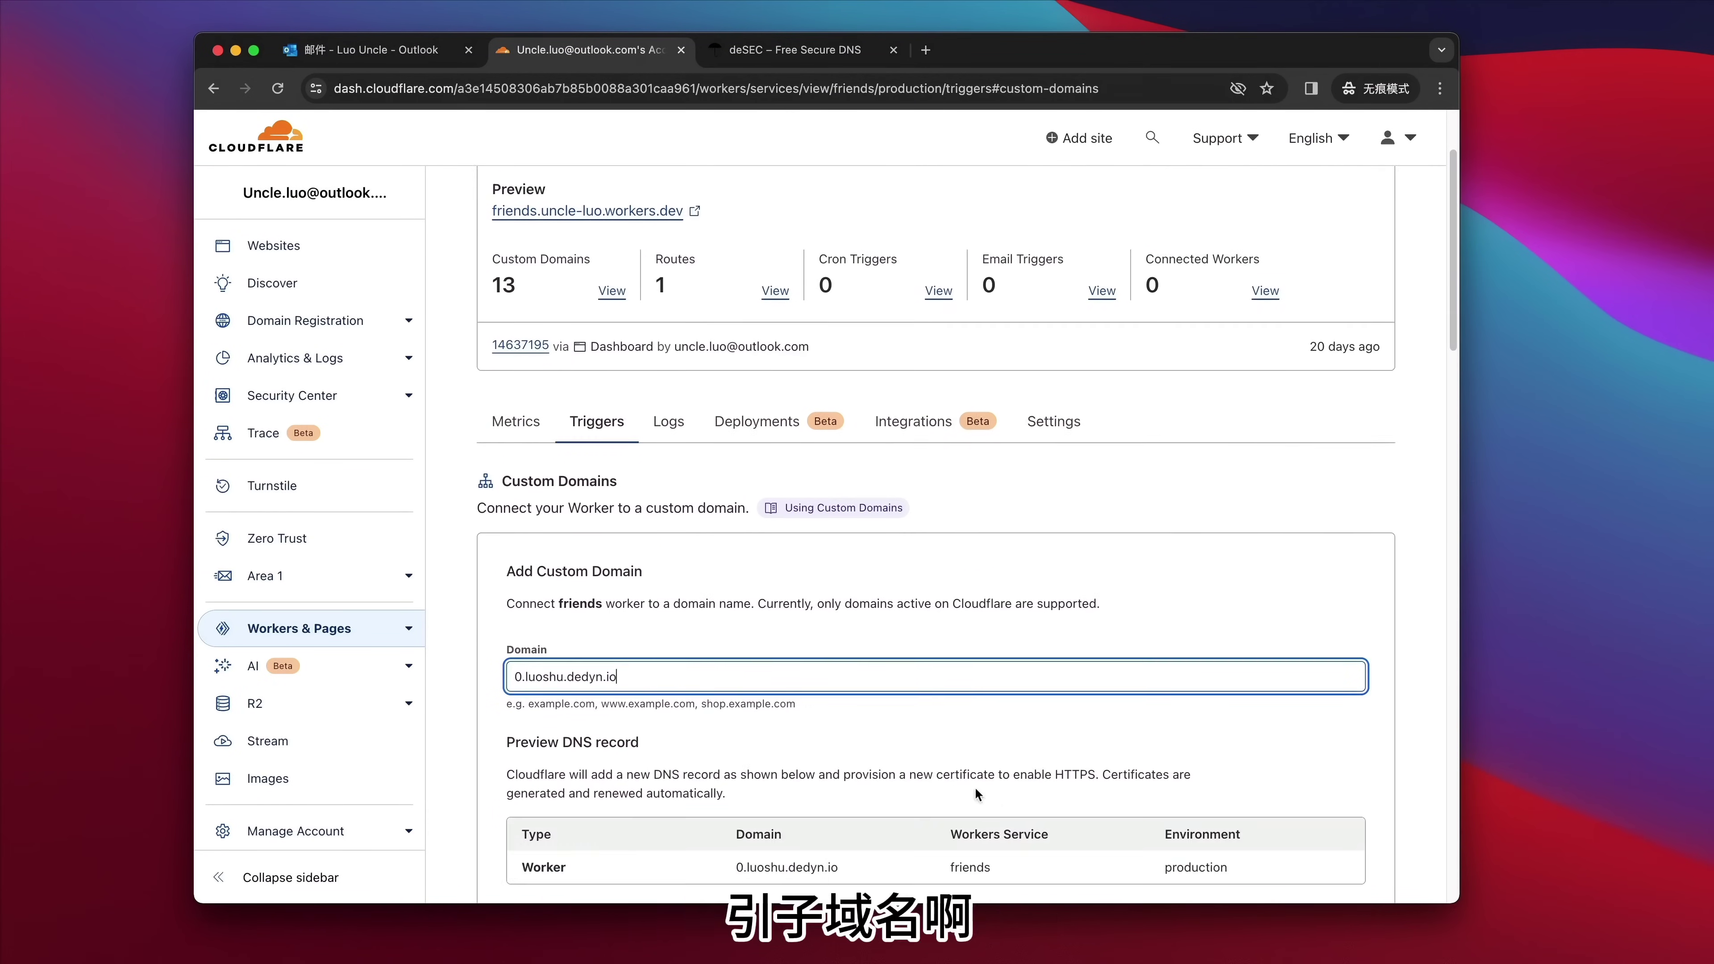
{"action": "scroll", "coordinate": [1148, 755], "scroll_direction": "down", "scroll_amount": 3}
{"action": "left_click", "coordinate": [1291, 852]}
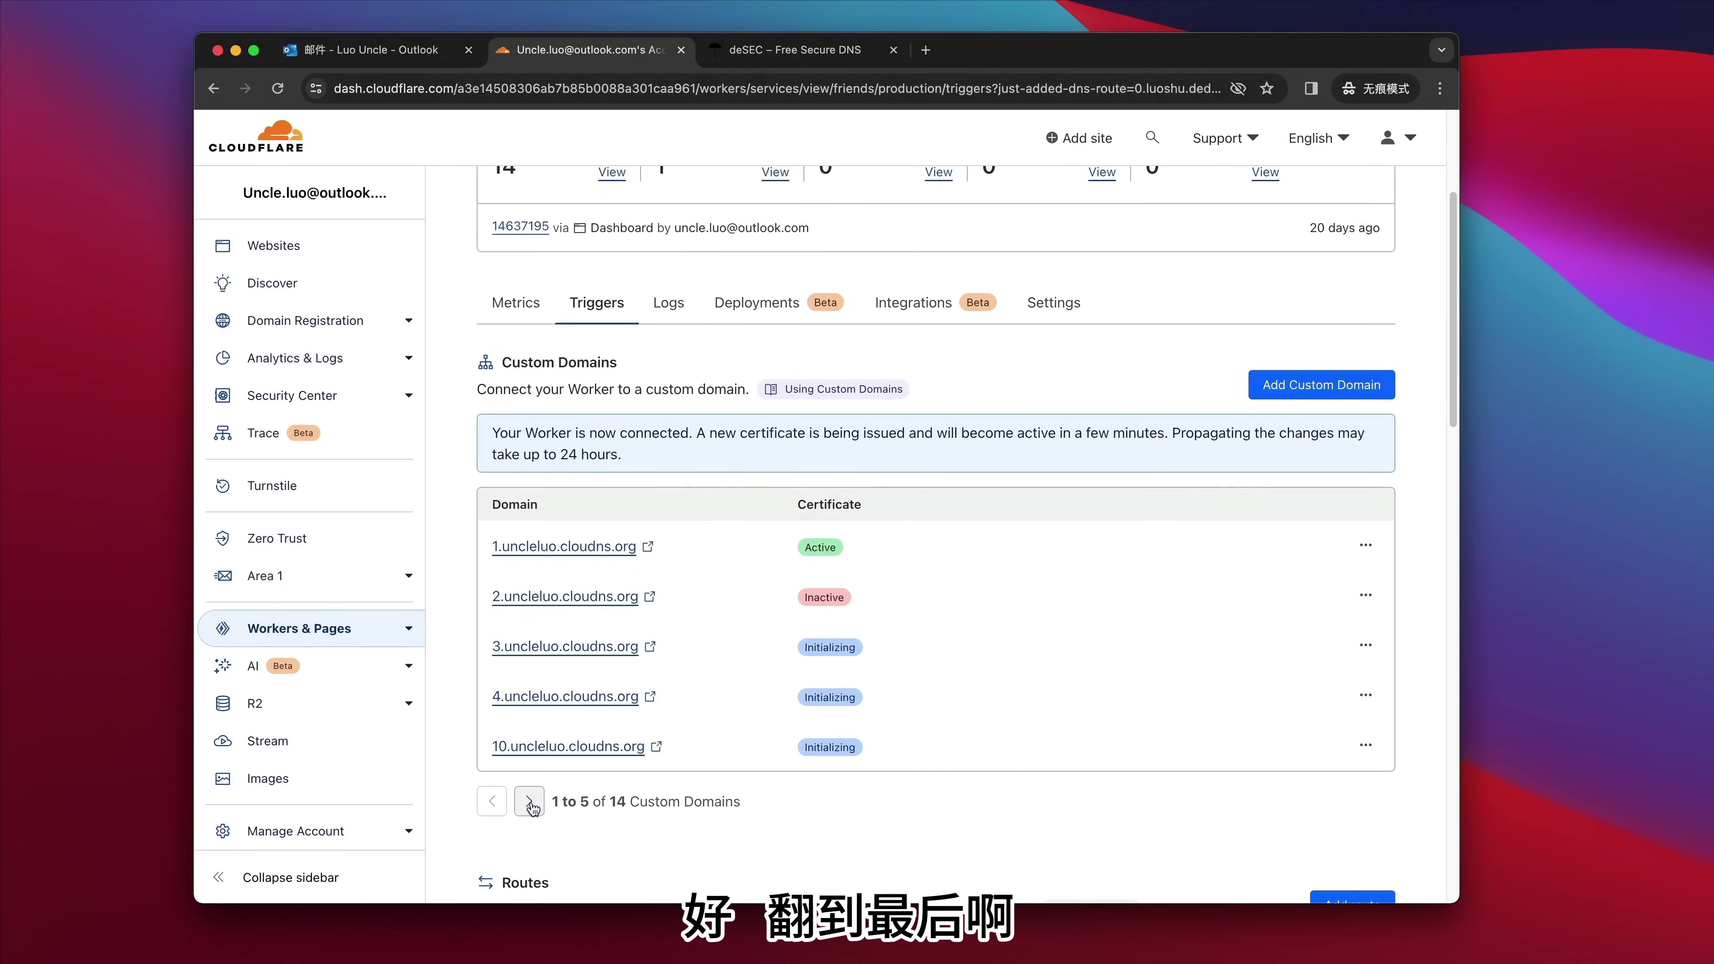
- Find 0.luoshu.dedyn.io at the end of the custom domain list, open the site to test it, and return to Cloudflare
{"action": "double_click", "coordinate": [529, 803]}
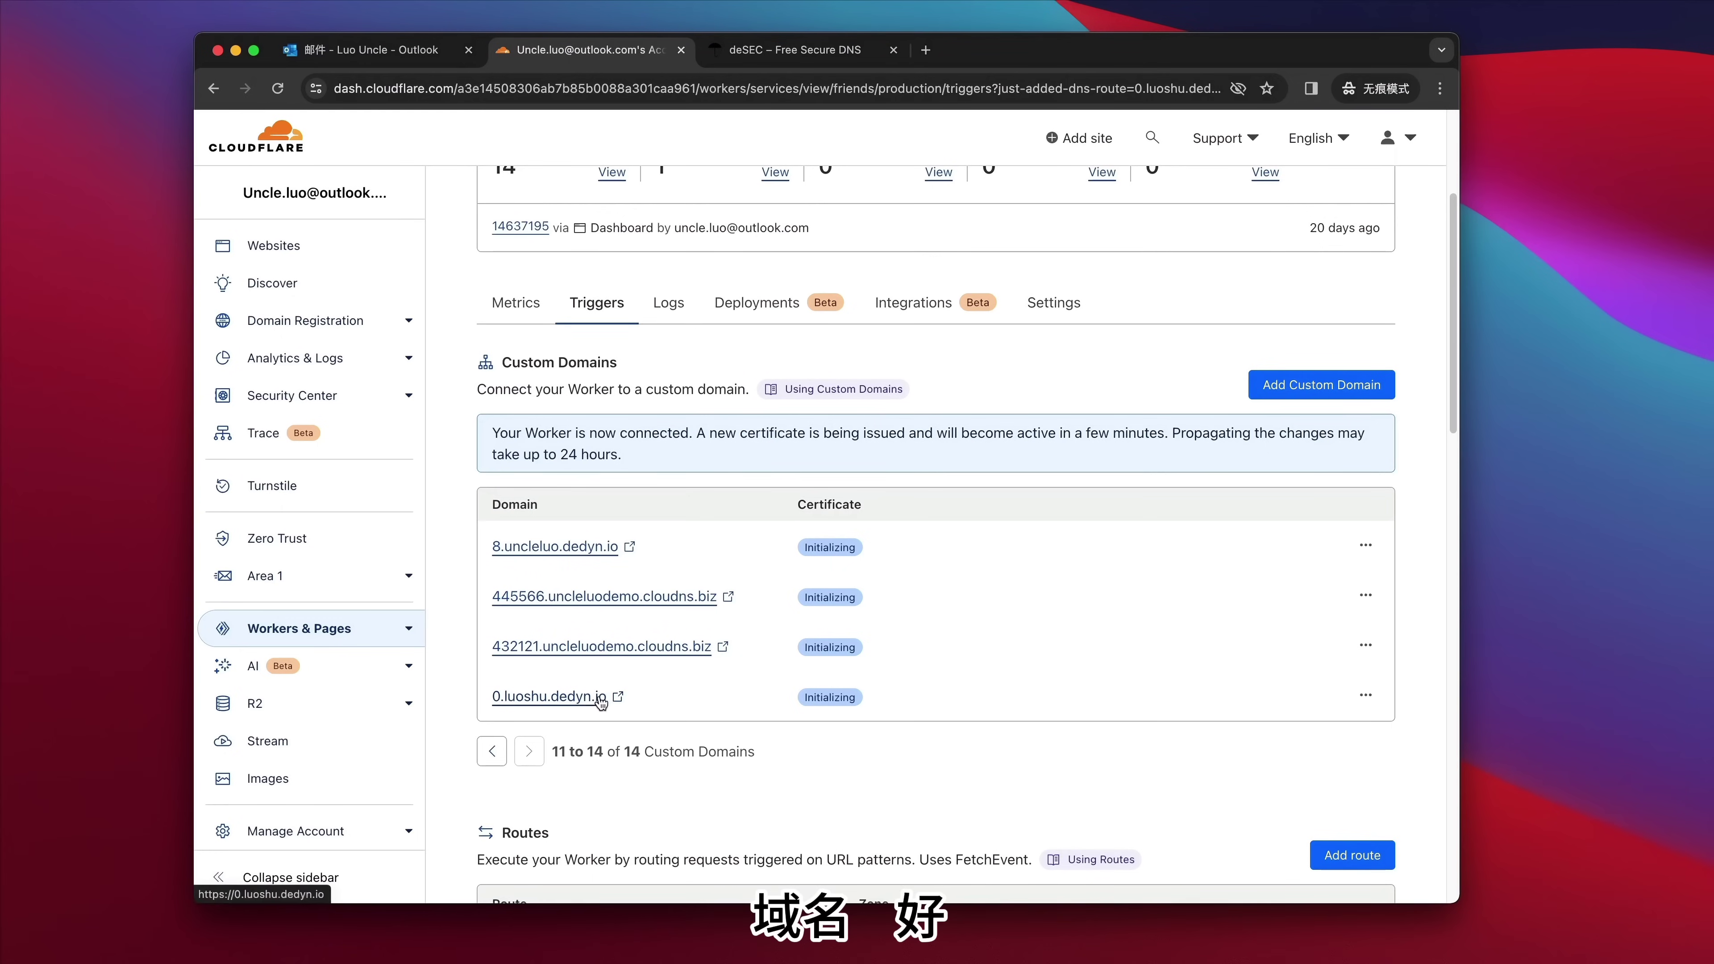
{"action": "left_click", "coordinate": [615, 697]}
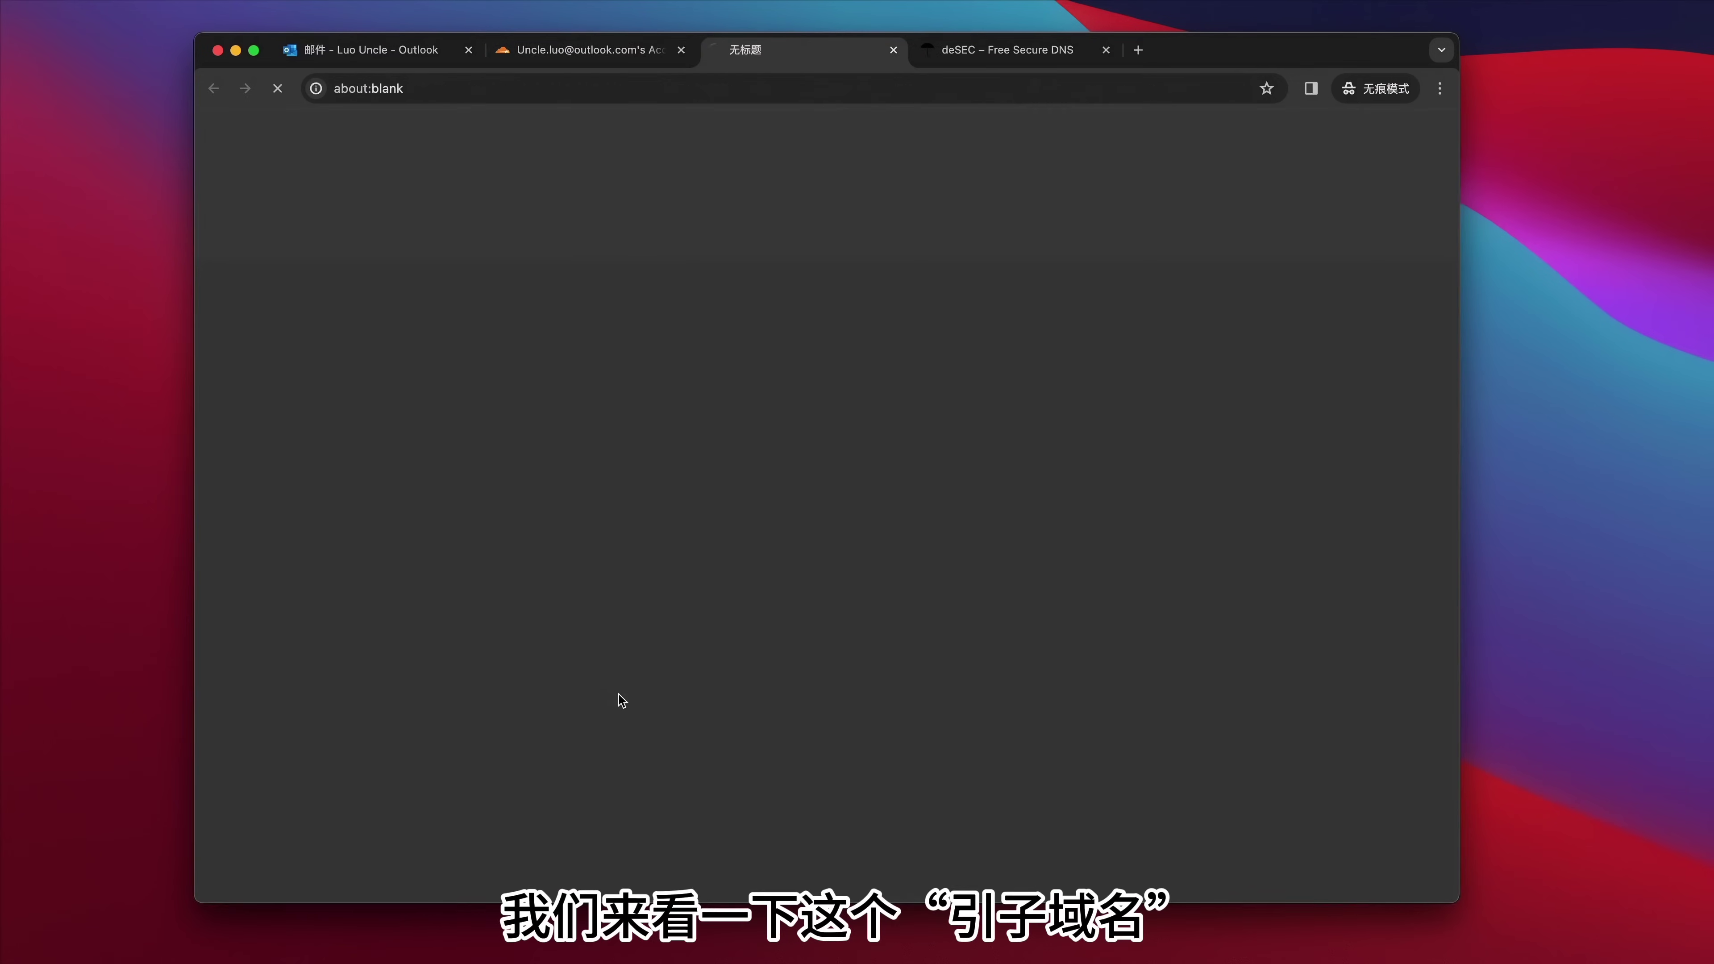
{"action": "left_click", "coordinate": [471, 88]}
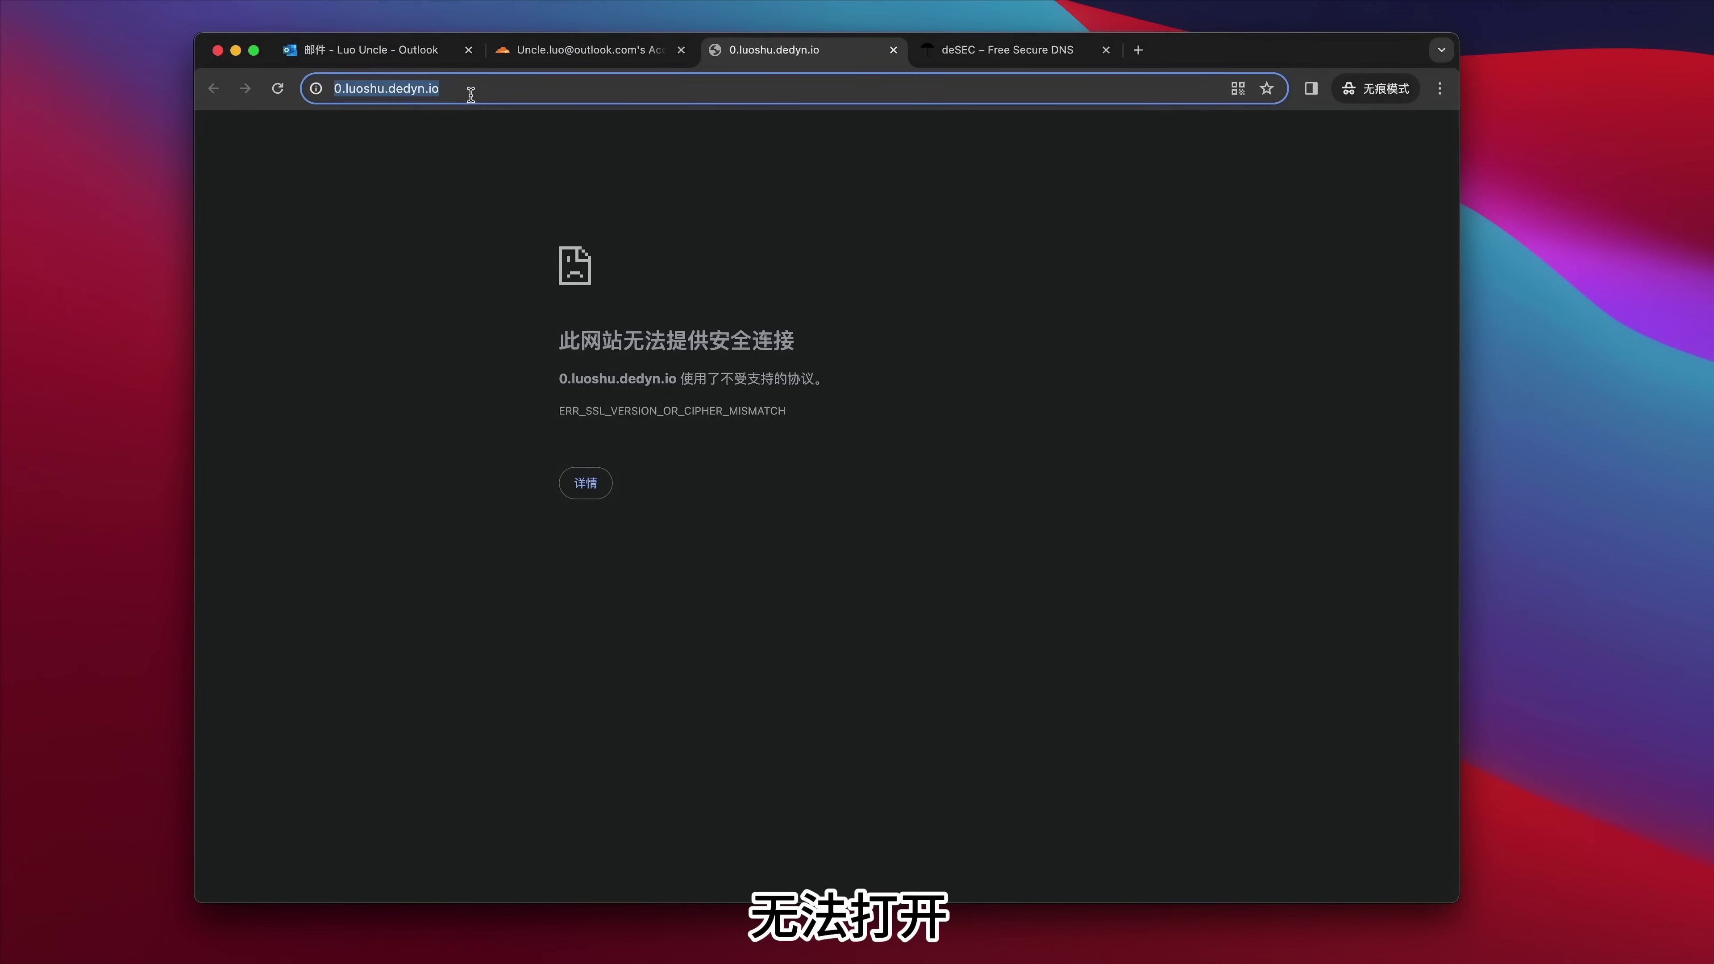
{"action": "key", "text": "Escape"}
{"action": "left_click", "coordinate": [598, 58]}
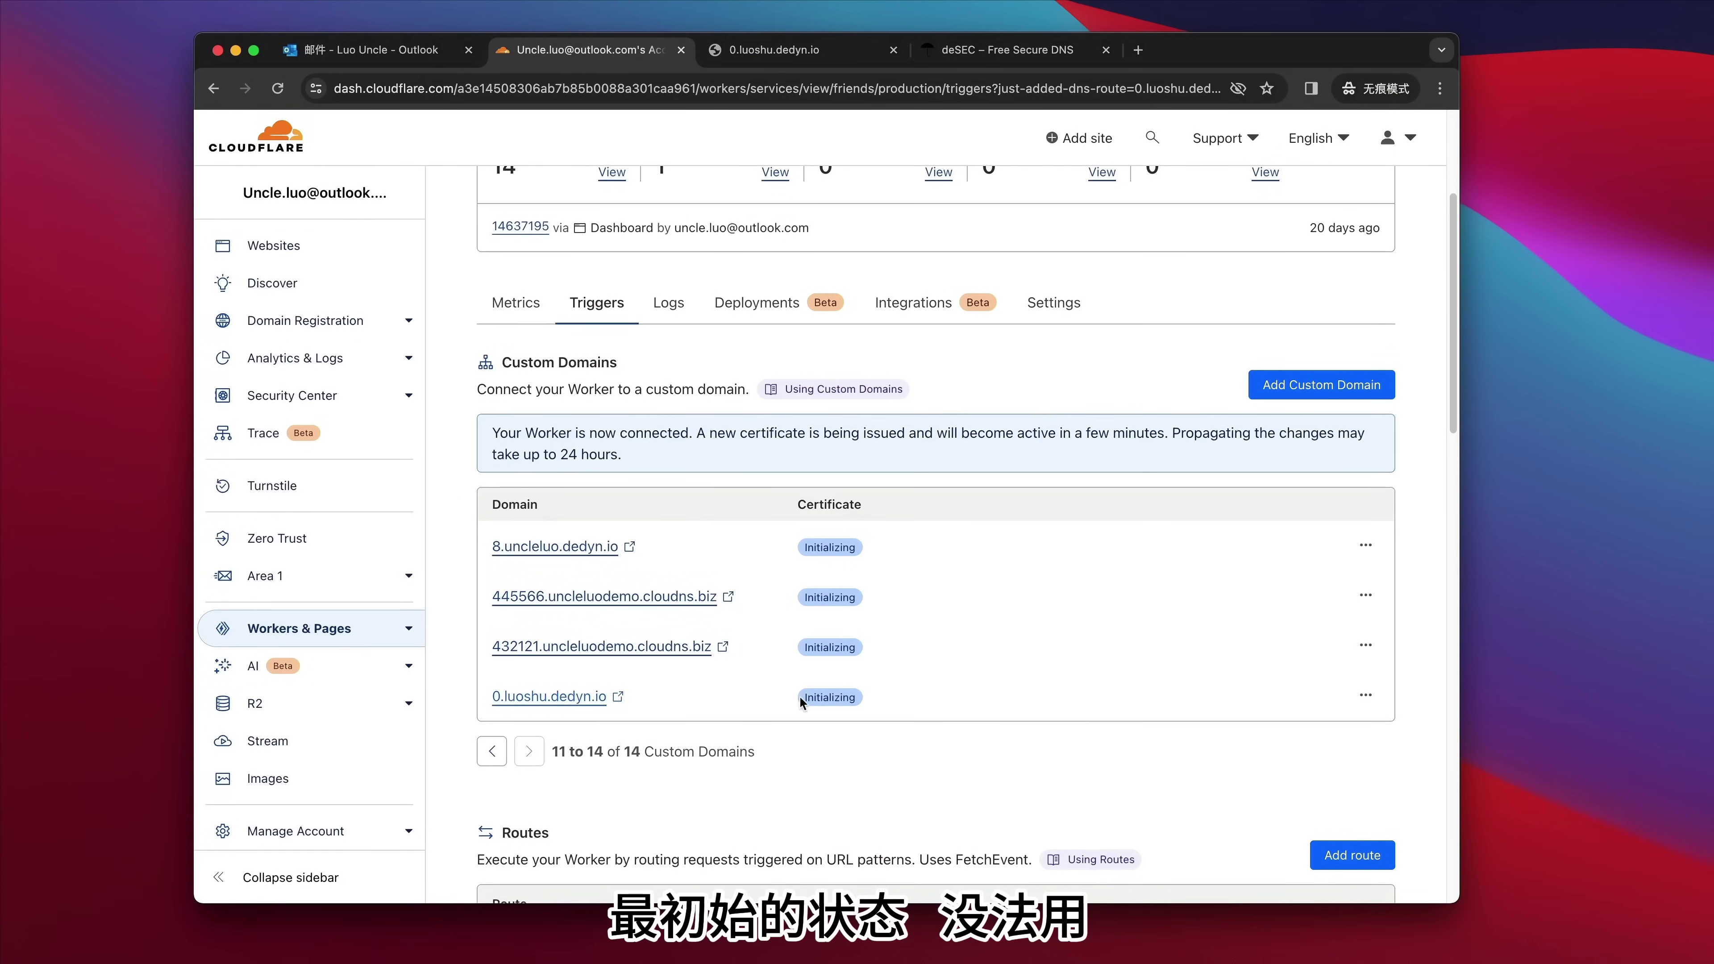
- View the certificate for 0.luoshu.dedyn.io and expand the validation details of the Universal certificate covering *.luoshu.dedyn.io
{"action": "left_click", "coordinate": [1365, 696]}
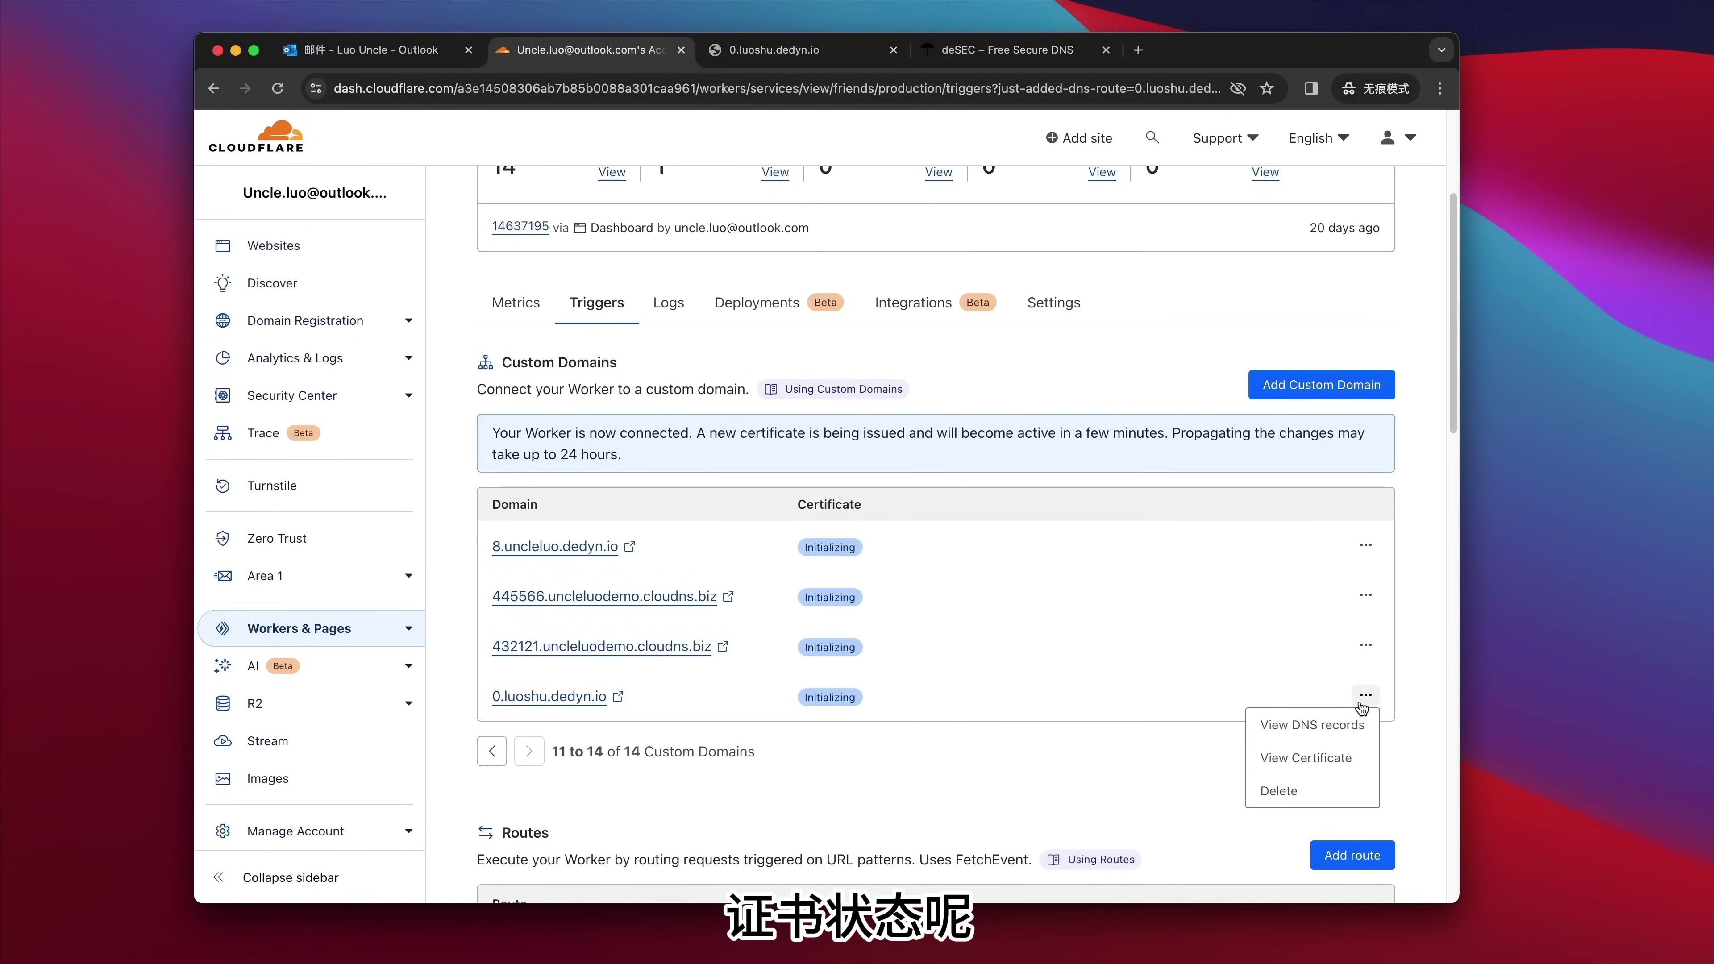
{"action": "left_click", "coordinate": [1336, 756]}
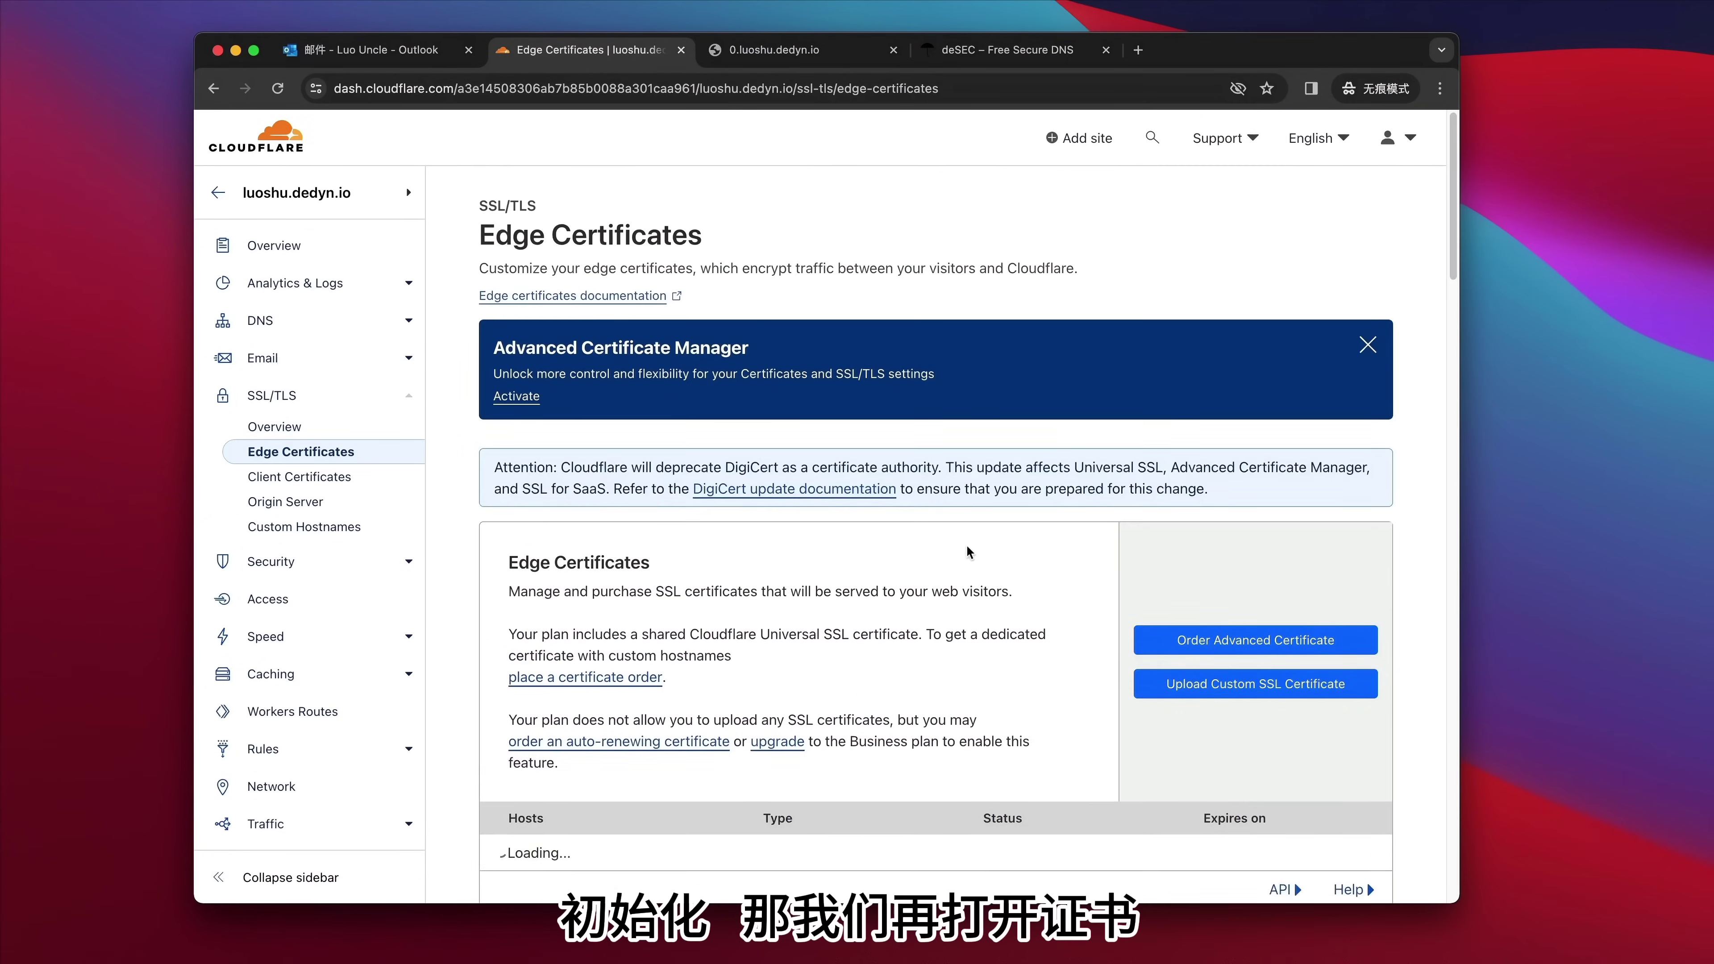
{"action": "scroll", "coordinate": [967, 553], "scroll_direction": "down", "scroll_amount": 2}
{"action": "left_click_drag", "start_coordinate": [740, 776], "coordinate": [491, 773]}
{"action": "left_click_drag", "start_coordinate": [815, 778], "coordinate": [754, 776]}
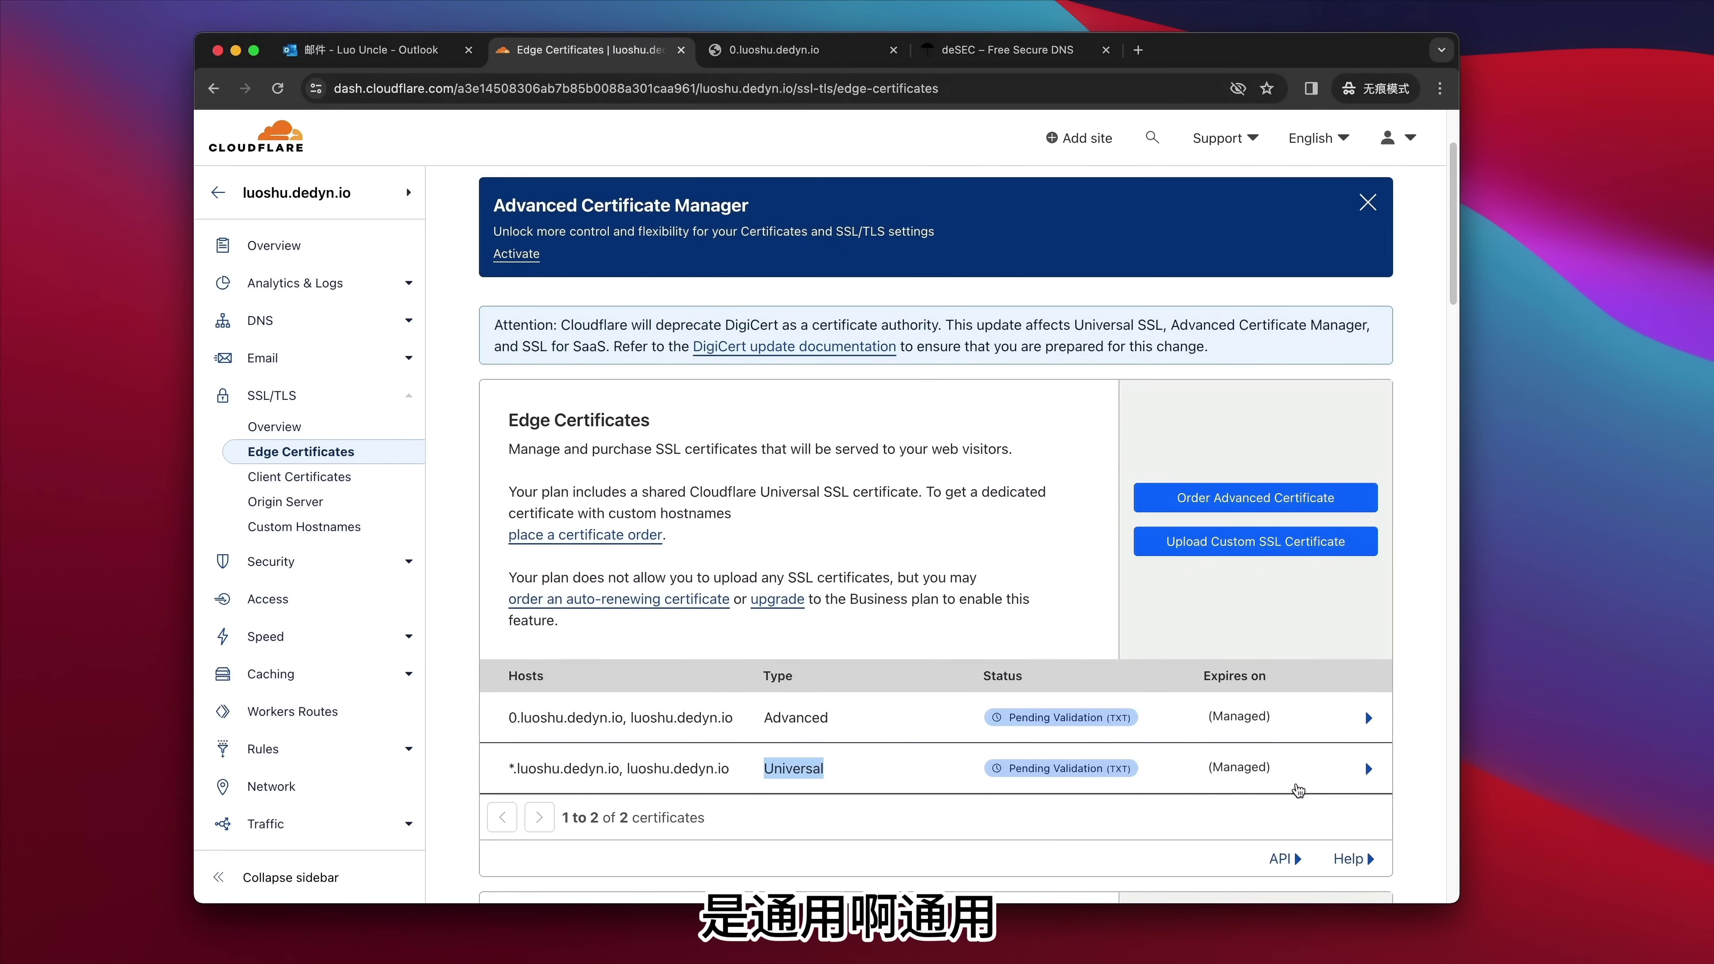
{"action": "left_click", "coordinate": [1367, 776]}
{"action": "scroll", "coordinate": [1100, 781], "scroll_direction": "down", "scroll_amount": 4}
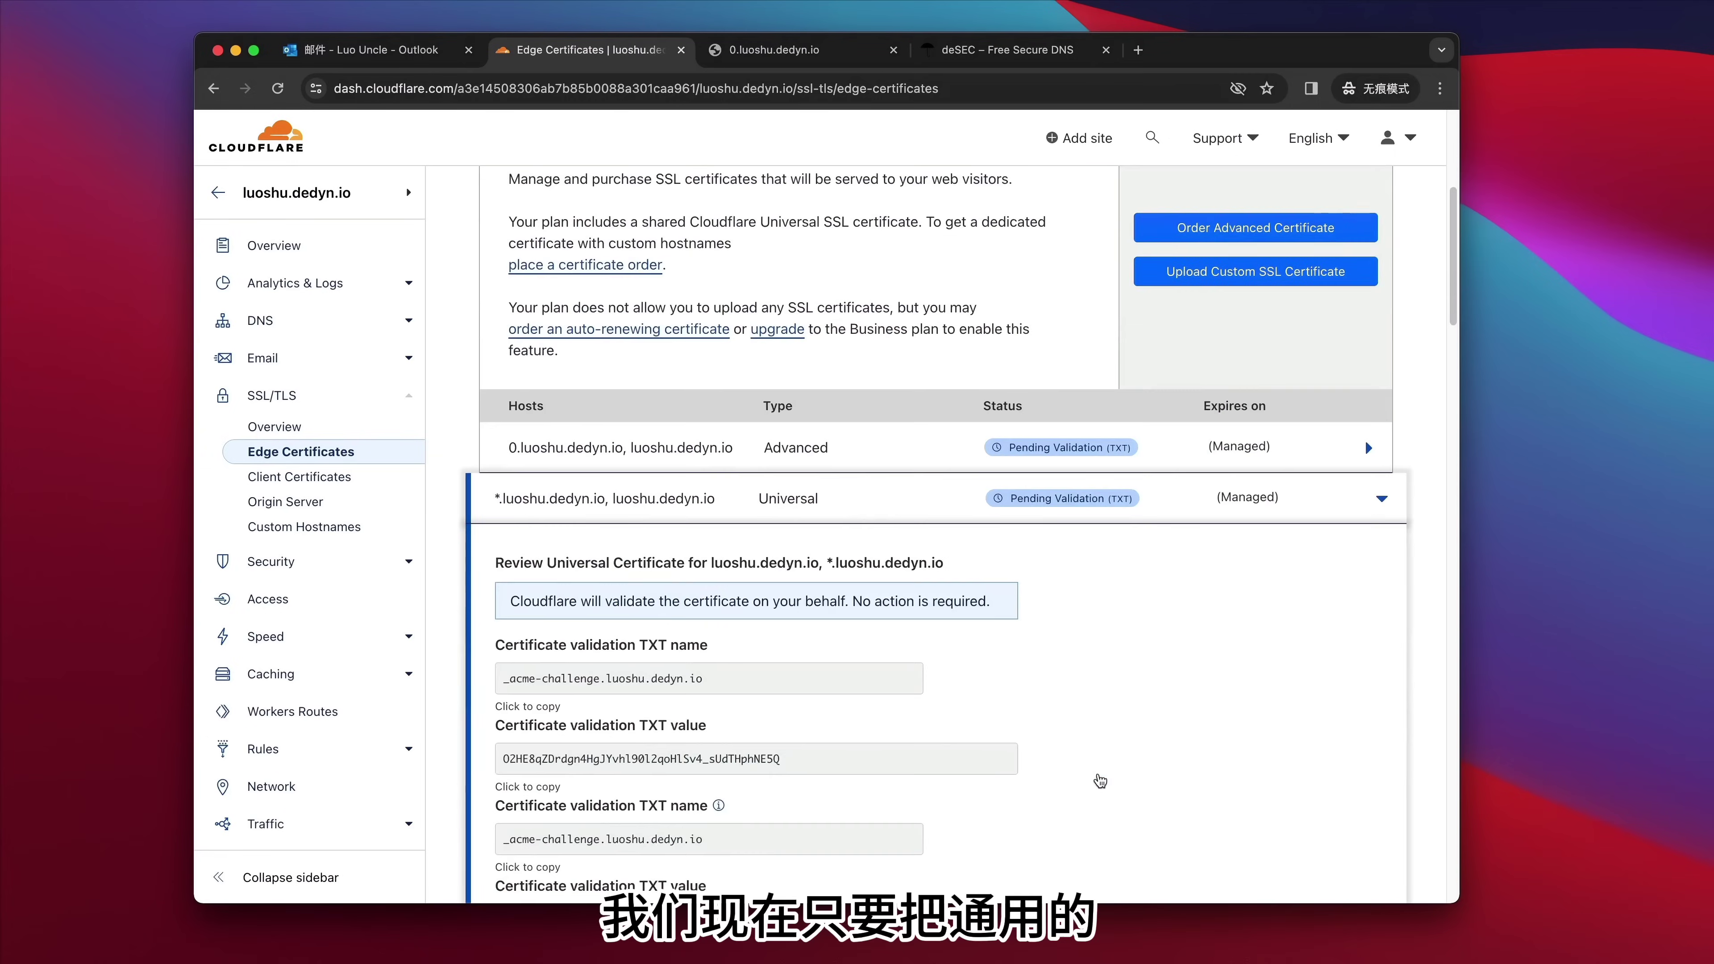
{"action": "scroll", "coordinate": [1100, 781], "scroll_direction": "down", "scroll_amount": 4}
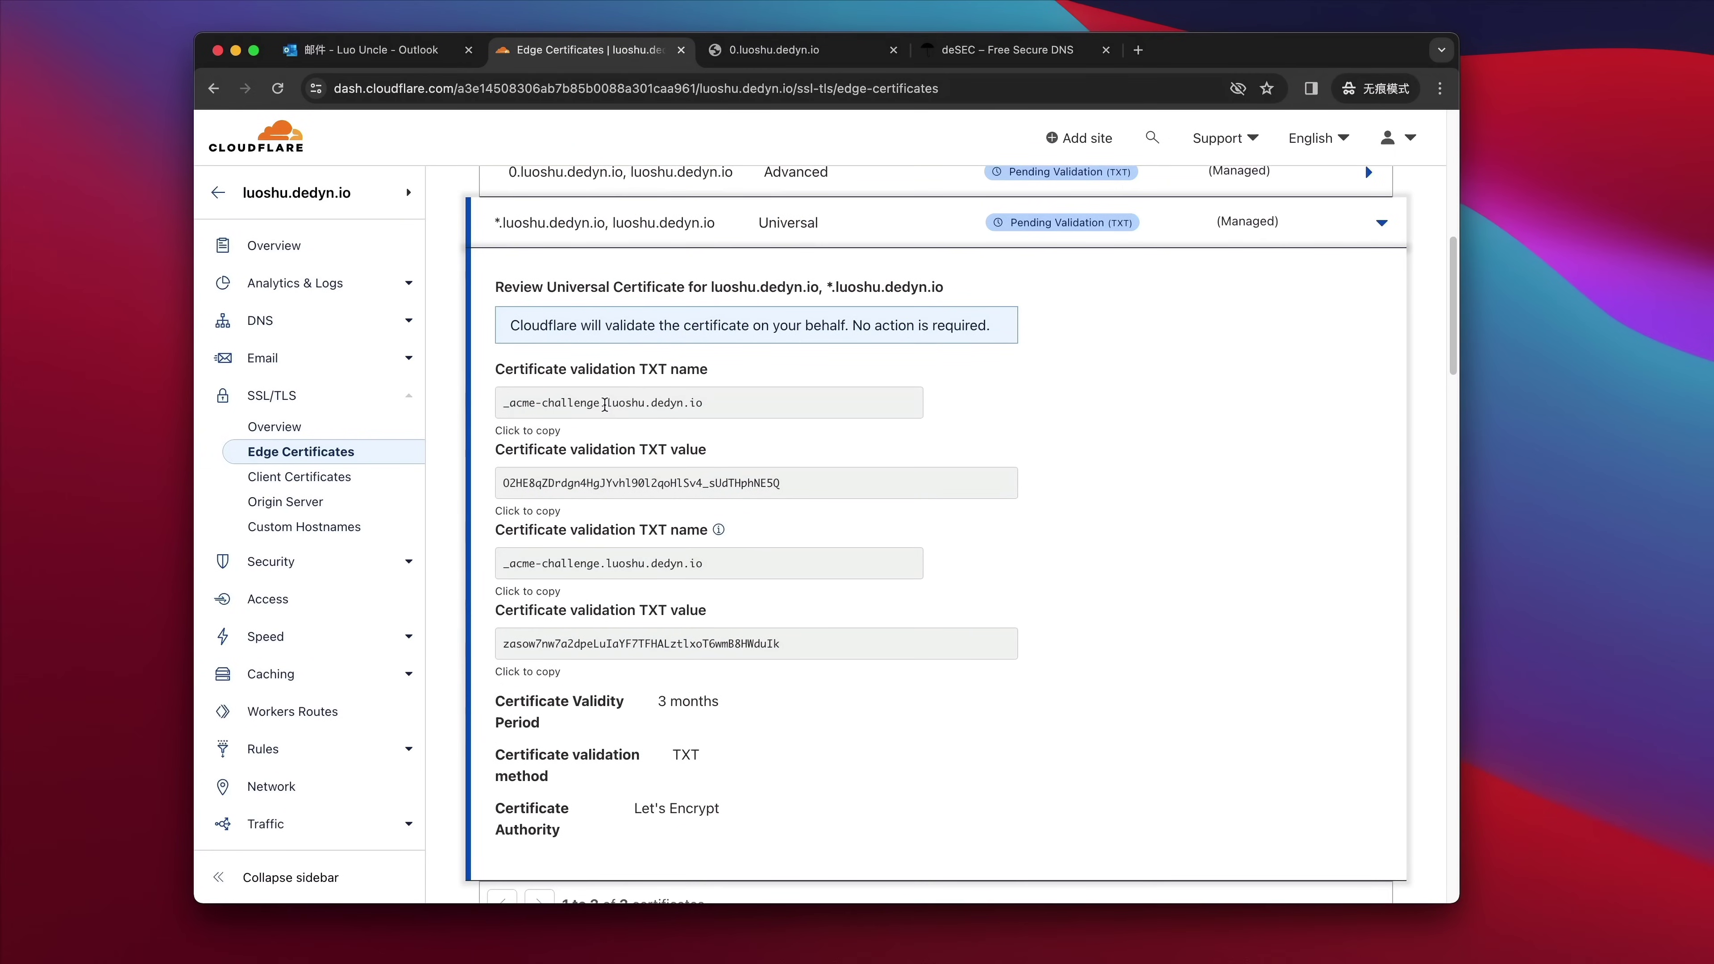
- Copy the _acme-challenge prefix of the first validation TXT name and start a deSEC TXT record set with _acme-challenge as its subname
{"action": "left_click_drag", "start_coordinate": [608, 403], "coordinate": [472, 412]}
{"action": "key", "text": "super+c"}
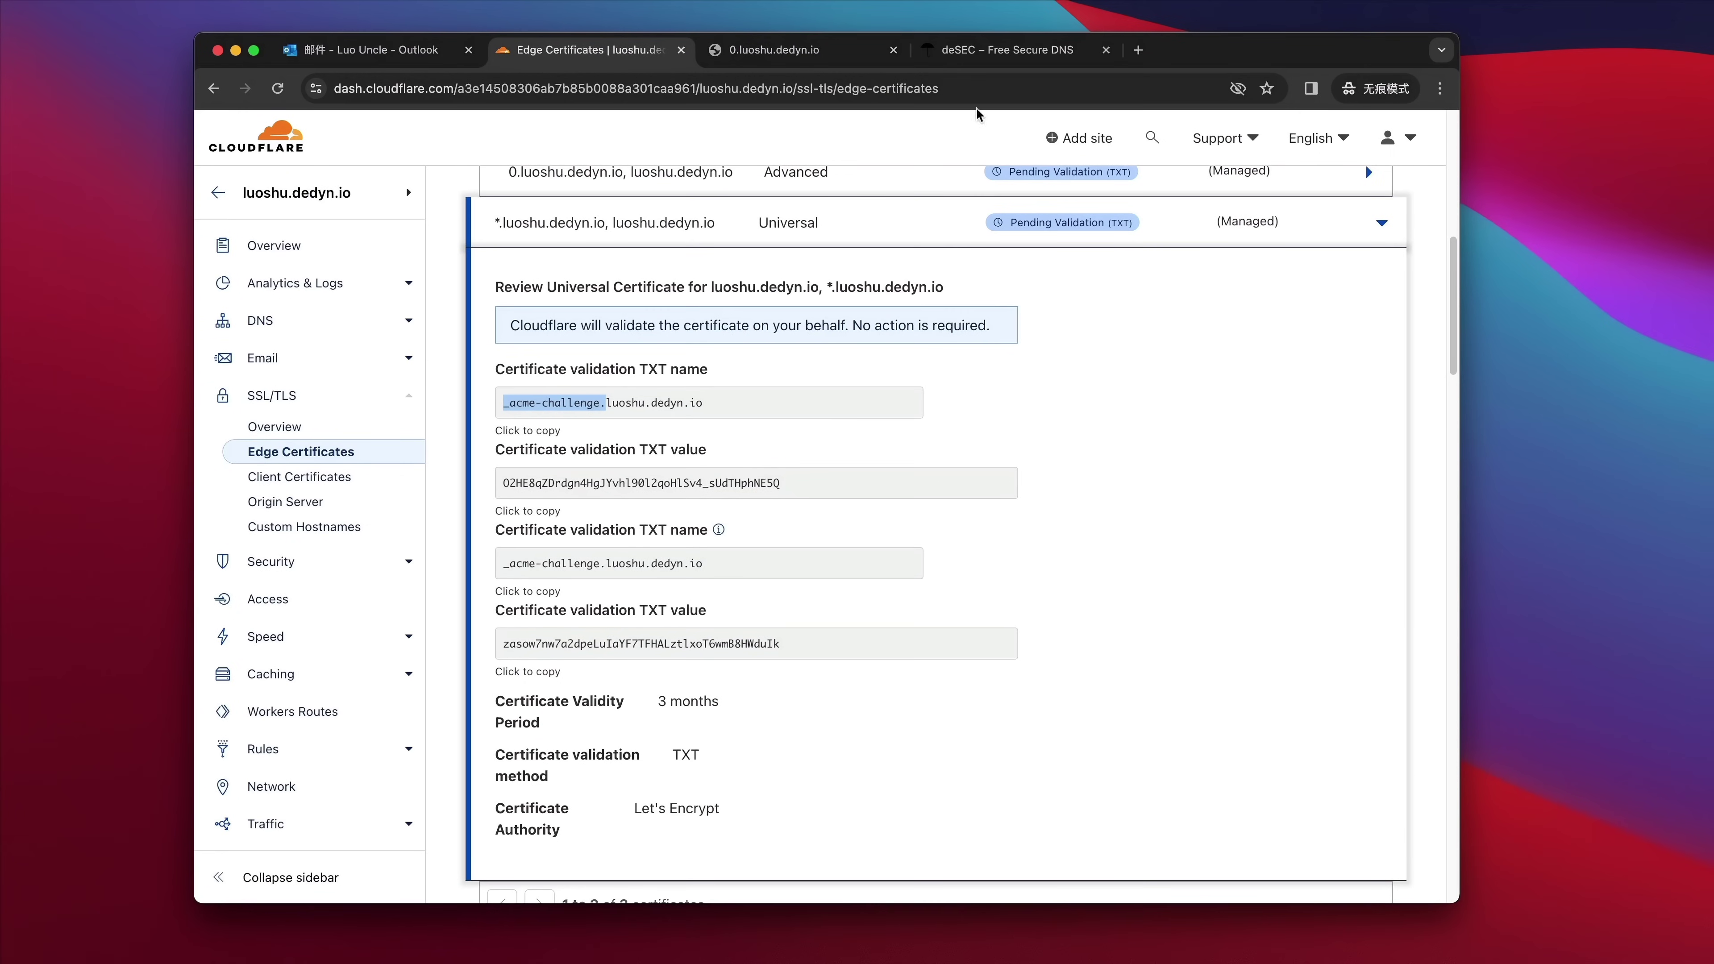
{"action": "left_click", "coordinate": [987, 60]}
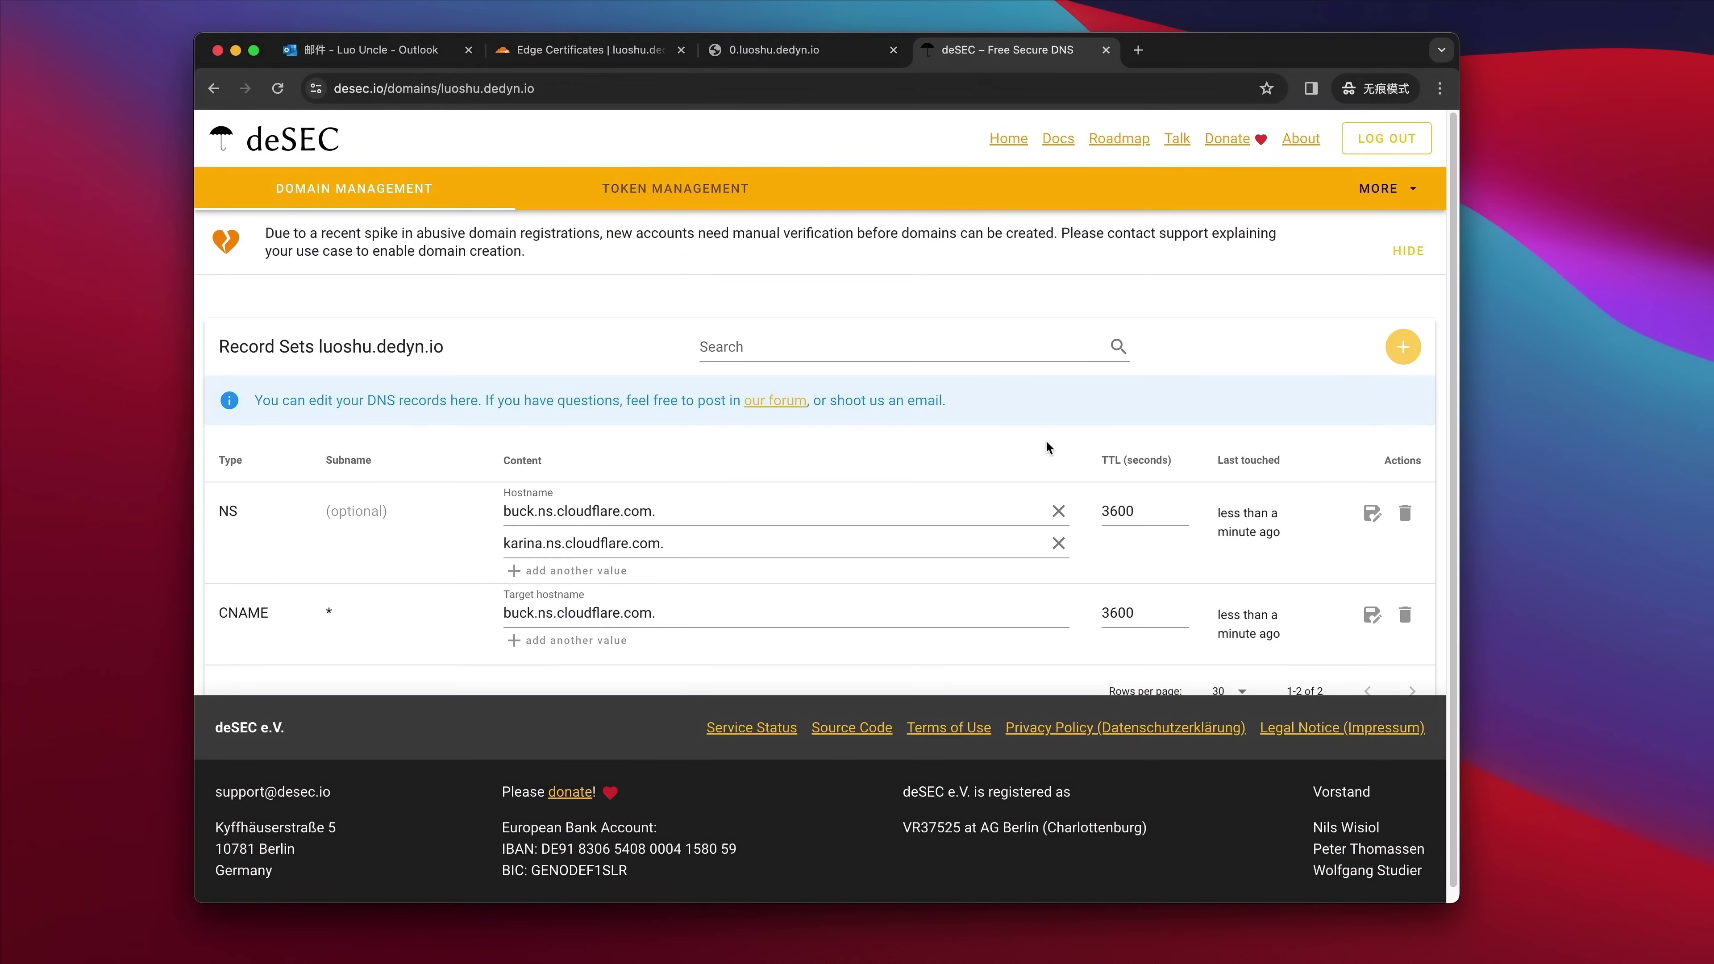
{"action": "left_click", "coordinate": [1406, 346]}
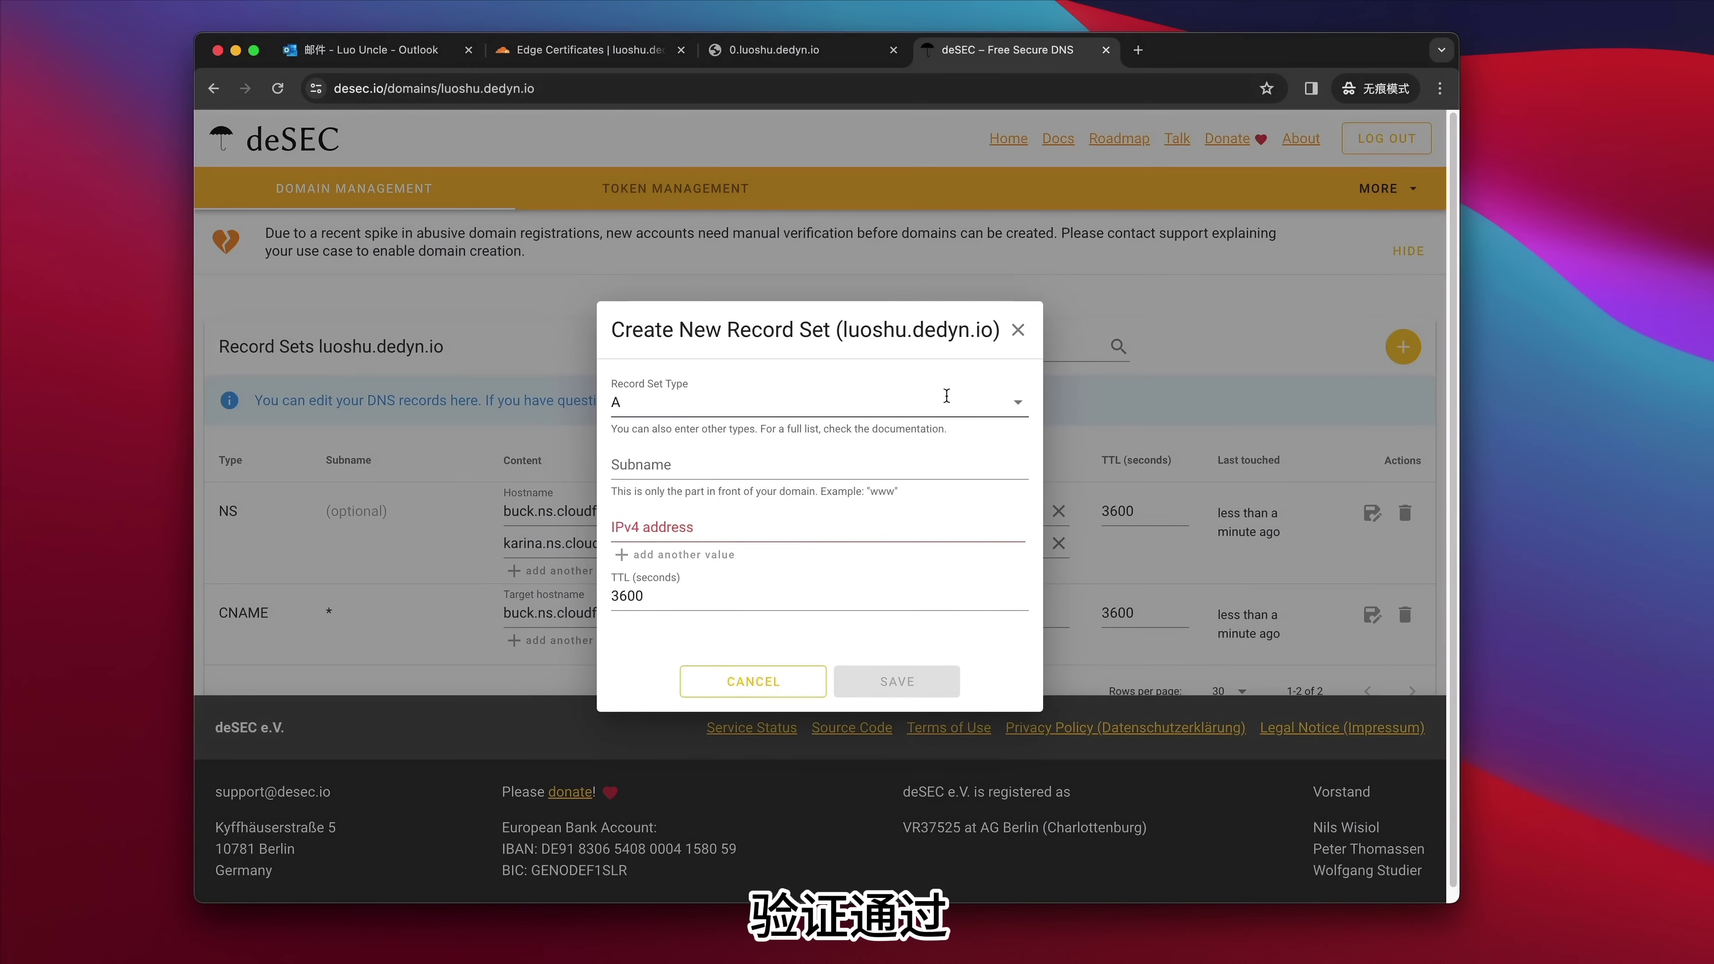
{"action": "left_click", "coordinate": [1008, 404]}
{"action": "left_click", "coordinate": [682, 616]}
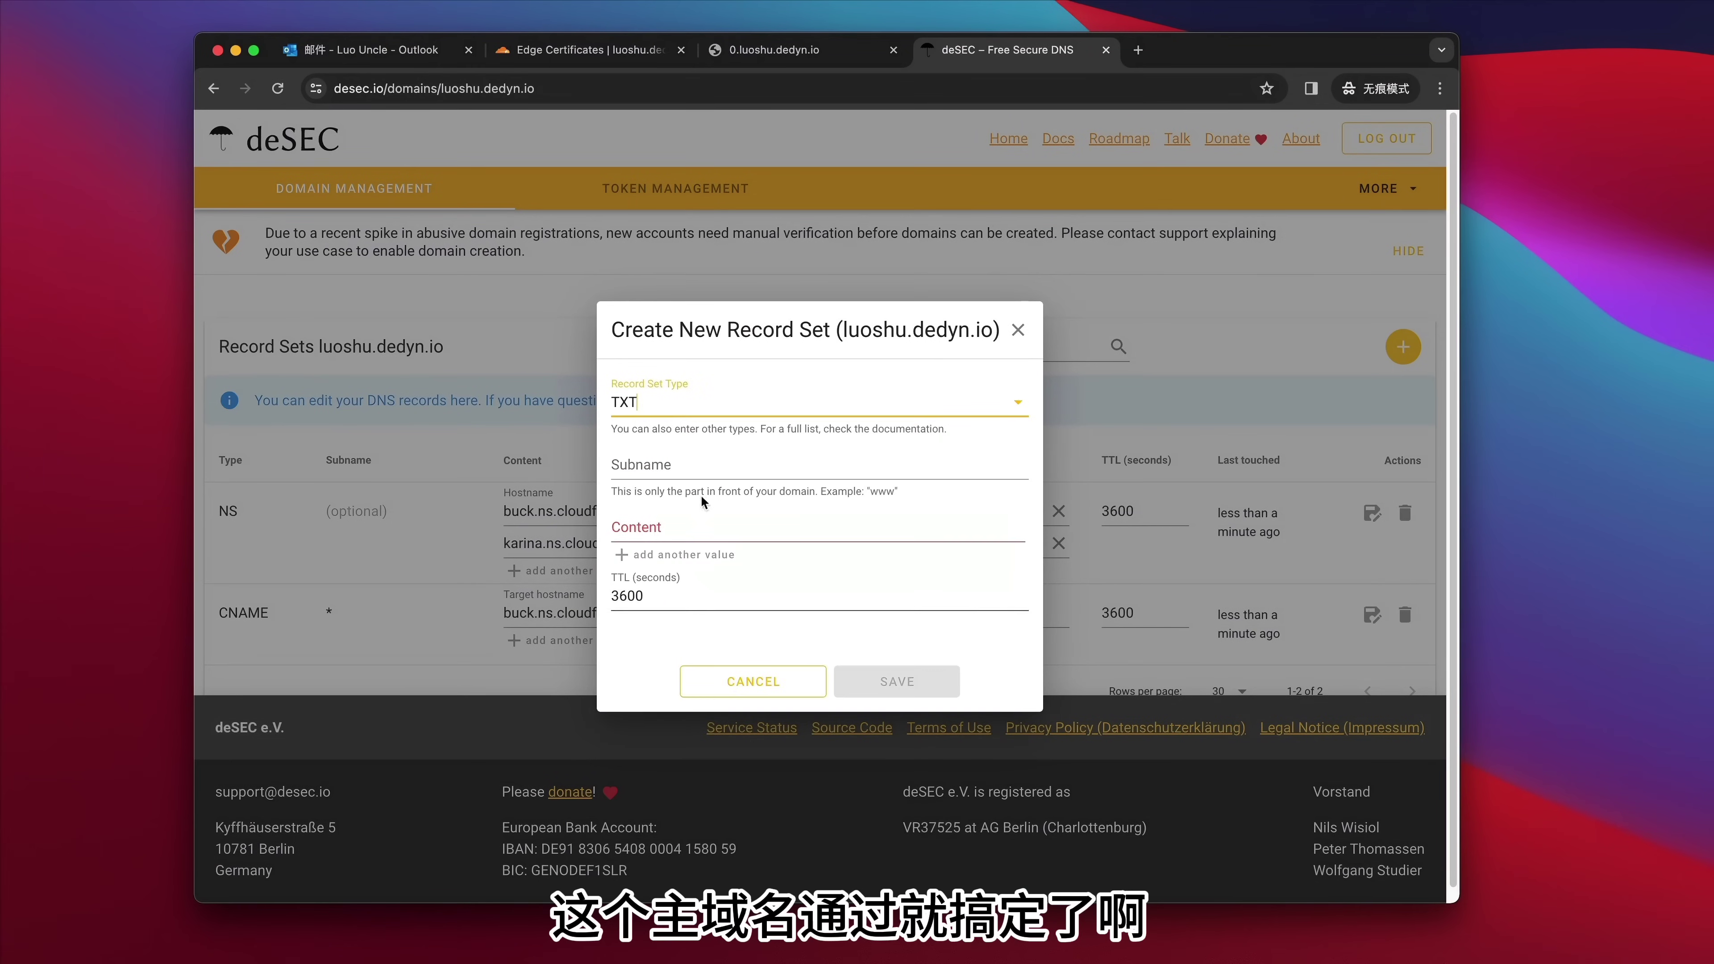
{"action": "left_click", "coordinate": [708, 466]}
{"action": "key", "text": "super+v"}
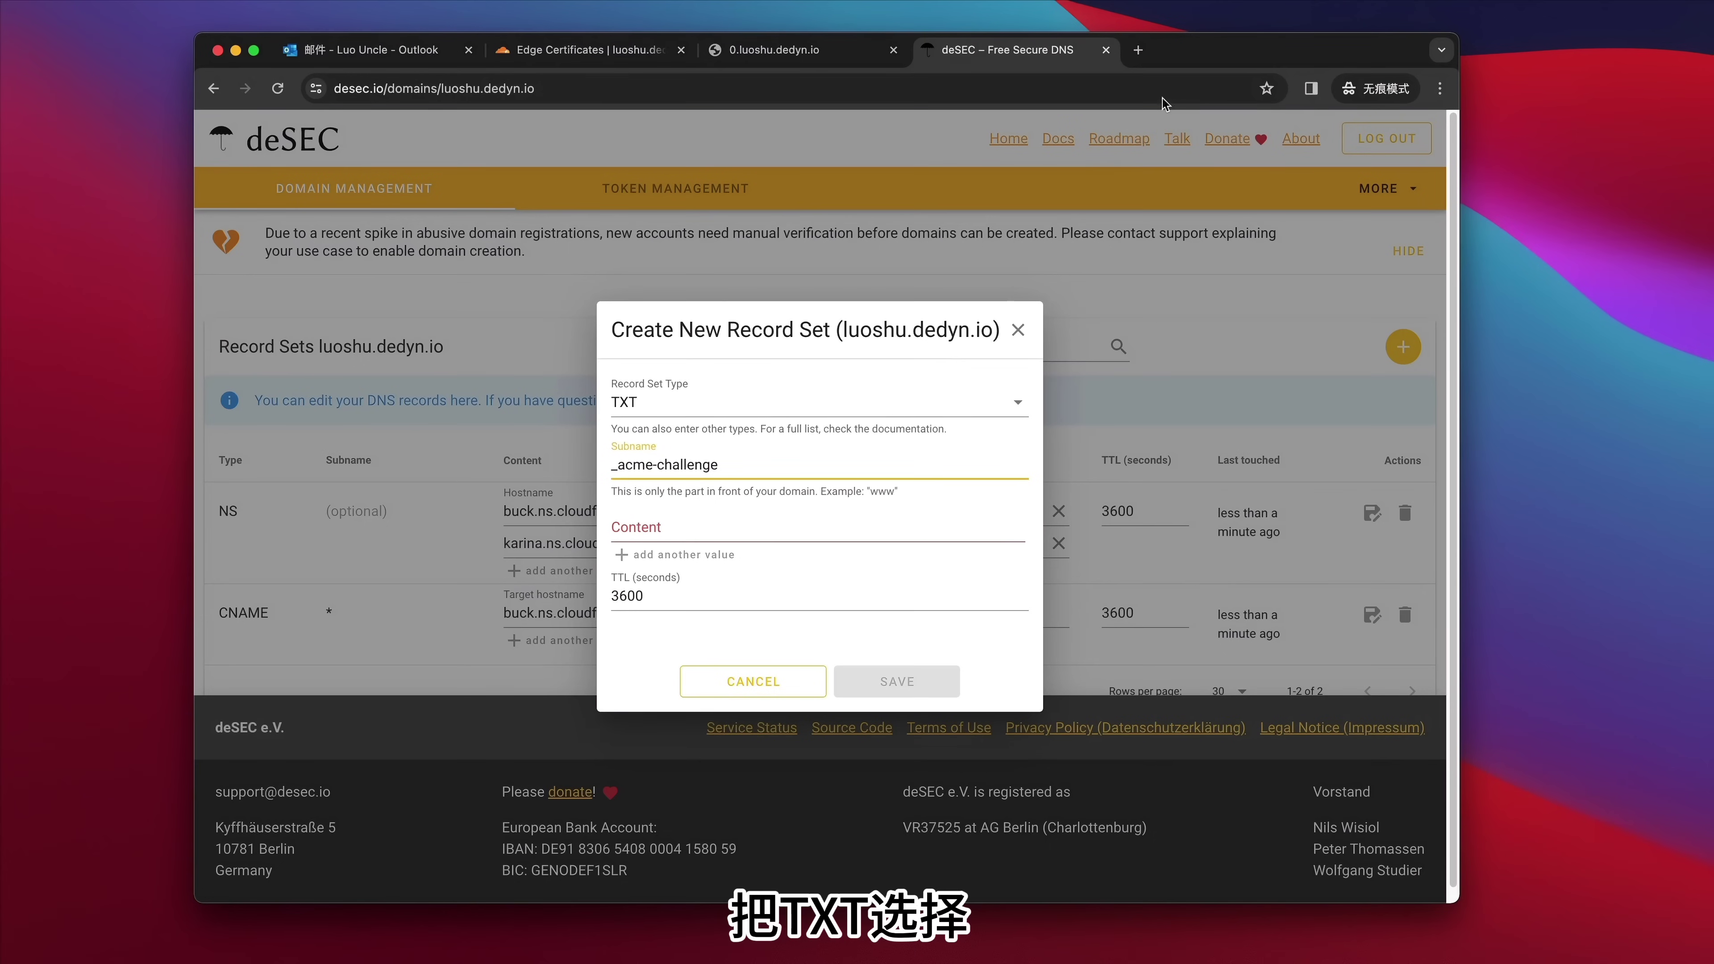
- Copy the first certificate validation TXT value from Cloudflare and paste it as the content of the new deSEC TXT record set
{"action": "left_click", "coordinate": [800, 55]}
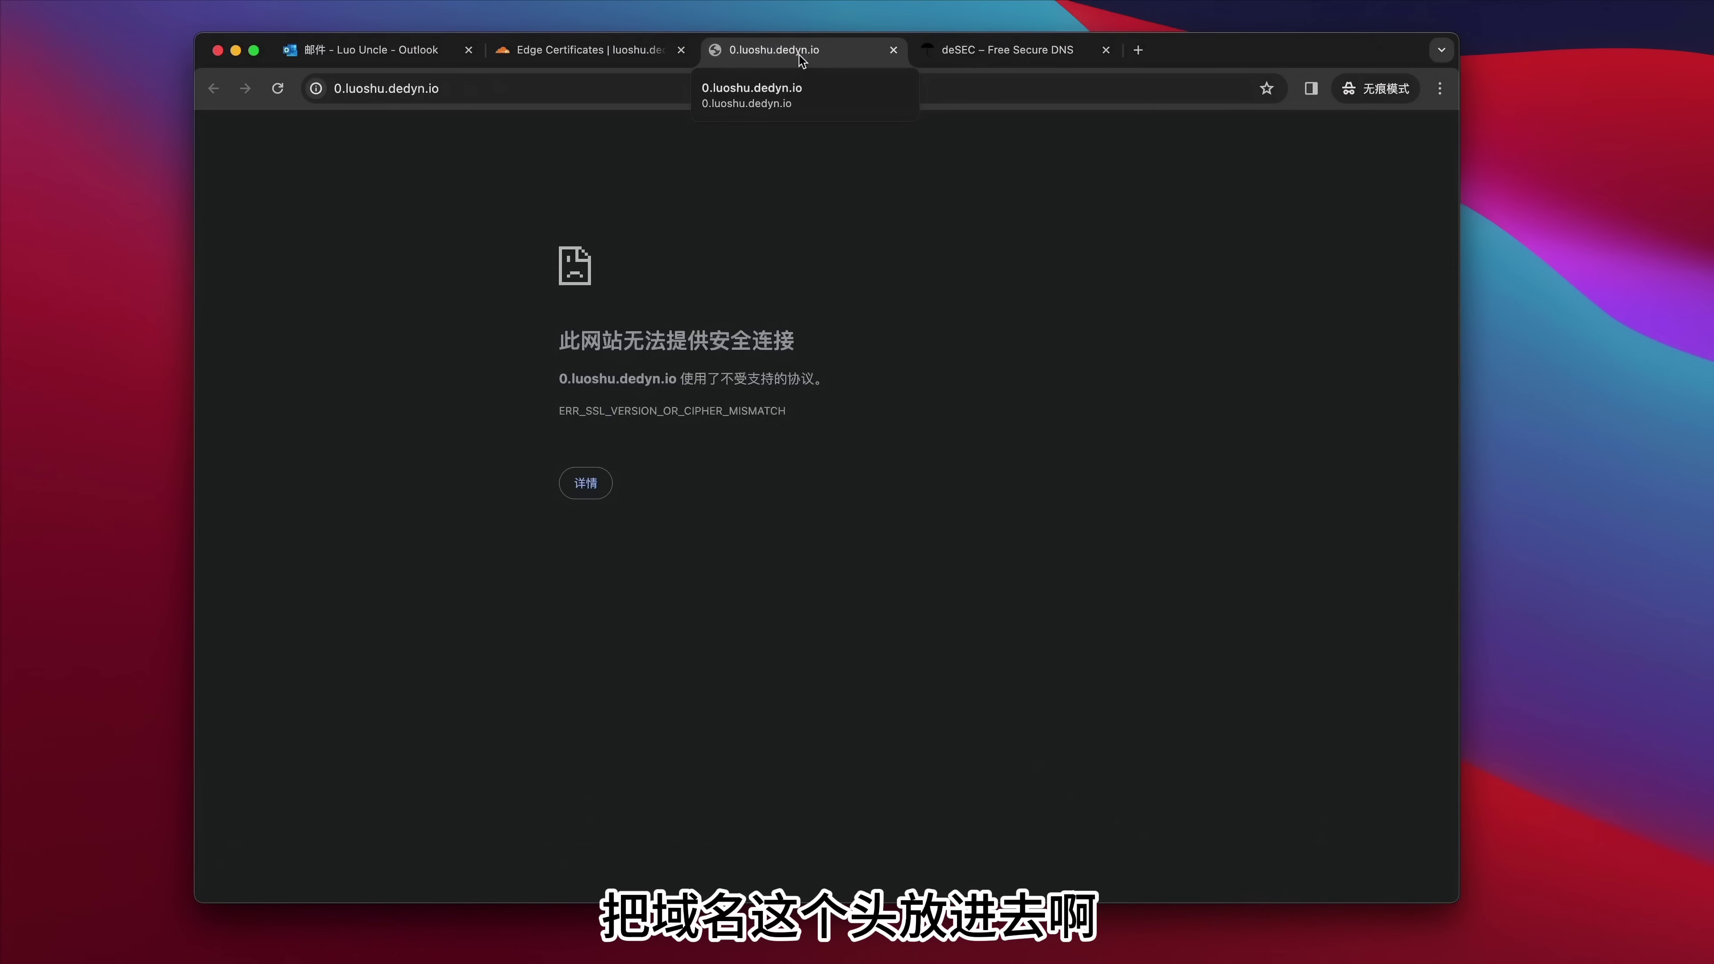
{"action": "left_click", "coordinate": [666, 60]}
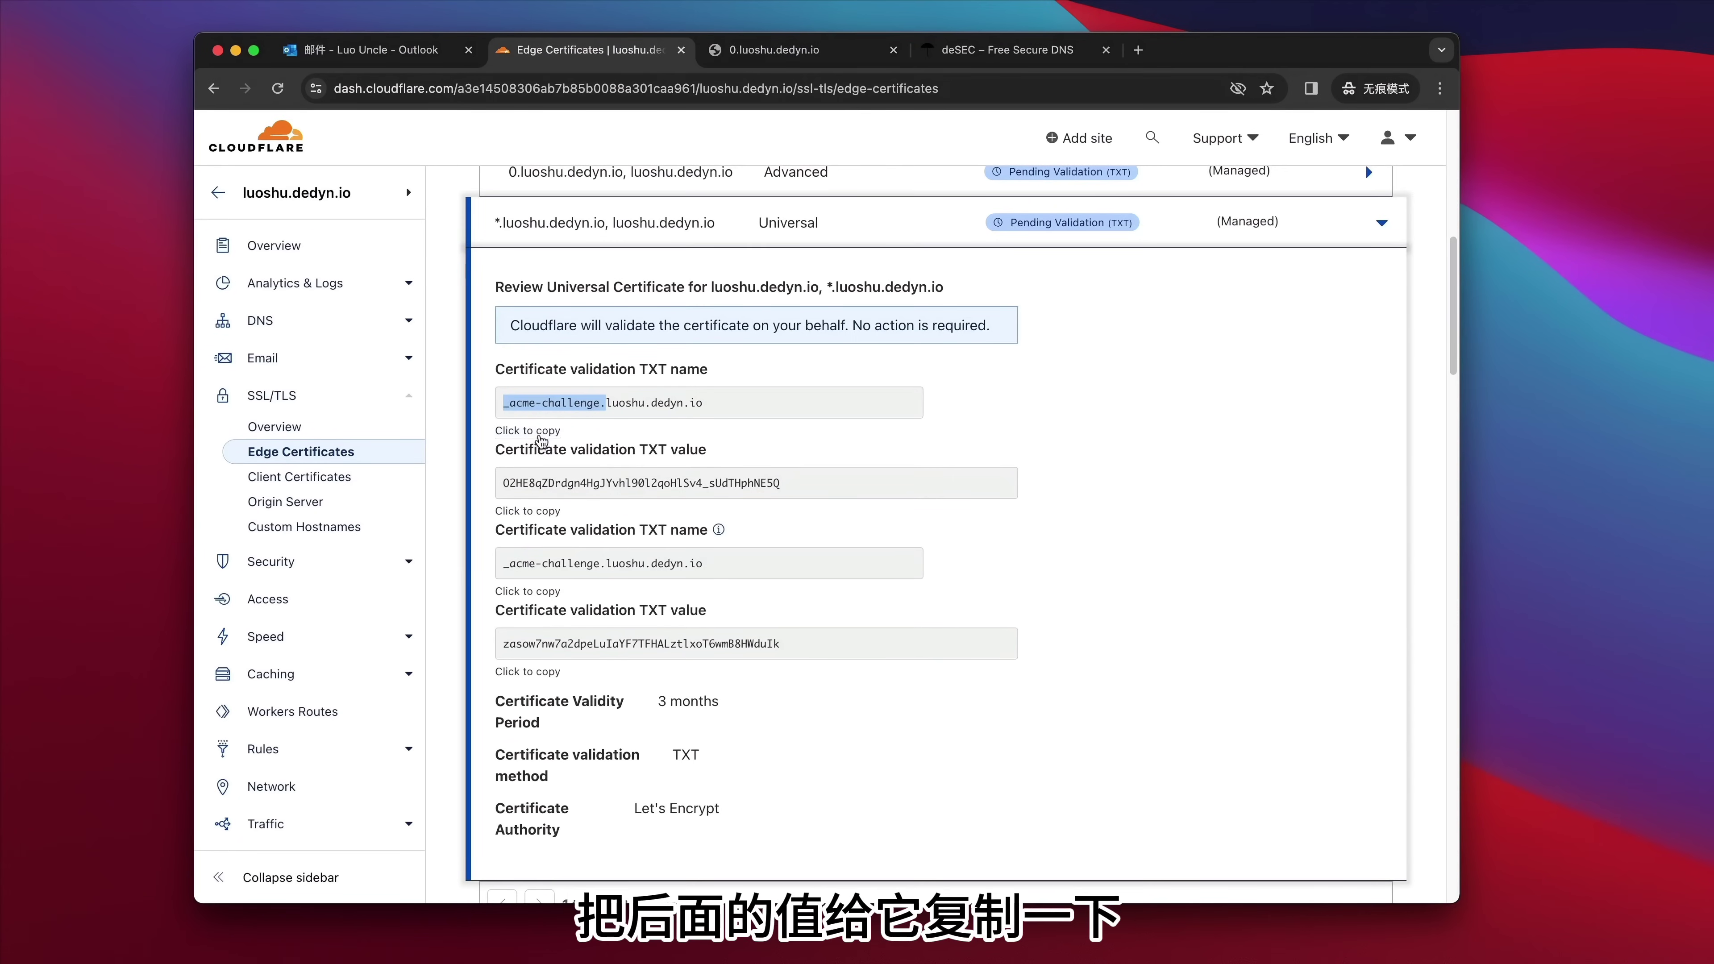
{"action": "left_click", "coordinate": [542, 511]}
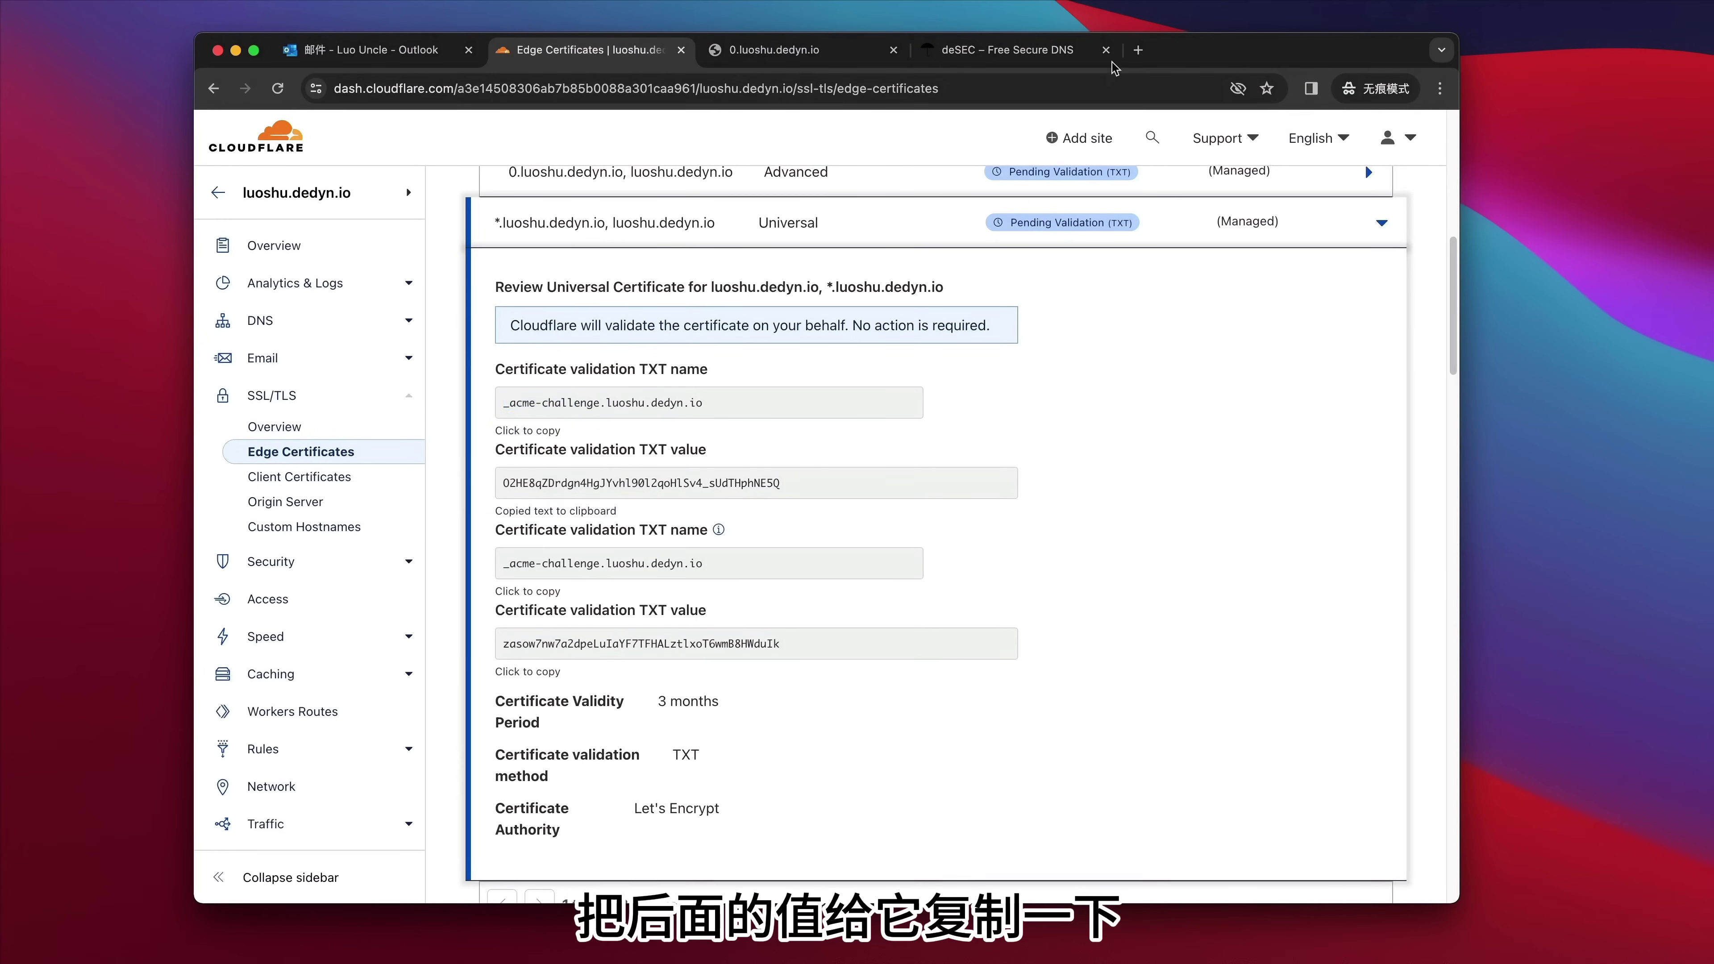
{"action": "left_click", "coordinate": [1052, 50]}
{"action": "left_click", "coordinate": [815, 525]}
{"action": "key", "text": "super+v"}
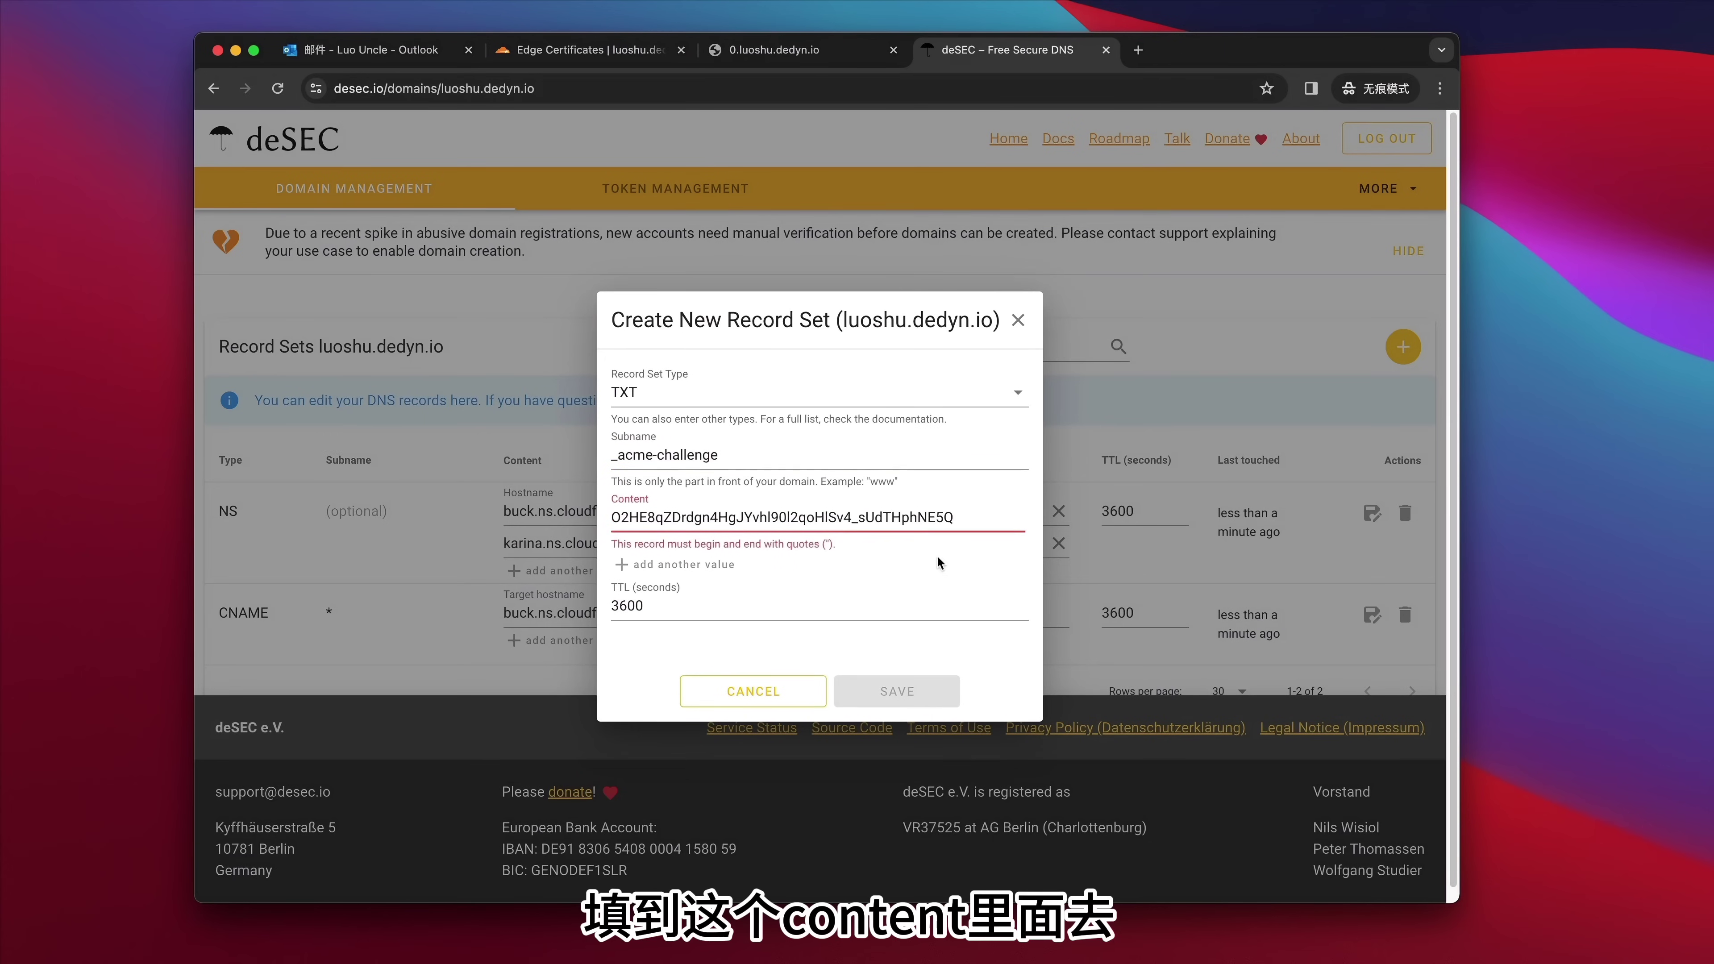
- Enclose the TXT content in straight double quotes and save the _acme-challenge record set
{"action": "left_click", "coordinate": [898, 485]}
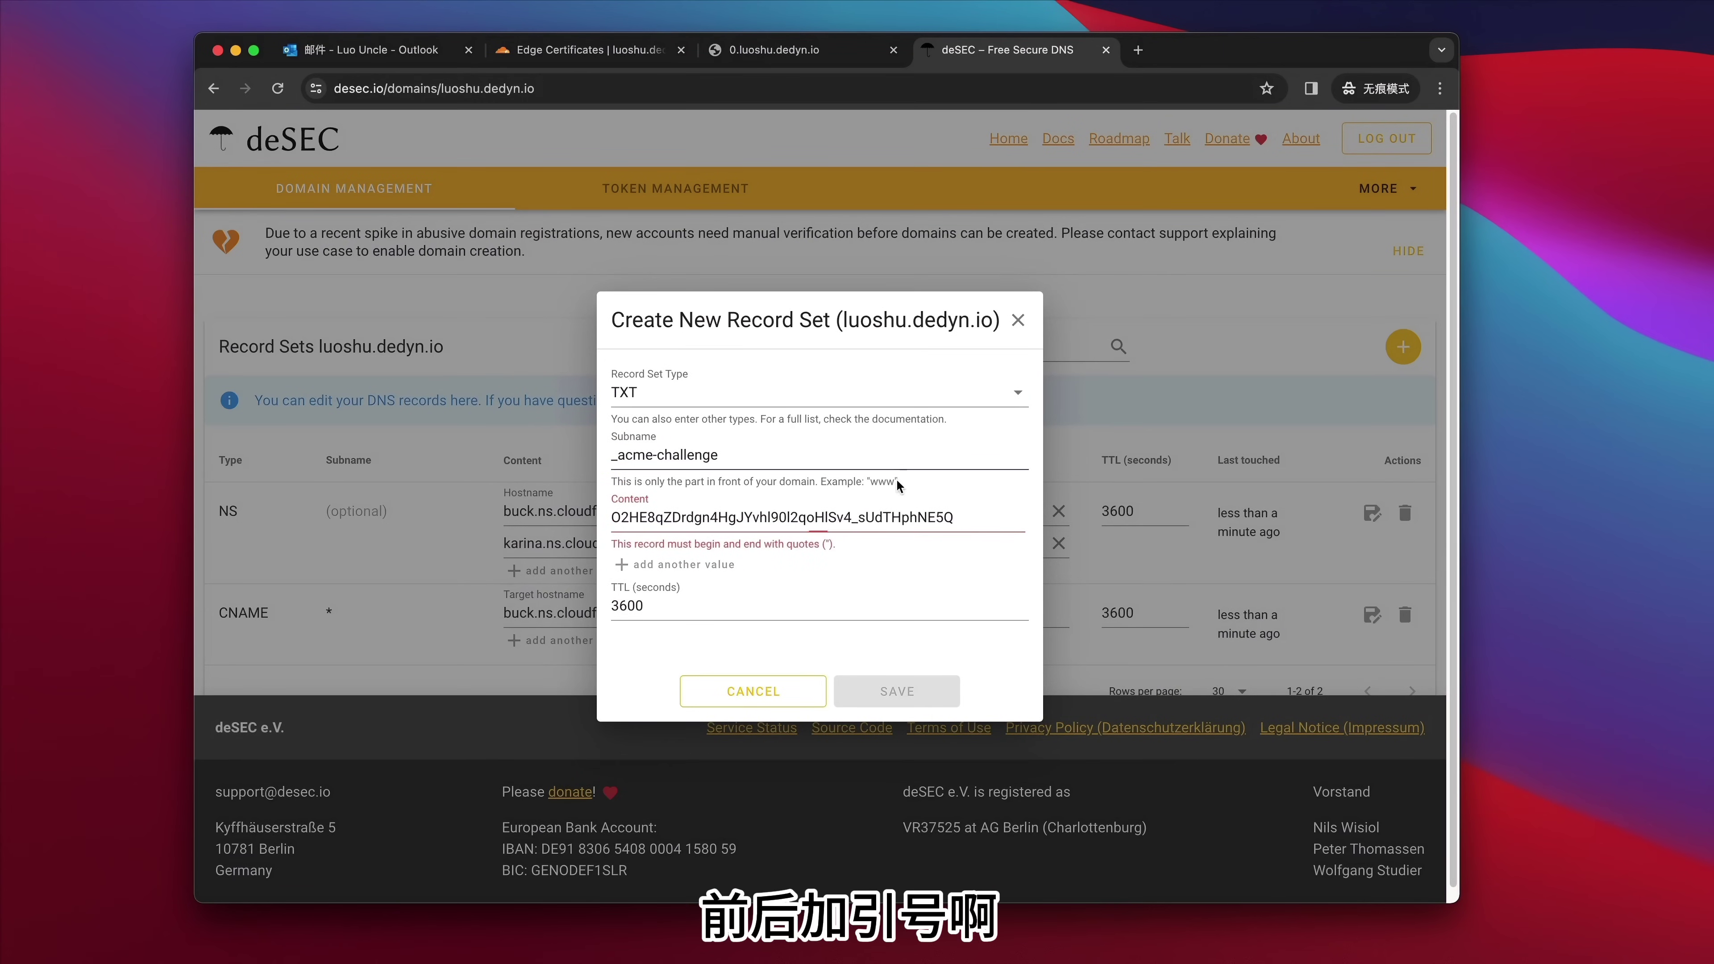
{"action": "left_click", "coordinate": [613, 518]}
{"action": "type", "text": "\""}
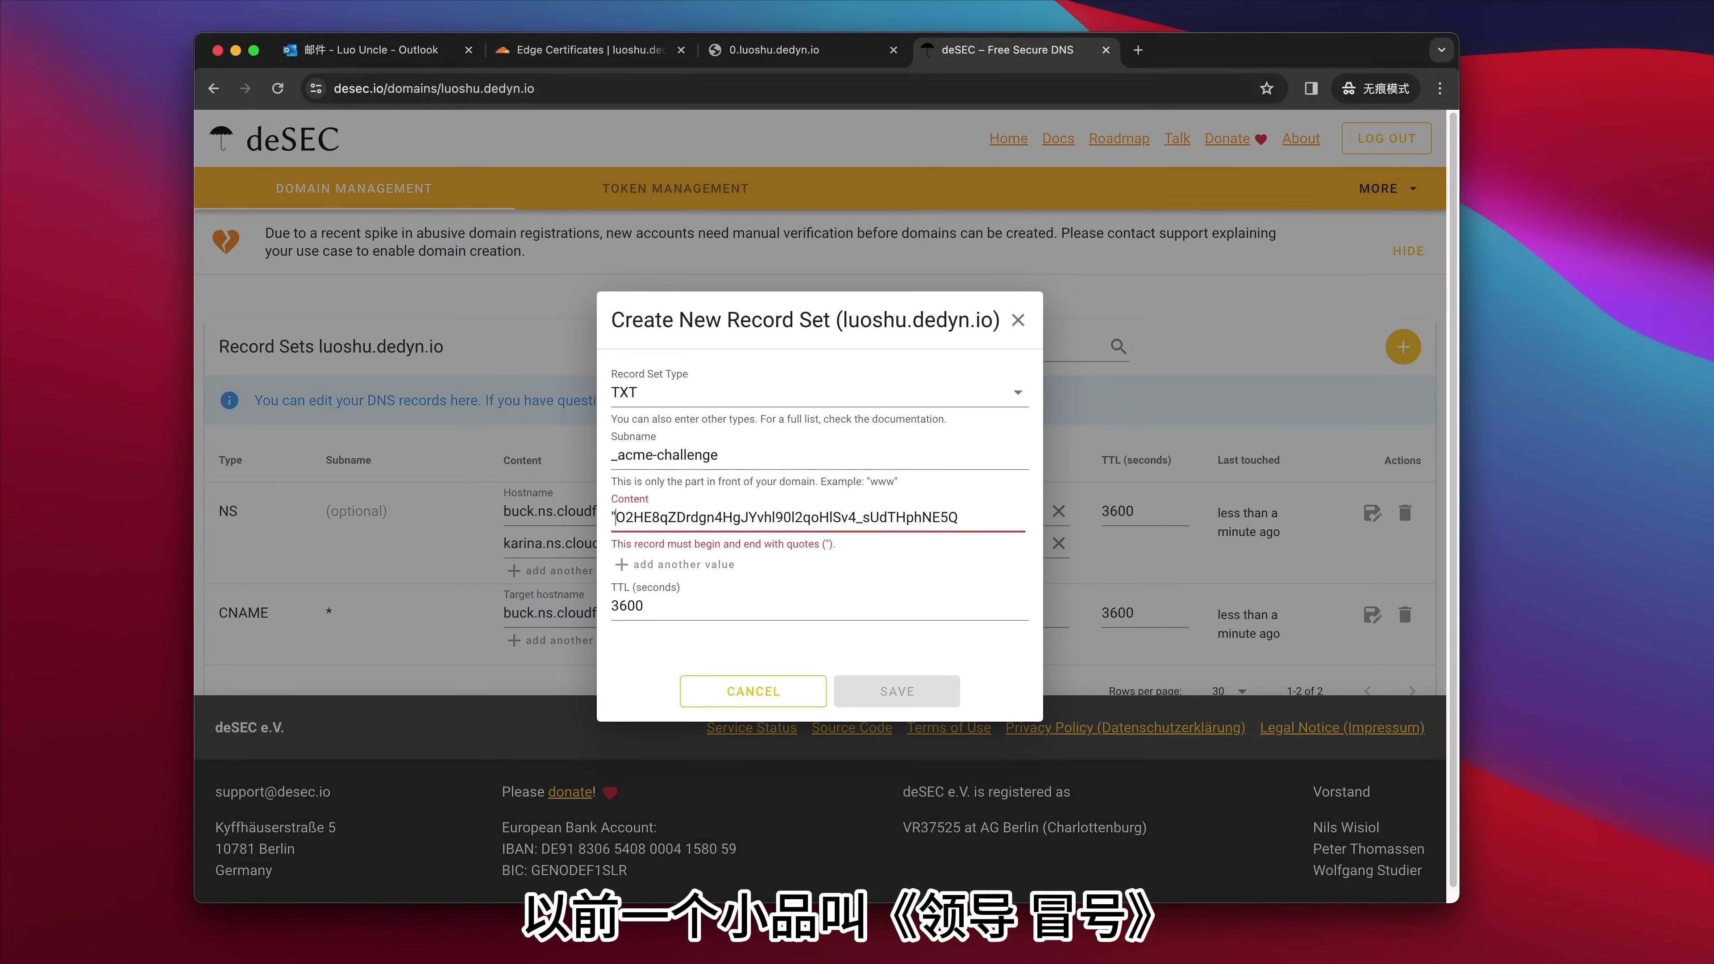
{"action": "left_click", "coordinate": [991, 510]}
{"action": "type", "text": "\""}
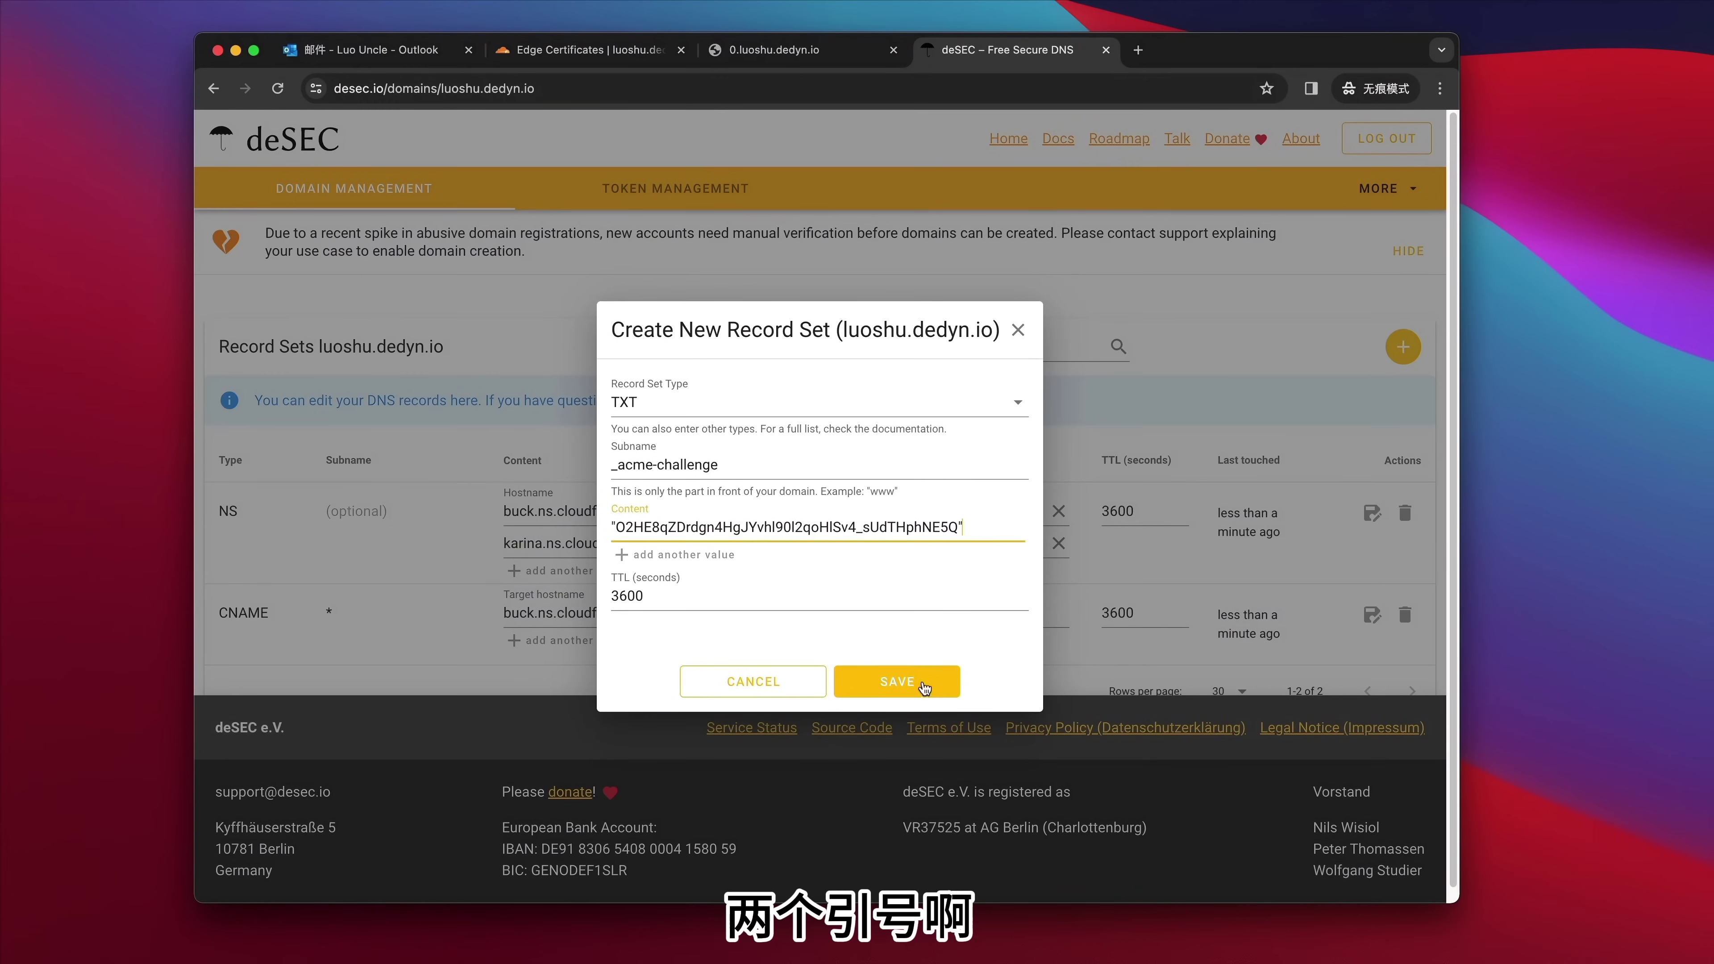
{"action": "left_click", "coordinate": [897, 681]}
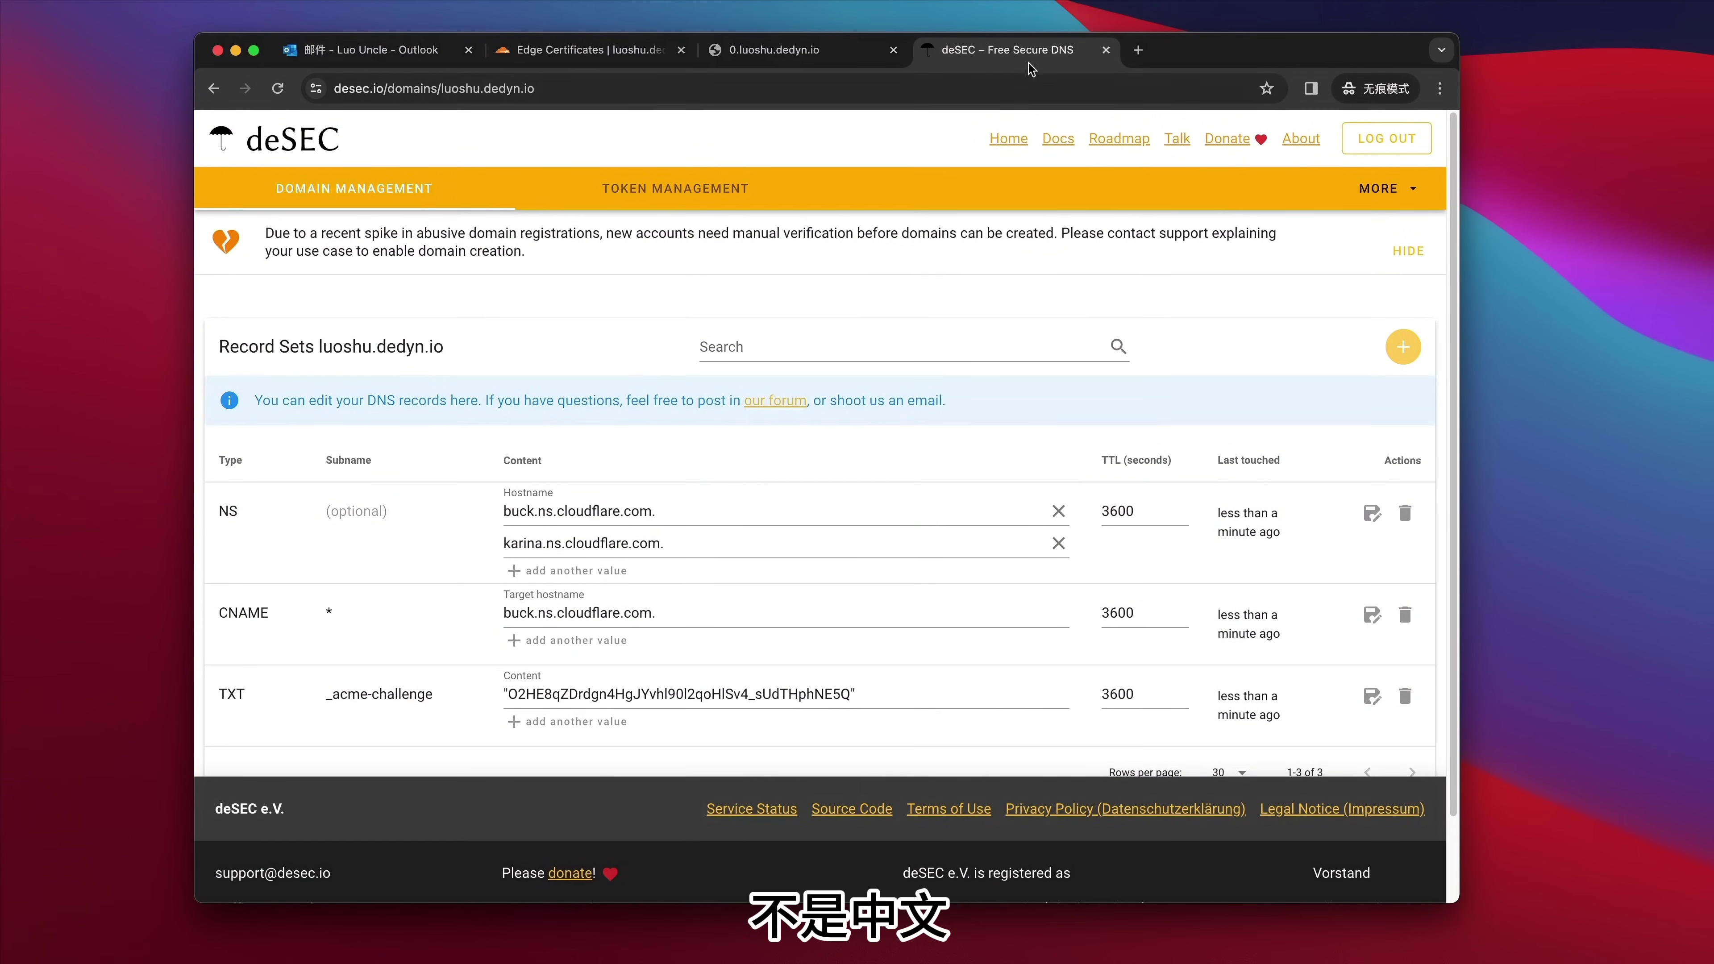
{"action": "key", "text": "super+2"}
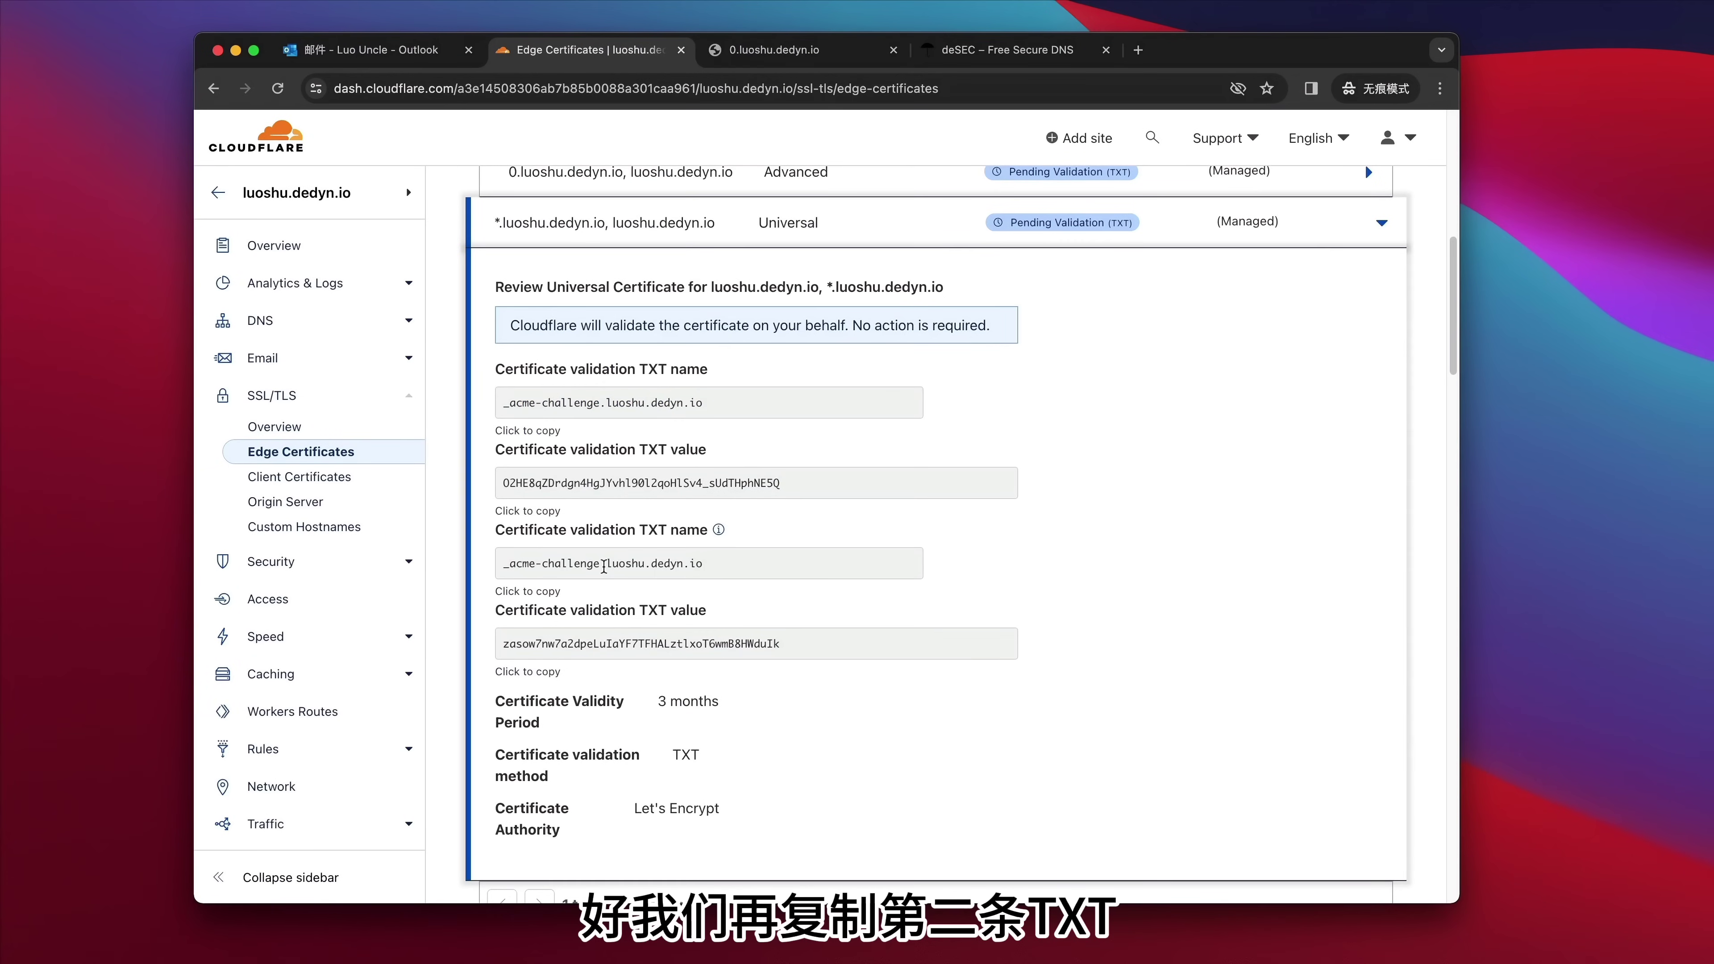
{"action": "left_click_drag", "start_coordinate": [600, 565], "coordinate": [497, 566]}
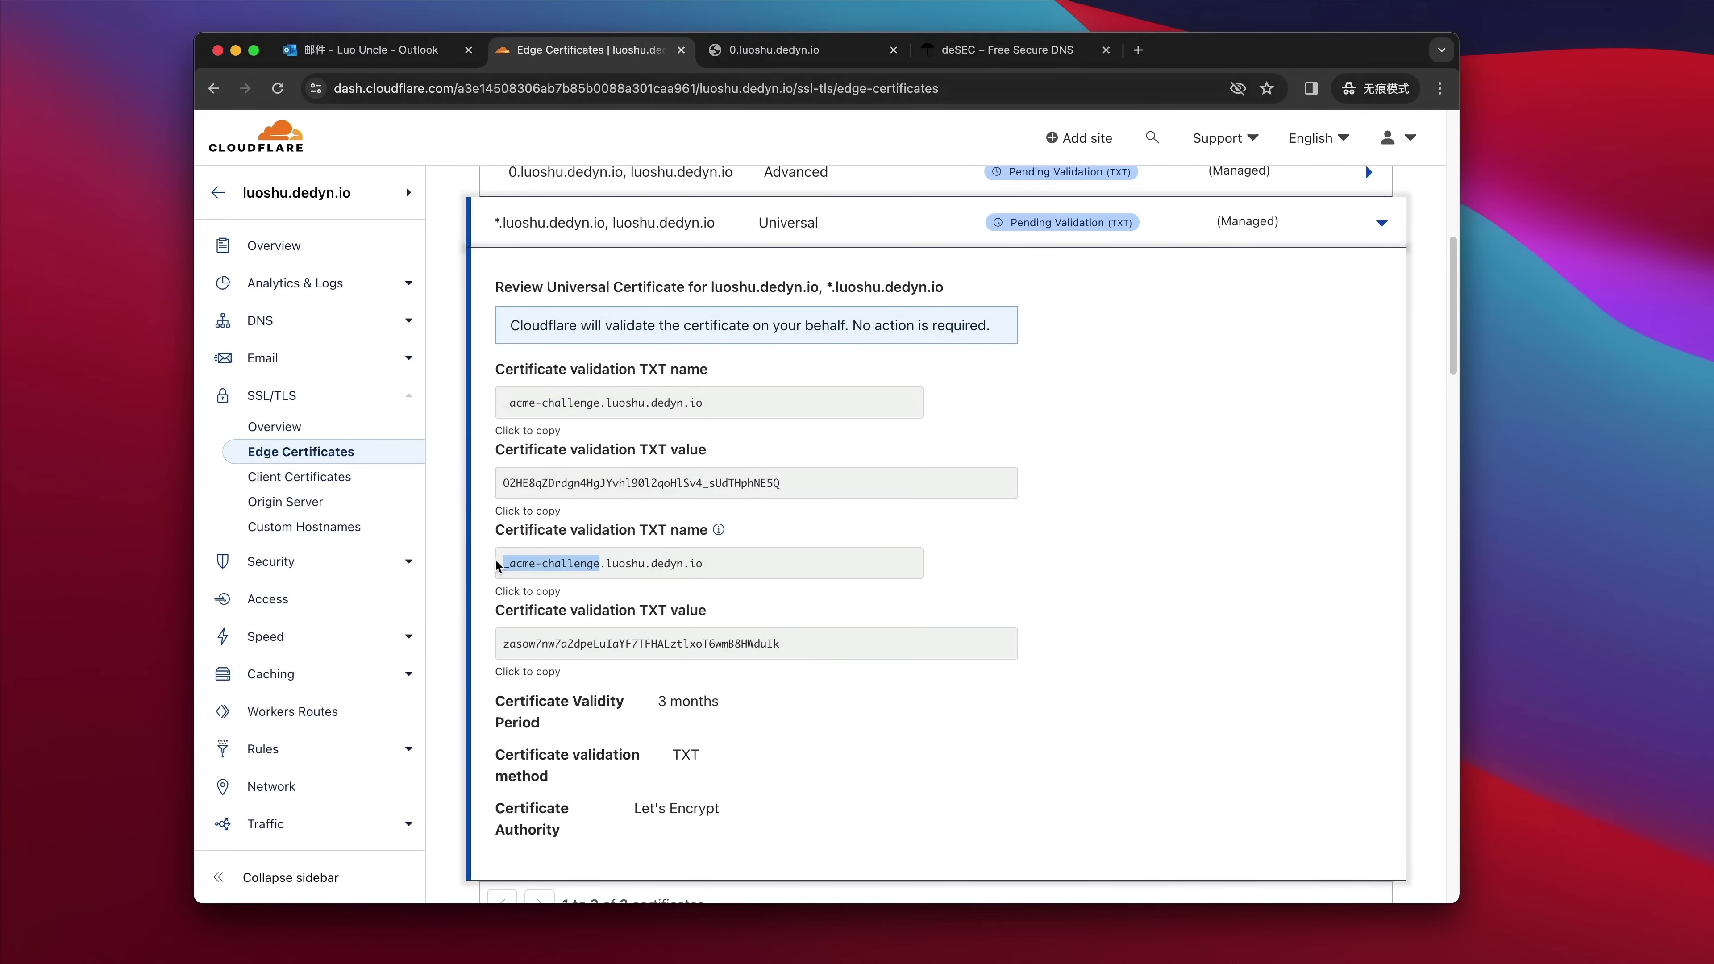
{"action": "right_click", "coordinate": [553, 565]}
{"action": "left_click", "coordinate": [570, 596]}
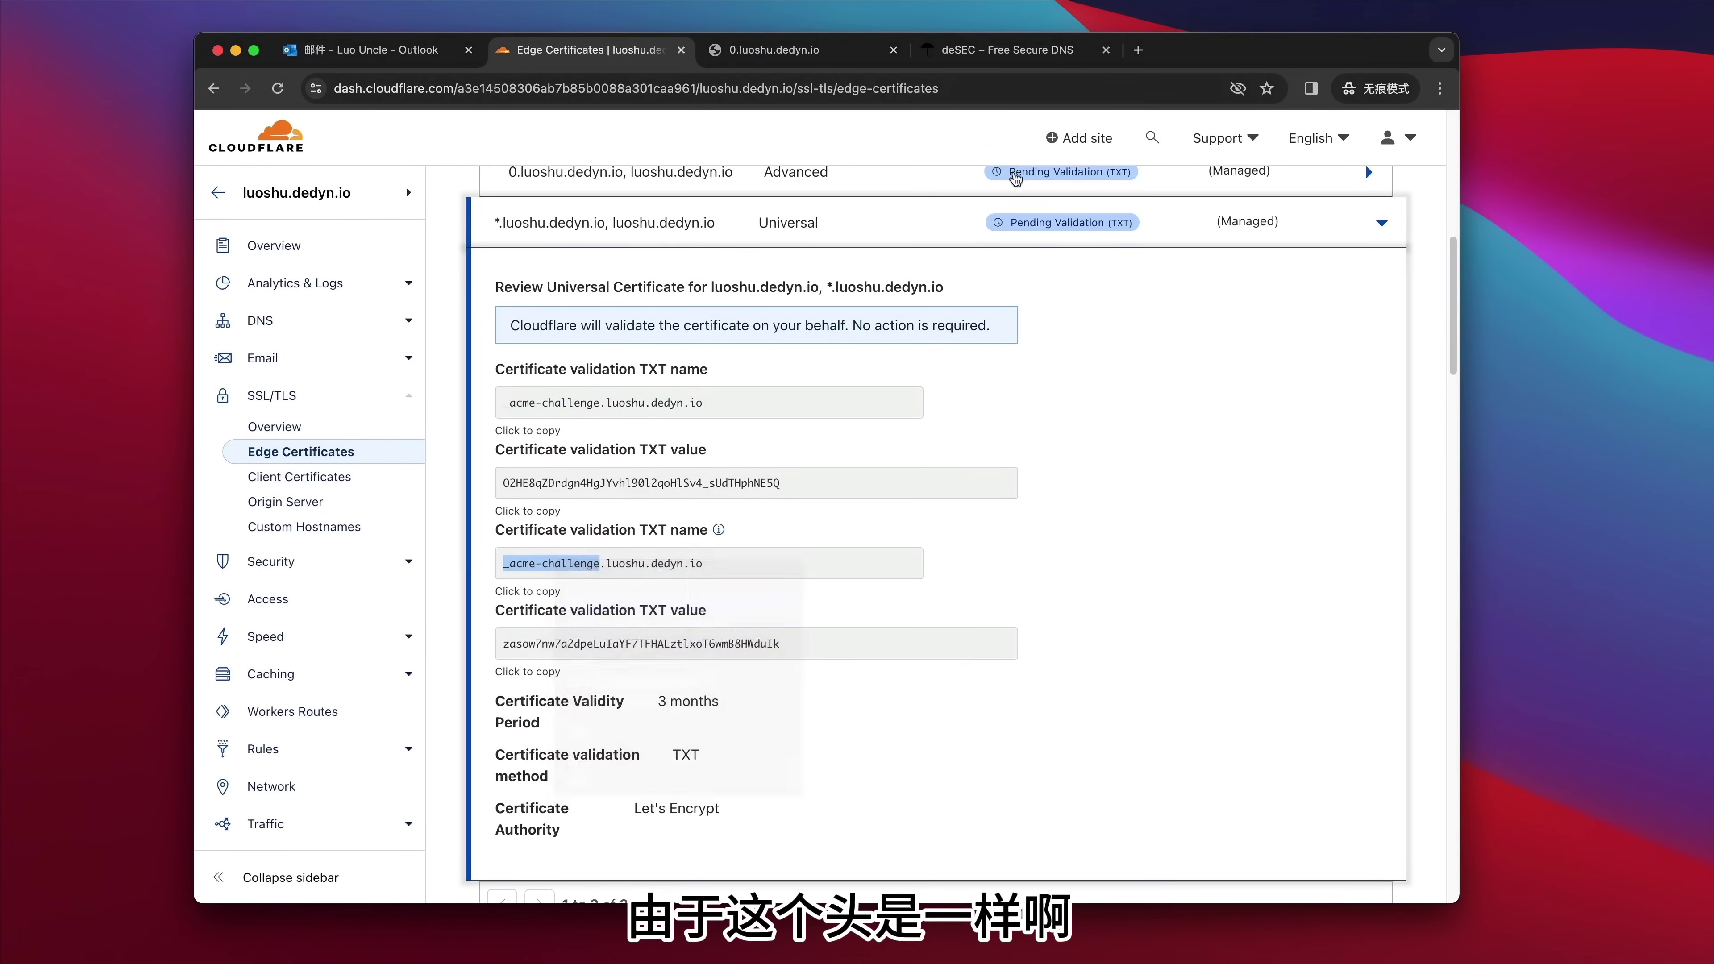
{"action": "left_click", "coordinate": [941, 52]}
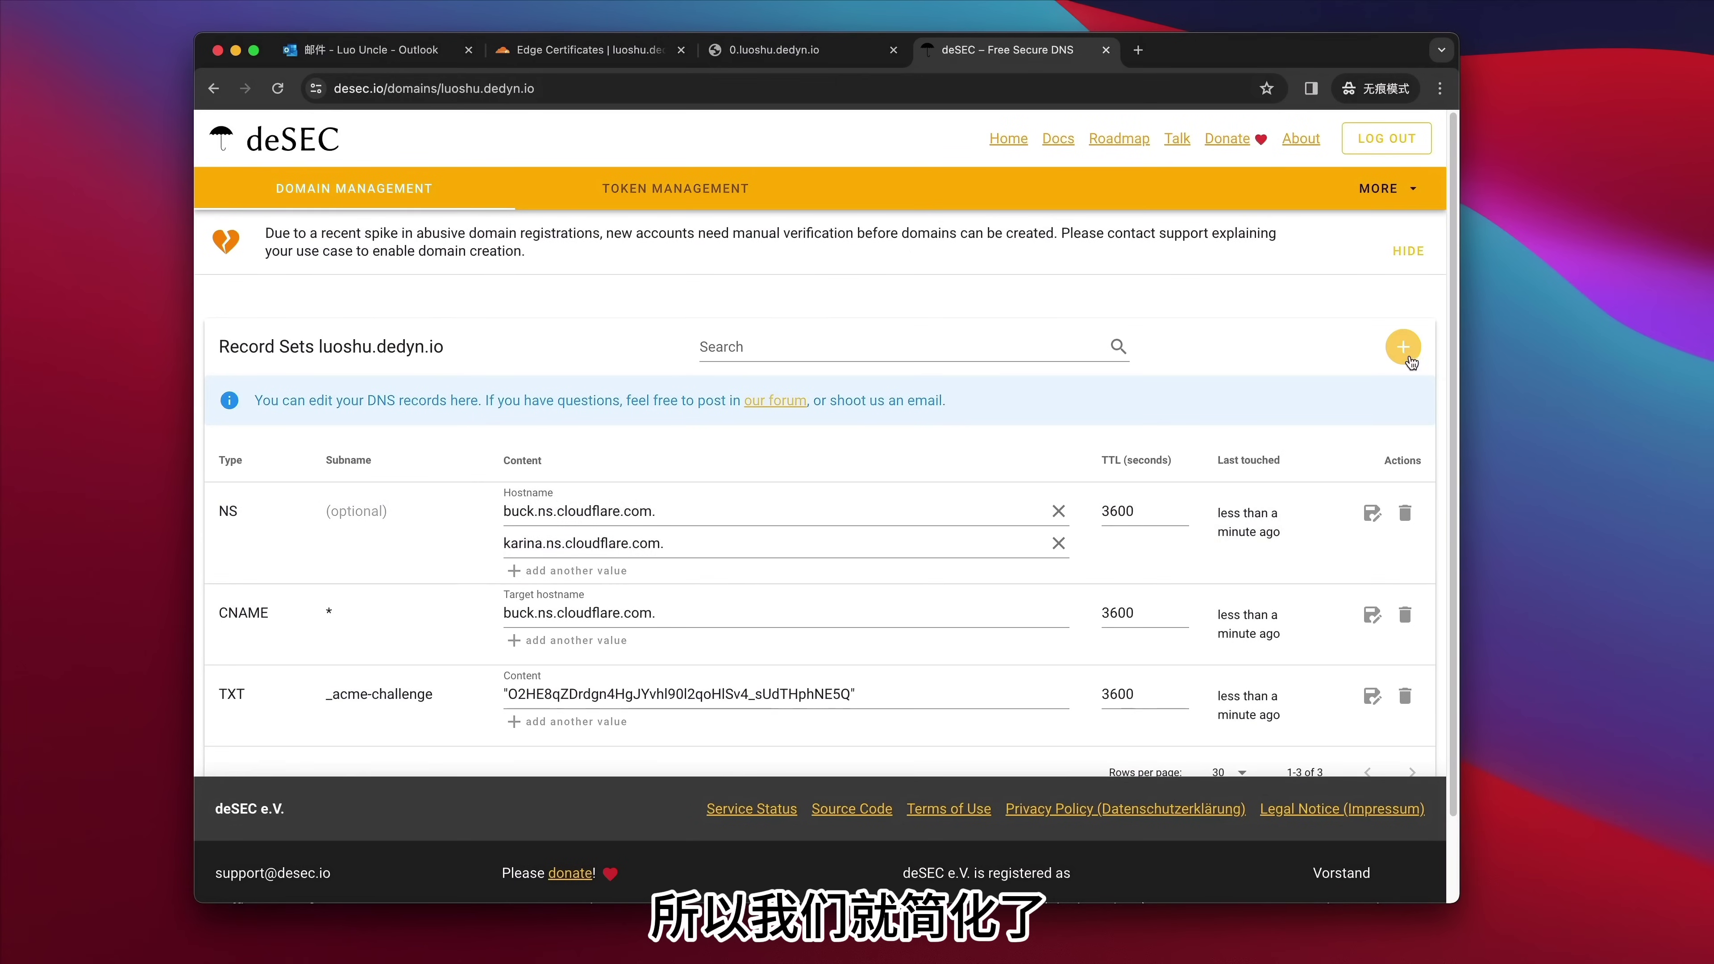
- Add another value to deSEC's _acme-challenge TXT record set and fill it with the second certificate validation TXT value copied from Cloudflare
{"action": "left_click", "coordinate": [517, 722]}
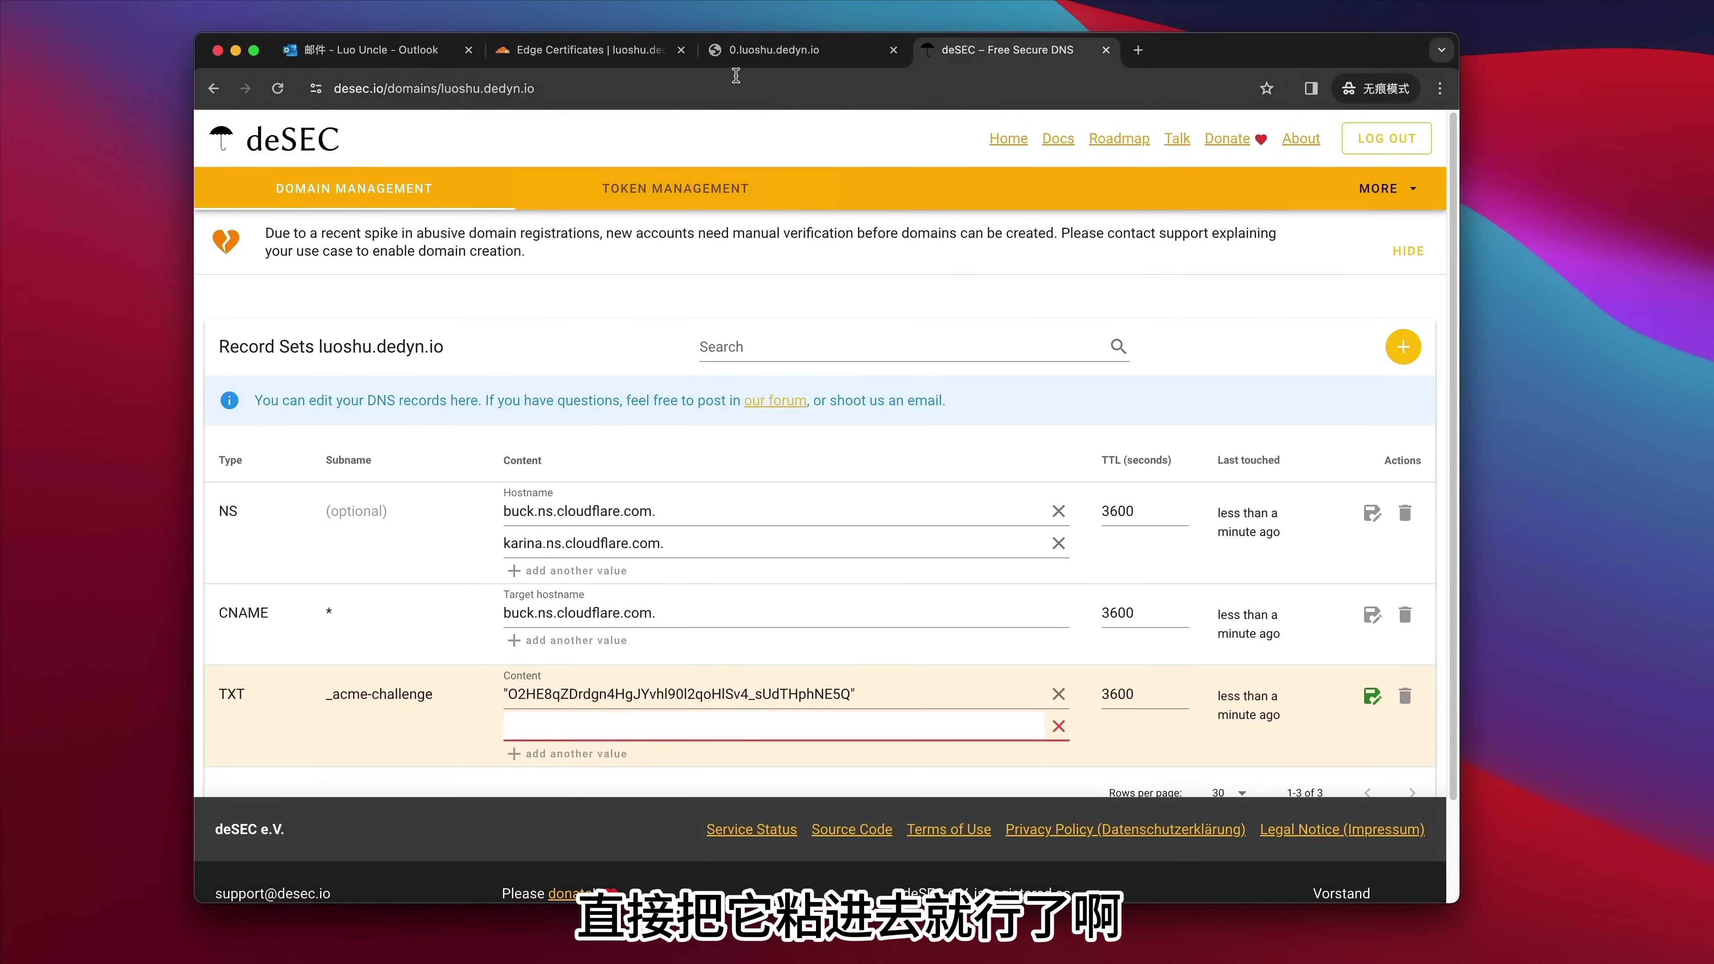
{"action": "left_click", "coordinate": [581, 49]}
{"action": "left_click", "coordinate": [540, 673]}
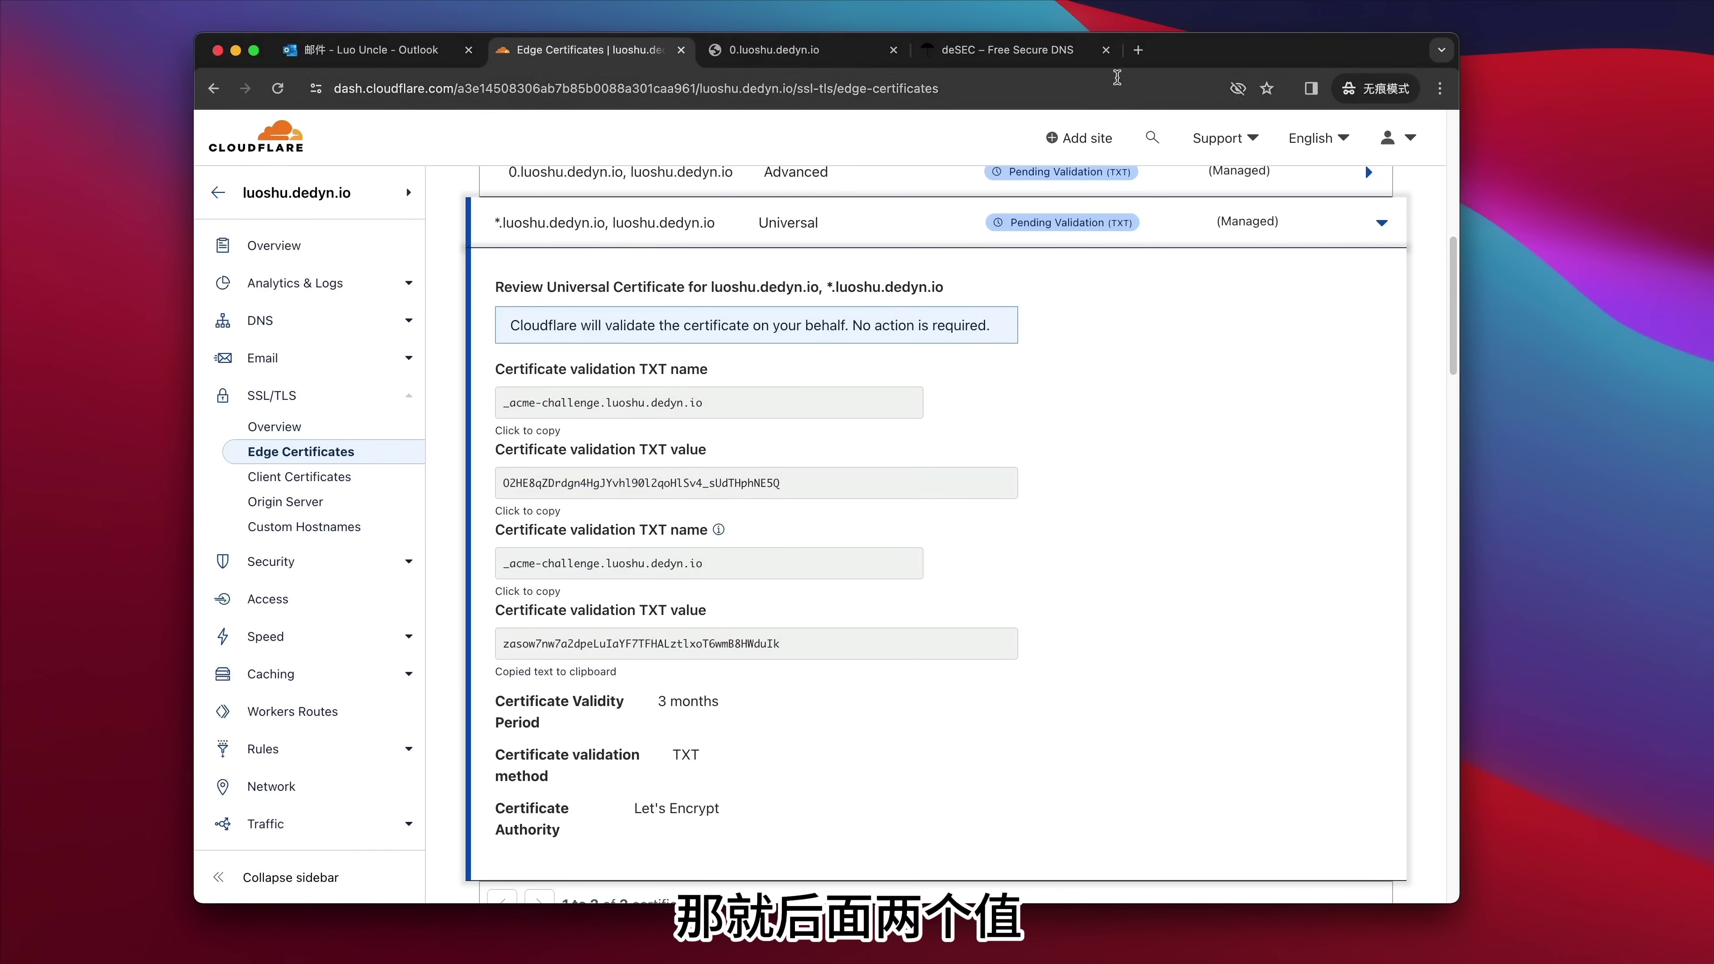
{"action": "left_click", "coordinate": [1013, 50]}
{"action": "key", "text": "super+v"}
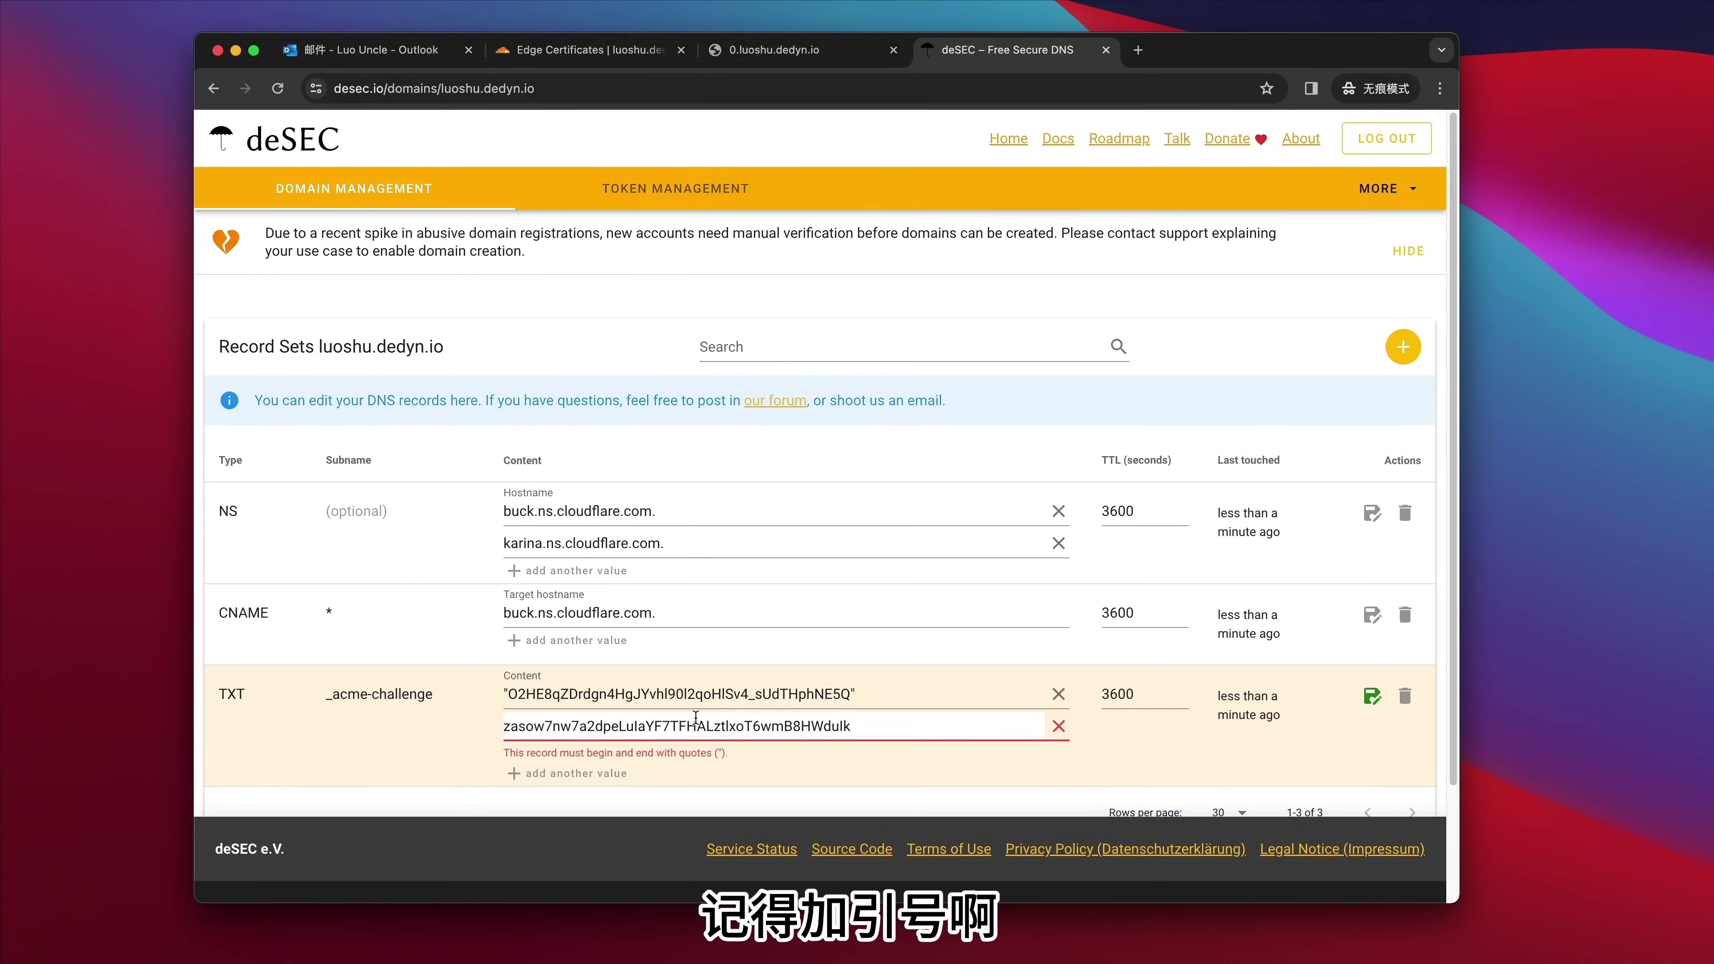
- Enclose the second TXT value in straight double quotes and save the _acme-challenge record set
{"action": "type", "text": "\""}
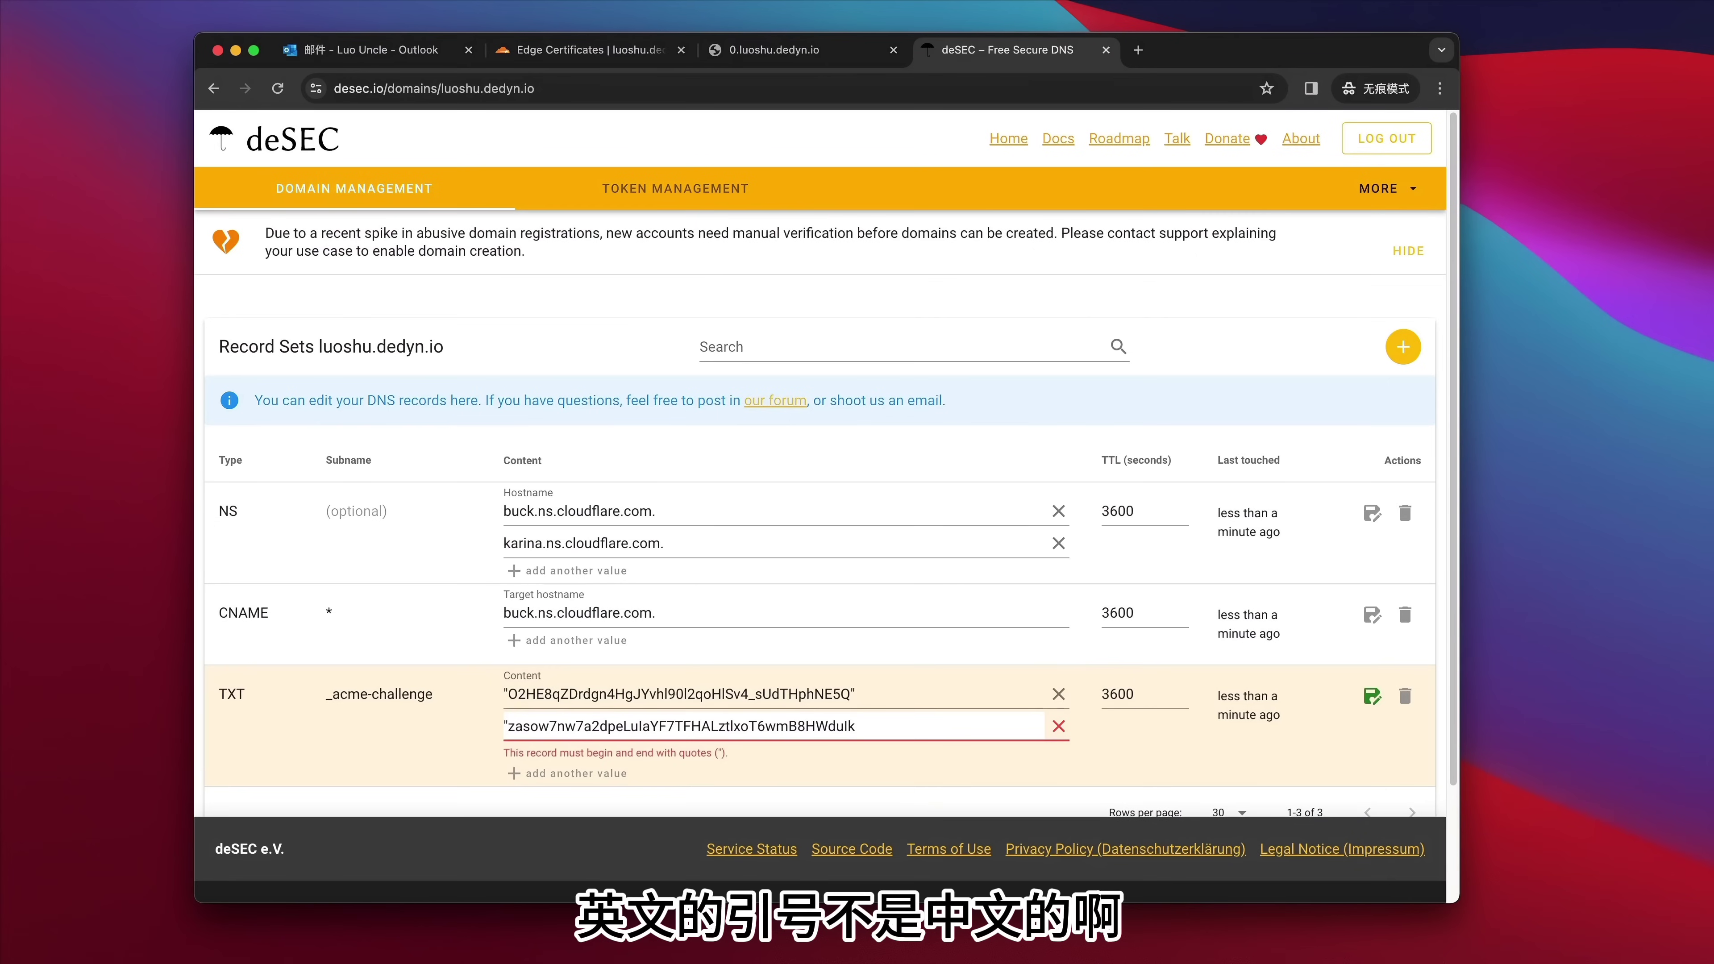
{"action": "type", "text": "\""}
{"action": "left_click", "coordinate": [1373, 697]}
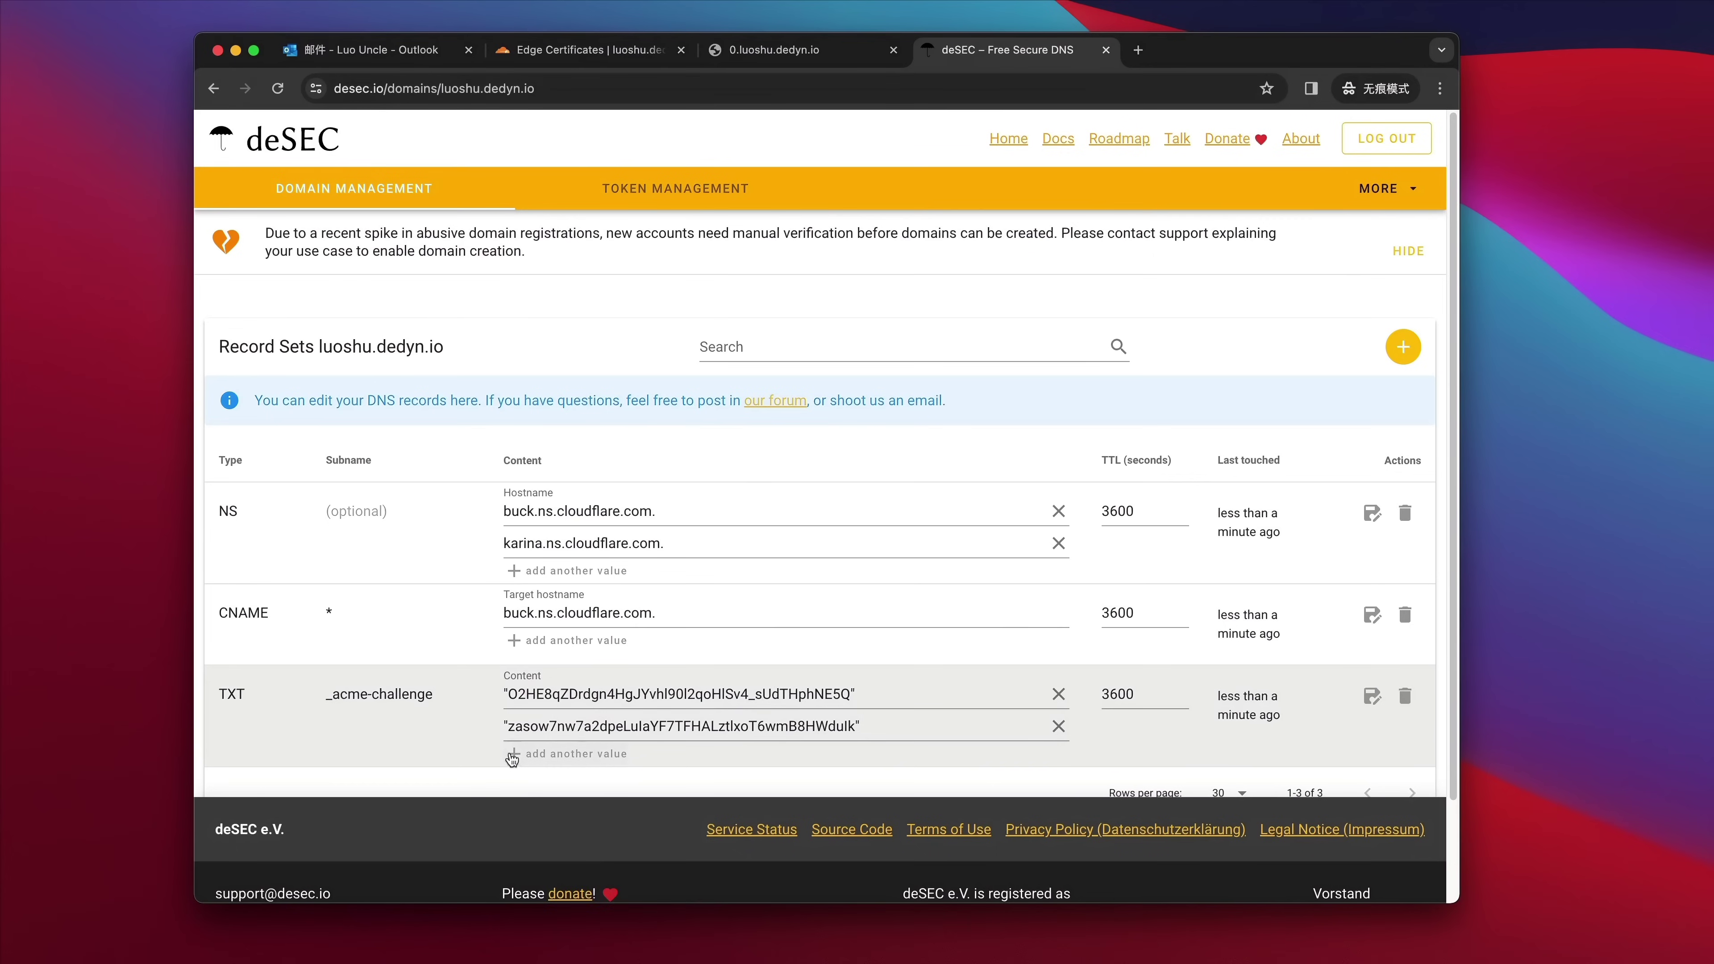
{"action": "left_click", "coordinate": [513, 724]}
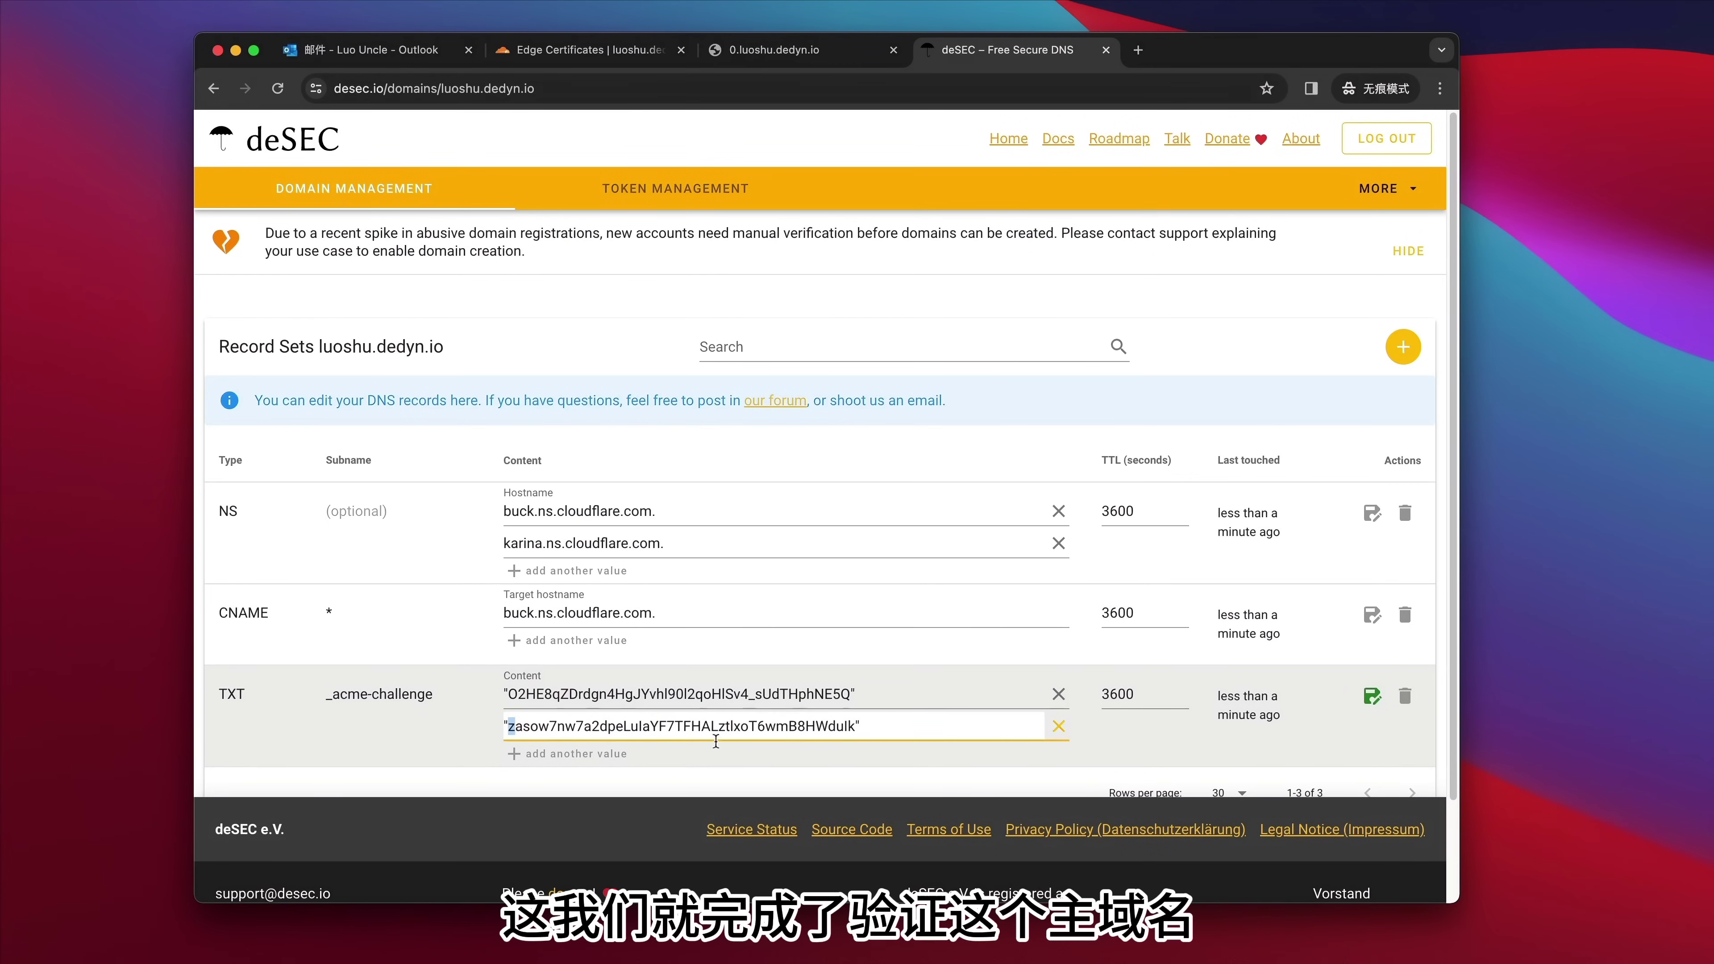
{"action": "left_click", "coordinate": [855, 729]}
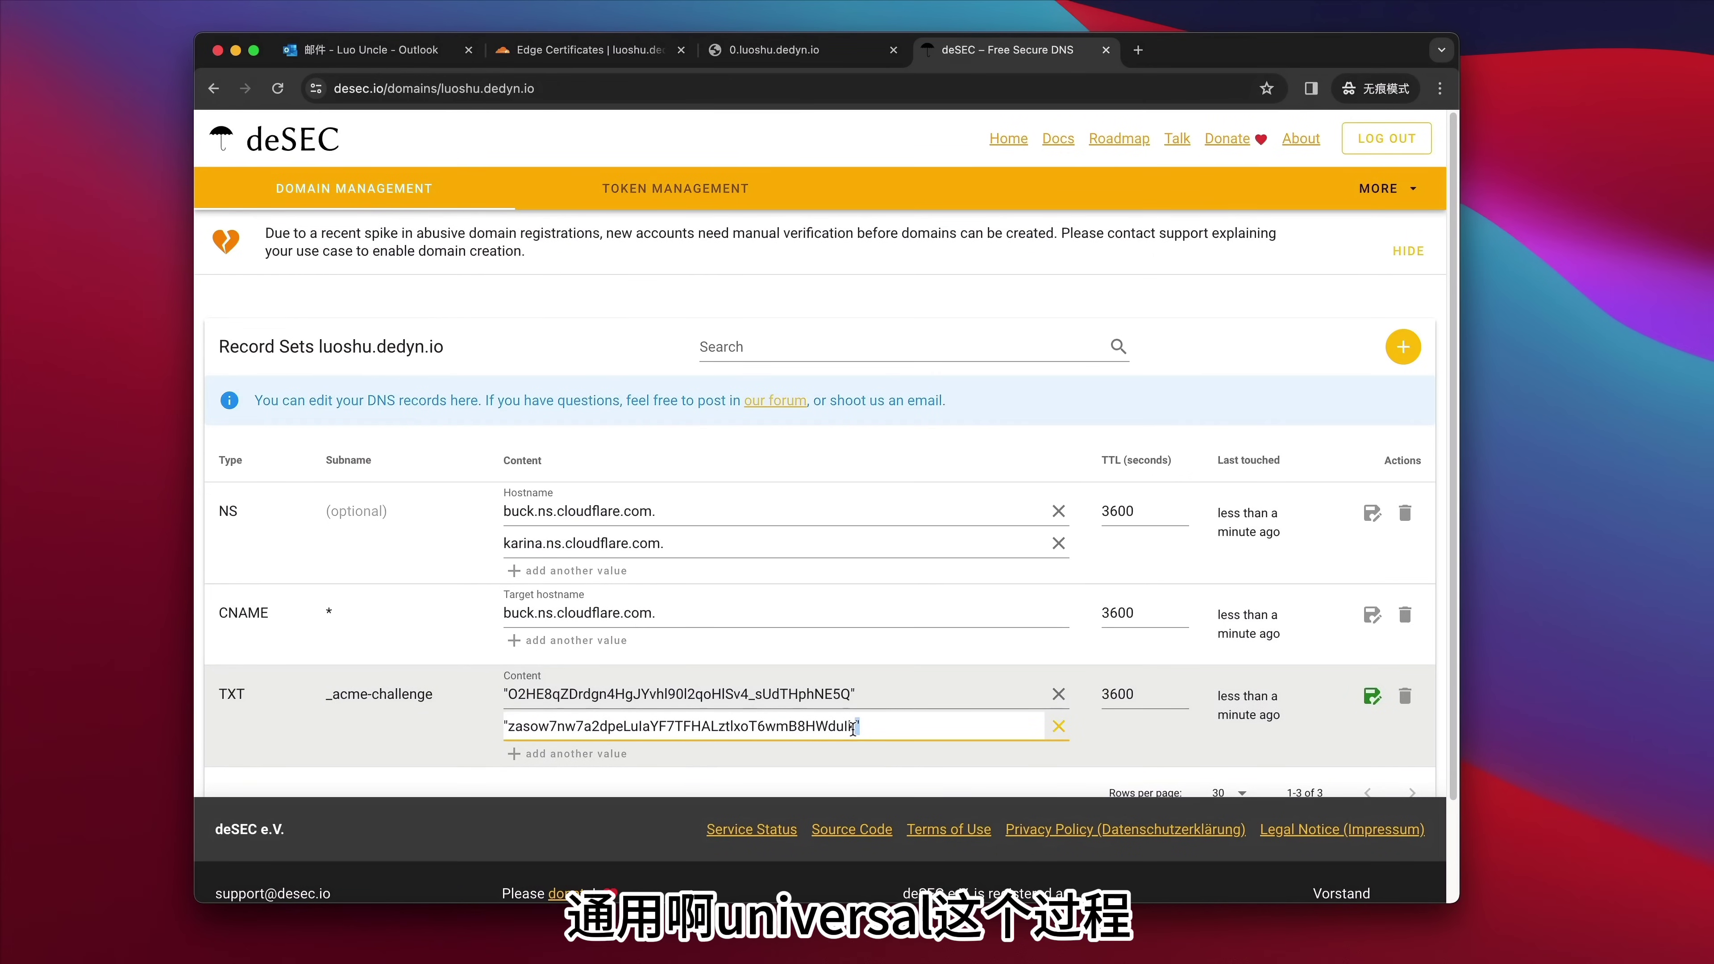
- Reload Cloudflare's Edge Certificates page until validation has been processed, and expand the Universal certificate for *.luoshu.dedyn.io to check its status
{"action": "left_click", "coordinate": [587, 49]}
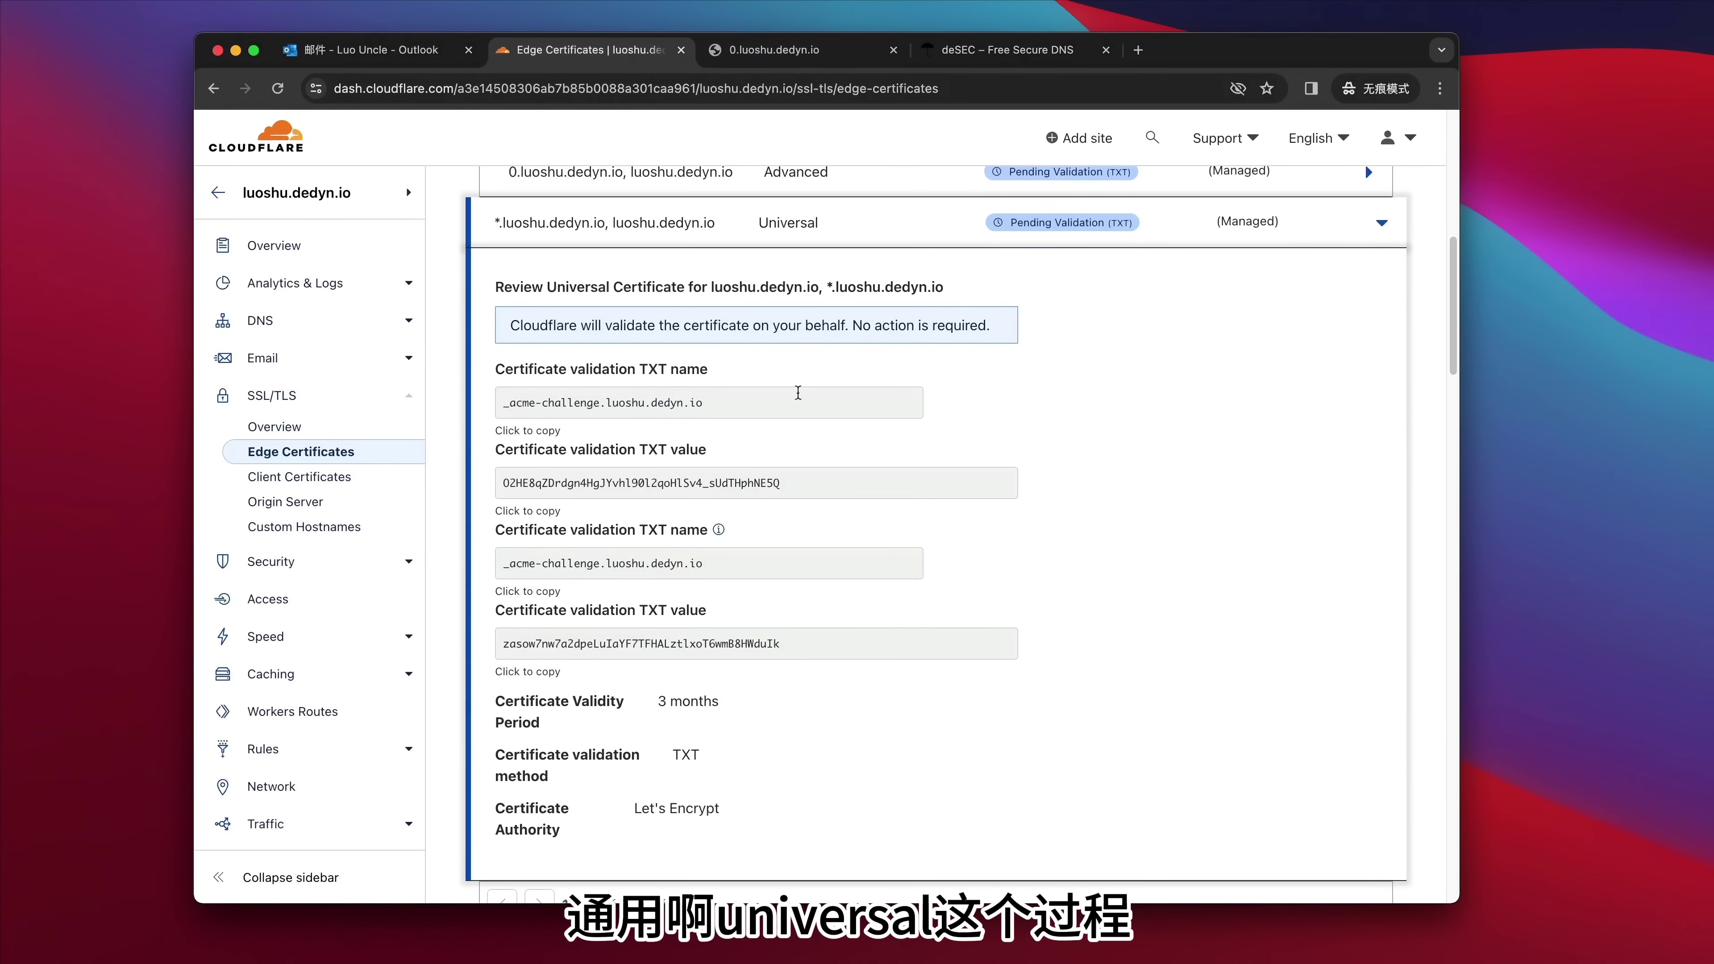
{"action": "scroll", "coordinate": [1080, 540], "scroll_direction": "up", "scroll_amount": 3}
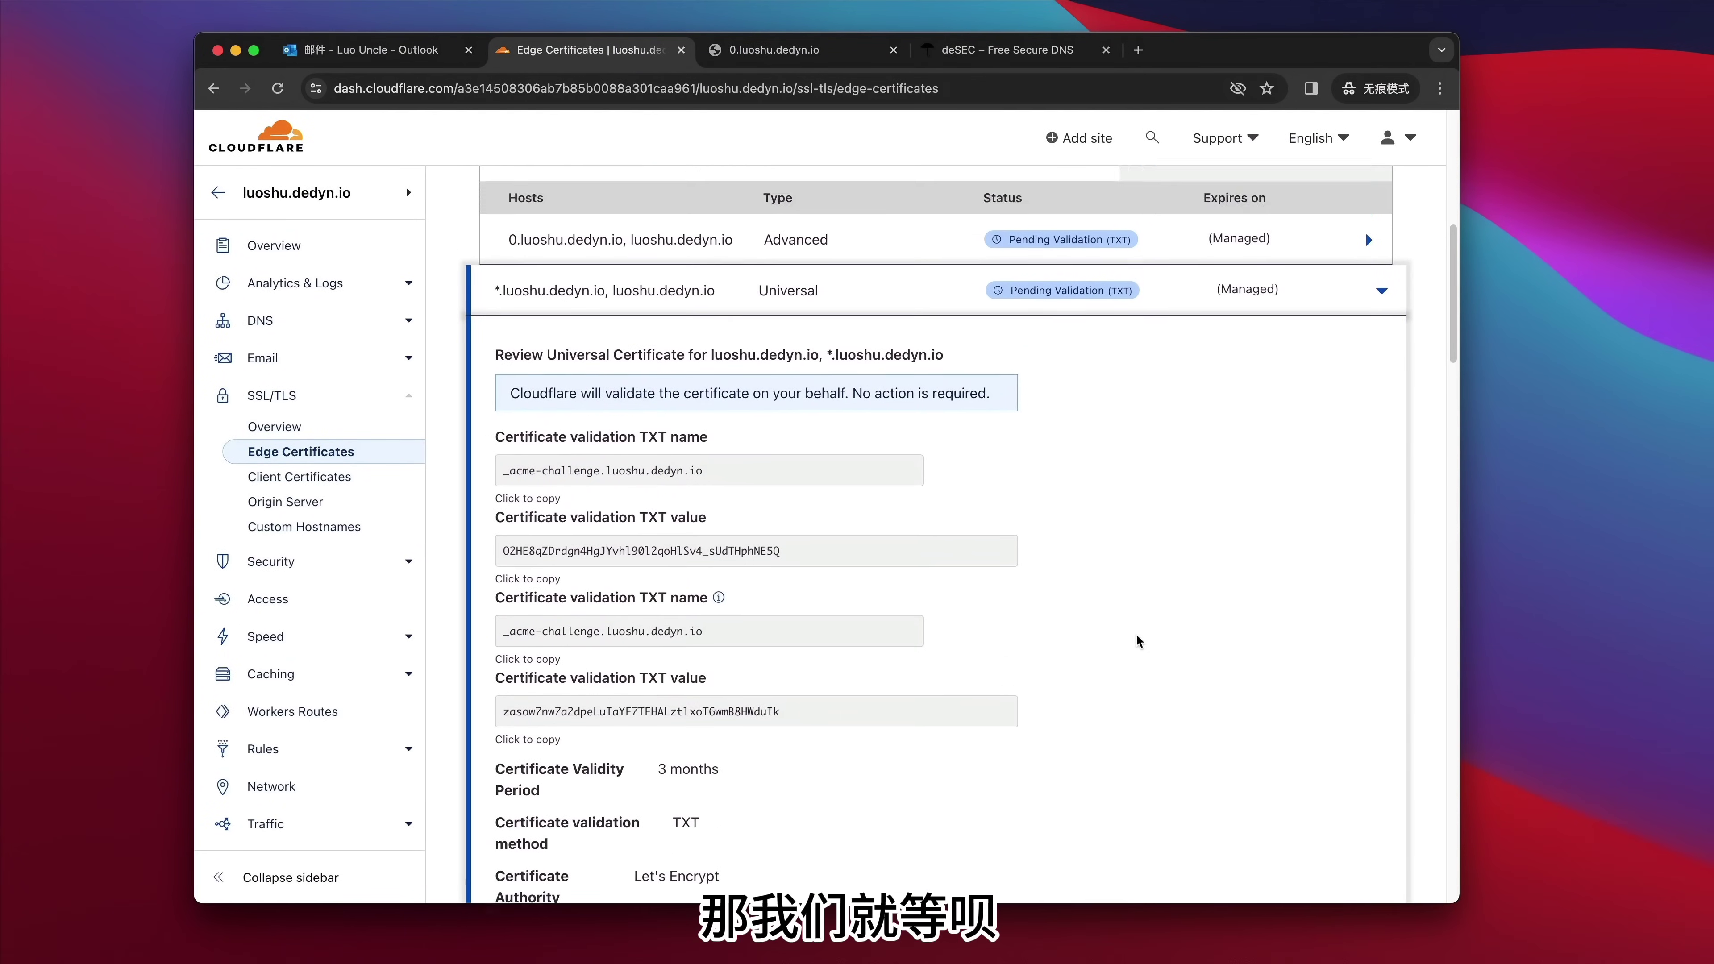
{"action": "left_click", "coordinate": [277, 89]}
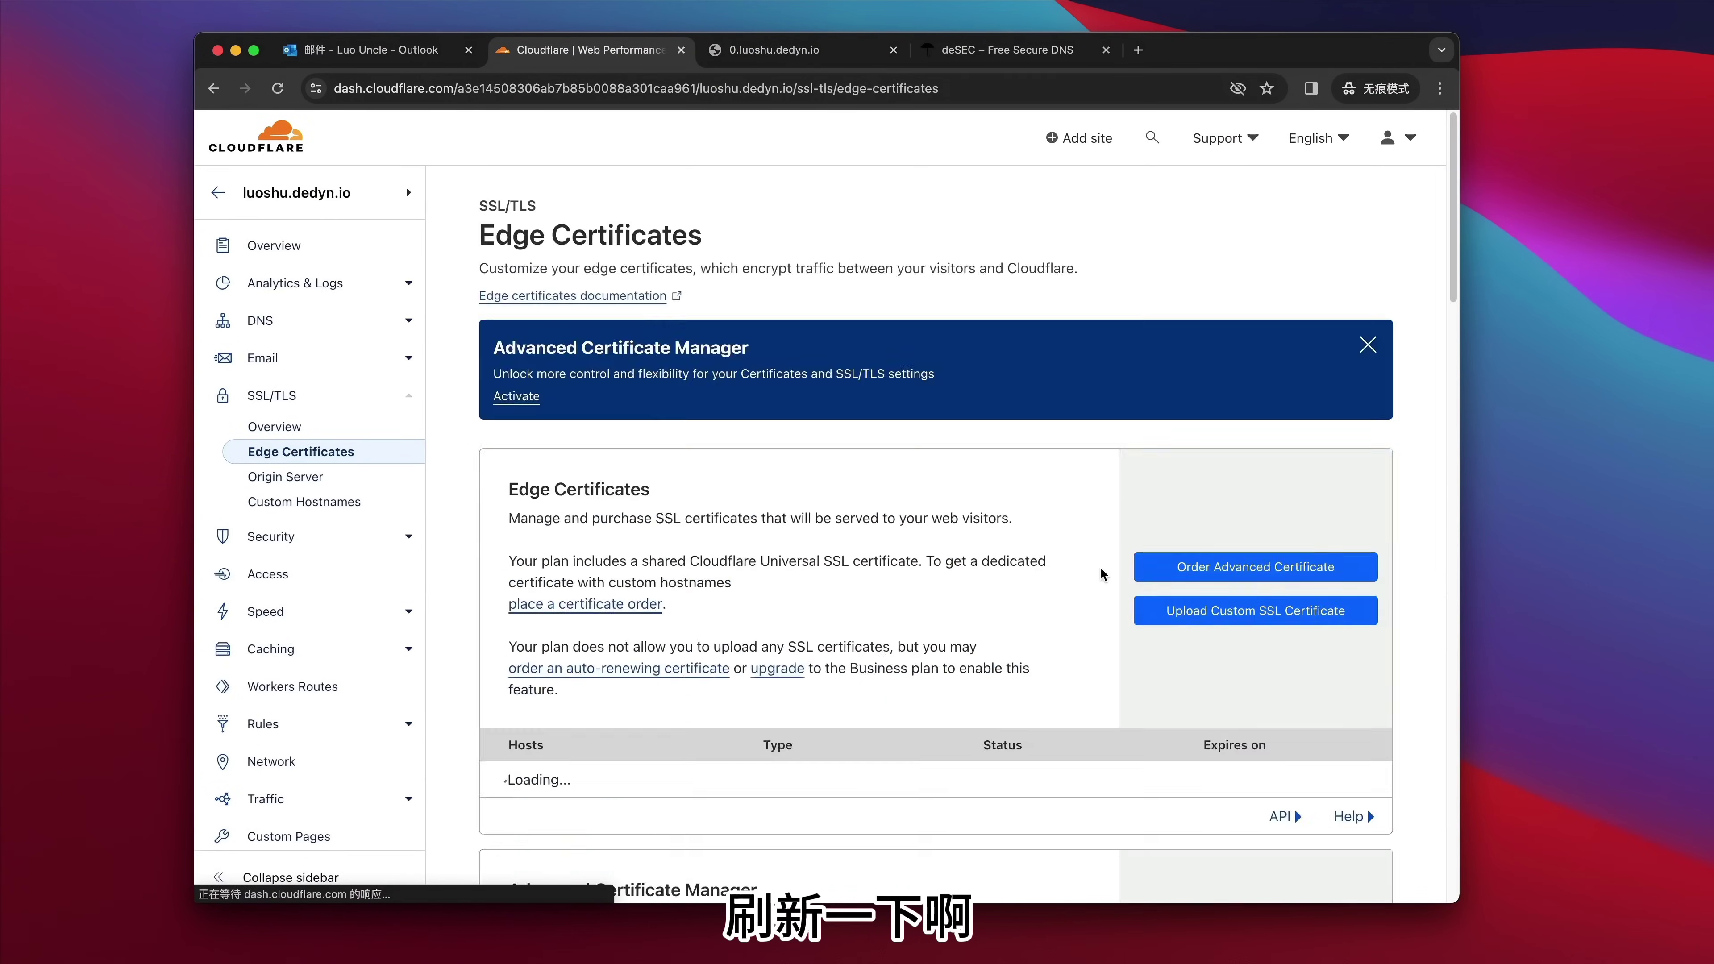
{"action": "scroll", "coordinate": [928, 648], "scroll_direction": "up", "scroll_amount": 2}
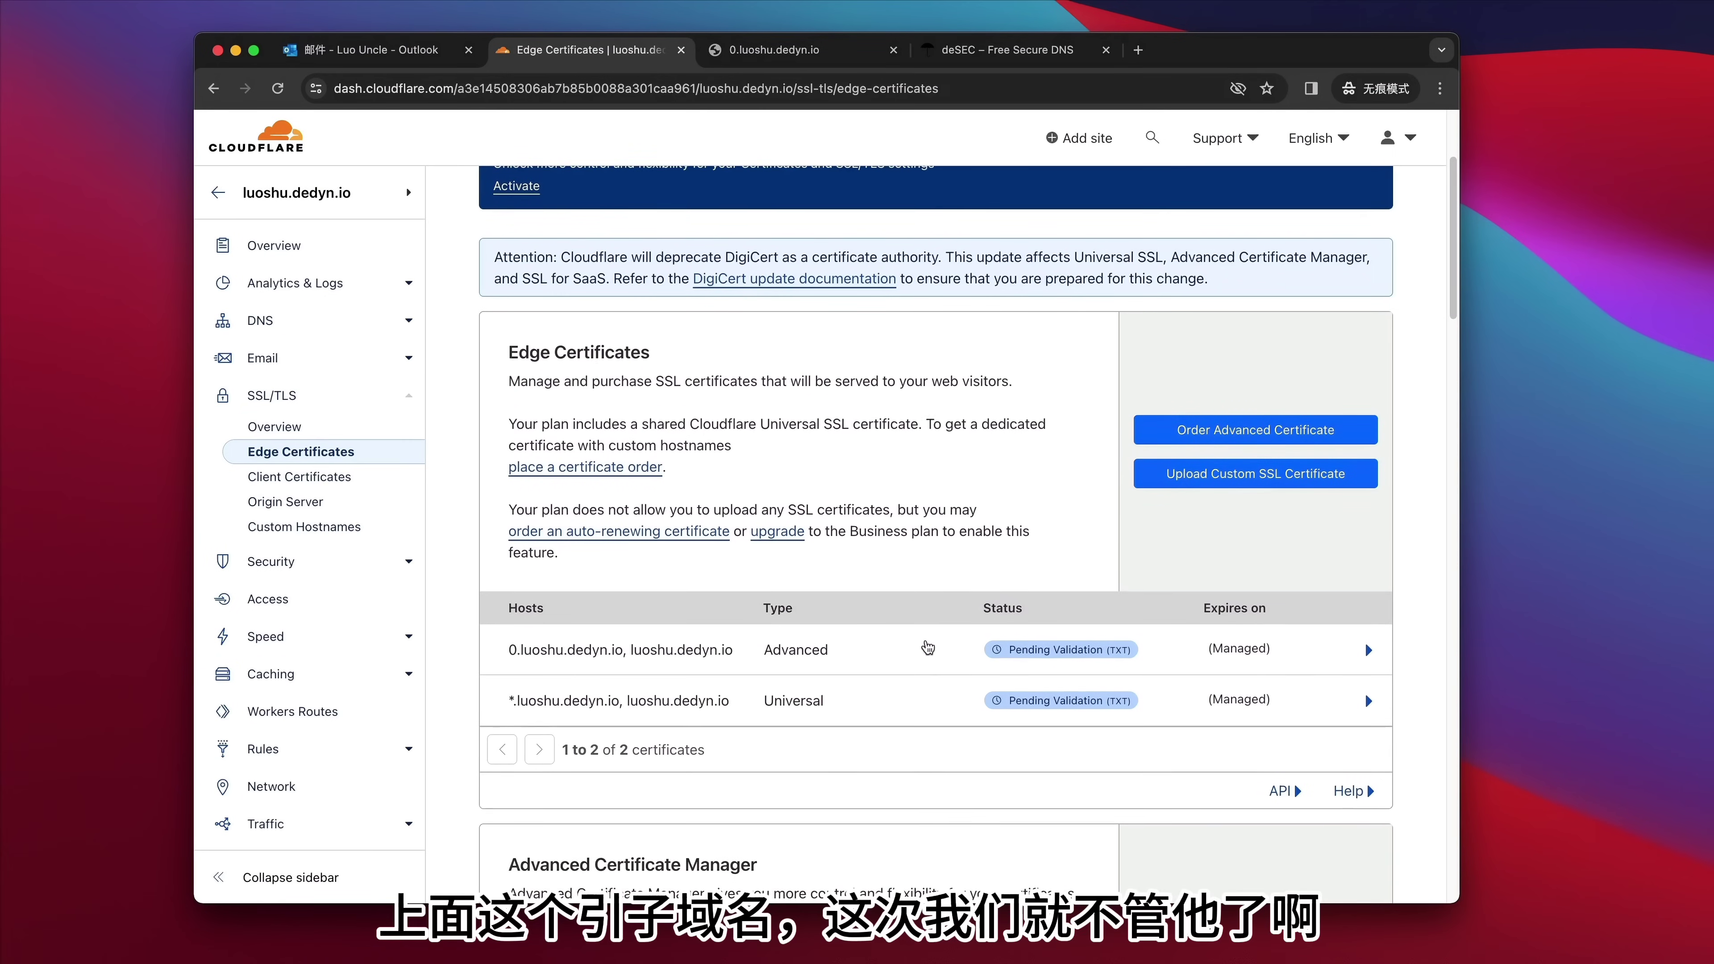
{"action": "scroll", "coordinate": [928, 647], "scroll_direction": "down", "scroll_amount": 4}
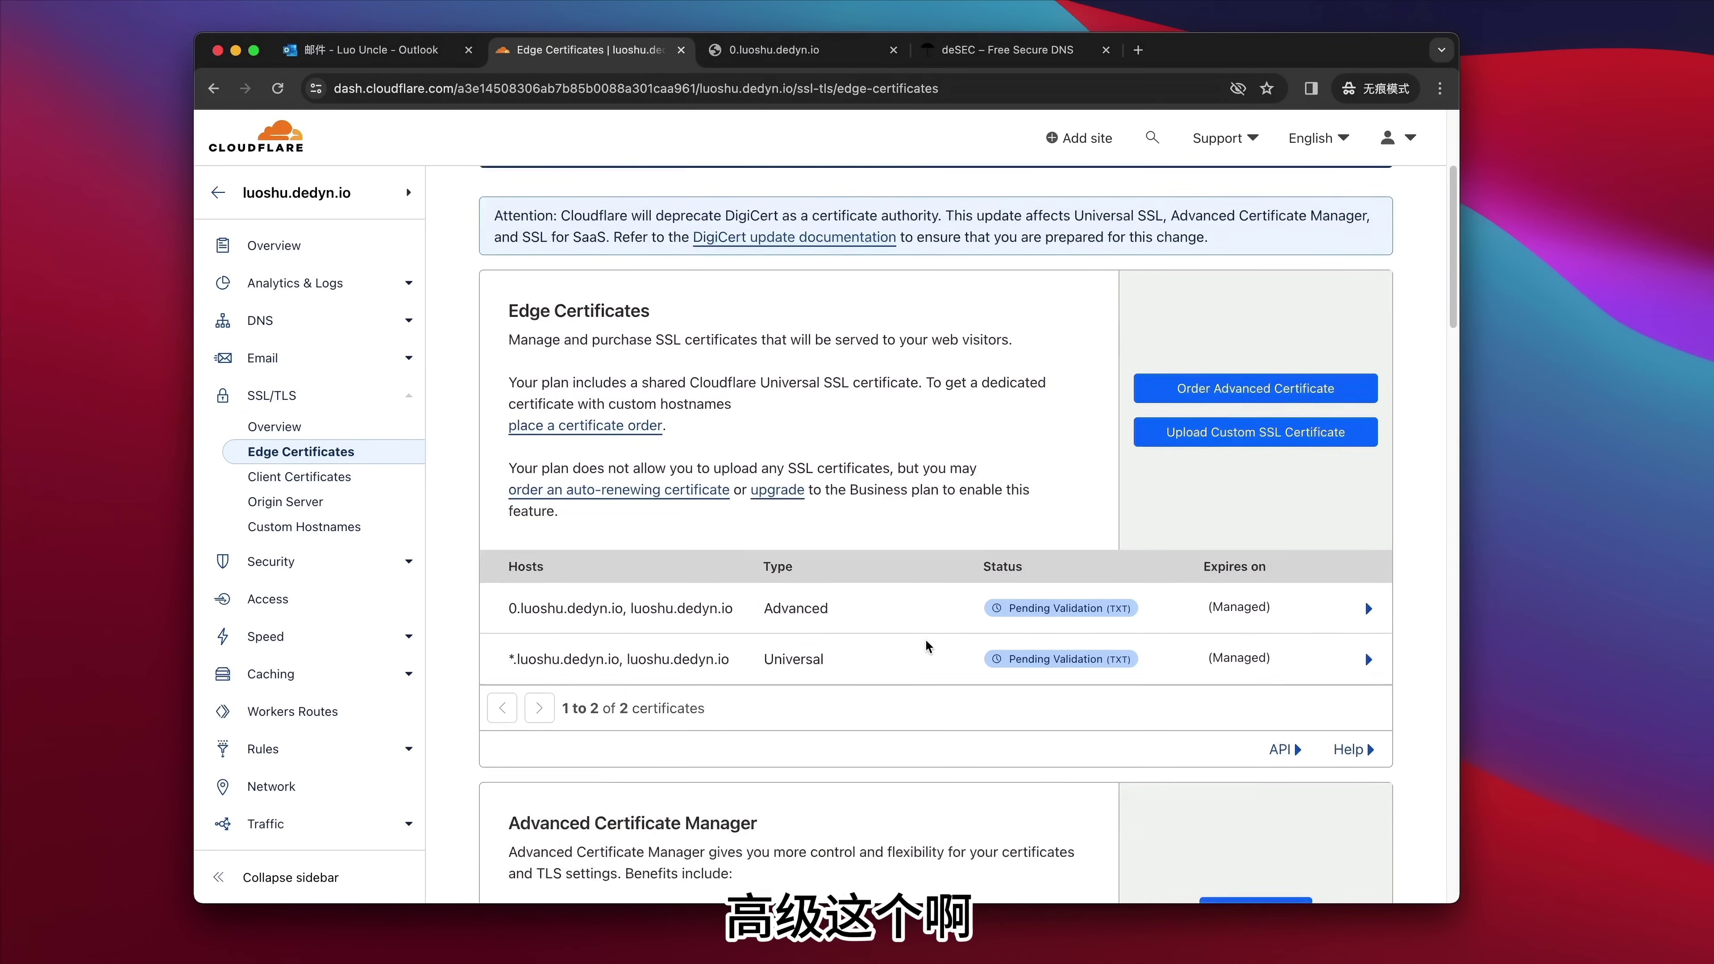
{"action": "scroll", "coordinate": [926, 646], "scroll_direction": "up", "scroll_amount": 4}
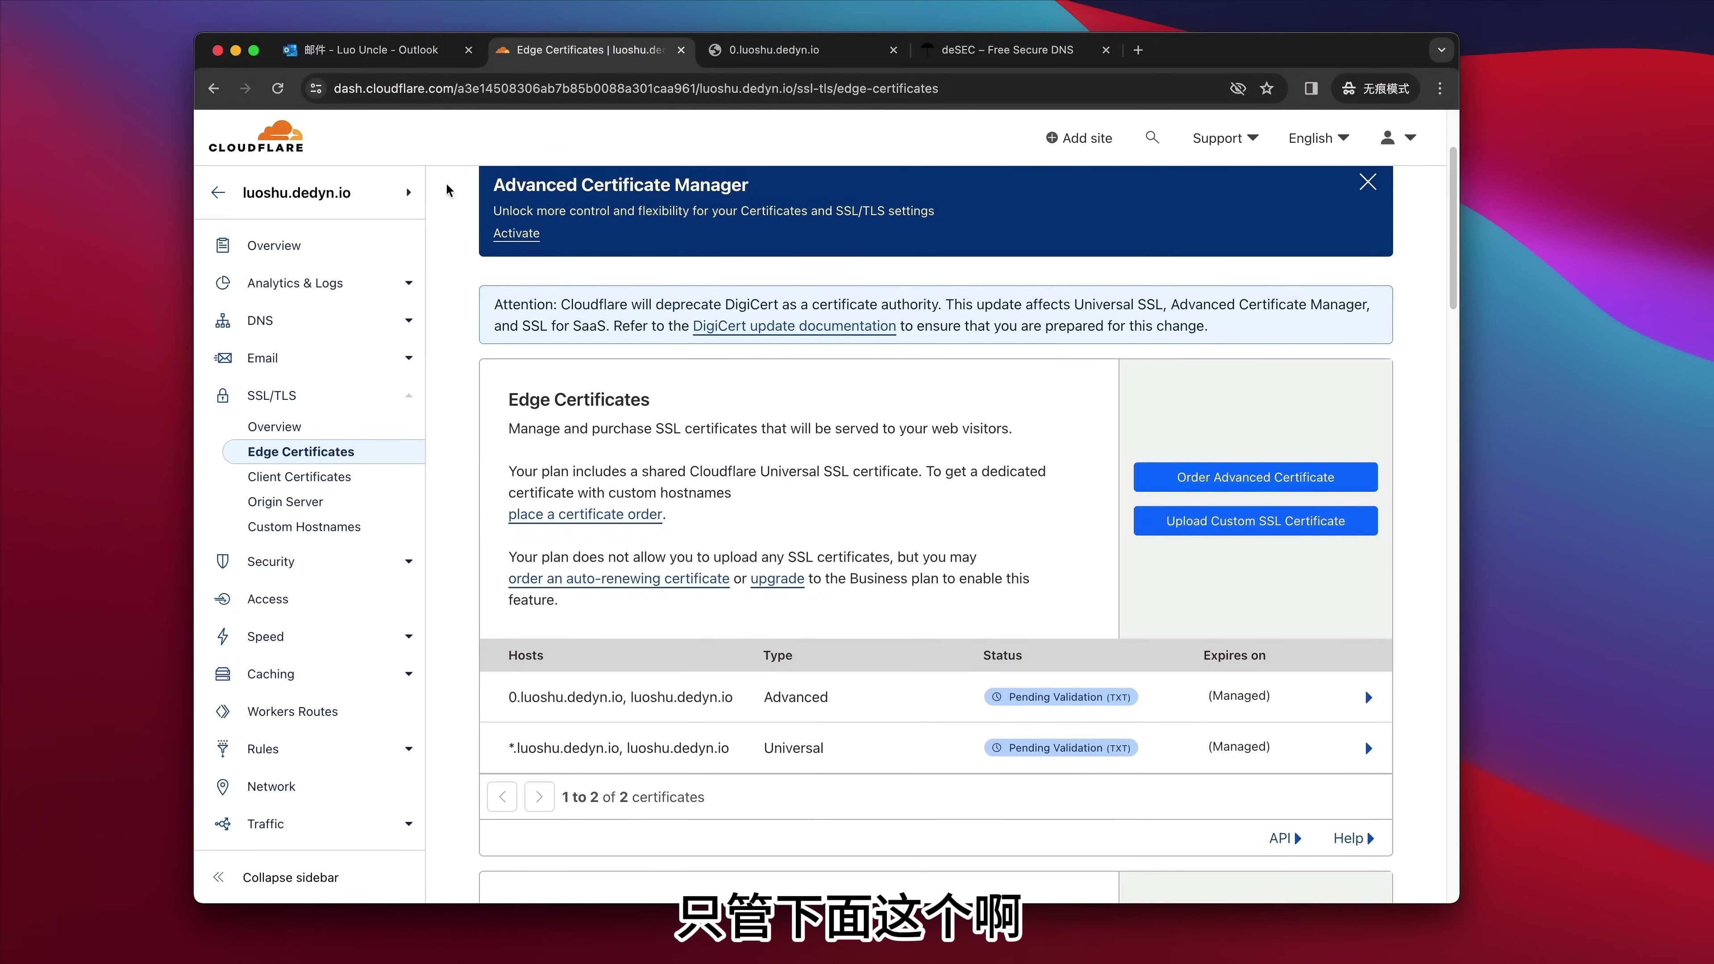
{"action": "left_click", "coordinate": [281, 90]}
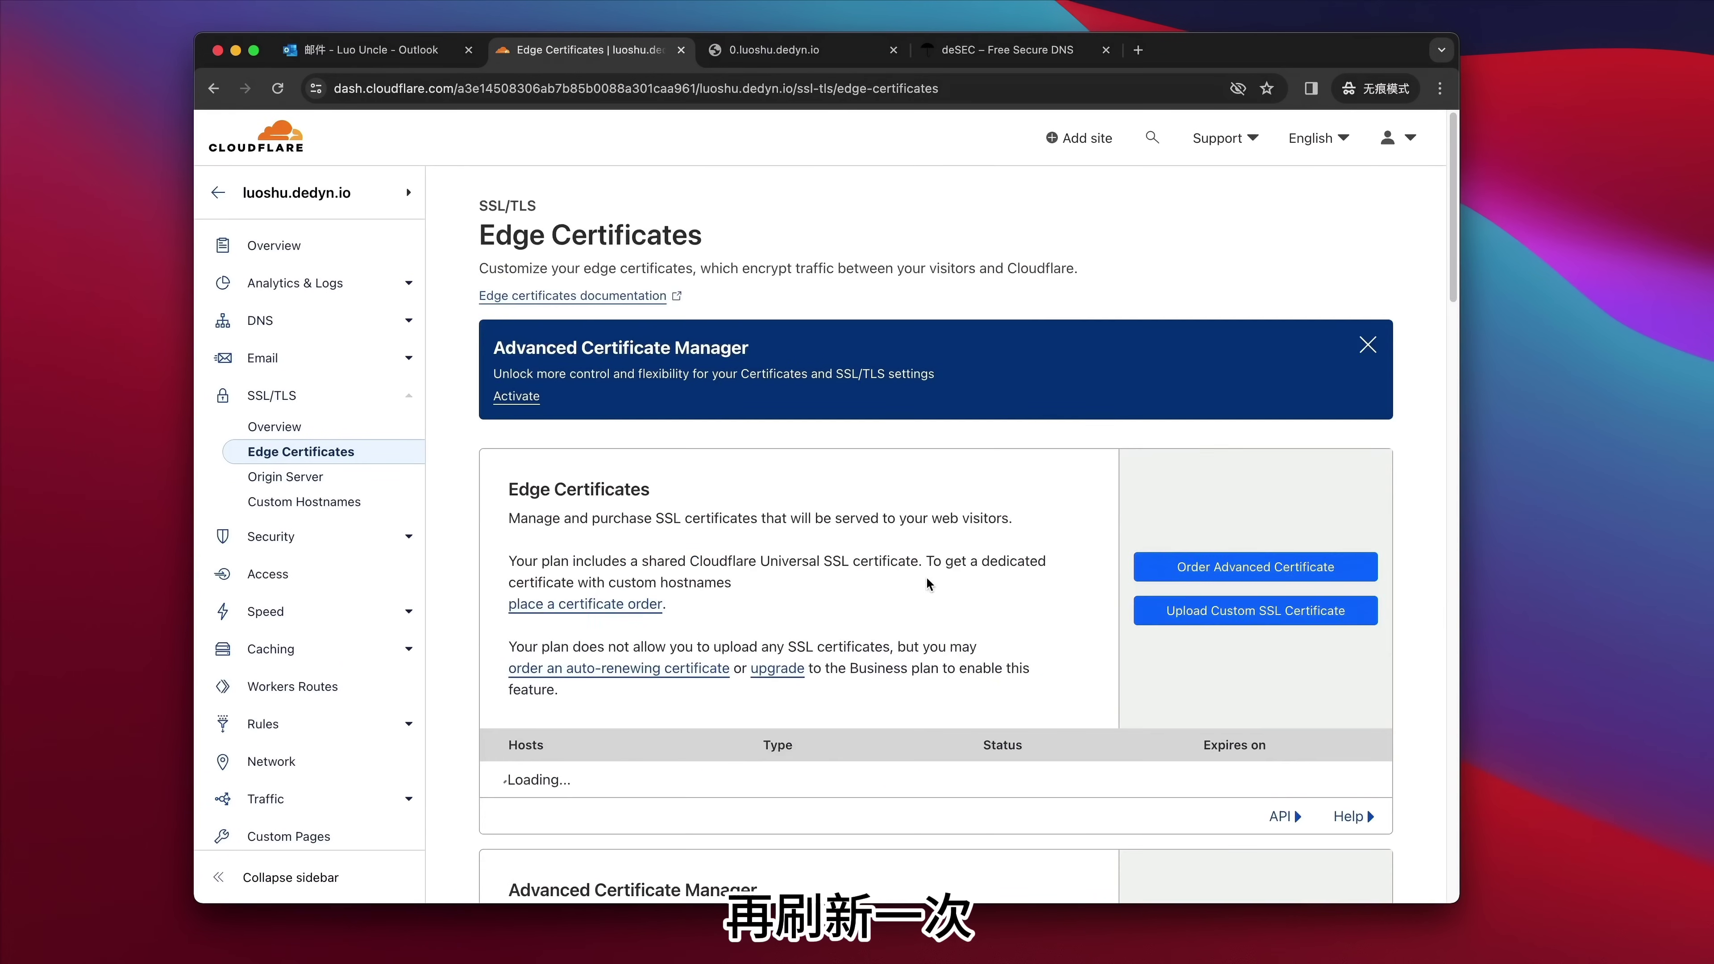
{"action": "double_click", "coordinate": [977, 637]}
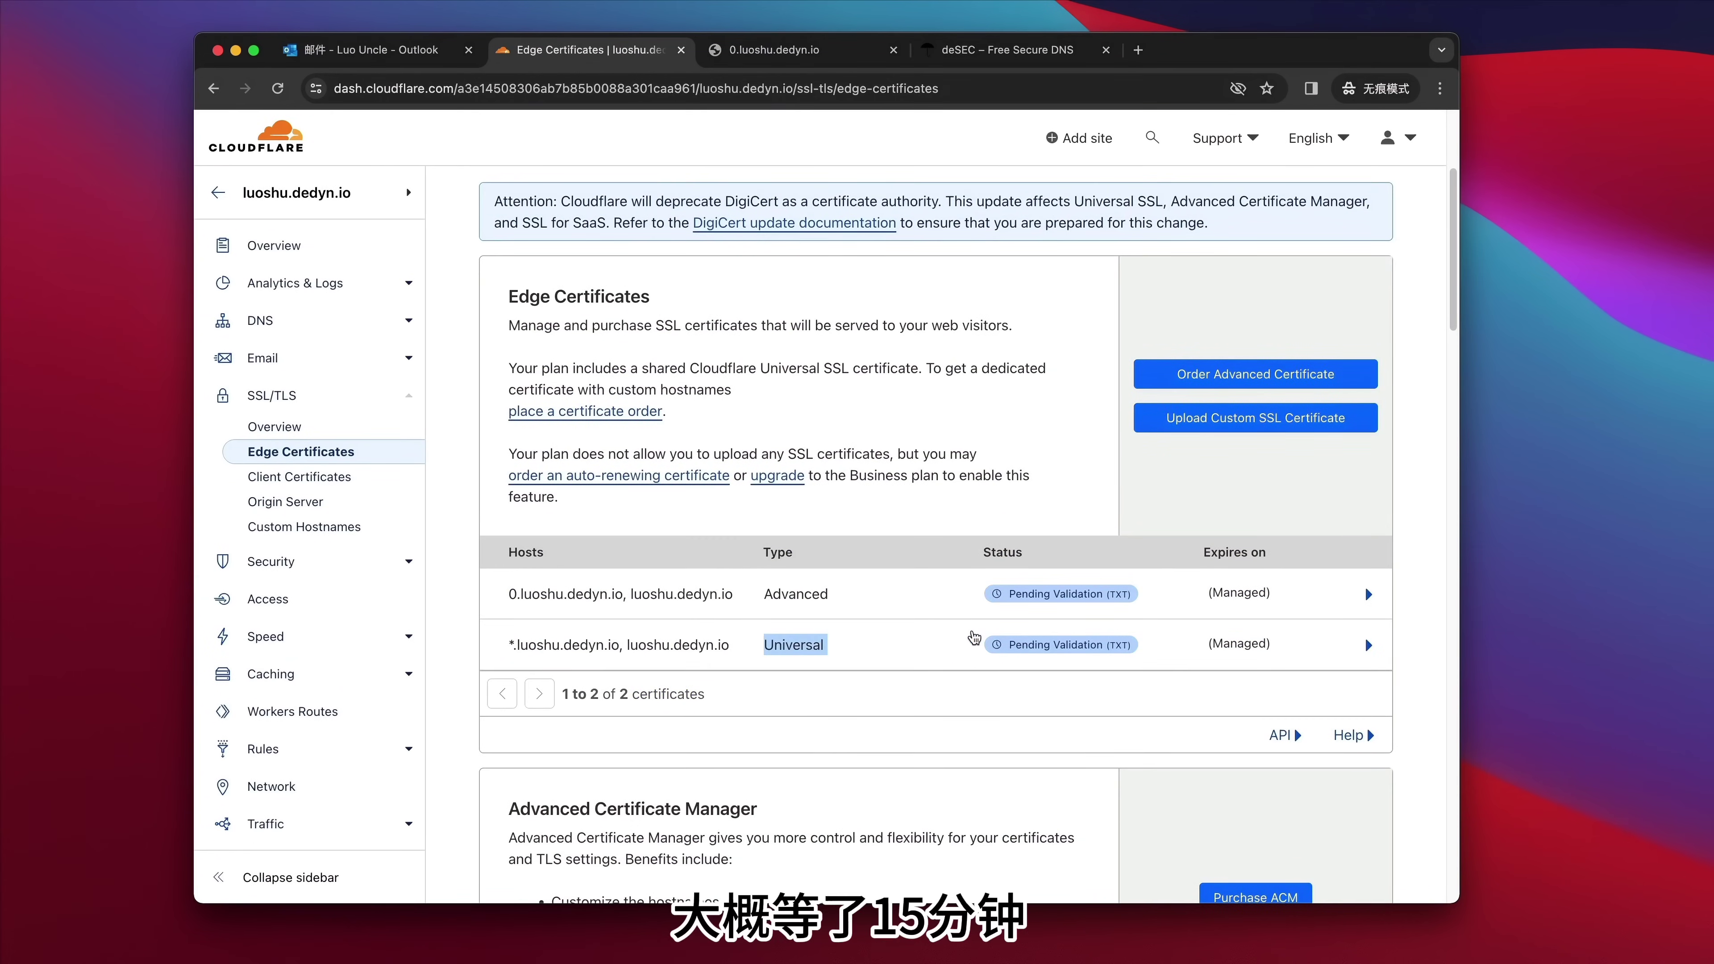
{"action": "left_click", "coordinate": [974, 636]}
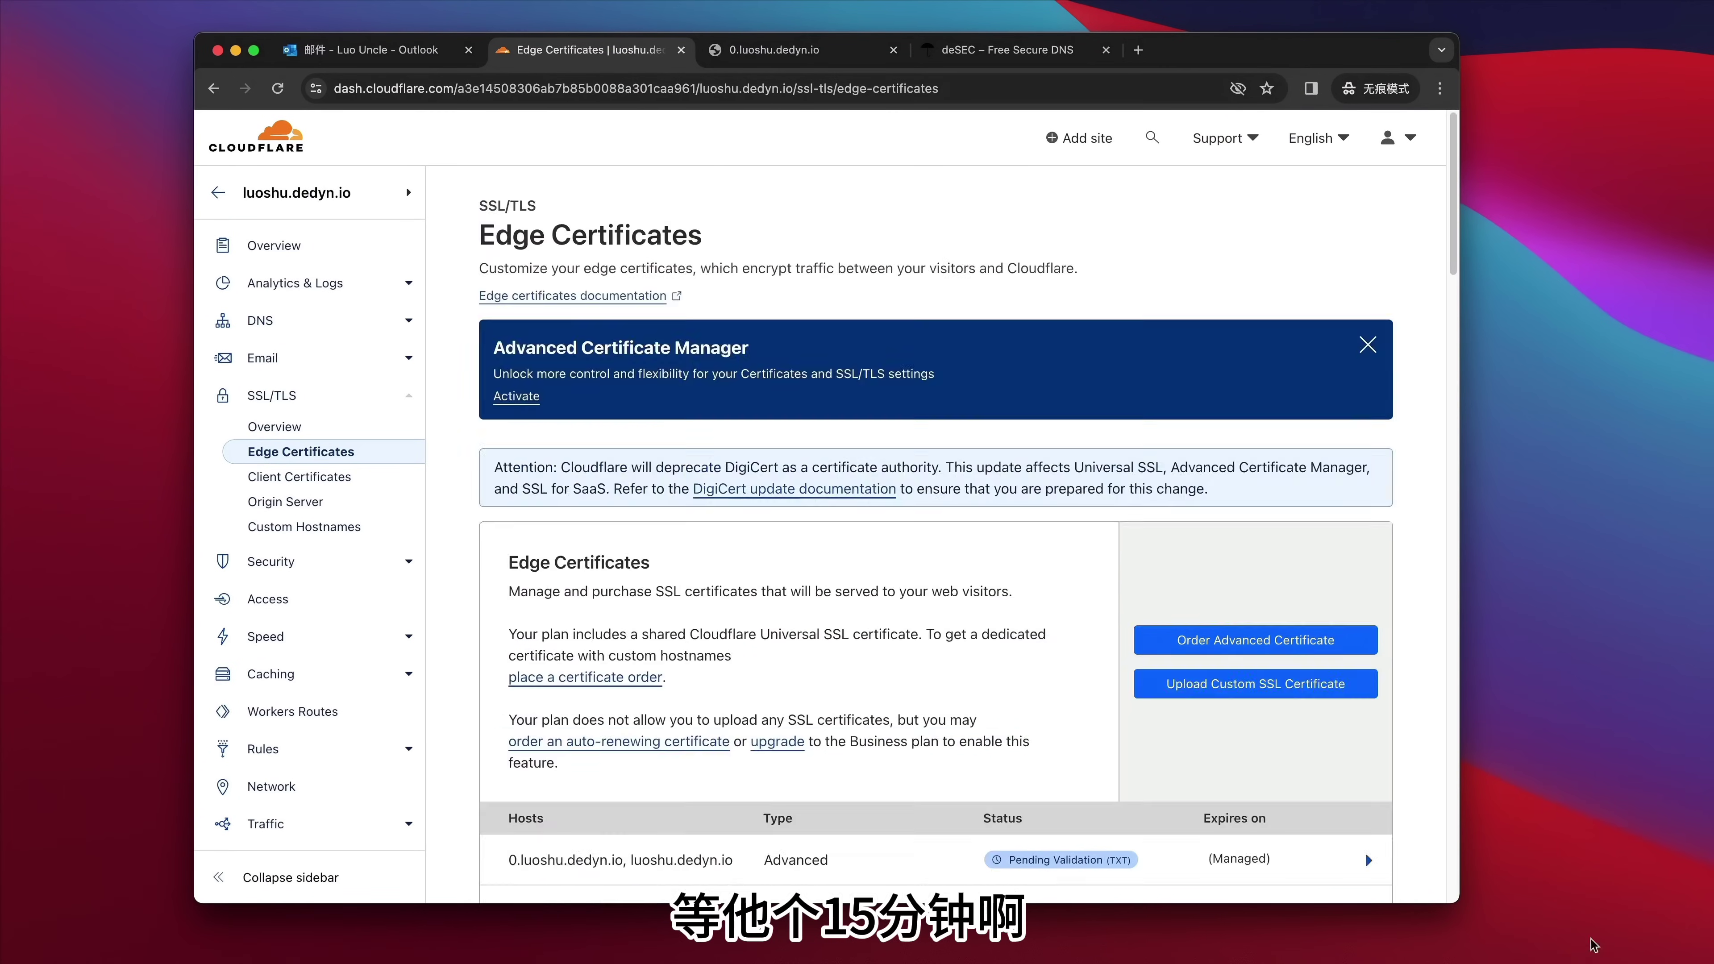
{"action": "key", "text": "super+r"}
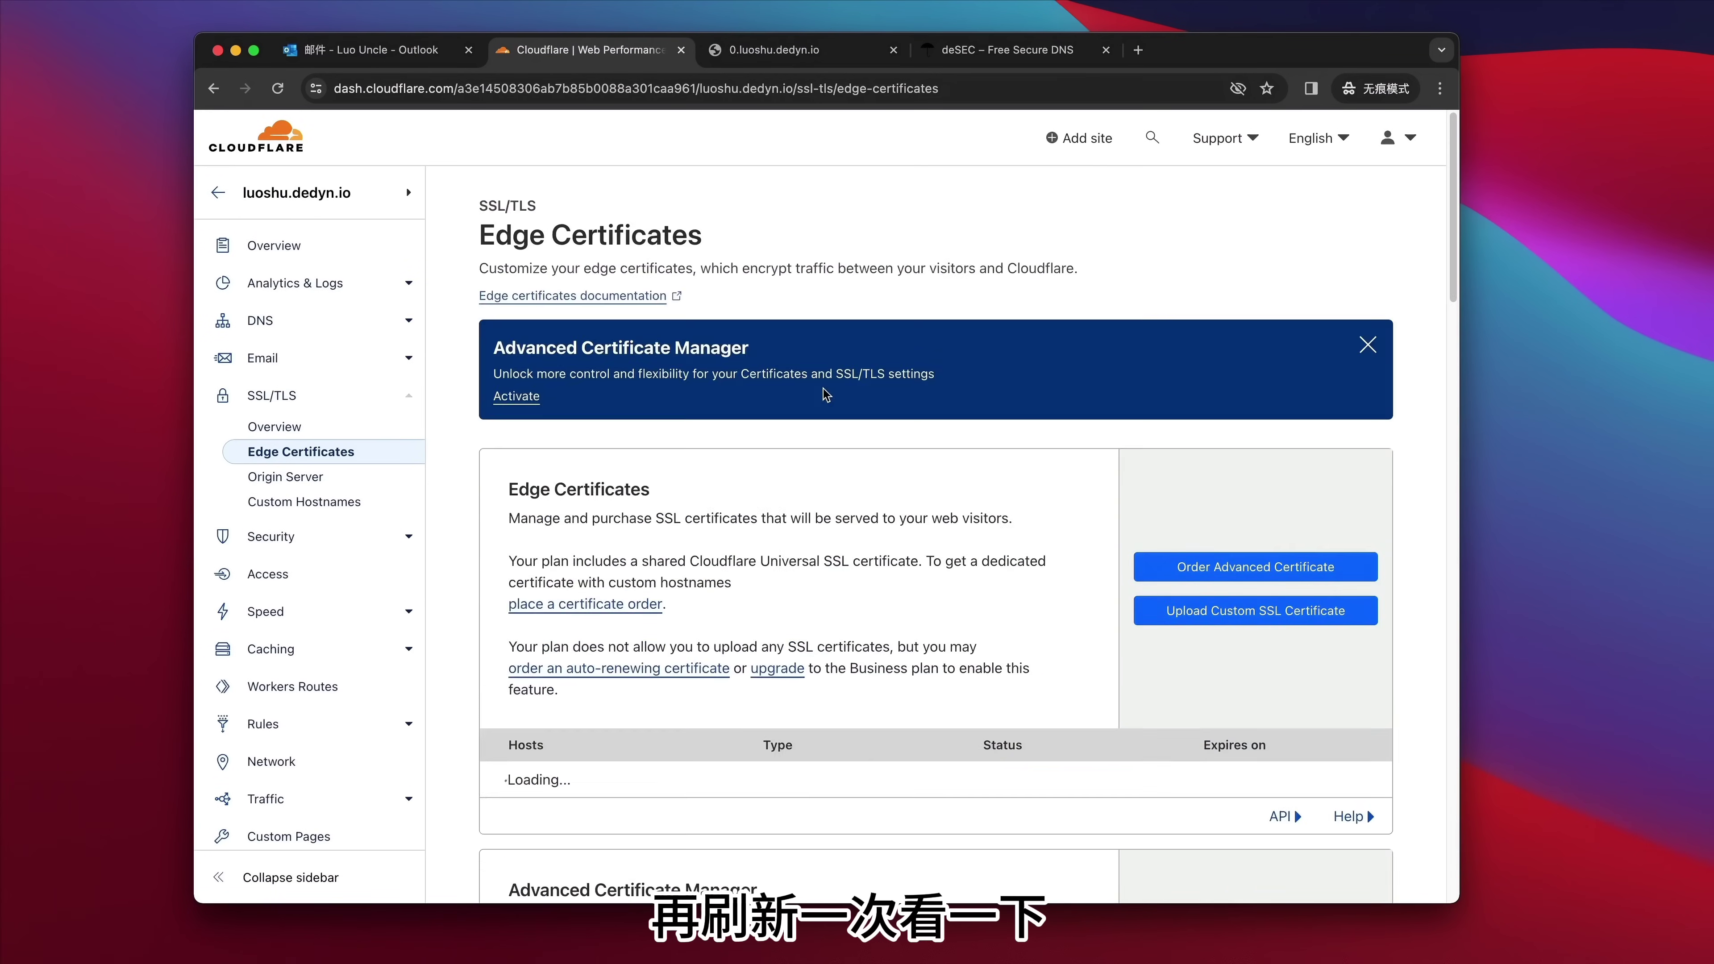
{"action": "left_click", "coordinate": [1059, 627]}
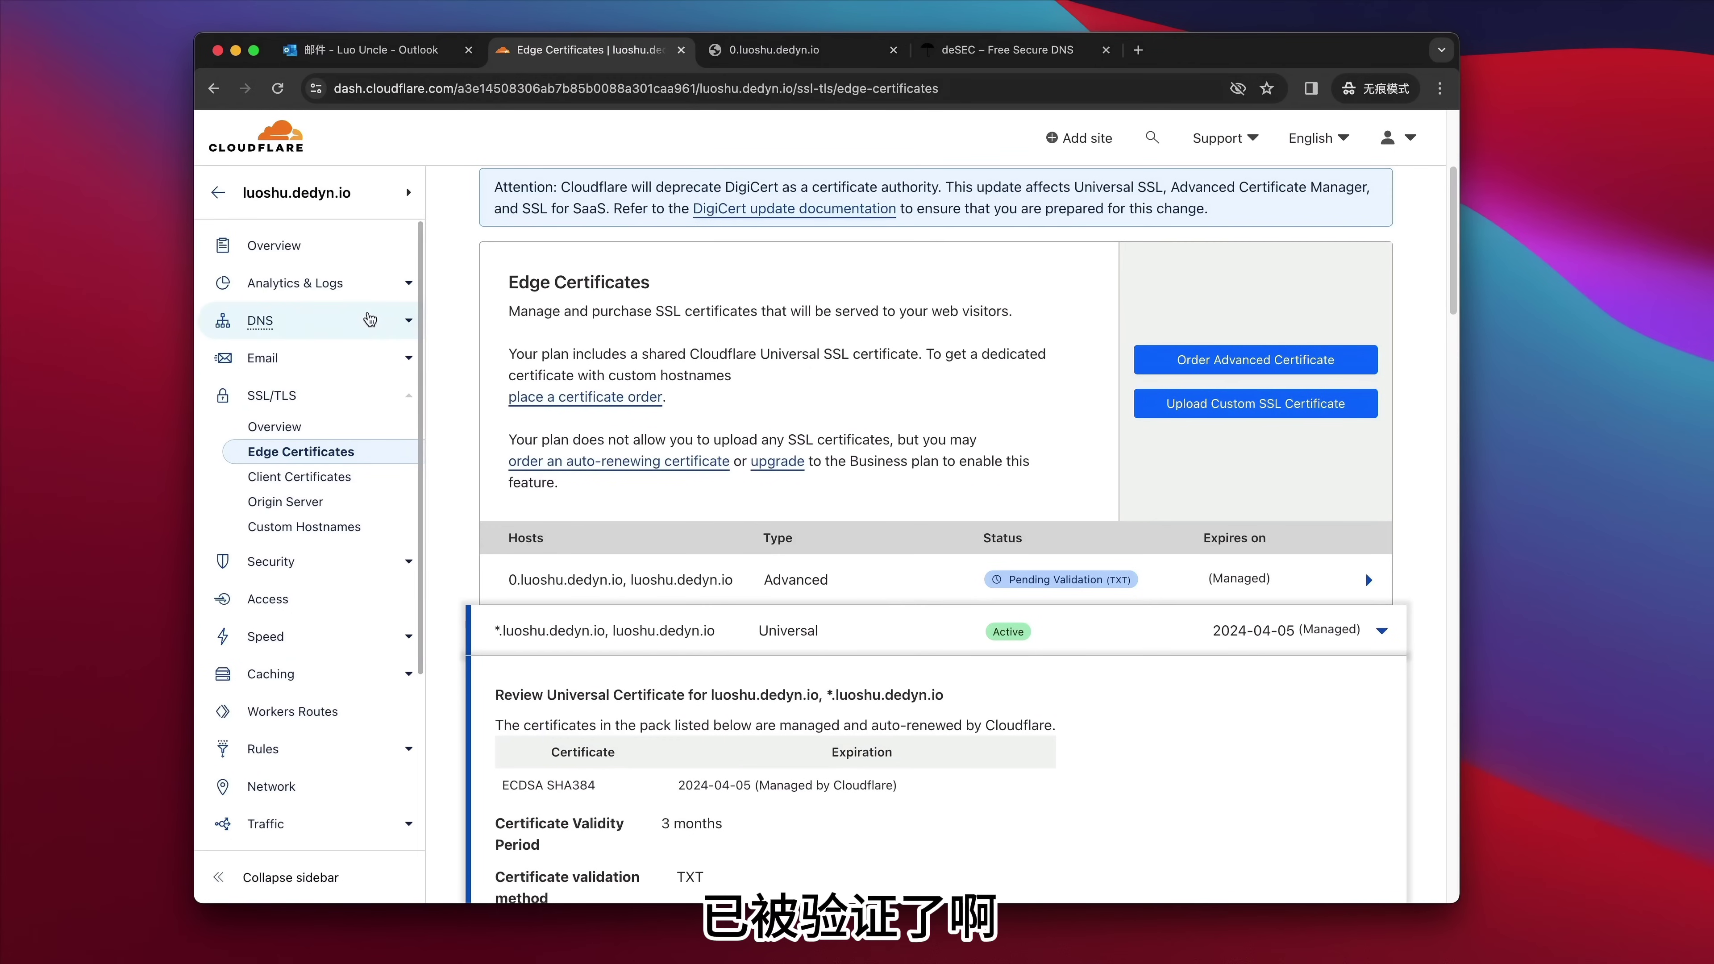
- Reload the 0.luoshu.dedyn.io page and check its response over the secure connection
{"action": "left_click", "coordinate": [774, 54]}
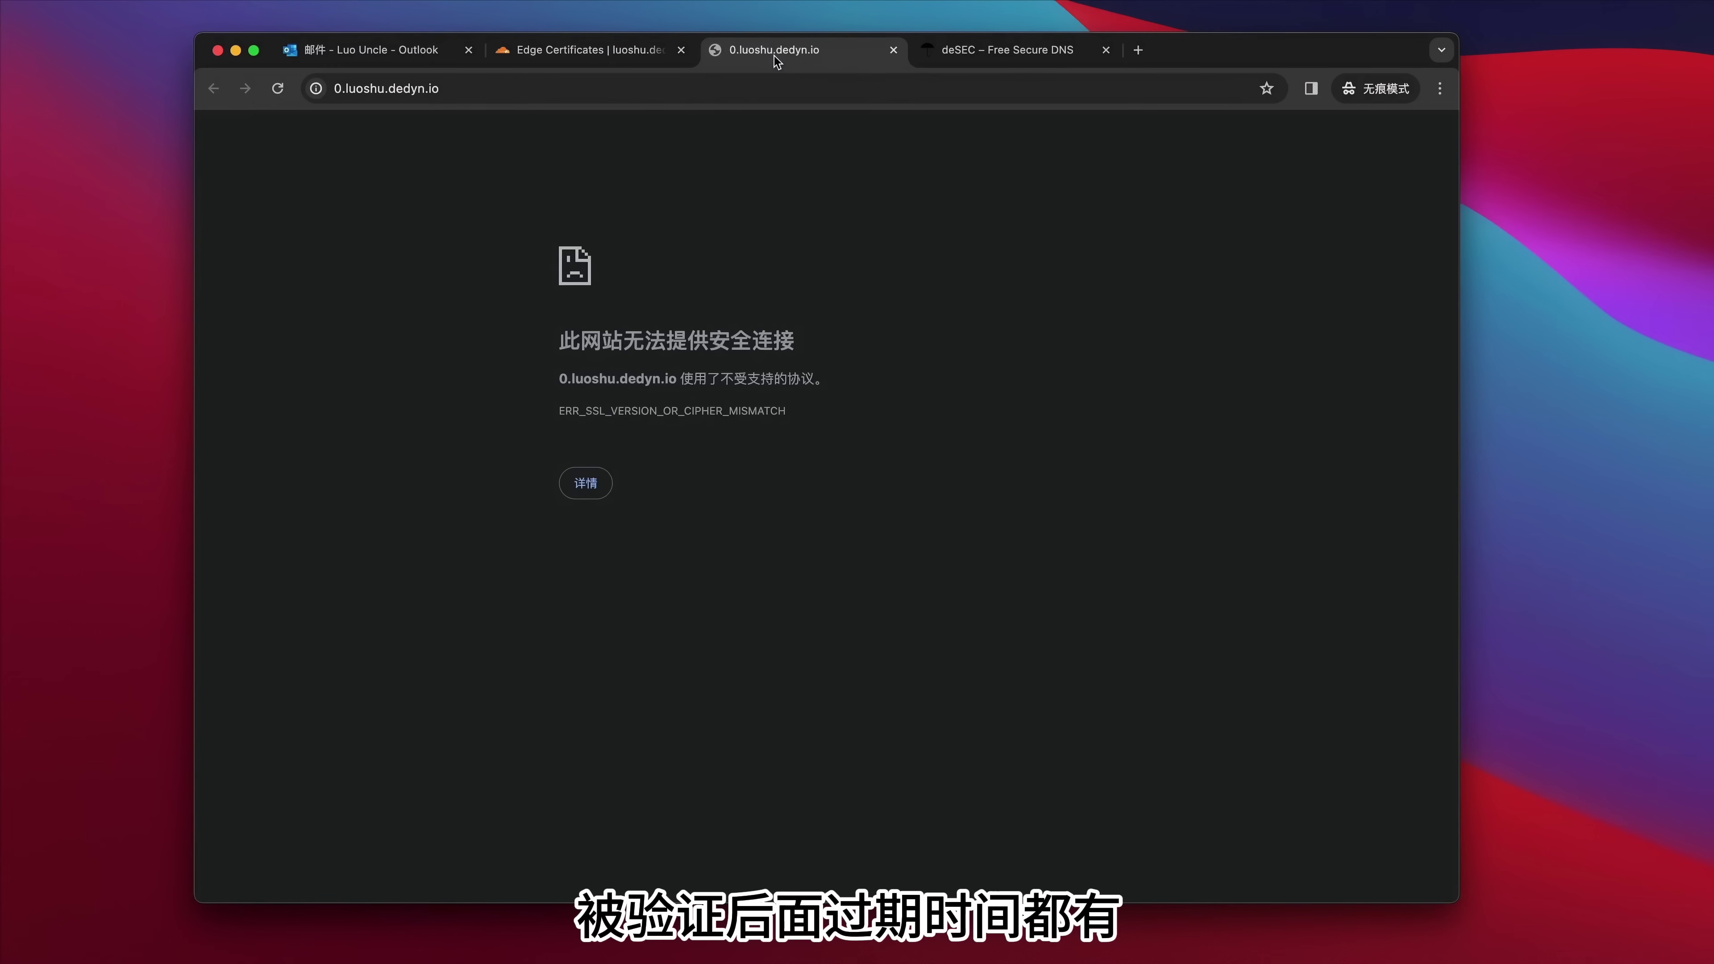
{"action": "left_click", "coordinate": [277, 89]}
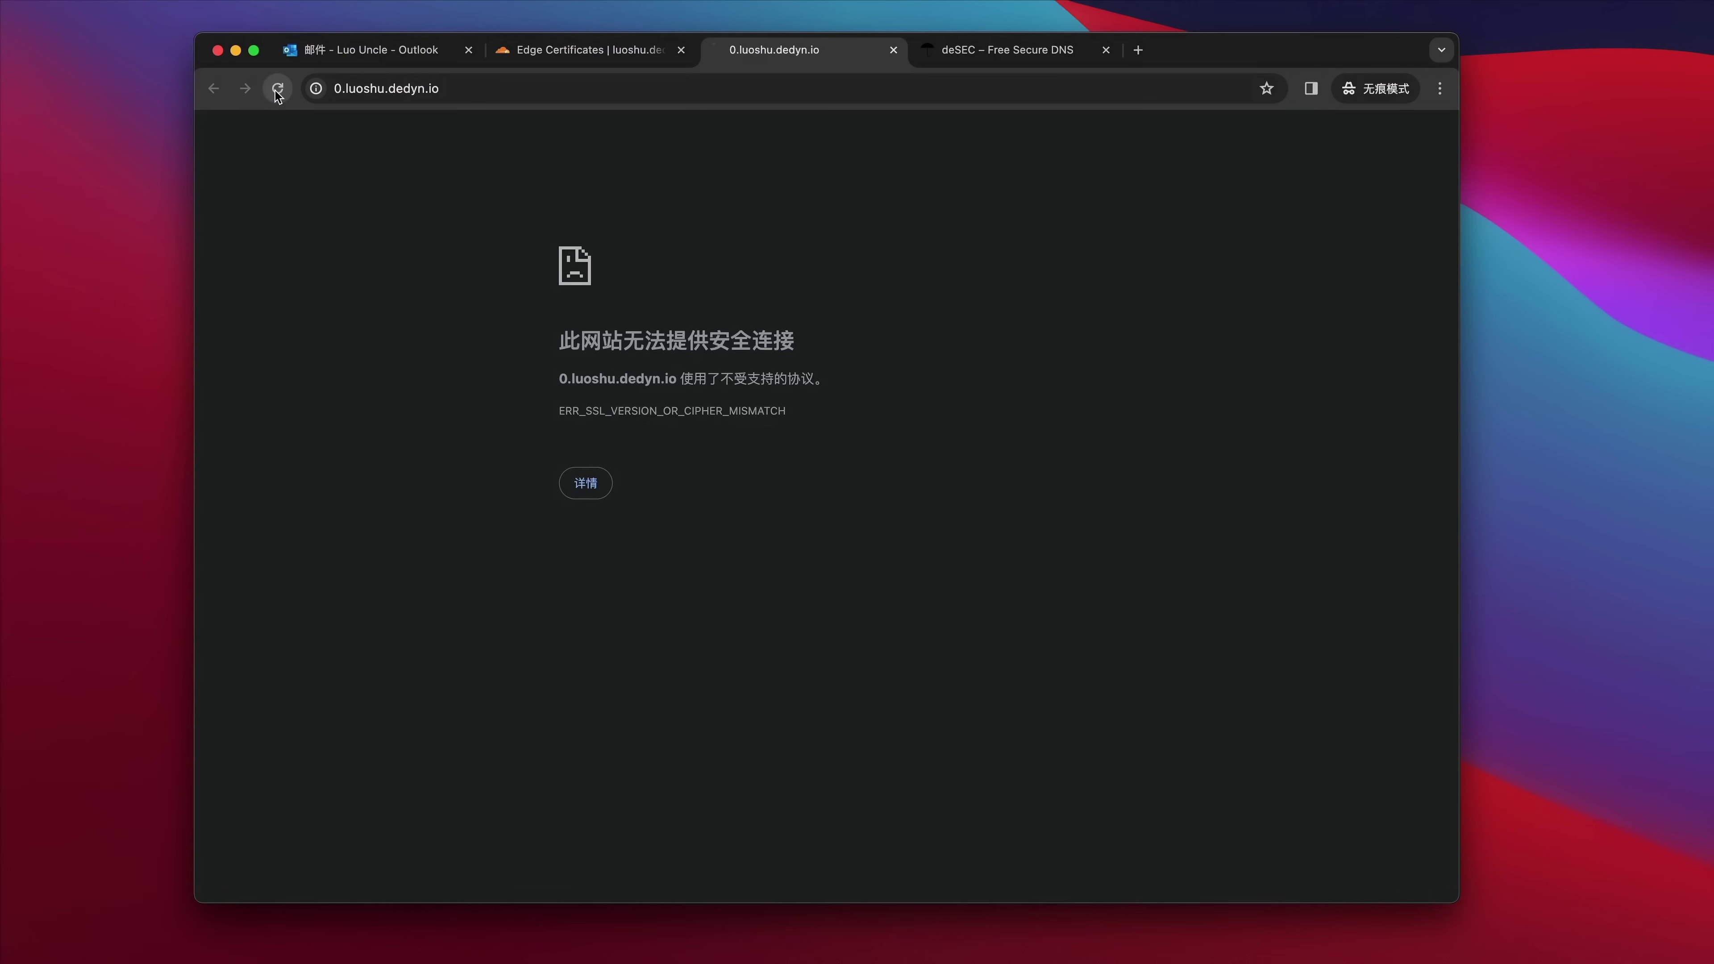
{"action": "left_click_drag", "start_coordinate": [813, 238], "coordinate": [177, 136]}
- Return to the Cloudflare account home, open the "friends" worker under Workers & Pages and view its Custom Domains list
{"action": "left_click", "coordinate": [592, 68]}
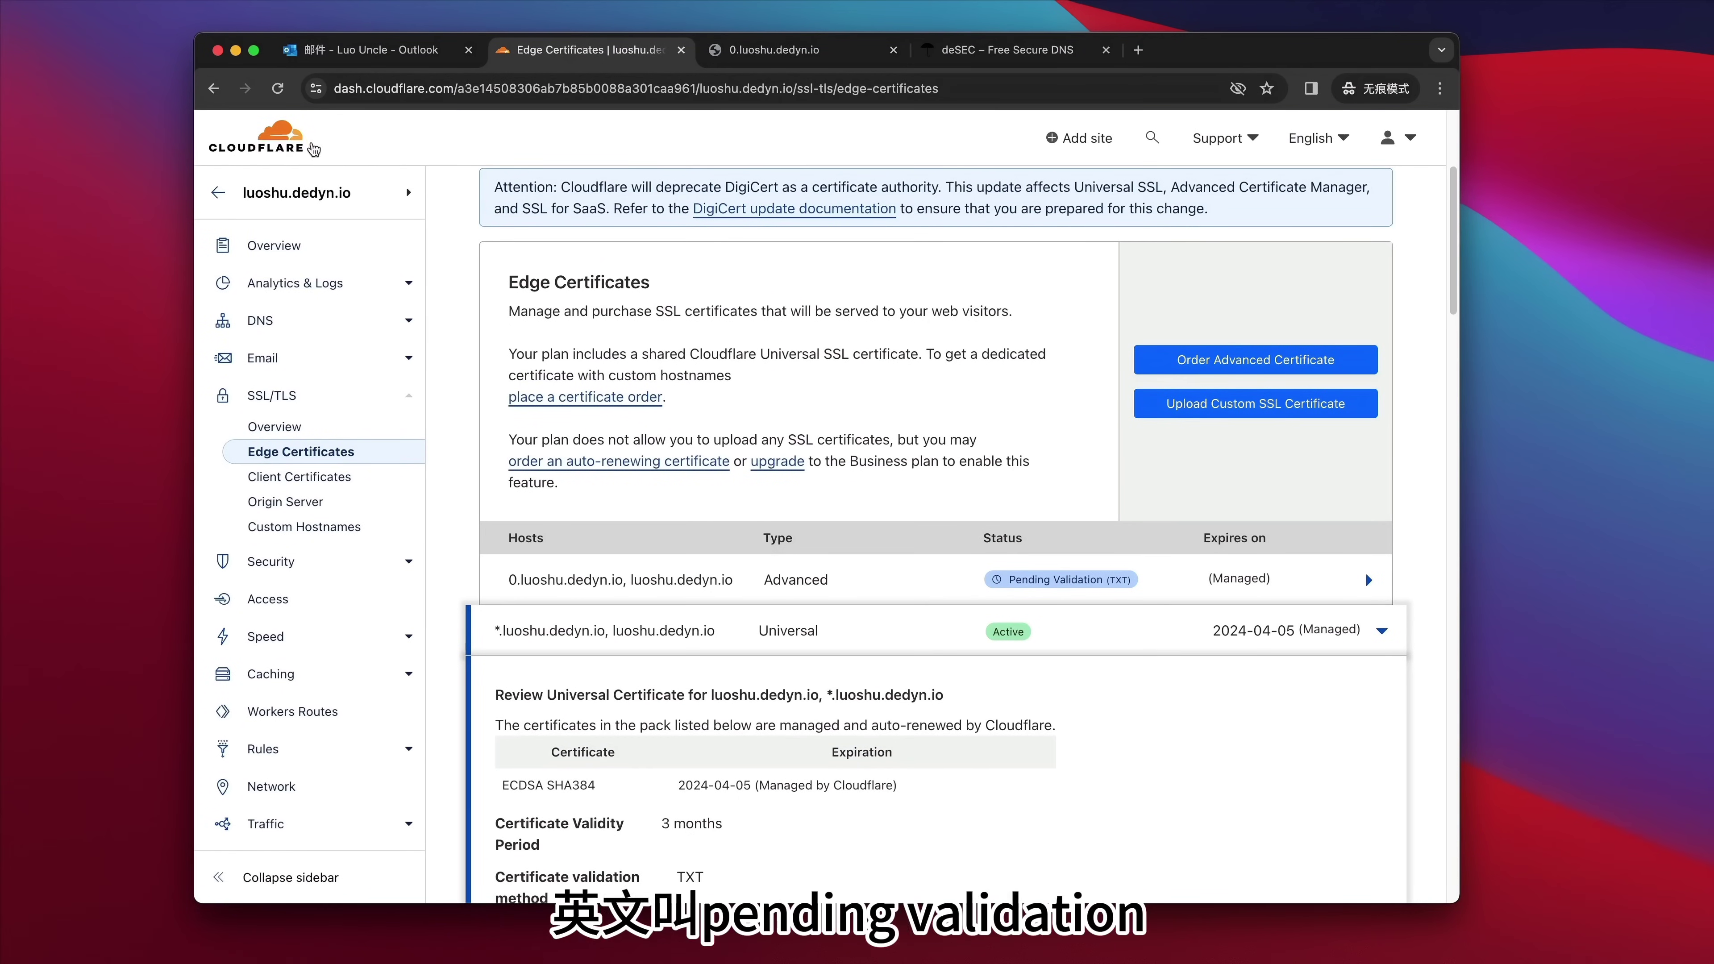
{"action": "left_click", "coordinate": [313, 145]}
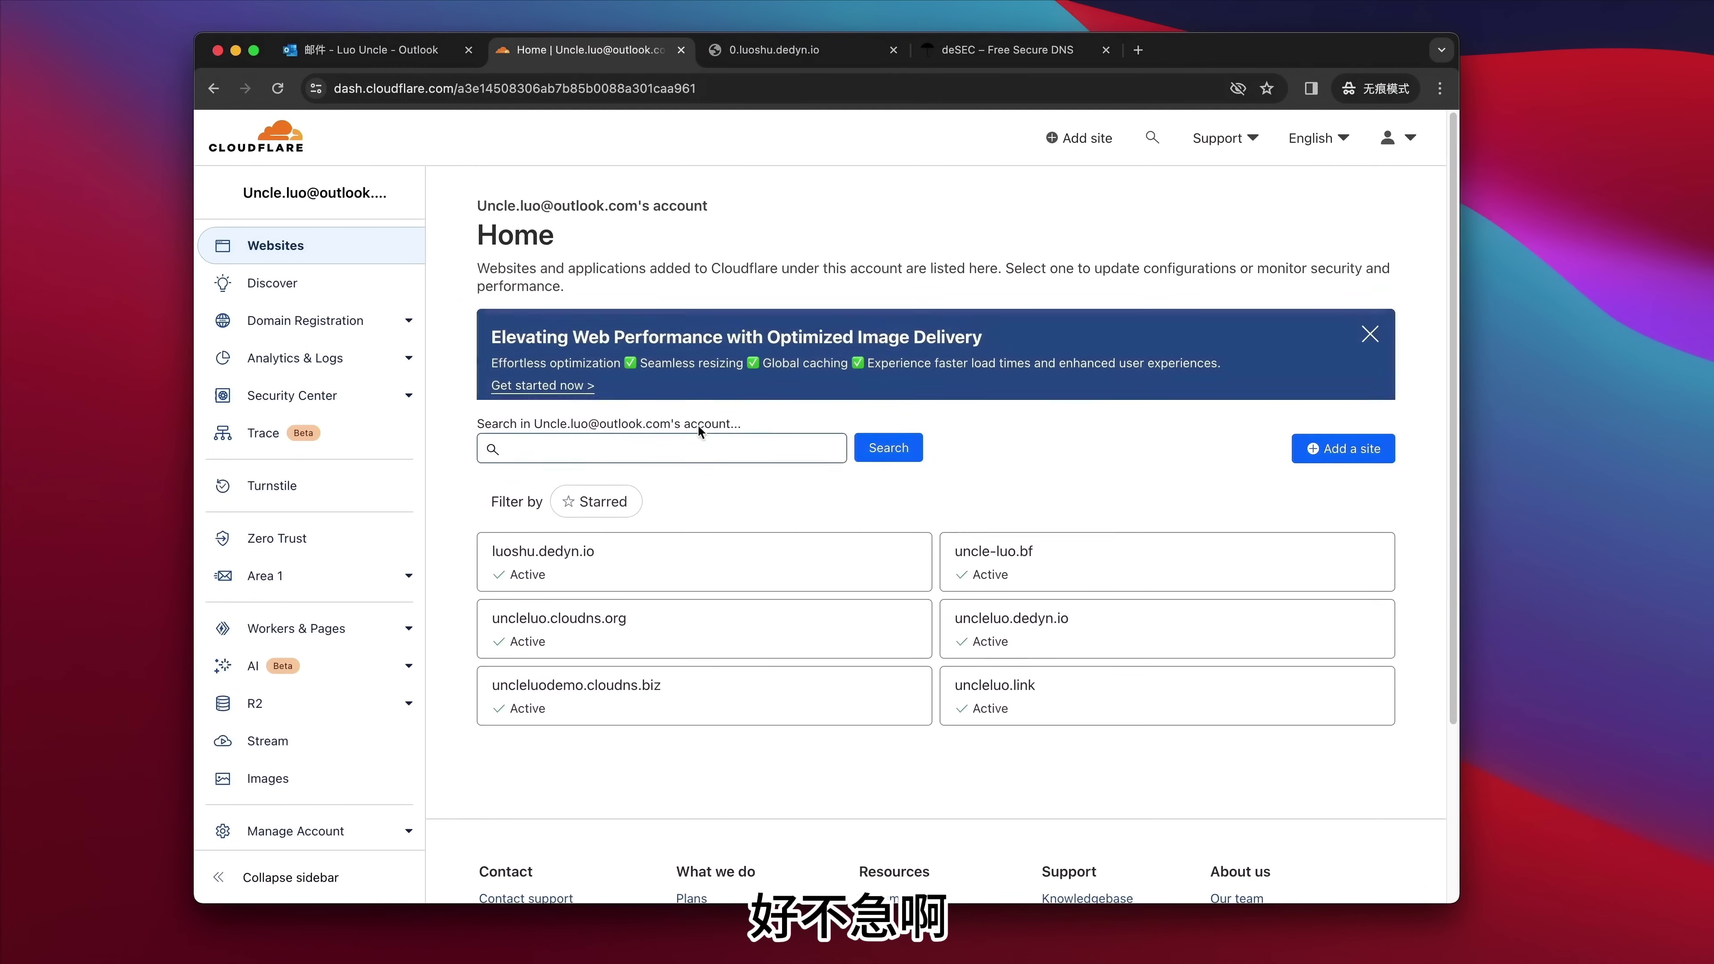
{"action": "left_click", "coordinate": [307, 628]}
{"action": "left_click", "coordinate": [548, 451]}
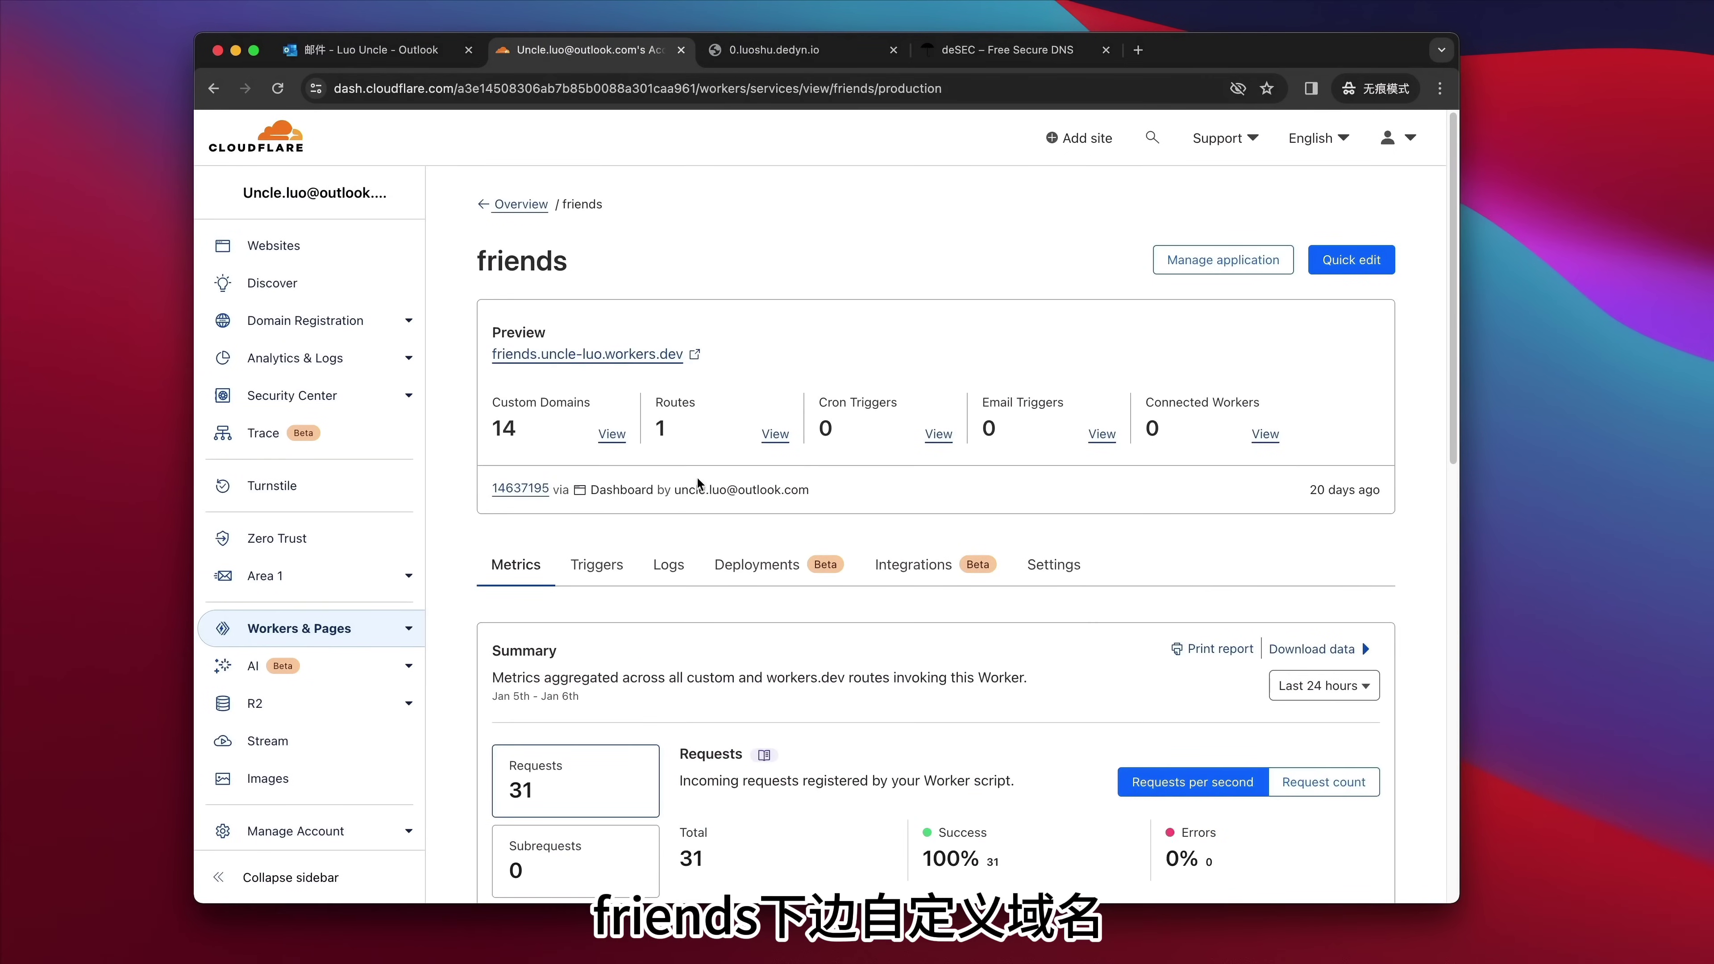
{"action": "scroll", "coordinate": [1219, 634], "scroll_direction": "down", "scroll_amount": 7}
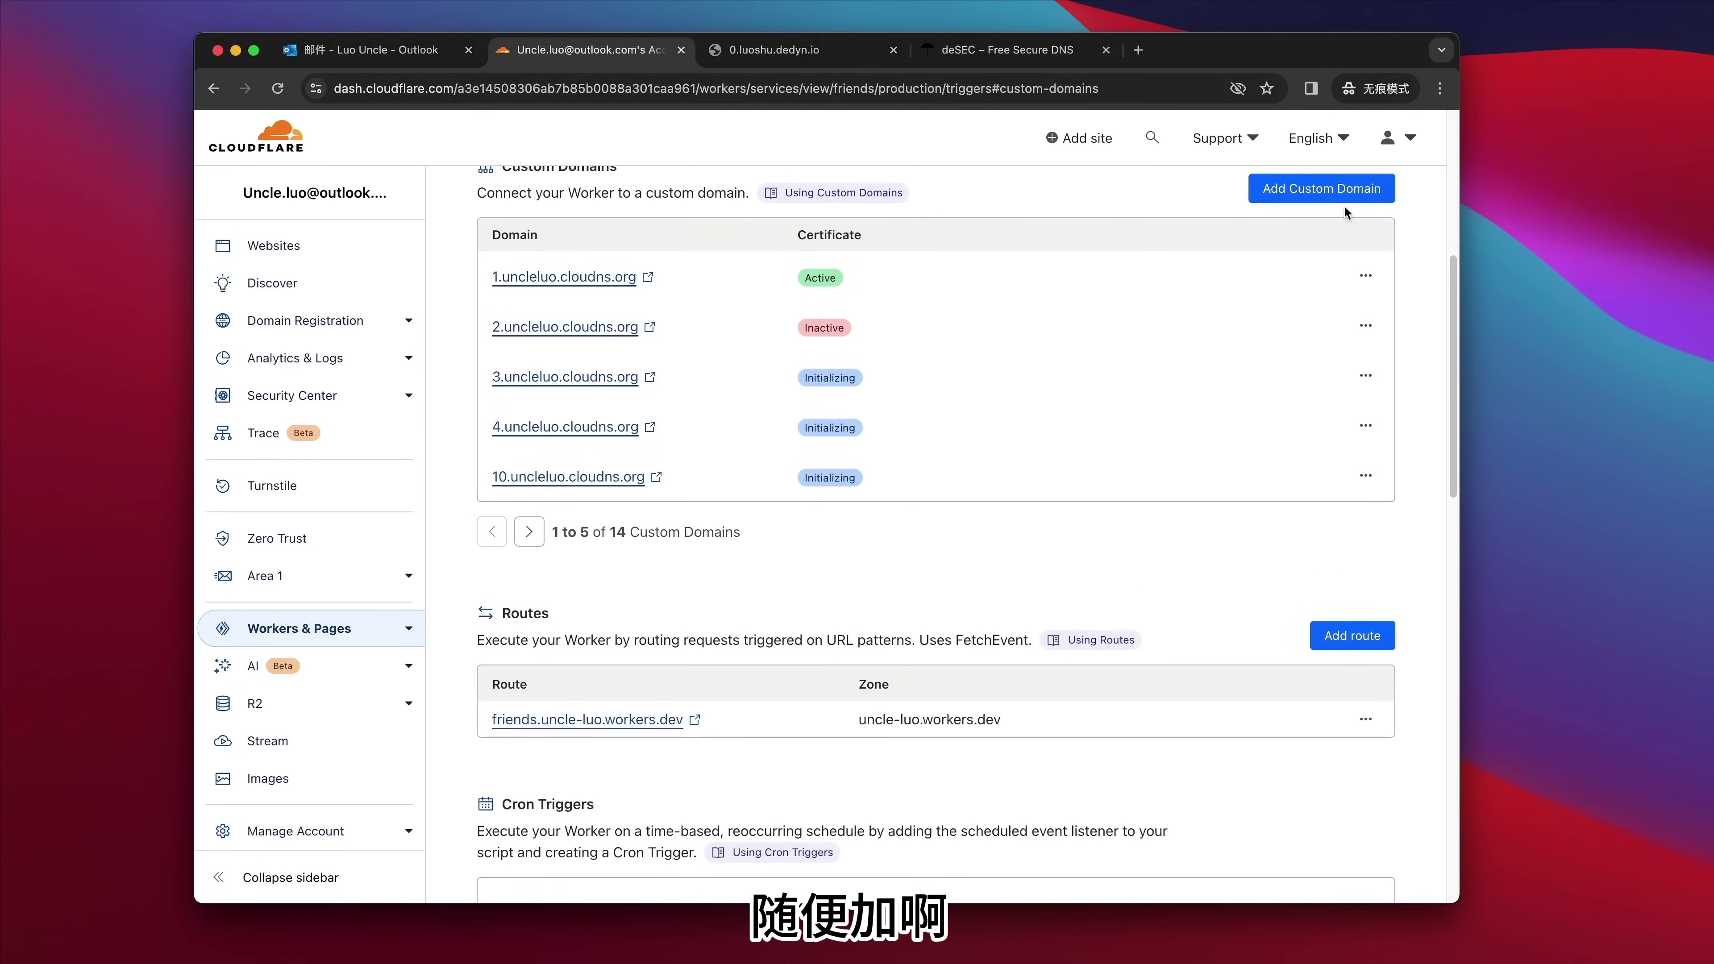
- Add 88888.luoshu.dedyn.io as a custom domain of the "friends" worker
{"action": "left_click", "coordinate": [1321, 189]}
{"action": "left_click", "coordinate": [714, 368]}
{"action": "type", "text": "88"}
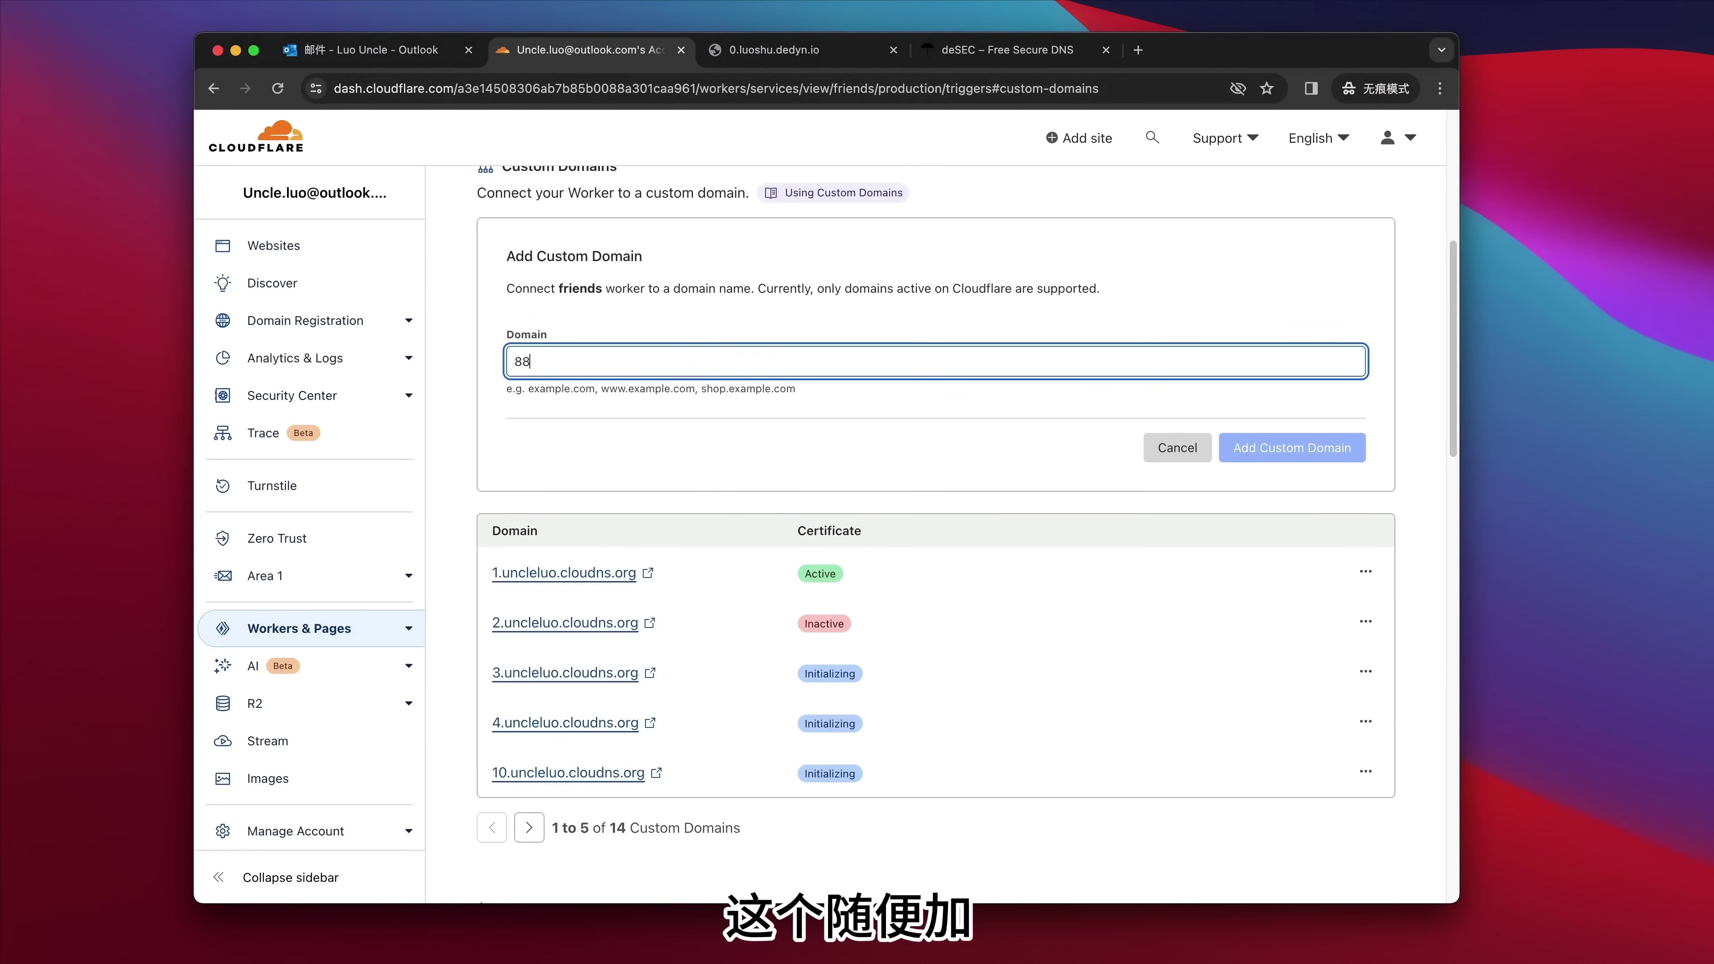
{"action": "type", "text": "888"}
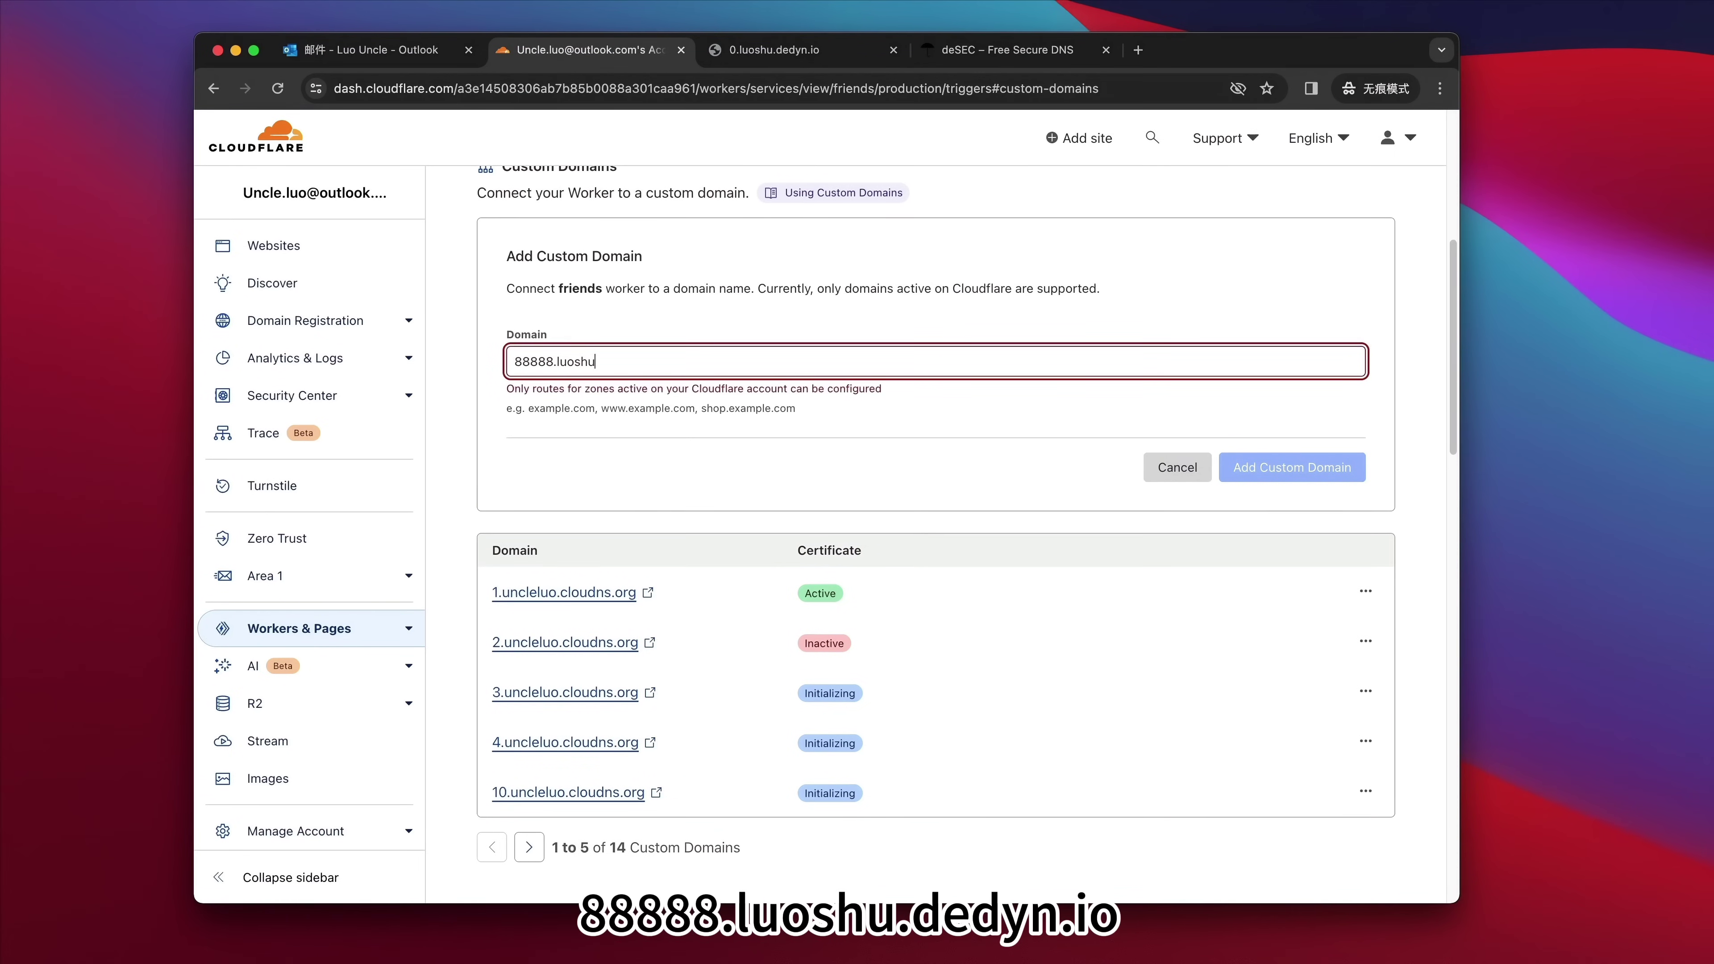
{"action": "type", "text": ".luoshu.dedybn"}
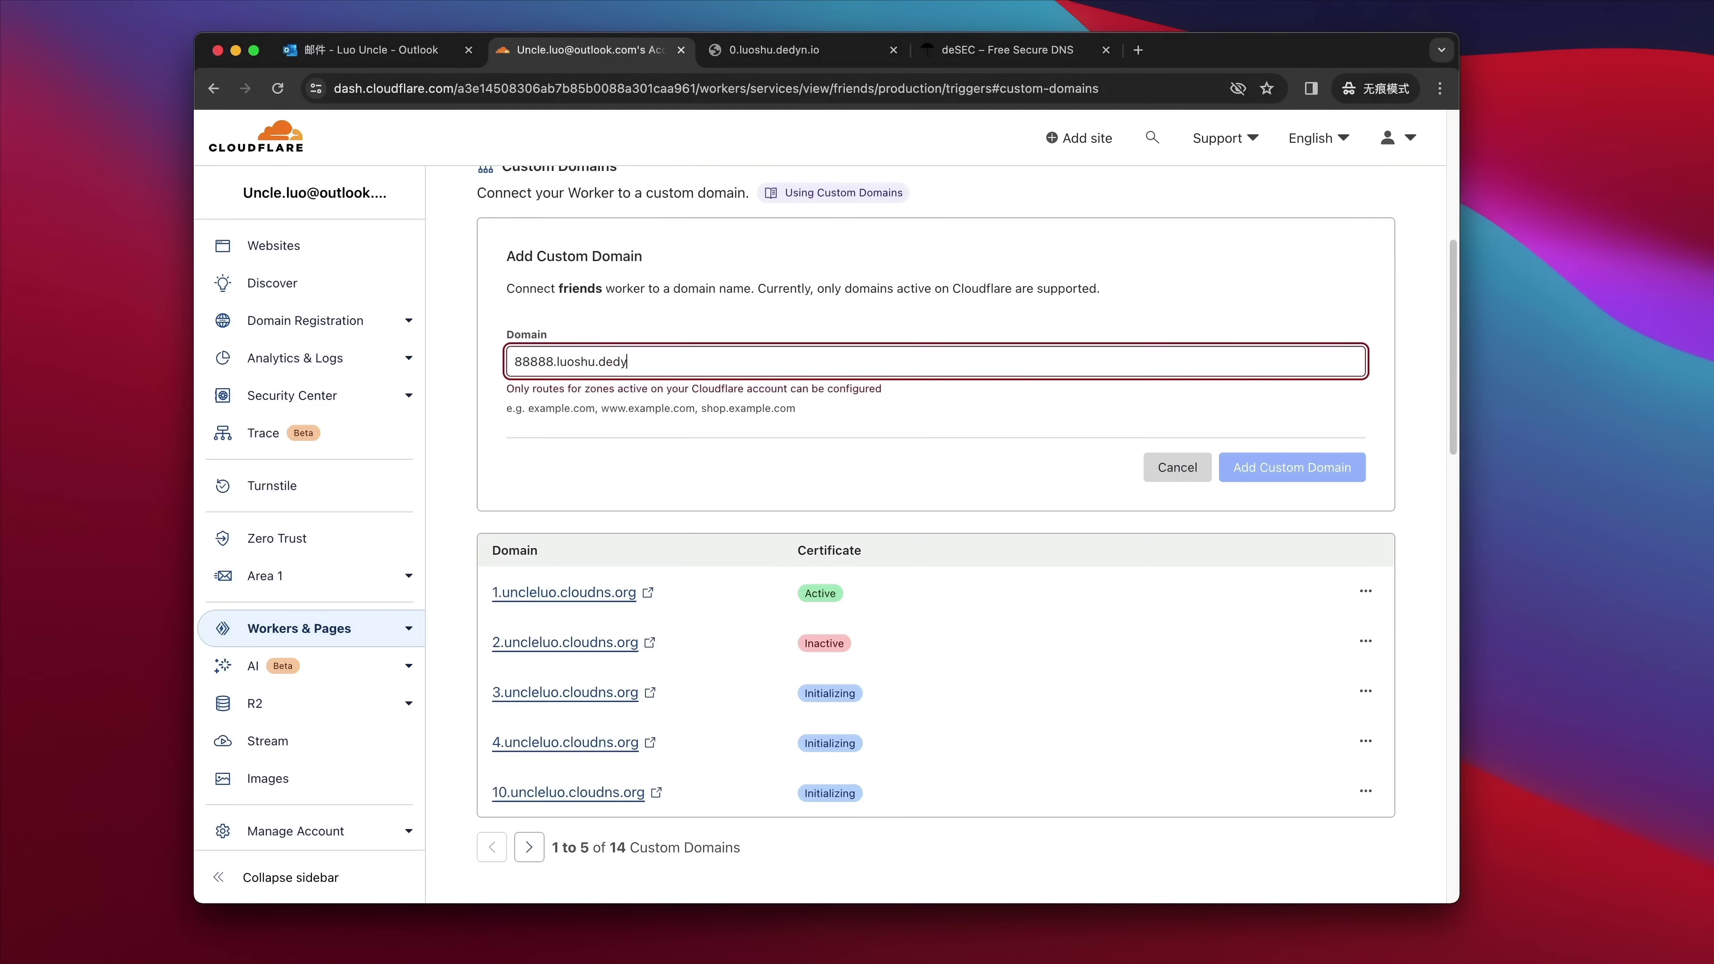
{"action": "key", "text": "BackSpace"}
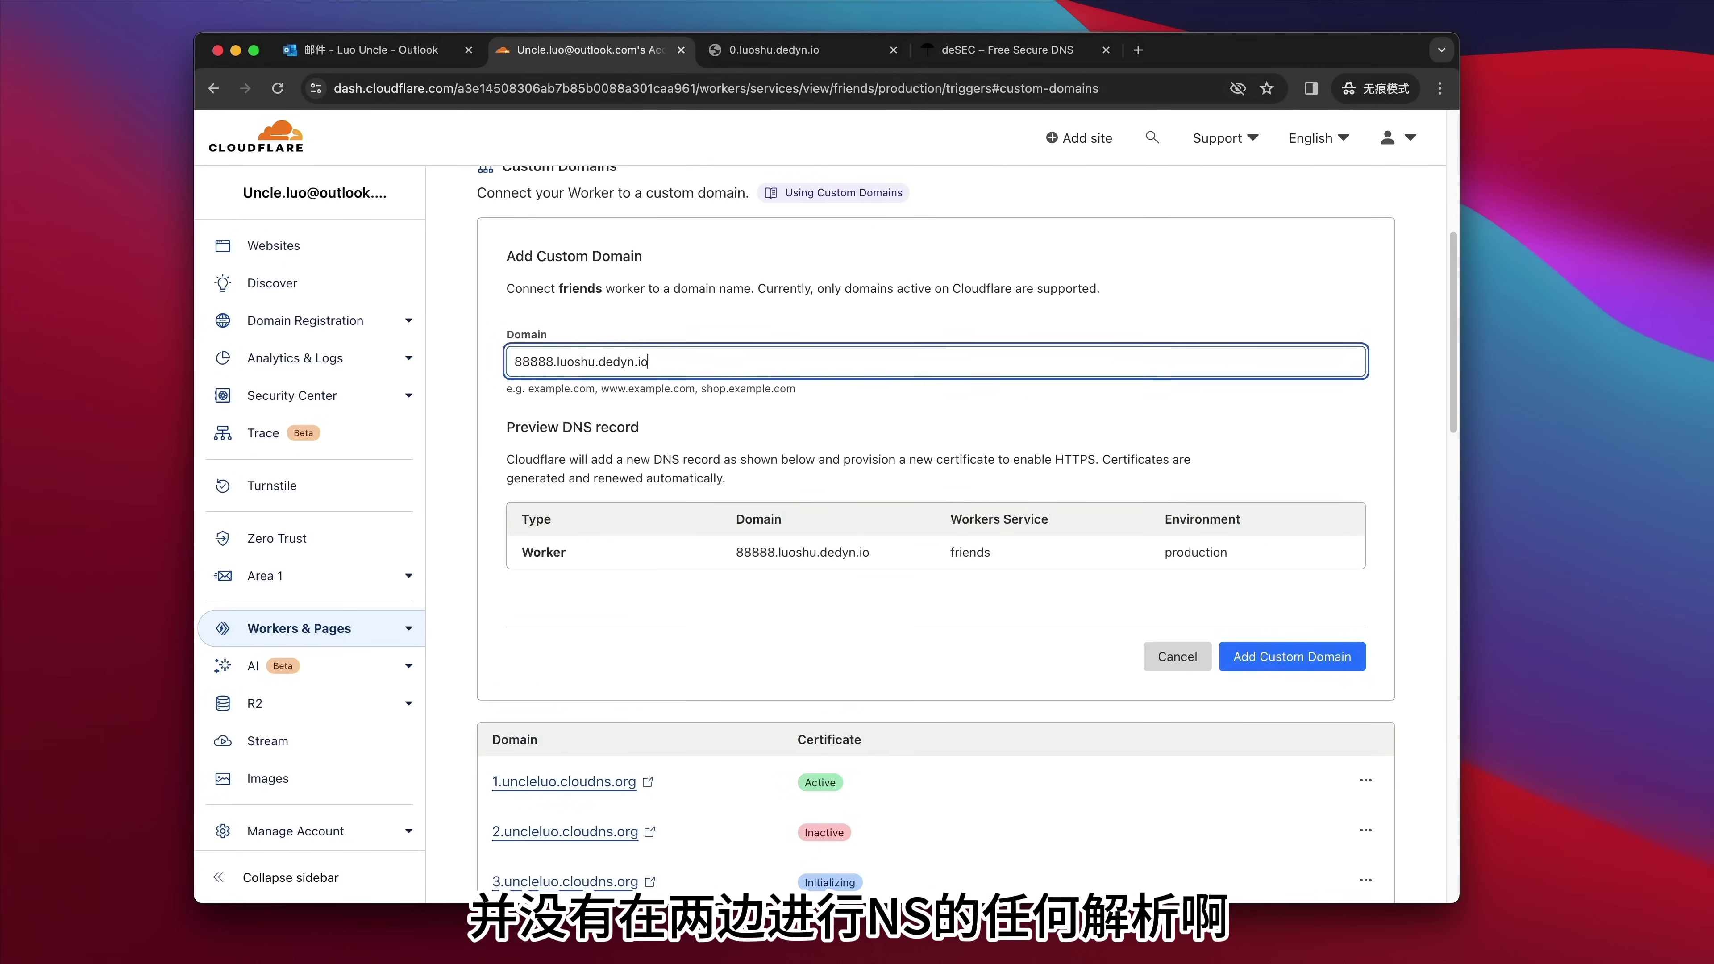
{"action": "left_click", "coordinate": [1283, 665]}
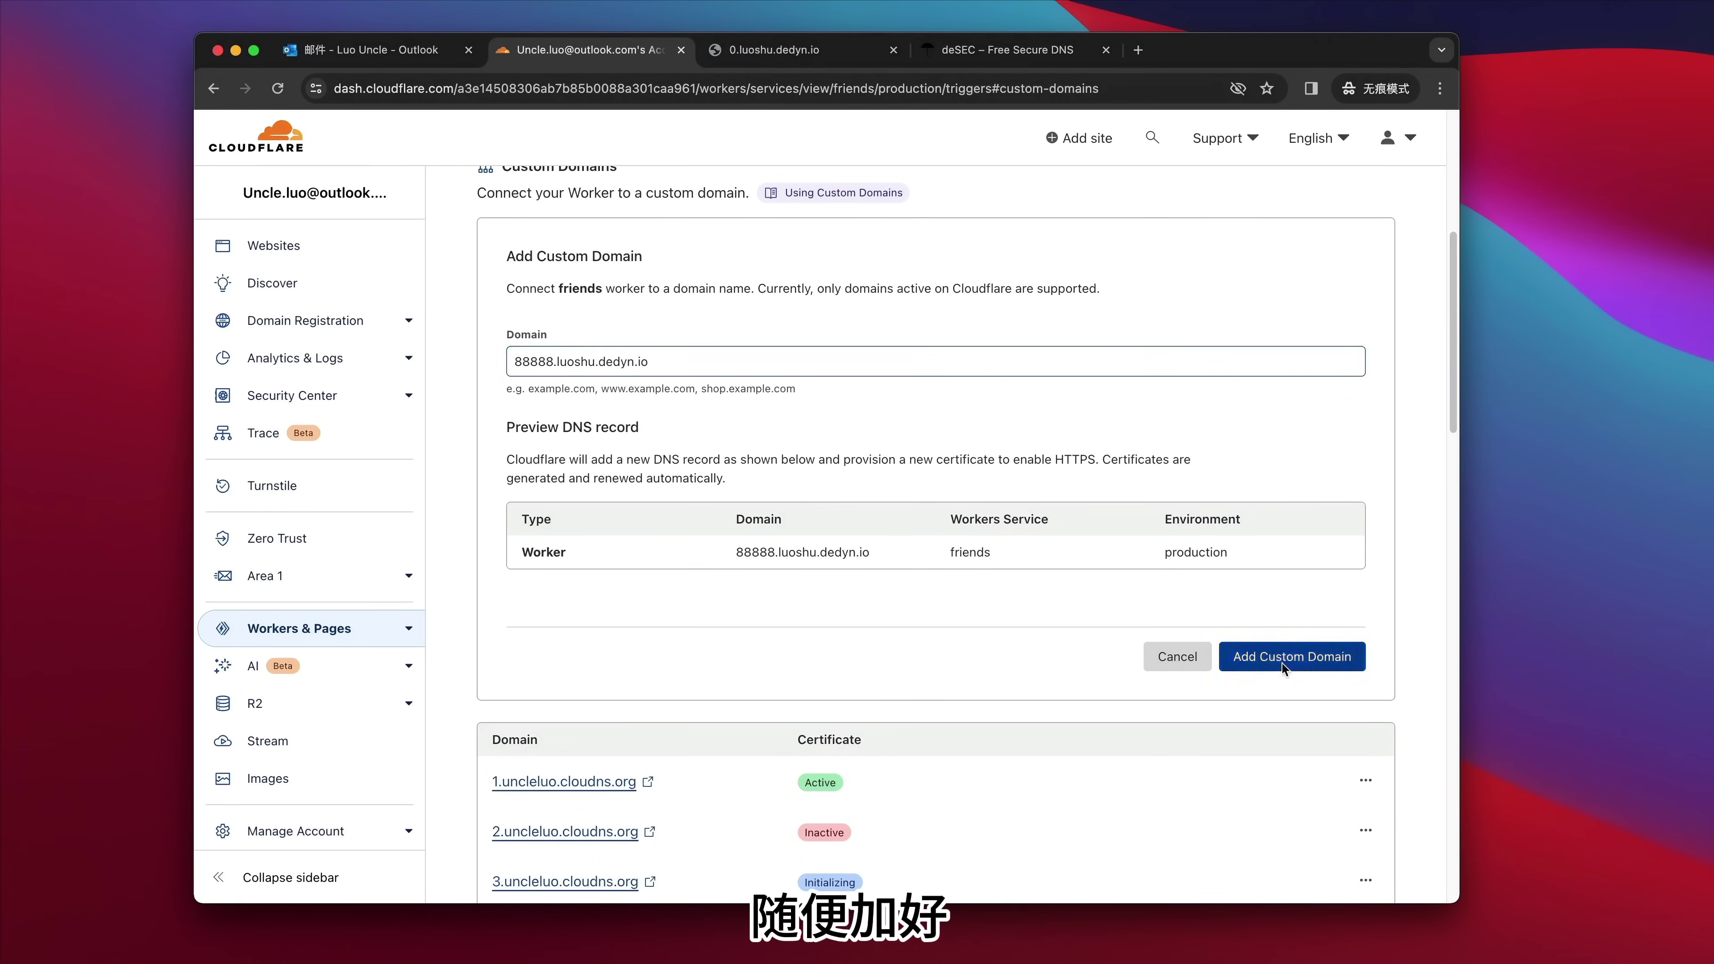
- Go to the last page of custom domains, open 88888.luoshu.dedyn.io and highlight the worker's response text
{"action": "left_click", "coordinate": [529, 605]}
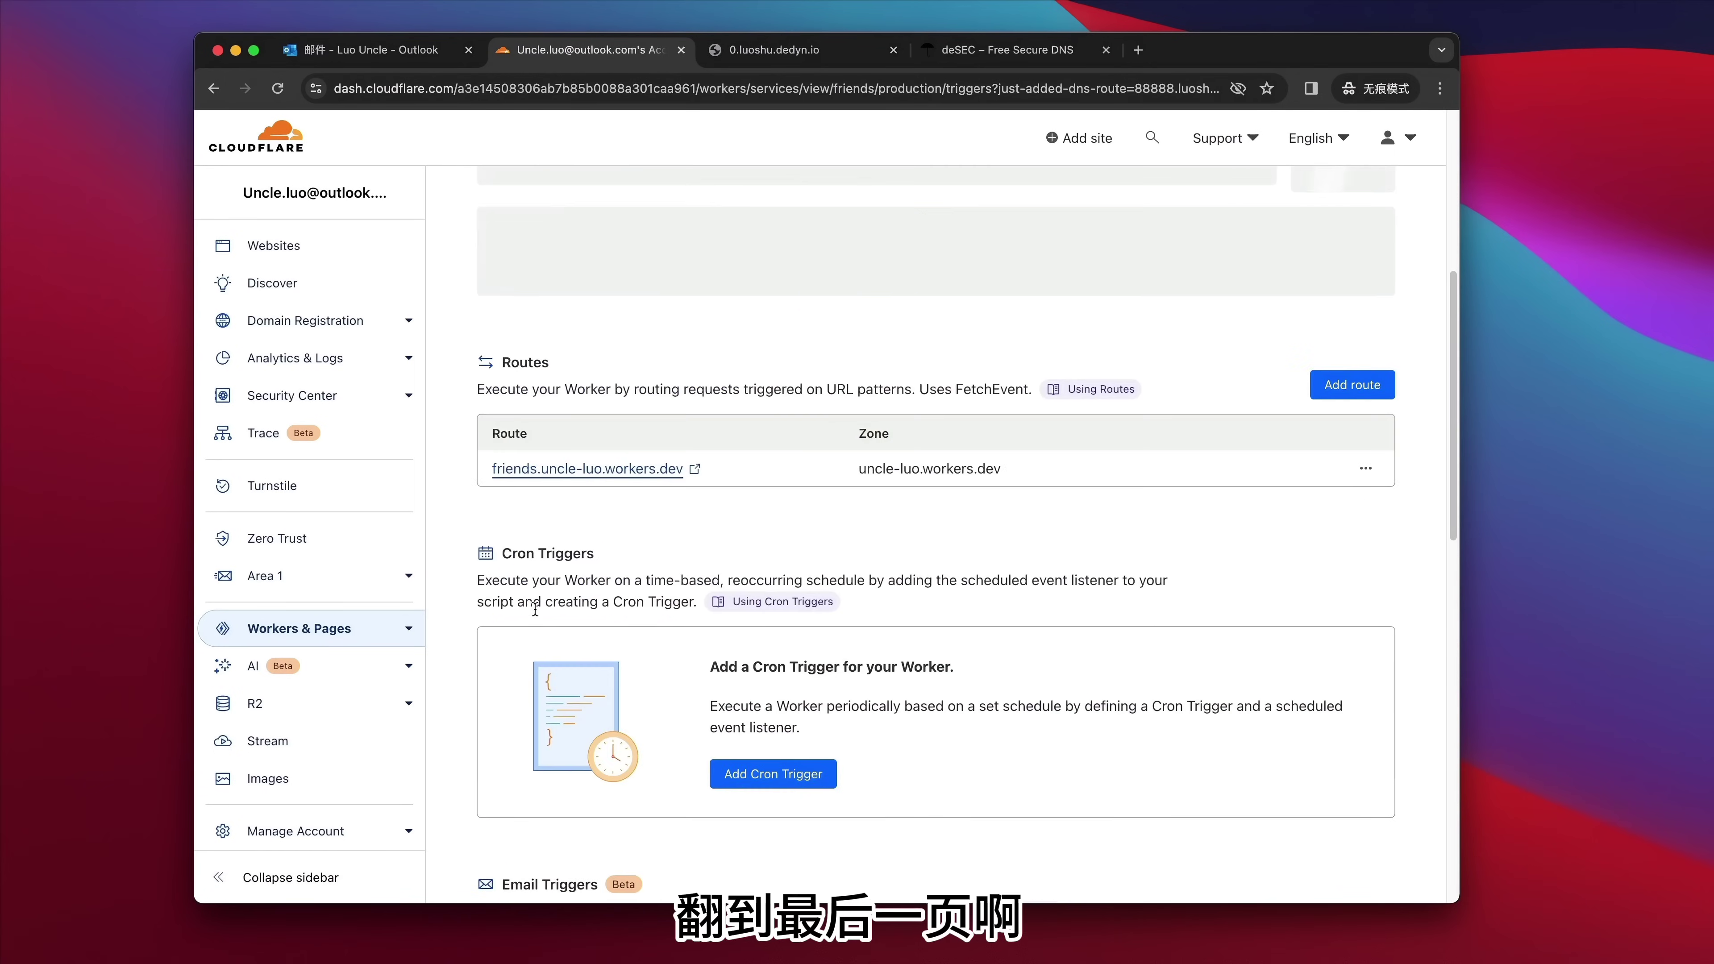
{"action": "left_click", "coordinate": [529, 604]}
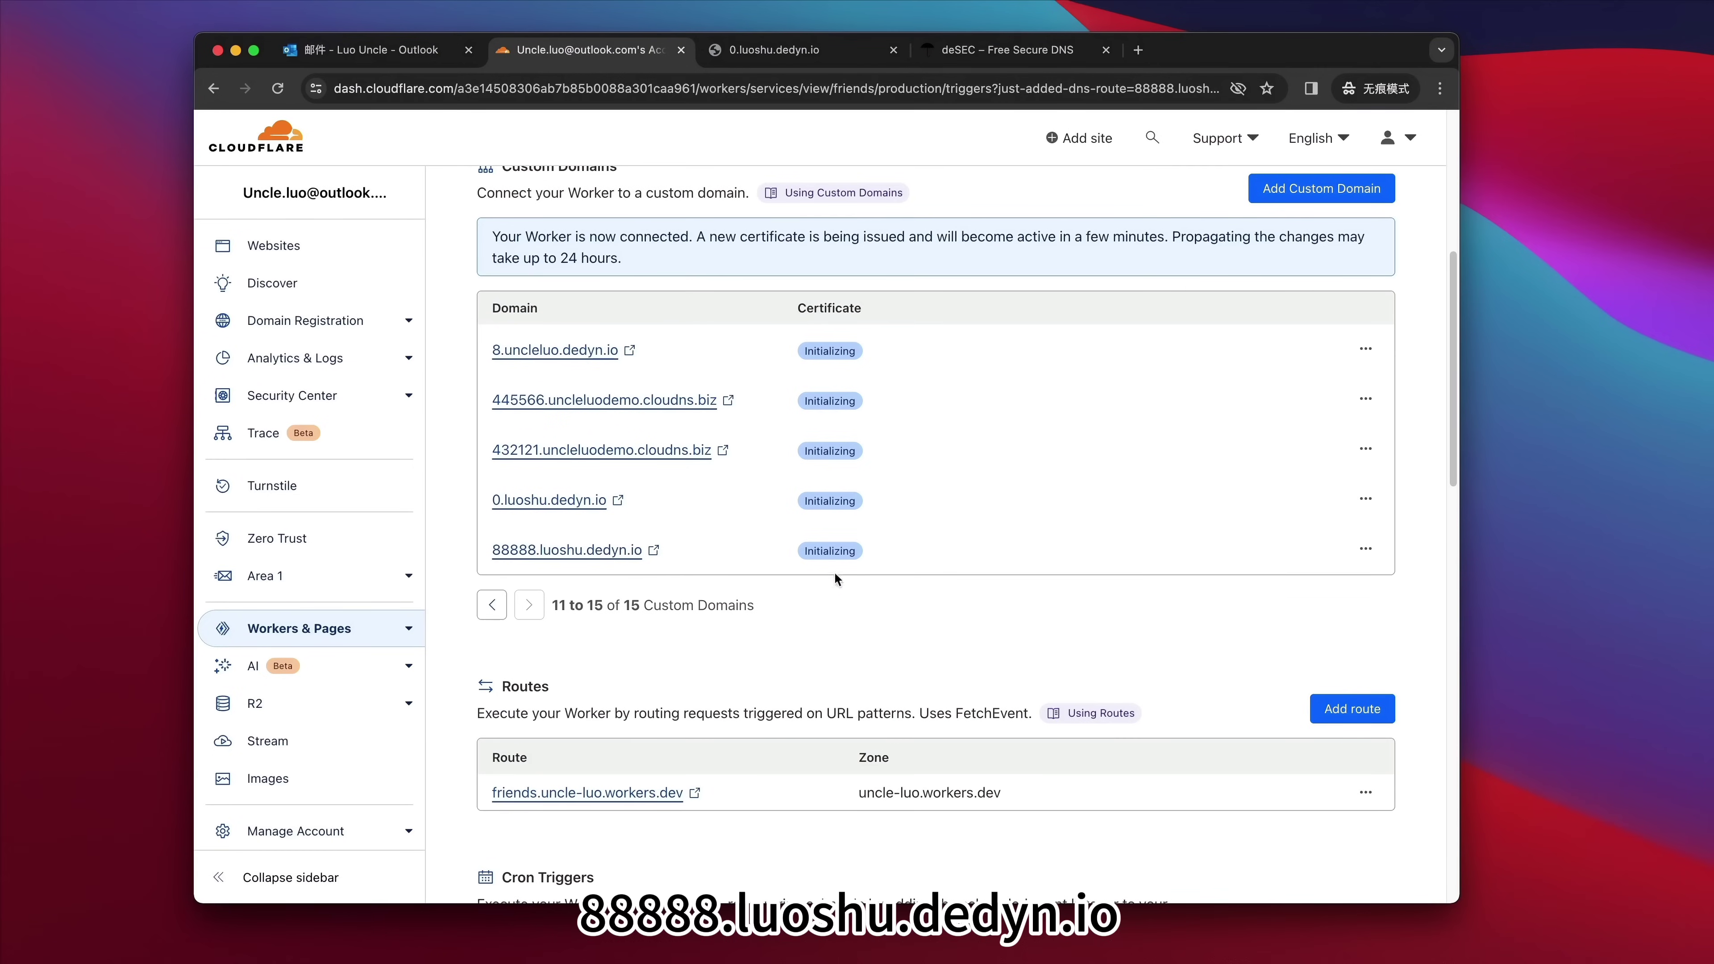
{"action": "left_click", "coordinate": [653, 550]}
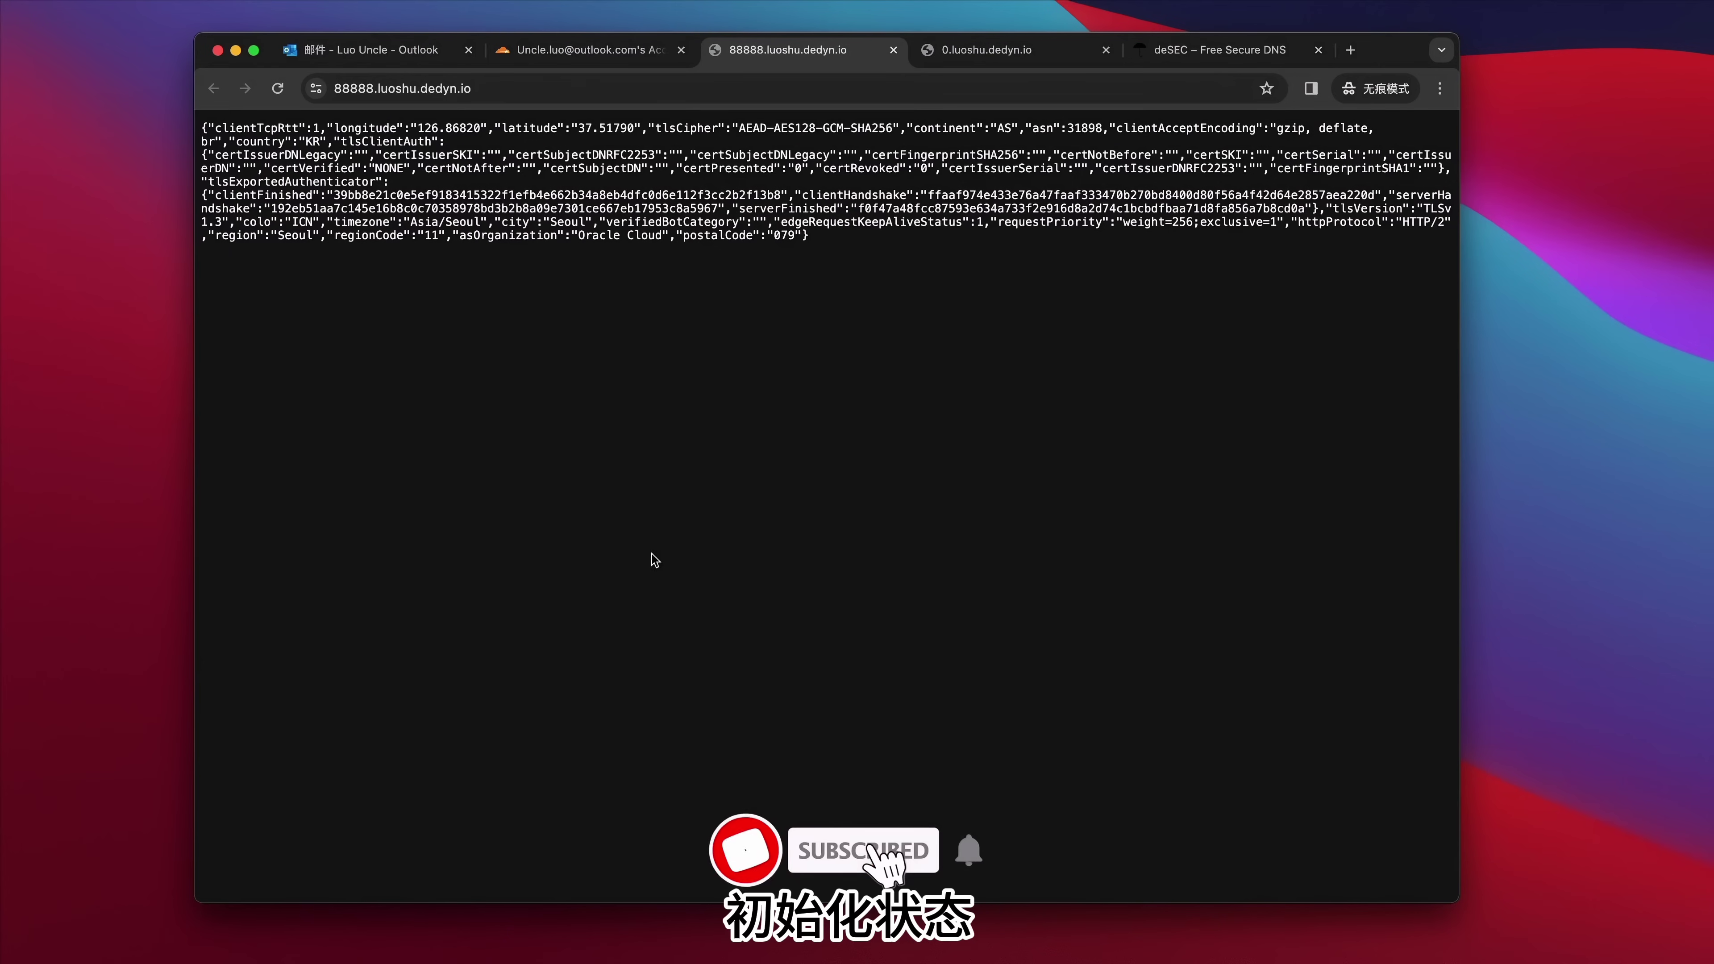
{"action": "left_click_drag", "start_coordinate": [854, 251], "coordinate": [196, 125]}
- Return to the "friends" worker's triggers and add 666.luoshu.dedyn.io as another custom domain
{"action": "left_click", "coordinate": [587, 50]}
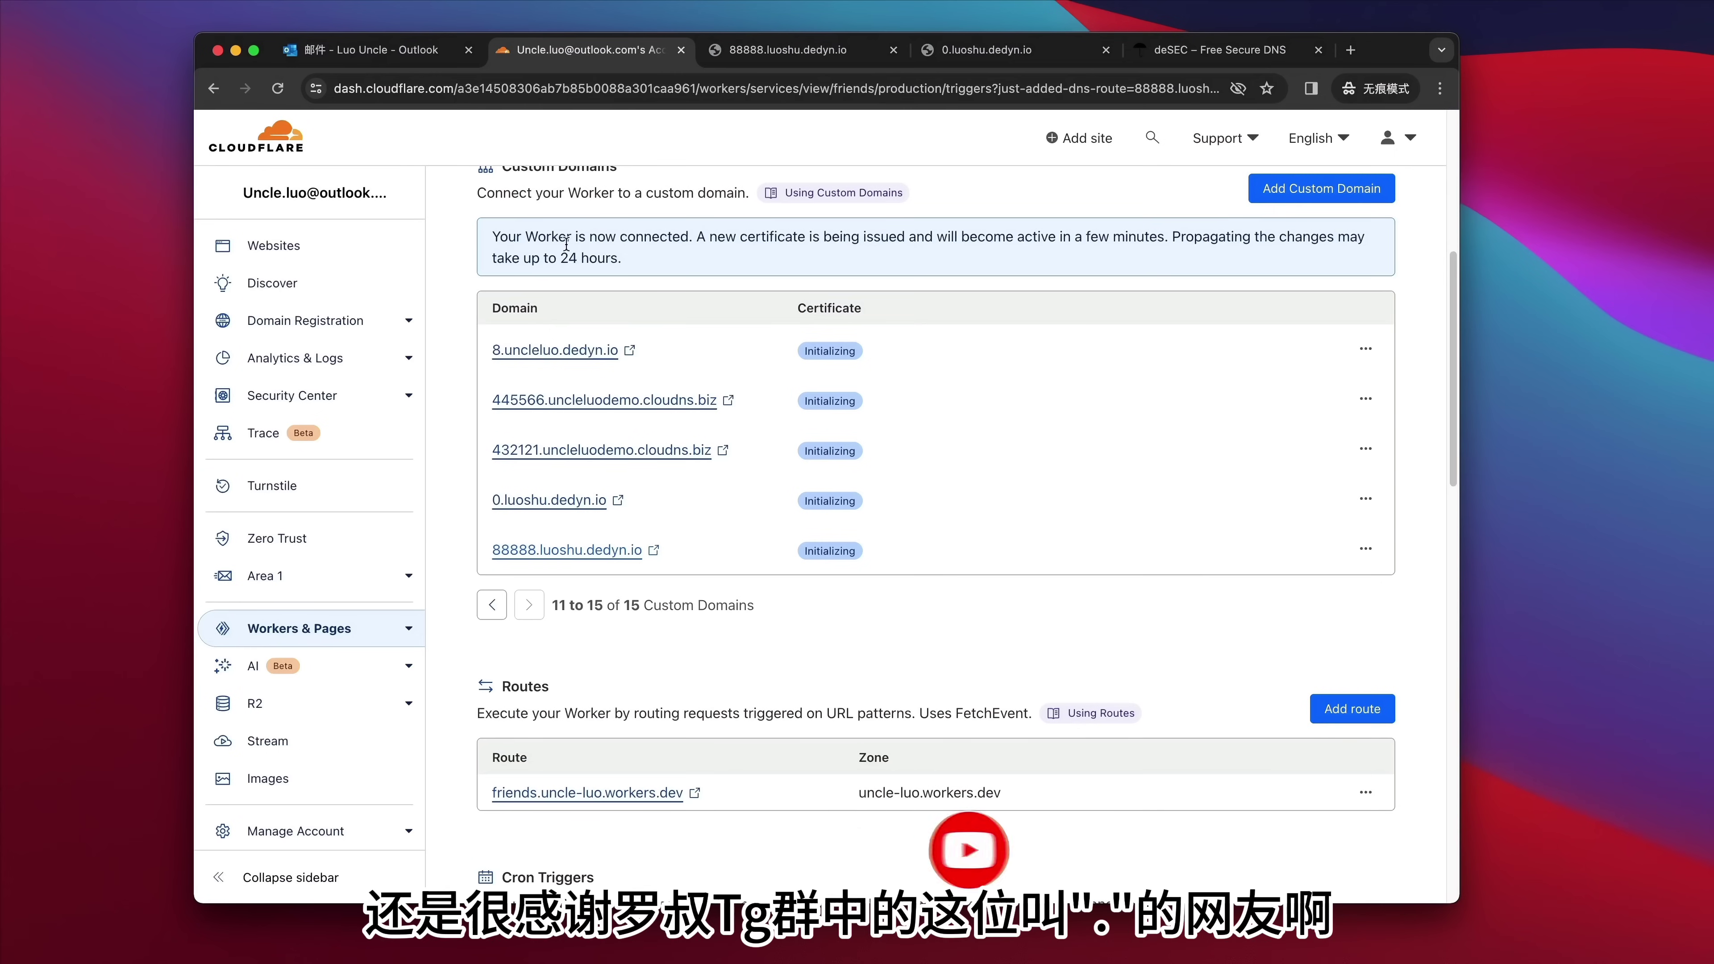
{"action": "left_click", "coordinate": [1303, 200]}
{"action": "left_click", "coordinate": [651, 435]}
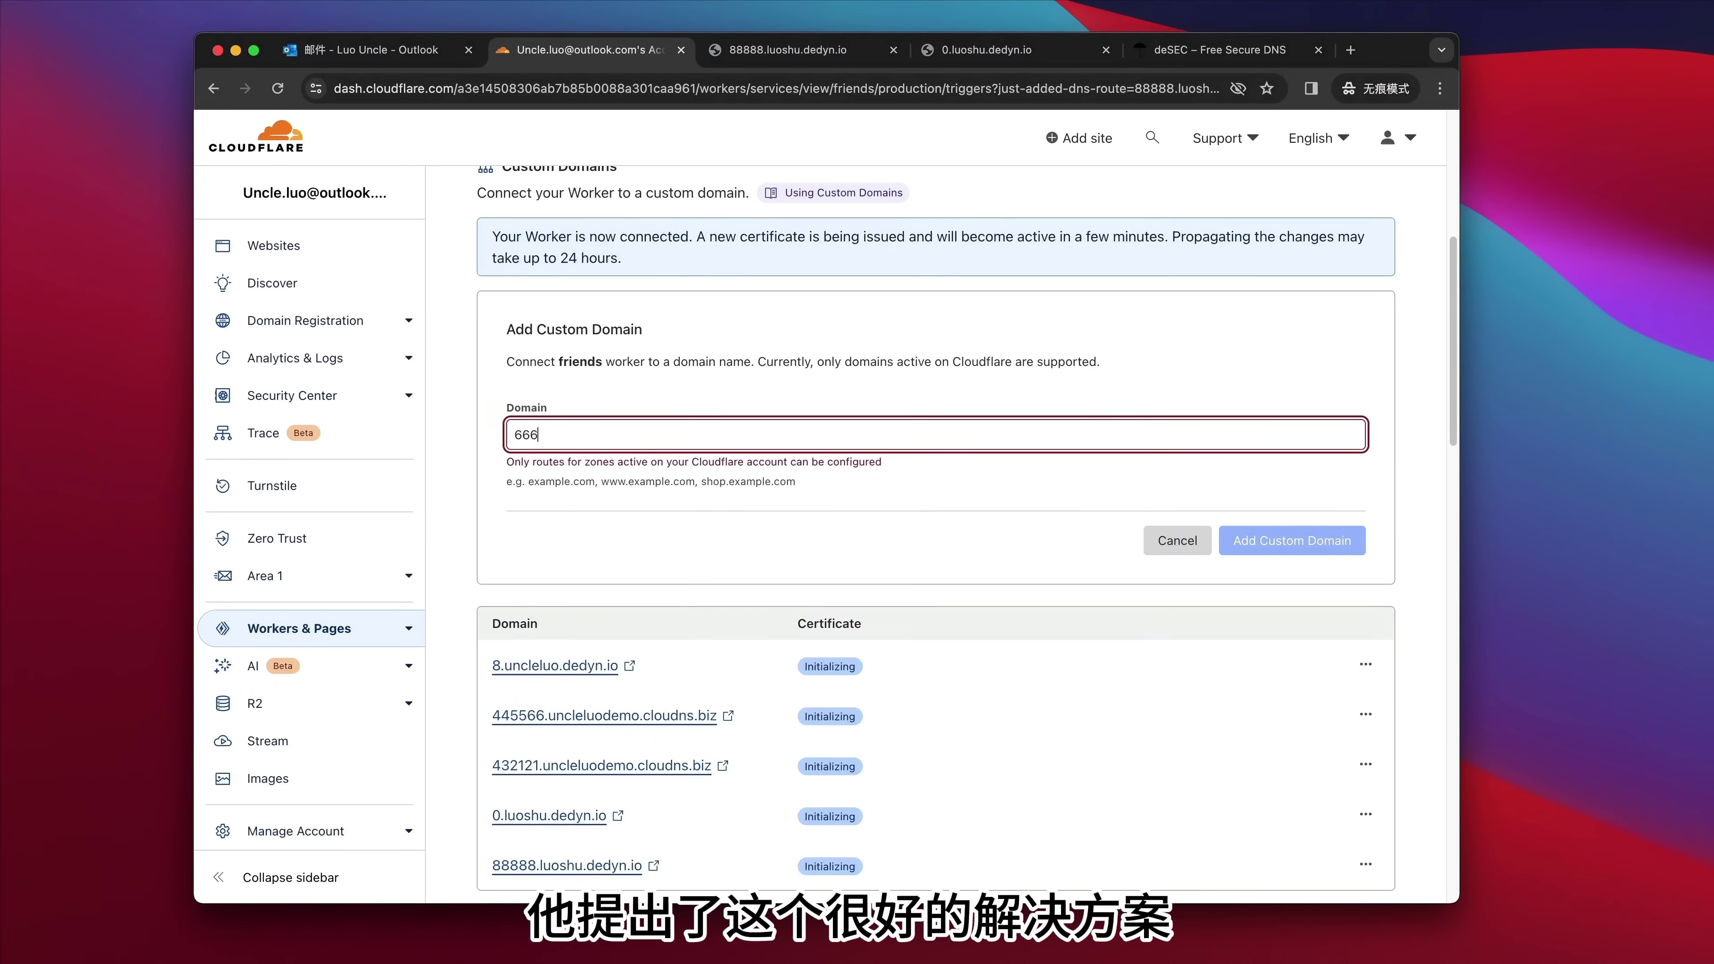
{"action": "type", "text": ".luoshu"}
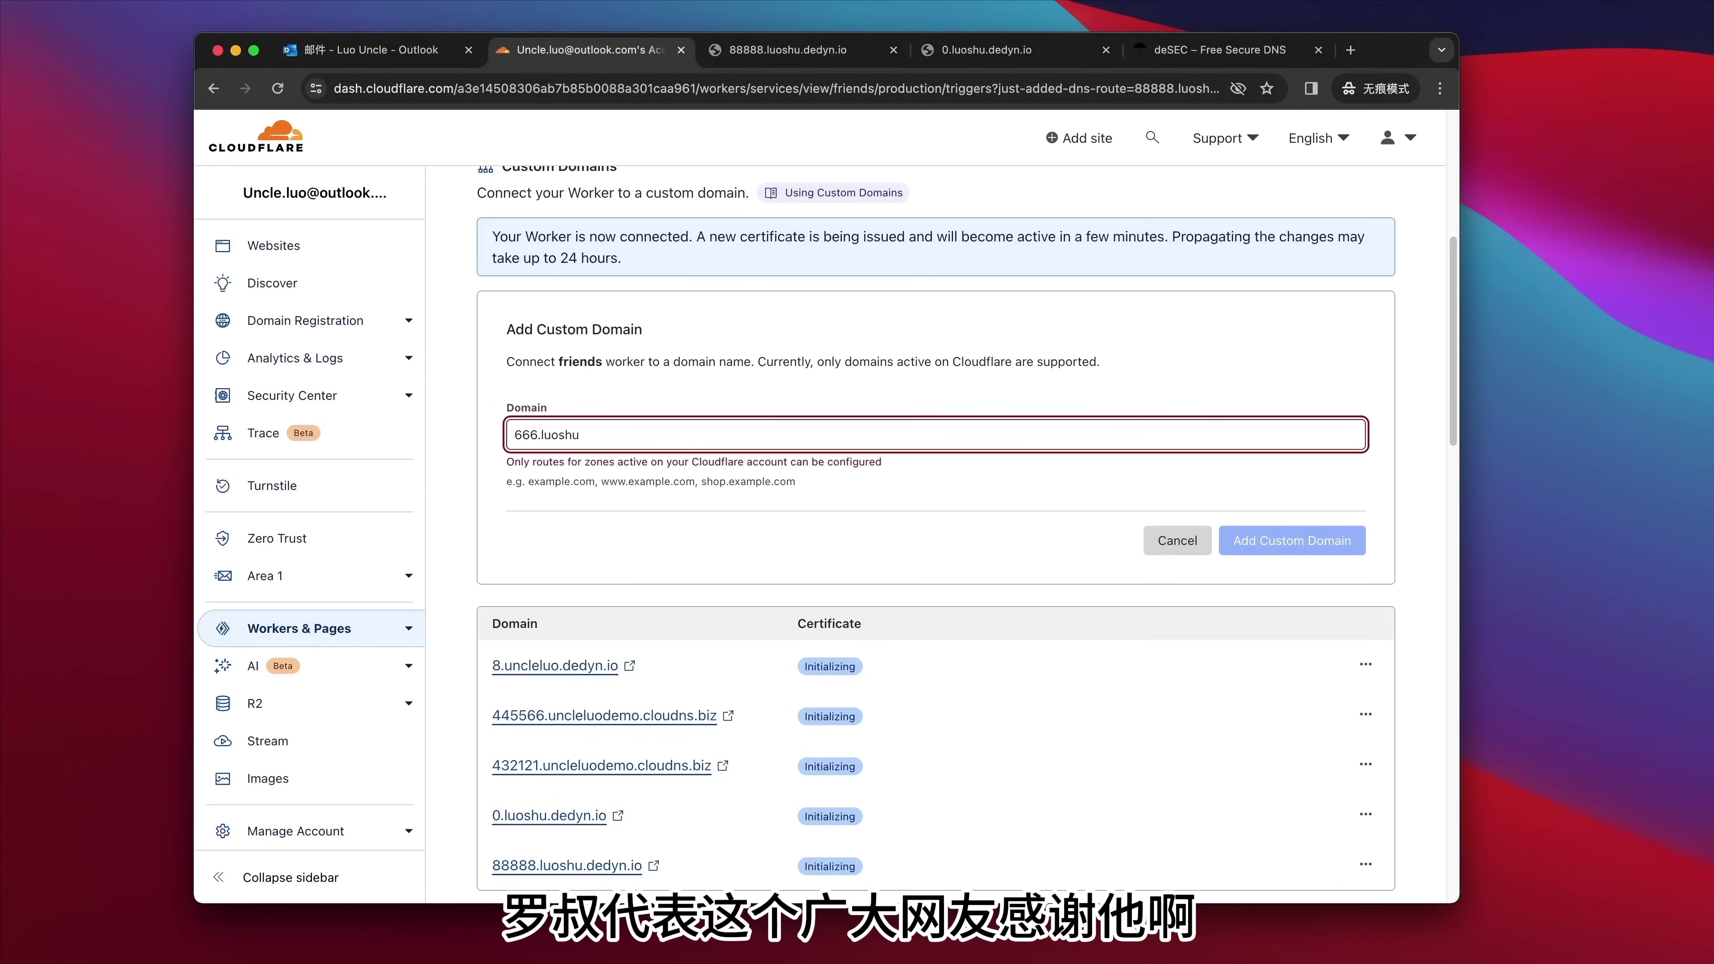
{"action": "type", "text": ".dedyn"}
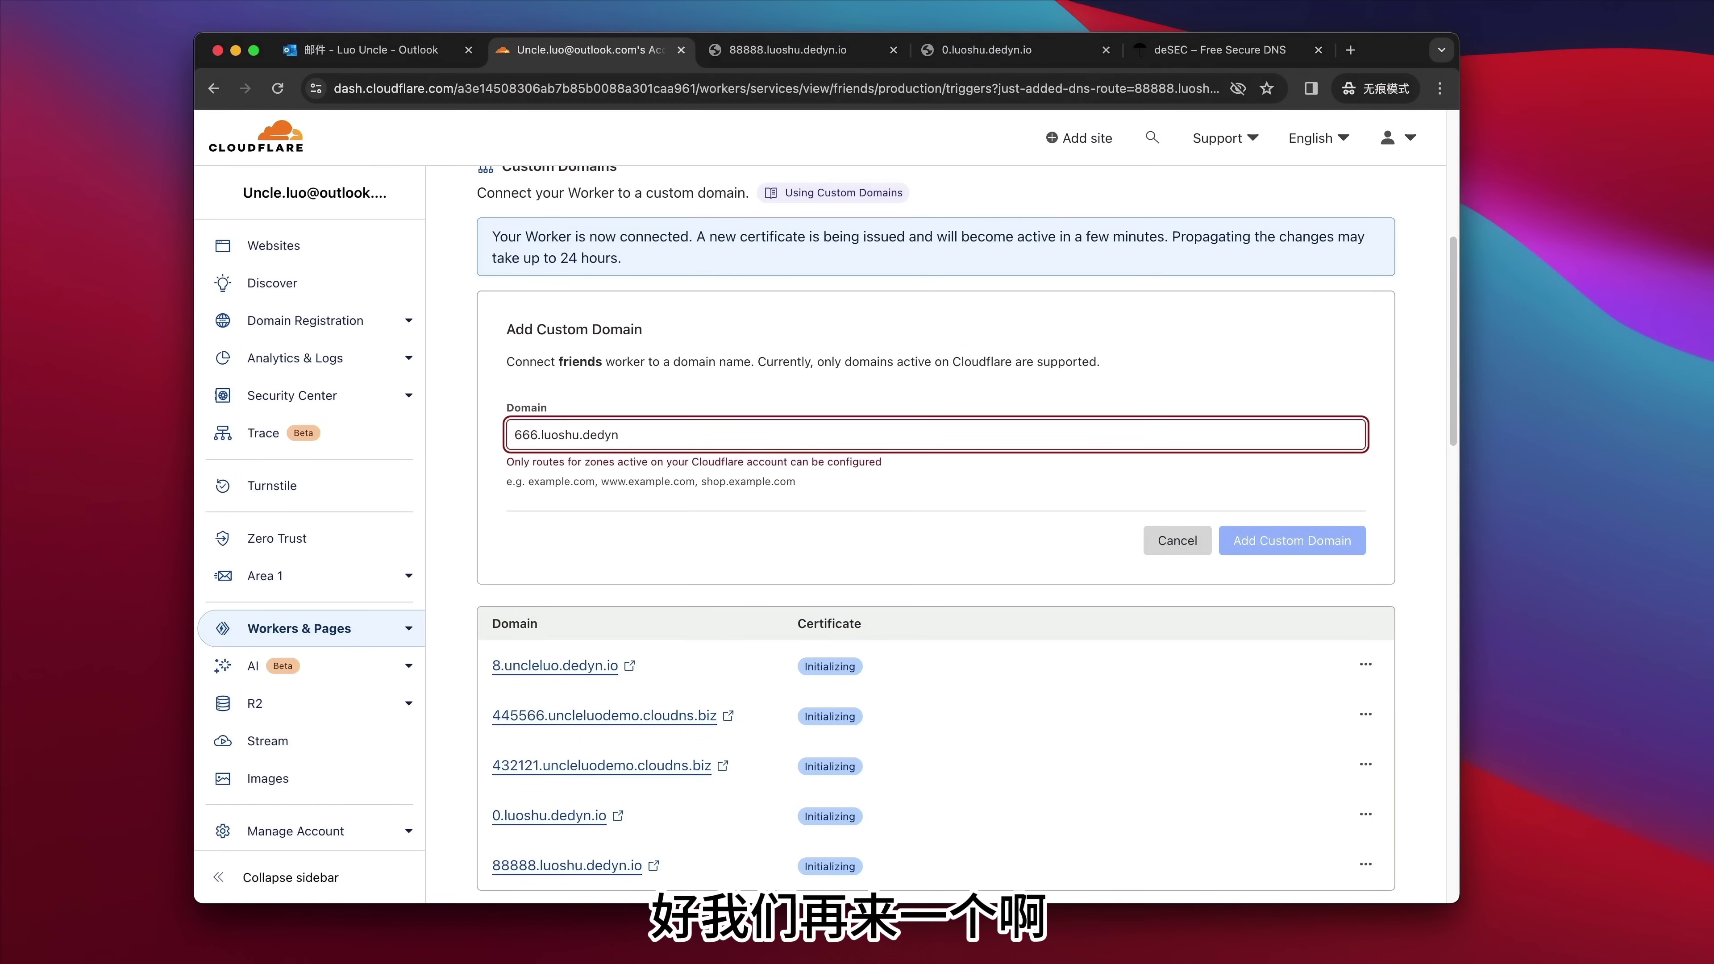
{"action": "type", "text": ".io"}
{"action": "key", "text": "Return"}
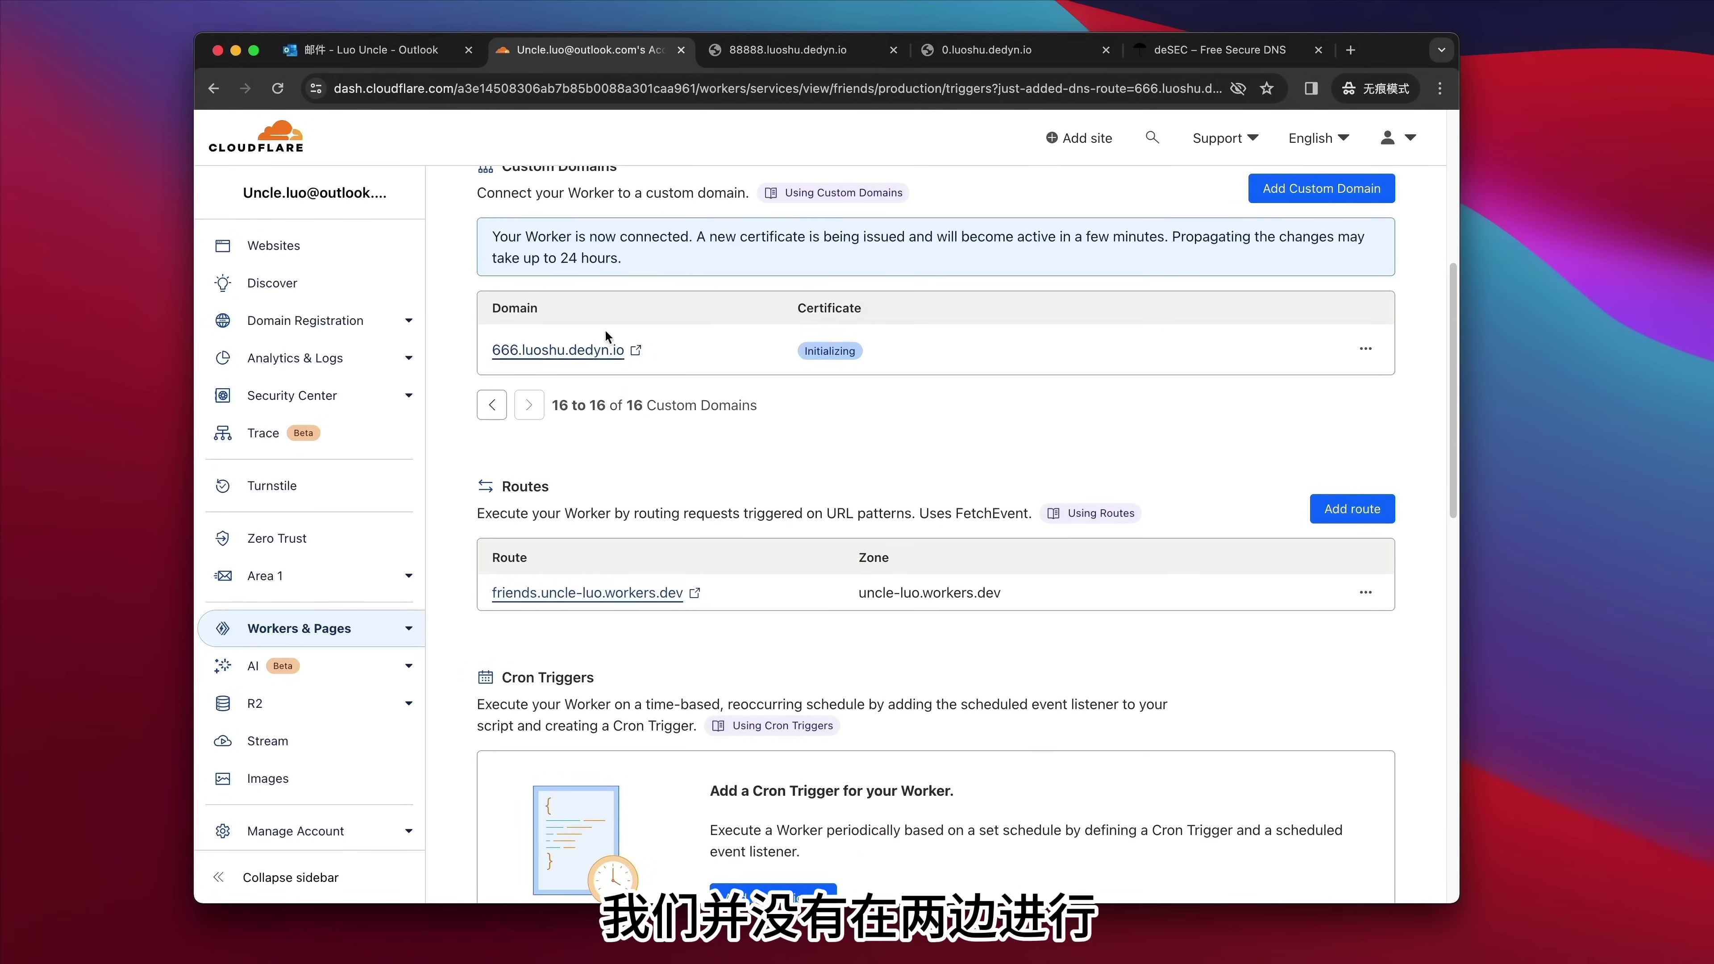
- Open 666.luoshu.dedyn.io from the custom domains list and highlight the worker's response text and the page address
{"action": "left_click", "coordinate": [635, 350]}
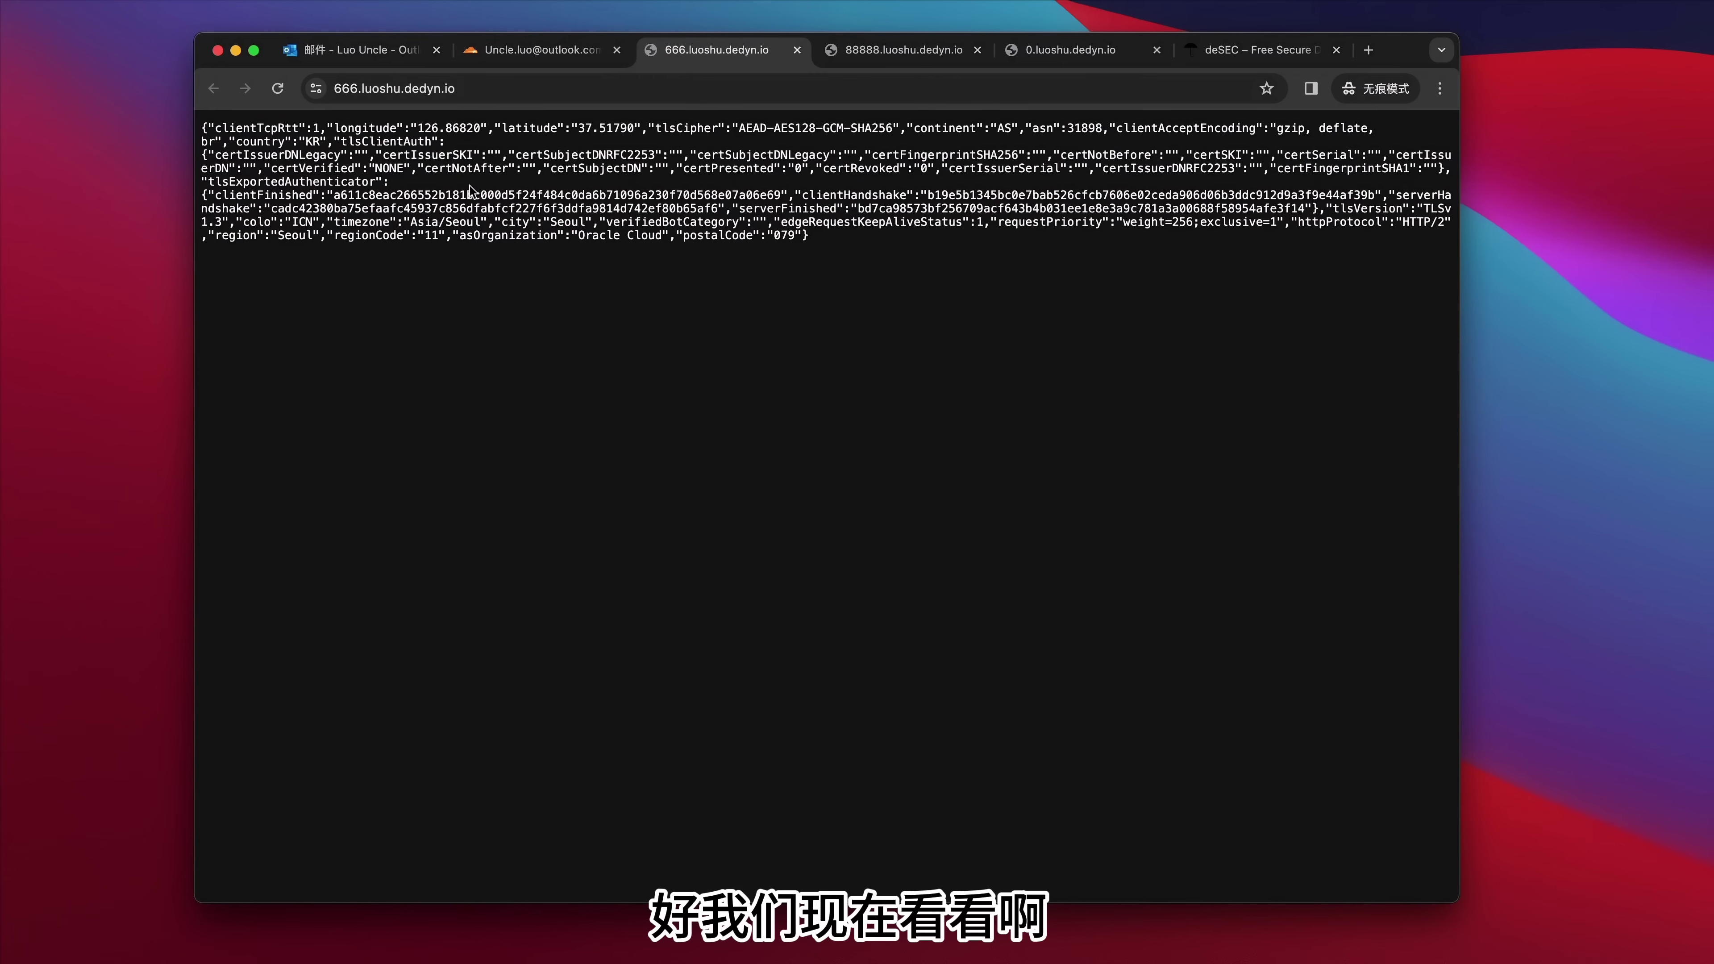
{"action": "left_click_drag", "start_coordinate": [846, 243], "coordinate": [143, 137]}
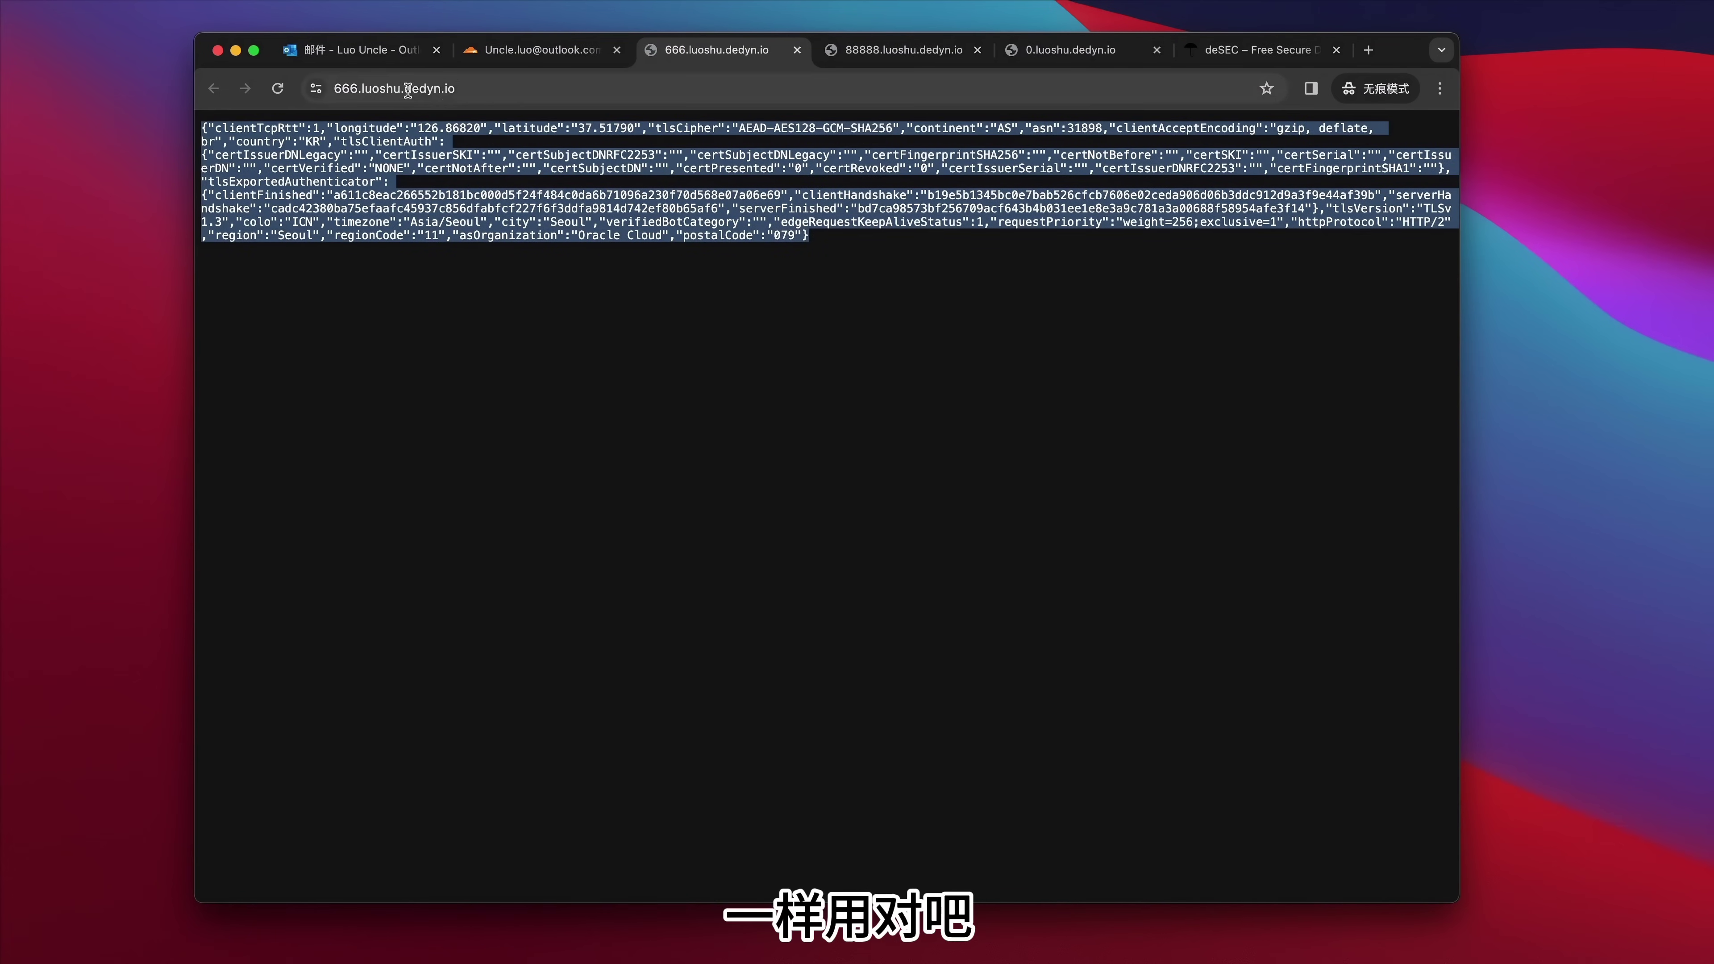
{"action": "left_click", "coordinate": [474, 89]}
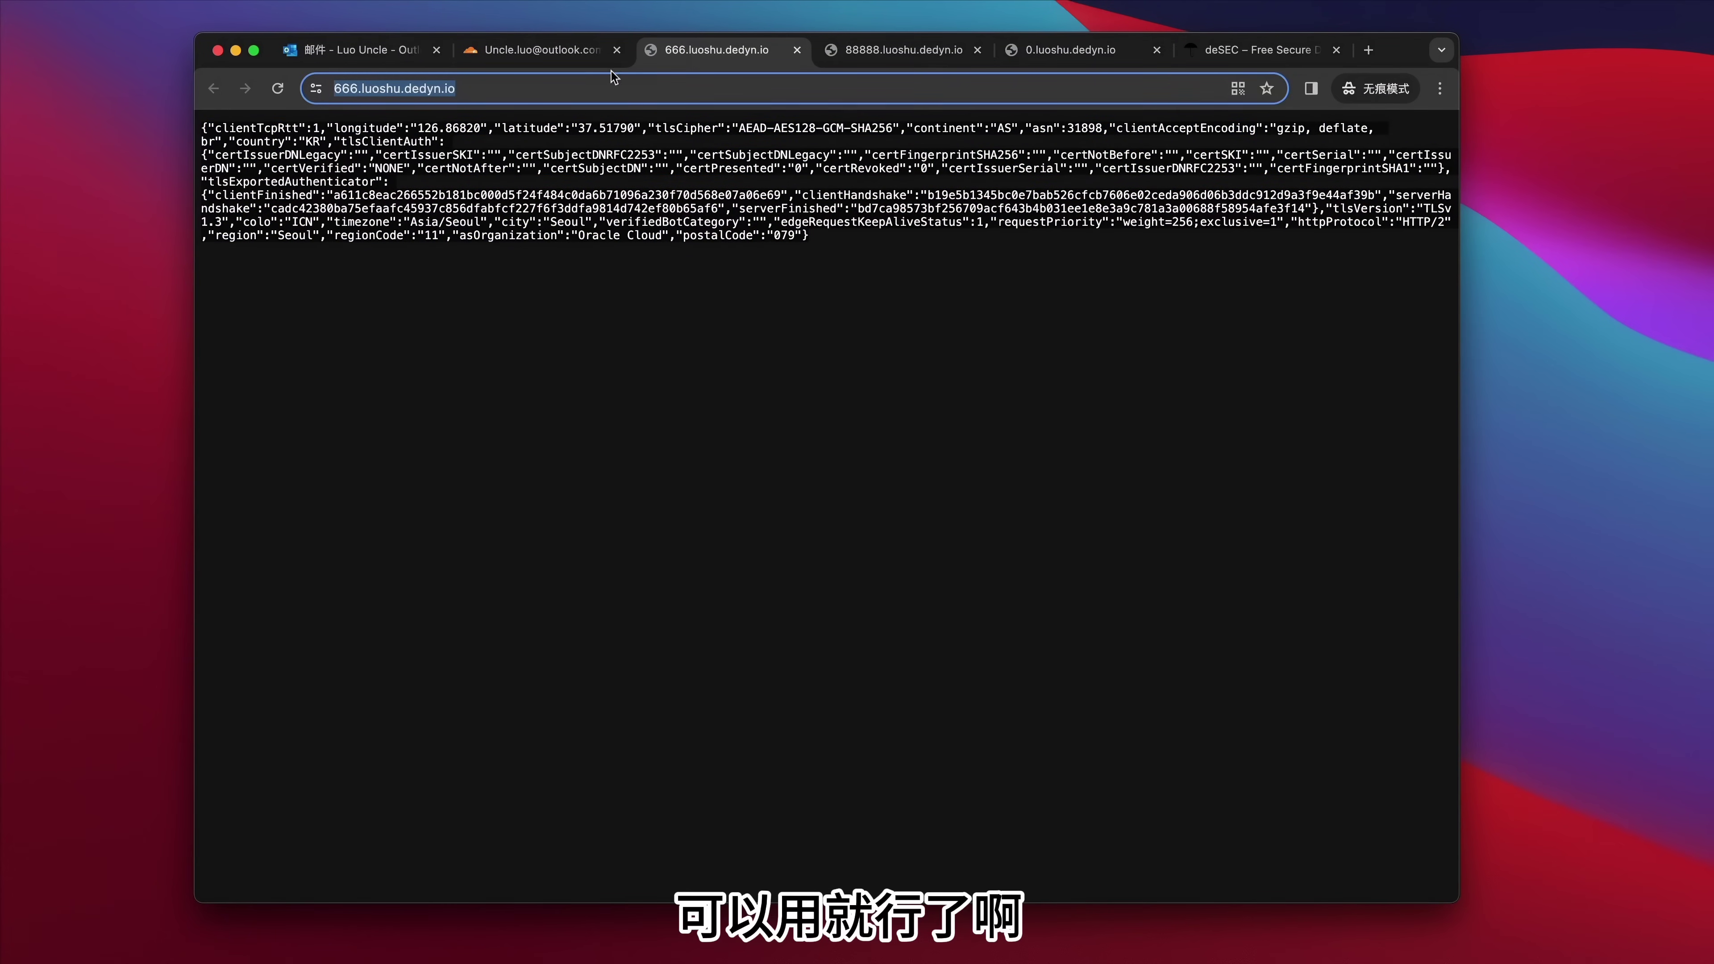
- Go back to the "friends" worker's custom domains list and view the certificate of 88888.luoshu.dedyn.io
{"action": "left_click", "coordinate": [579, 55]}
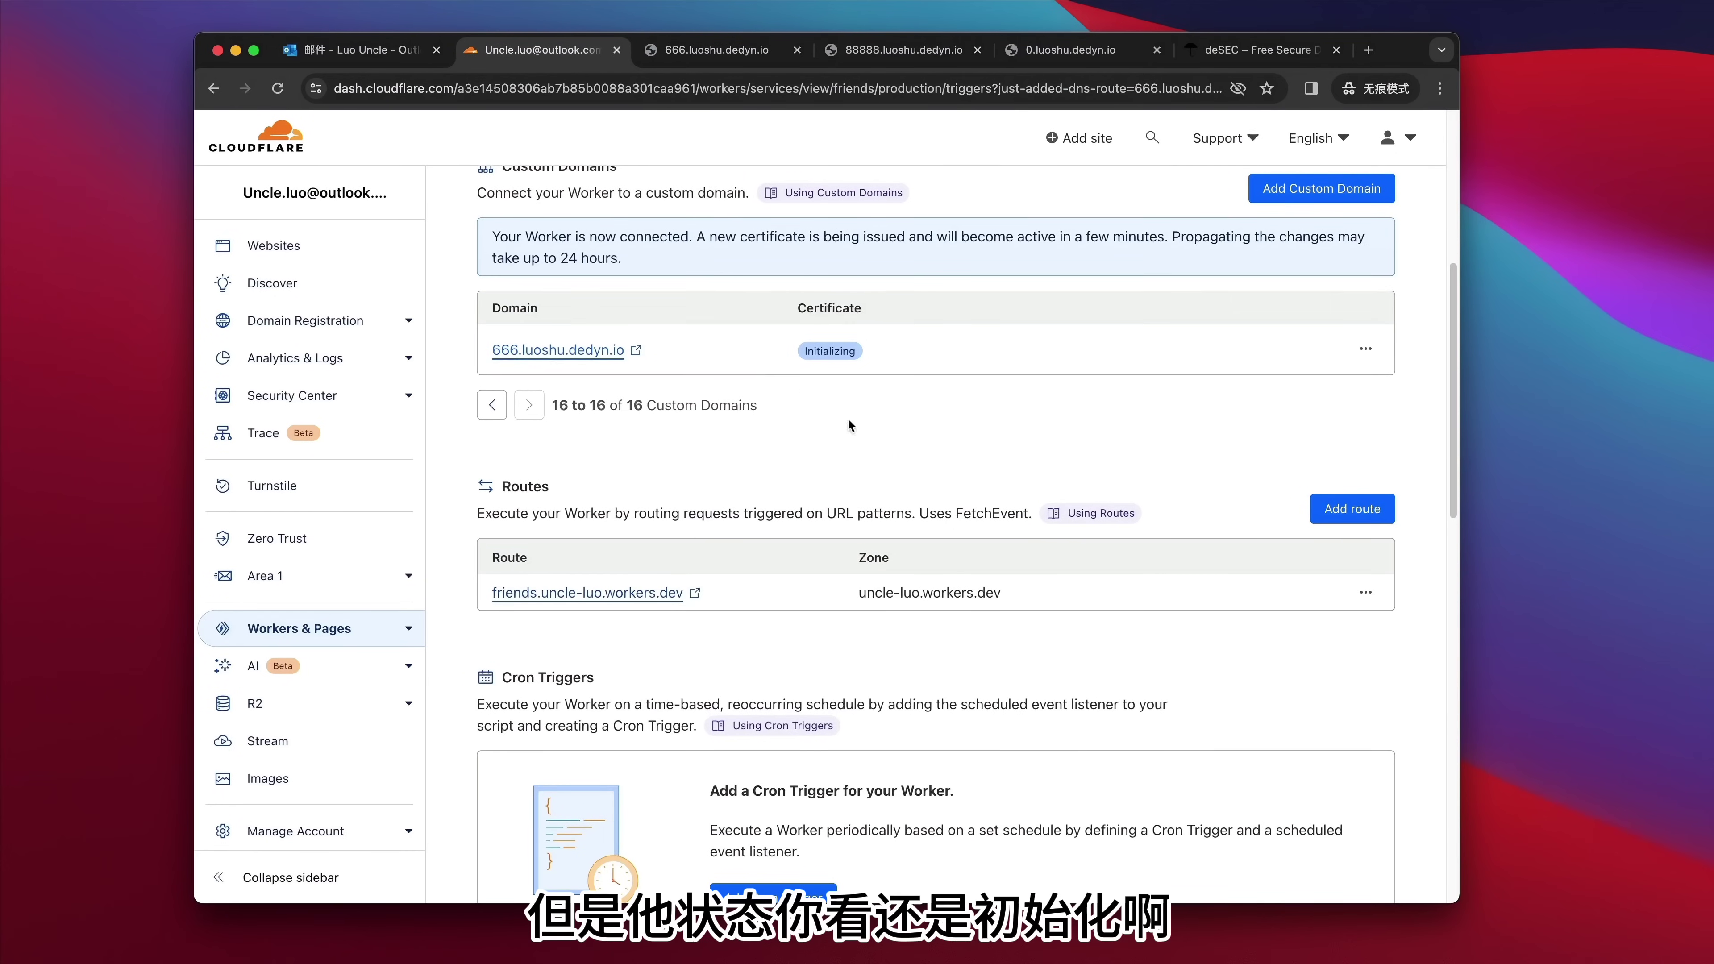
{"action": "scroll", "coordinate": [715, 498], "scroll_direction": "up", "scroll_amount": 5}
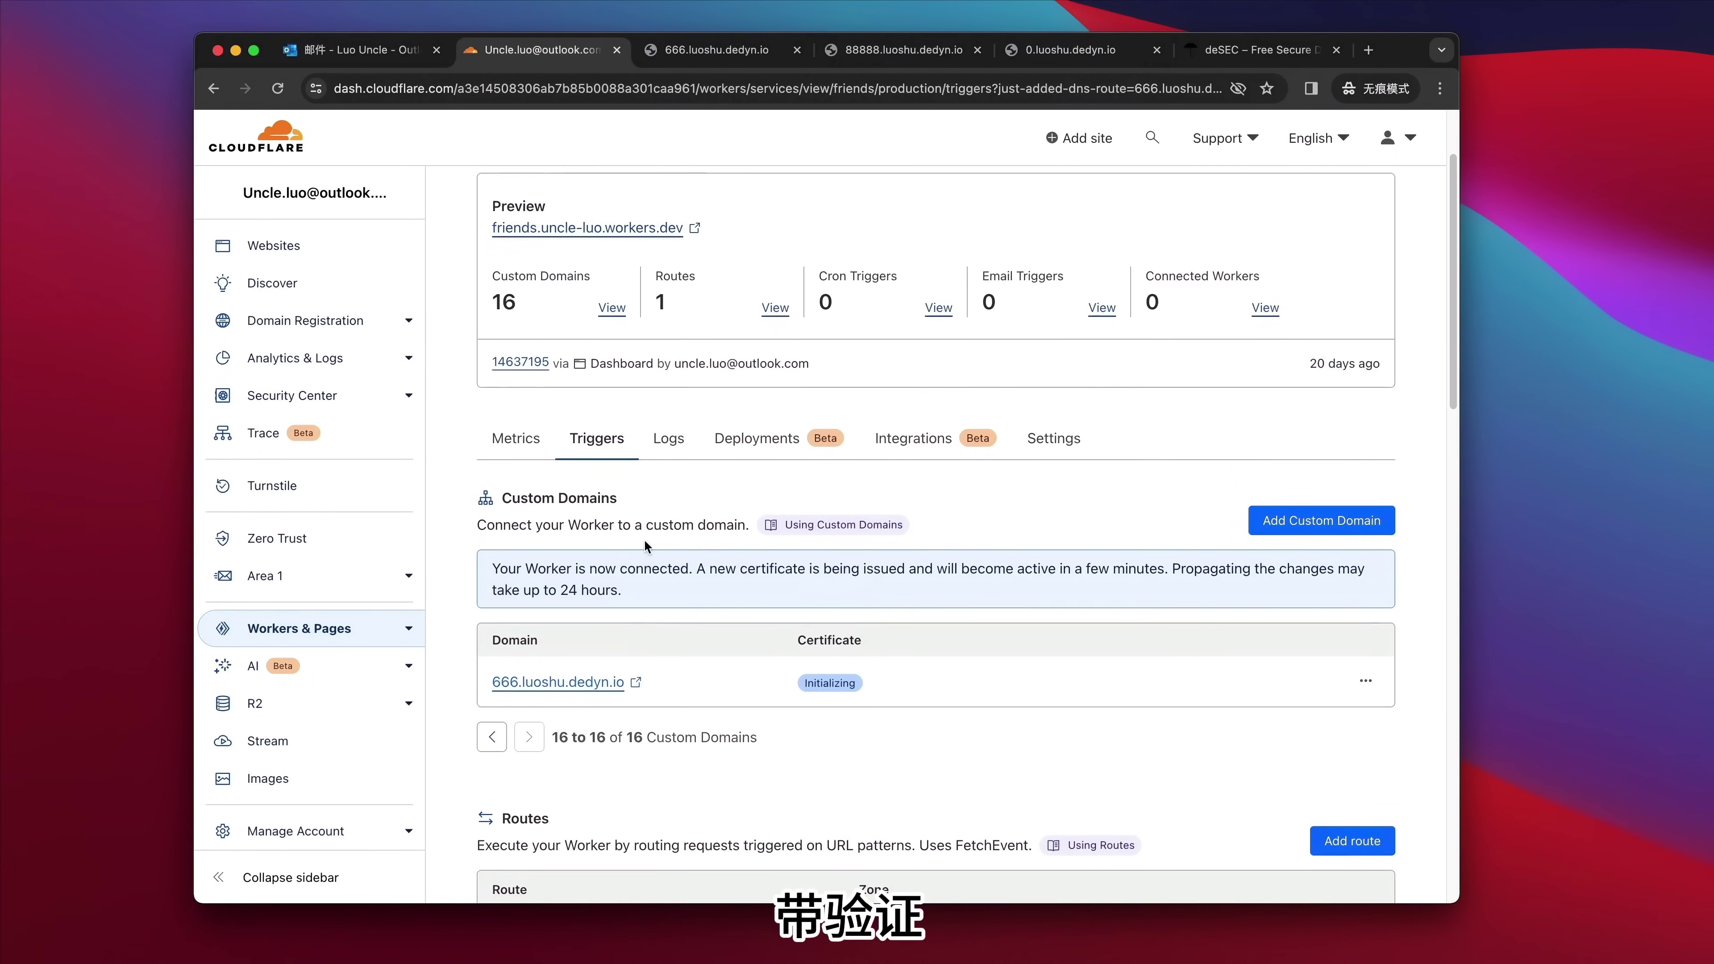
{"action": "scroll", "coordinate": [644, 545], "scroll_direction": "up", "scroll_amount": 2}
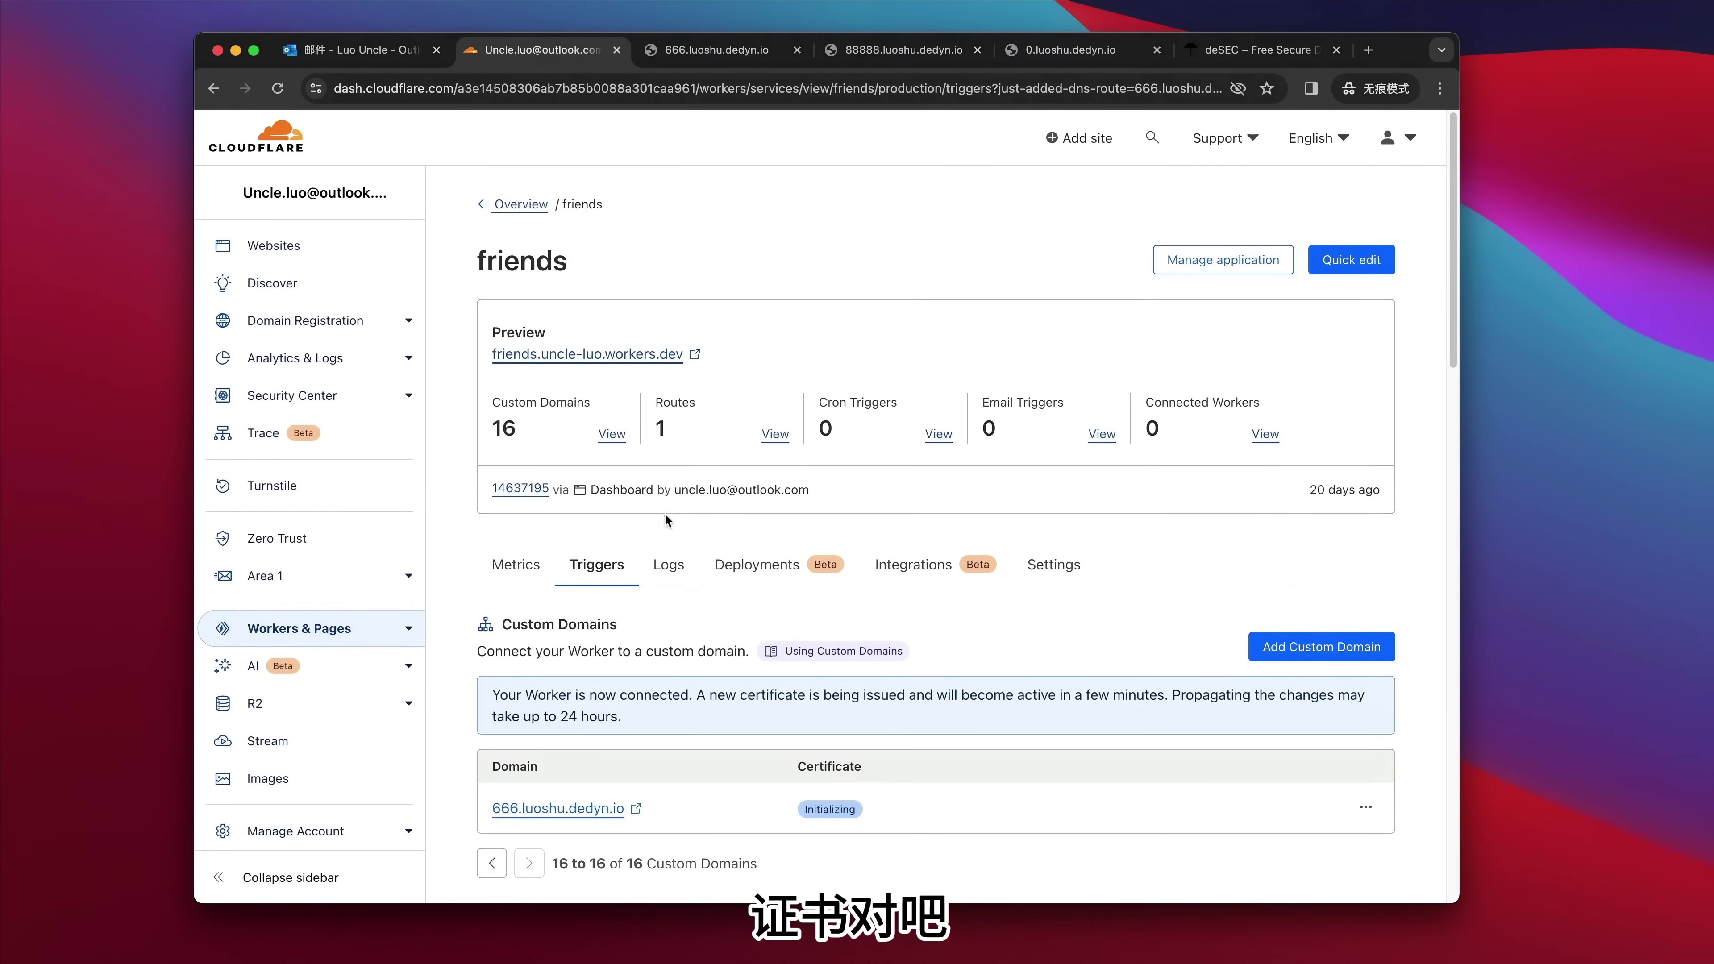
{"action": "key", "text": "super+bracketleft"}
{"action": "left_click", "coordinate": [554, 452]}
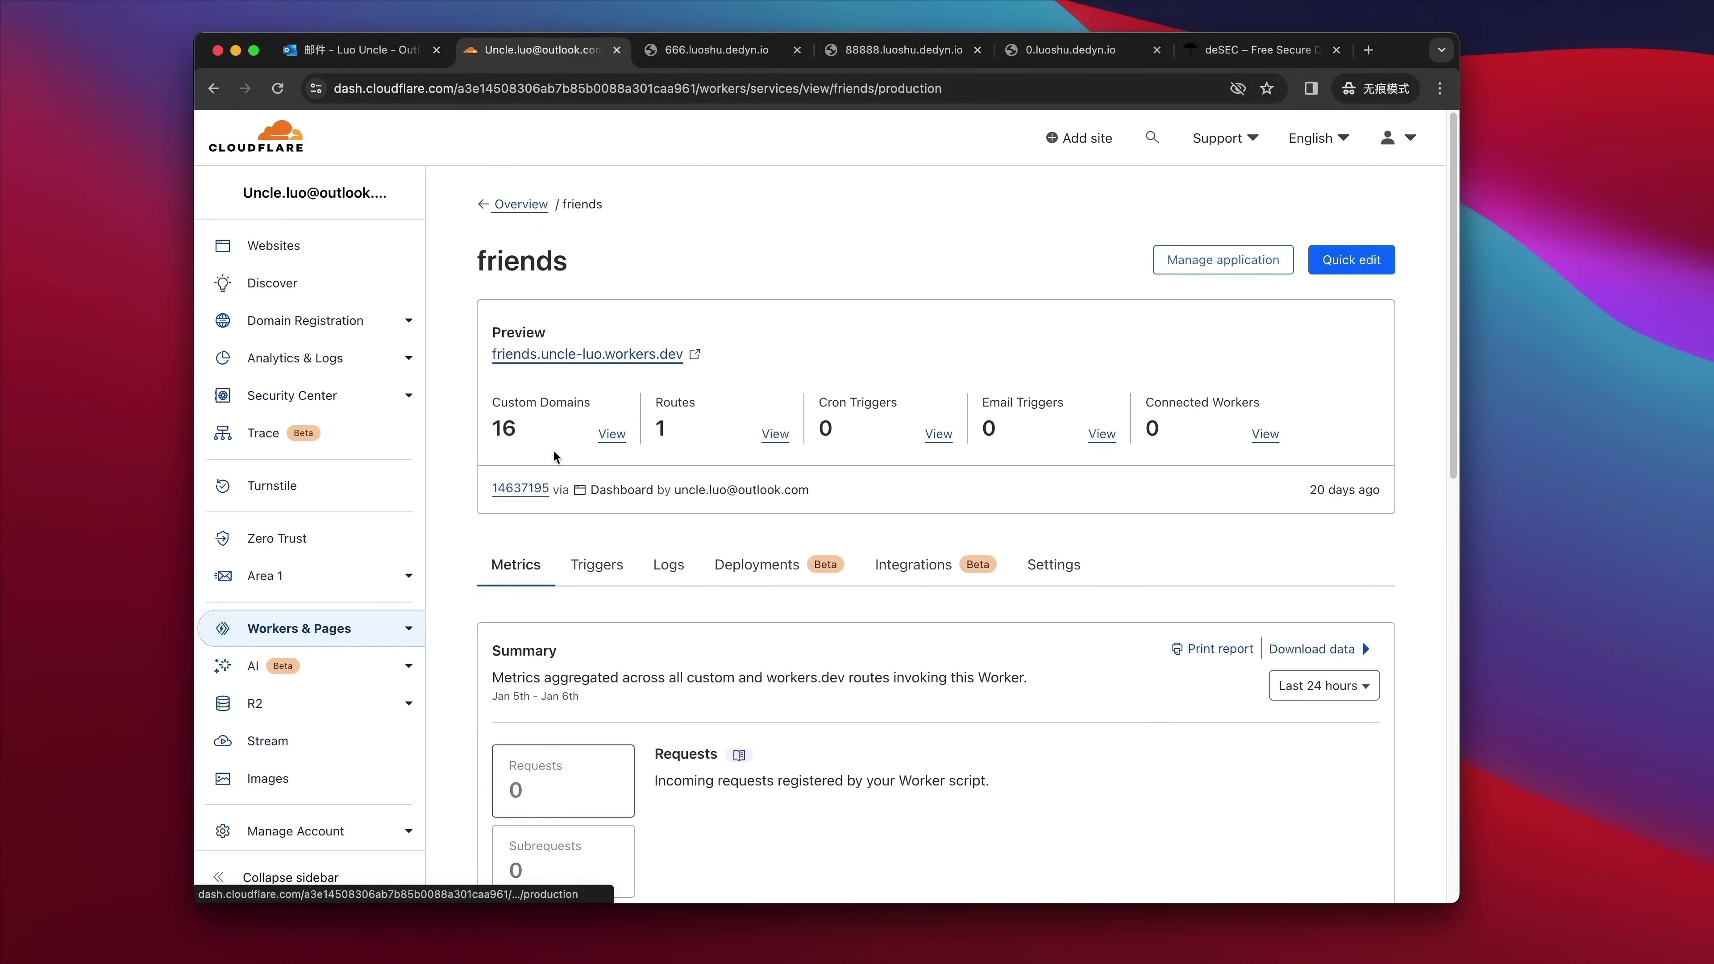
{"action": "scroll", "coordinate": [740, 631], "scroll_direction": "down", "scroll_amount": 5}
{"action": "scroll", "coordinate": [736, 622], "scroll_direction": "up", "scroll_amount": 5}
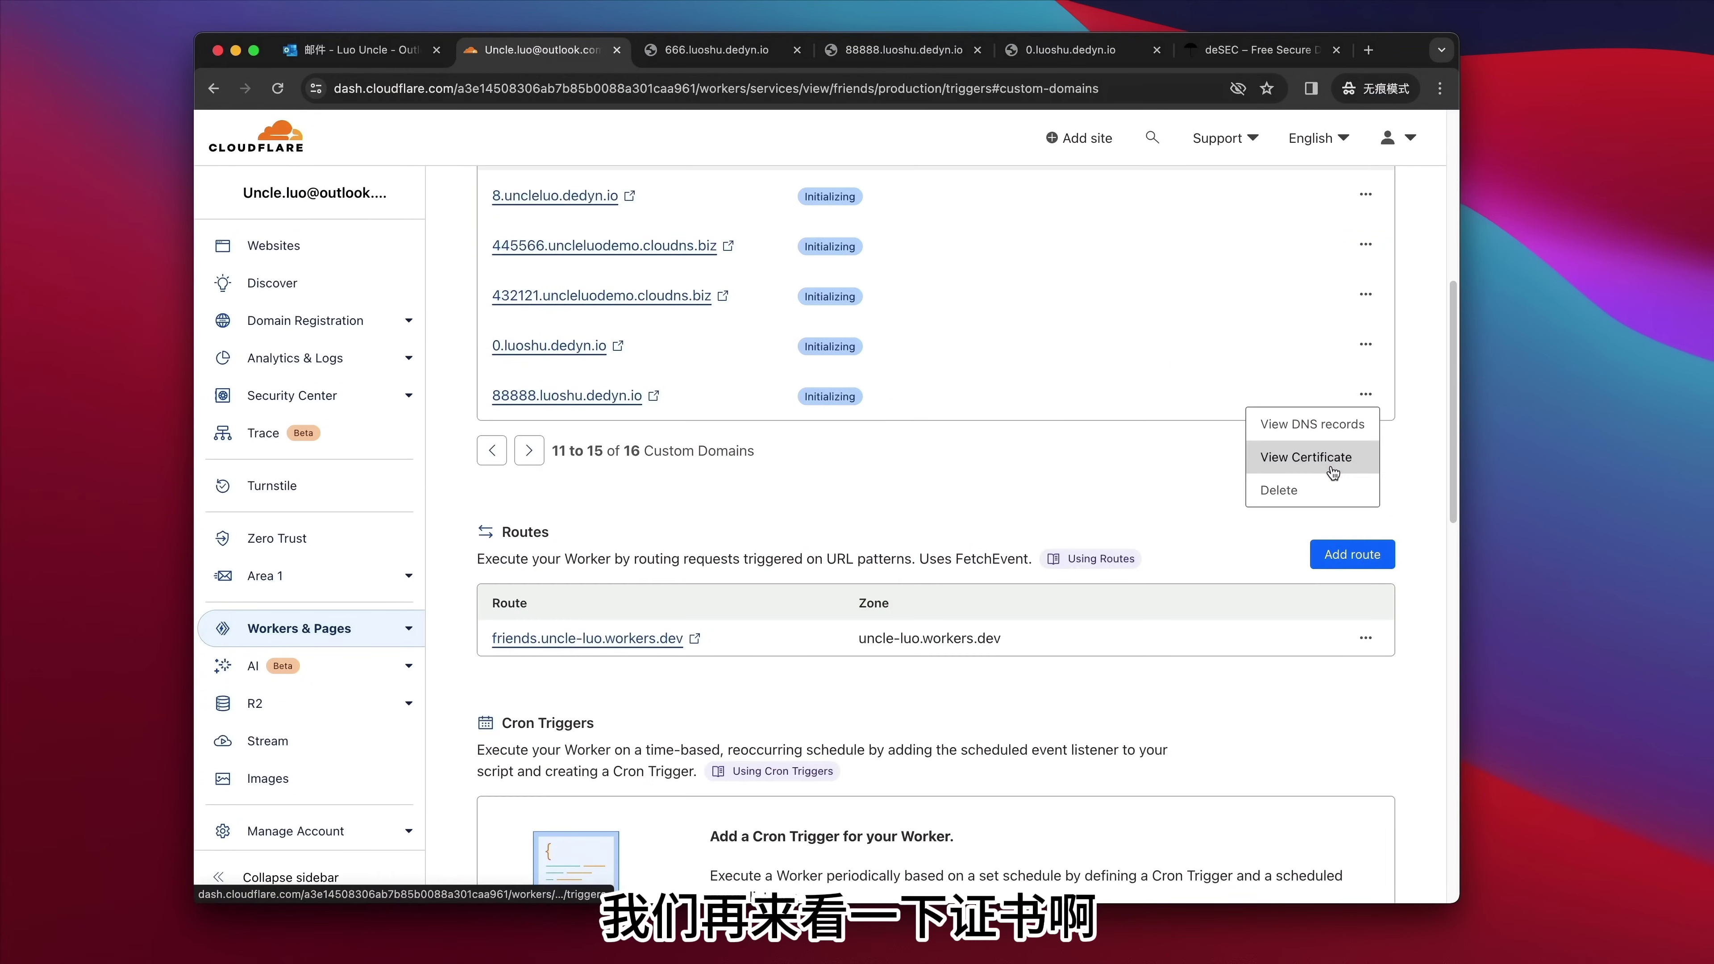
{"action": "left_click", "coordinate": [1091, 349]}
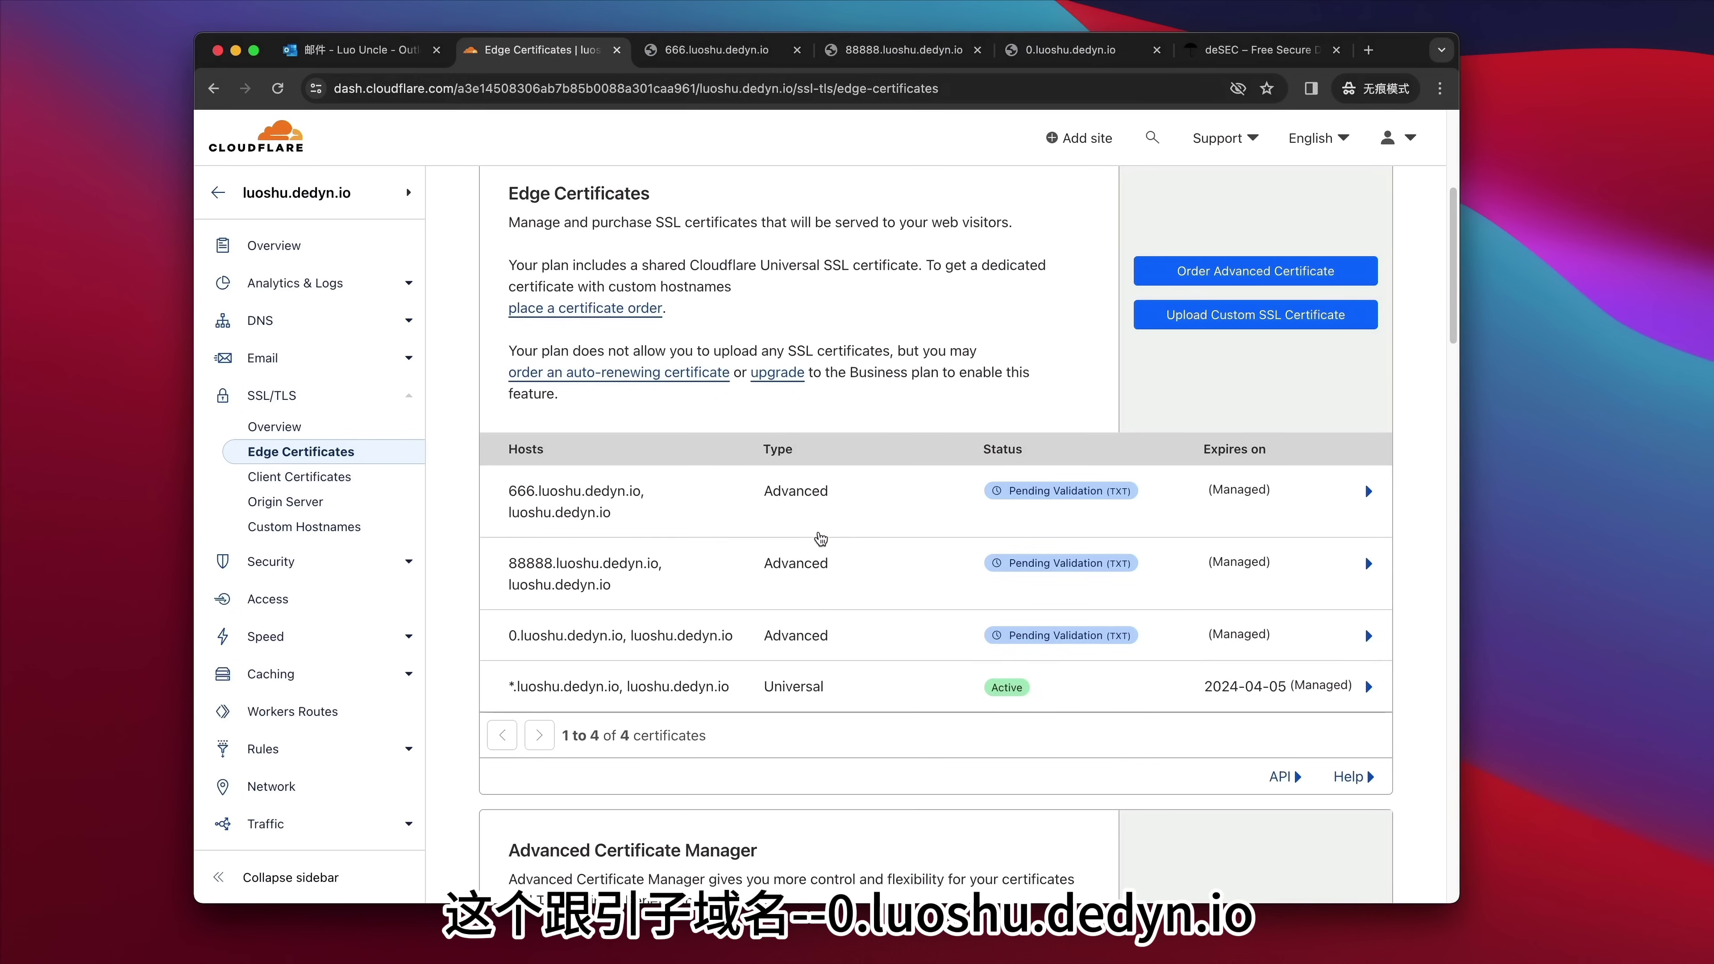
- Examine the edge certificates of luoshu.dedyn.io, expanding and collapsing the Advanced entries for the 666, 88888 and 0 subdomains
{"action": "scroll", "coordinate": [821, 540], "scroll_direction": "up", "scroll_amount": 1}
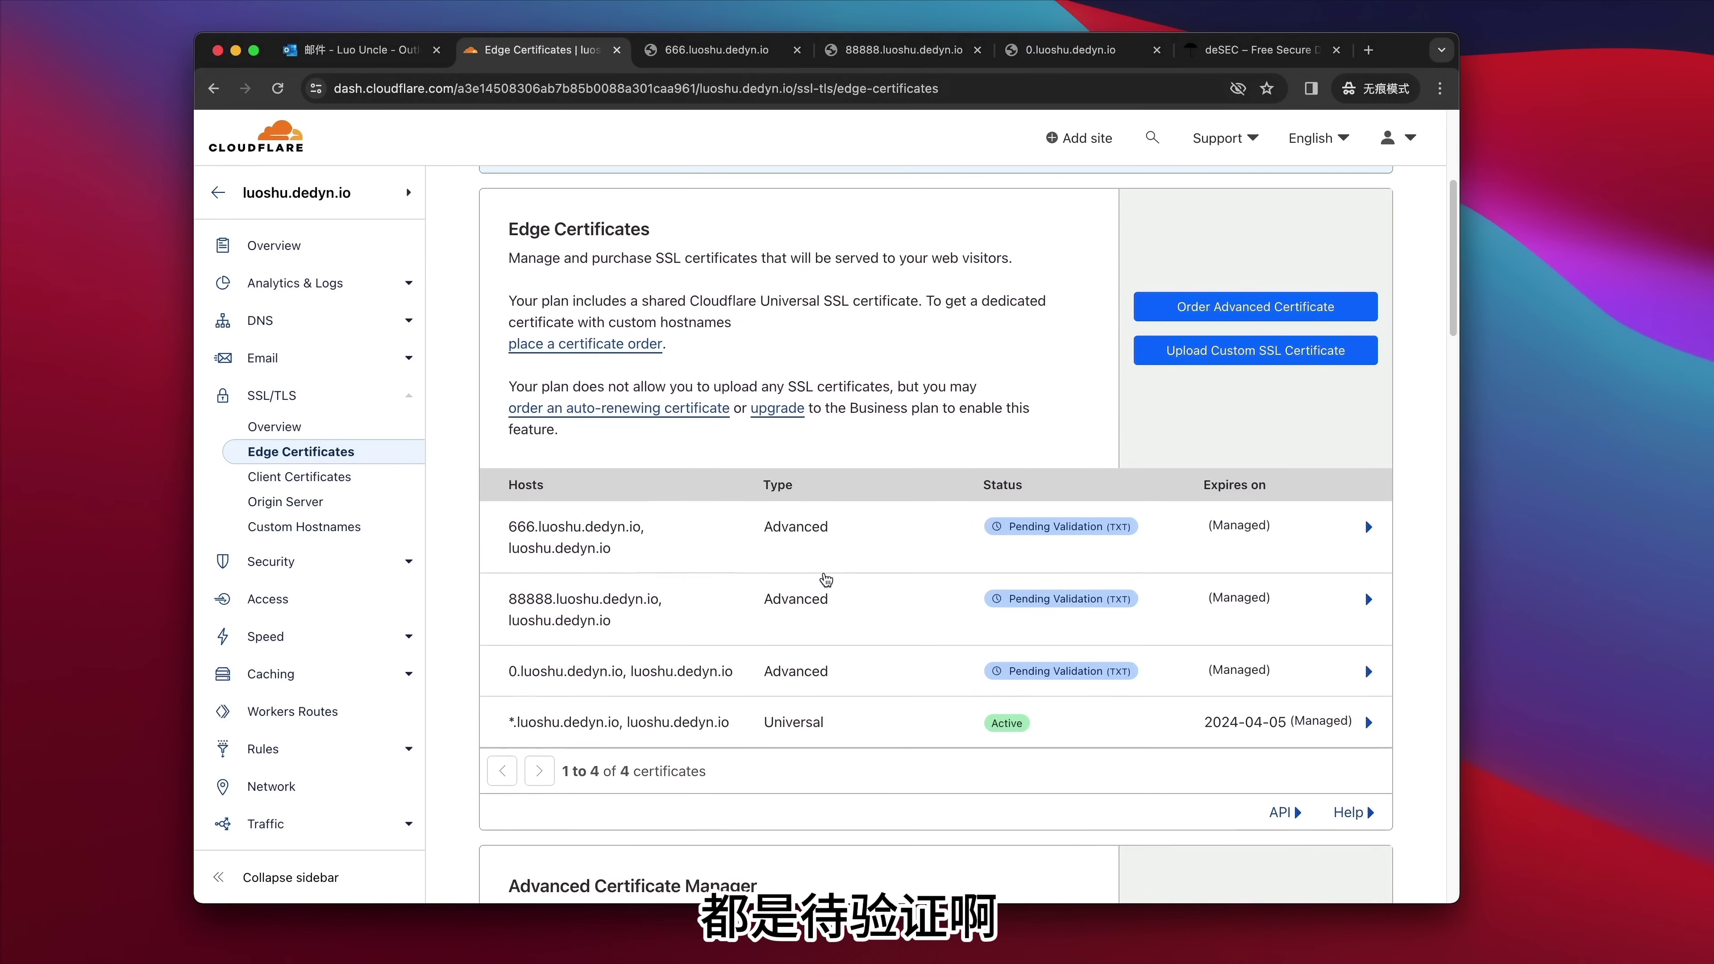
{"action": "scroll", "coordinate": [825, 579], "scroll_direction": "up", "scroll_amount": 3}
{"action": "scroll", "coordinate": [825, 579], "scroll_direction": "down", "scroll_amount": 8}
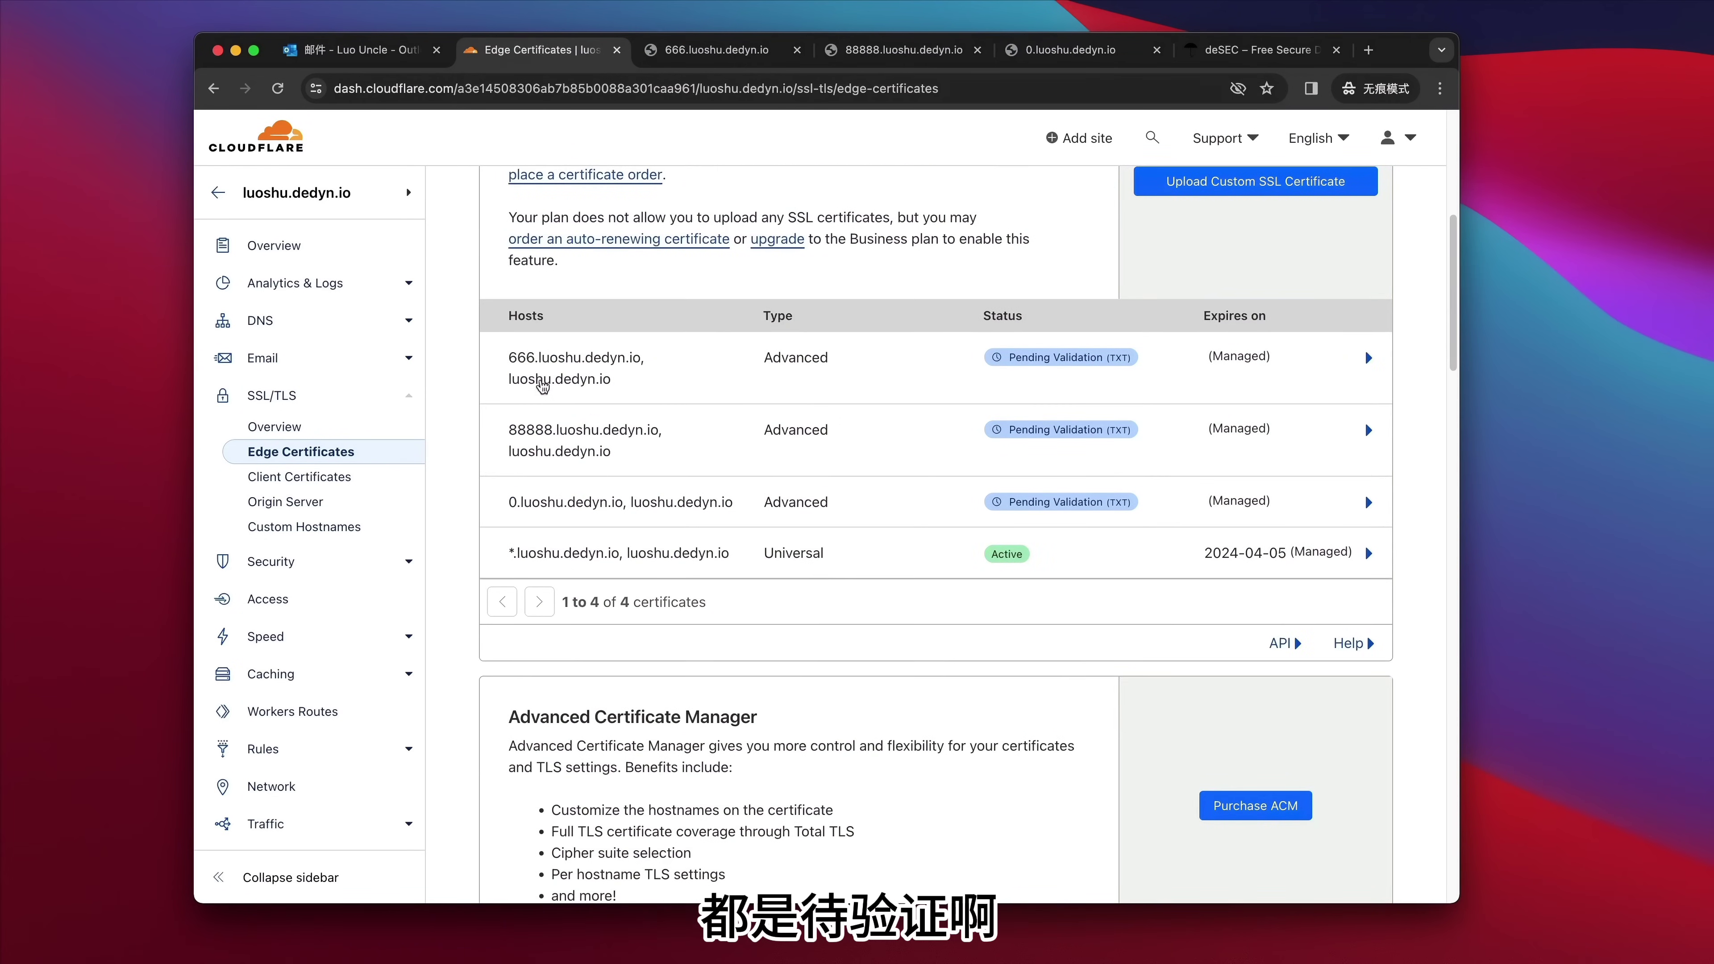
{"action": "left_click_drag", "start_coordinate": [501, 356], "coordinate": [712, 393]}
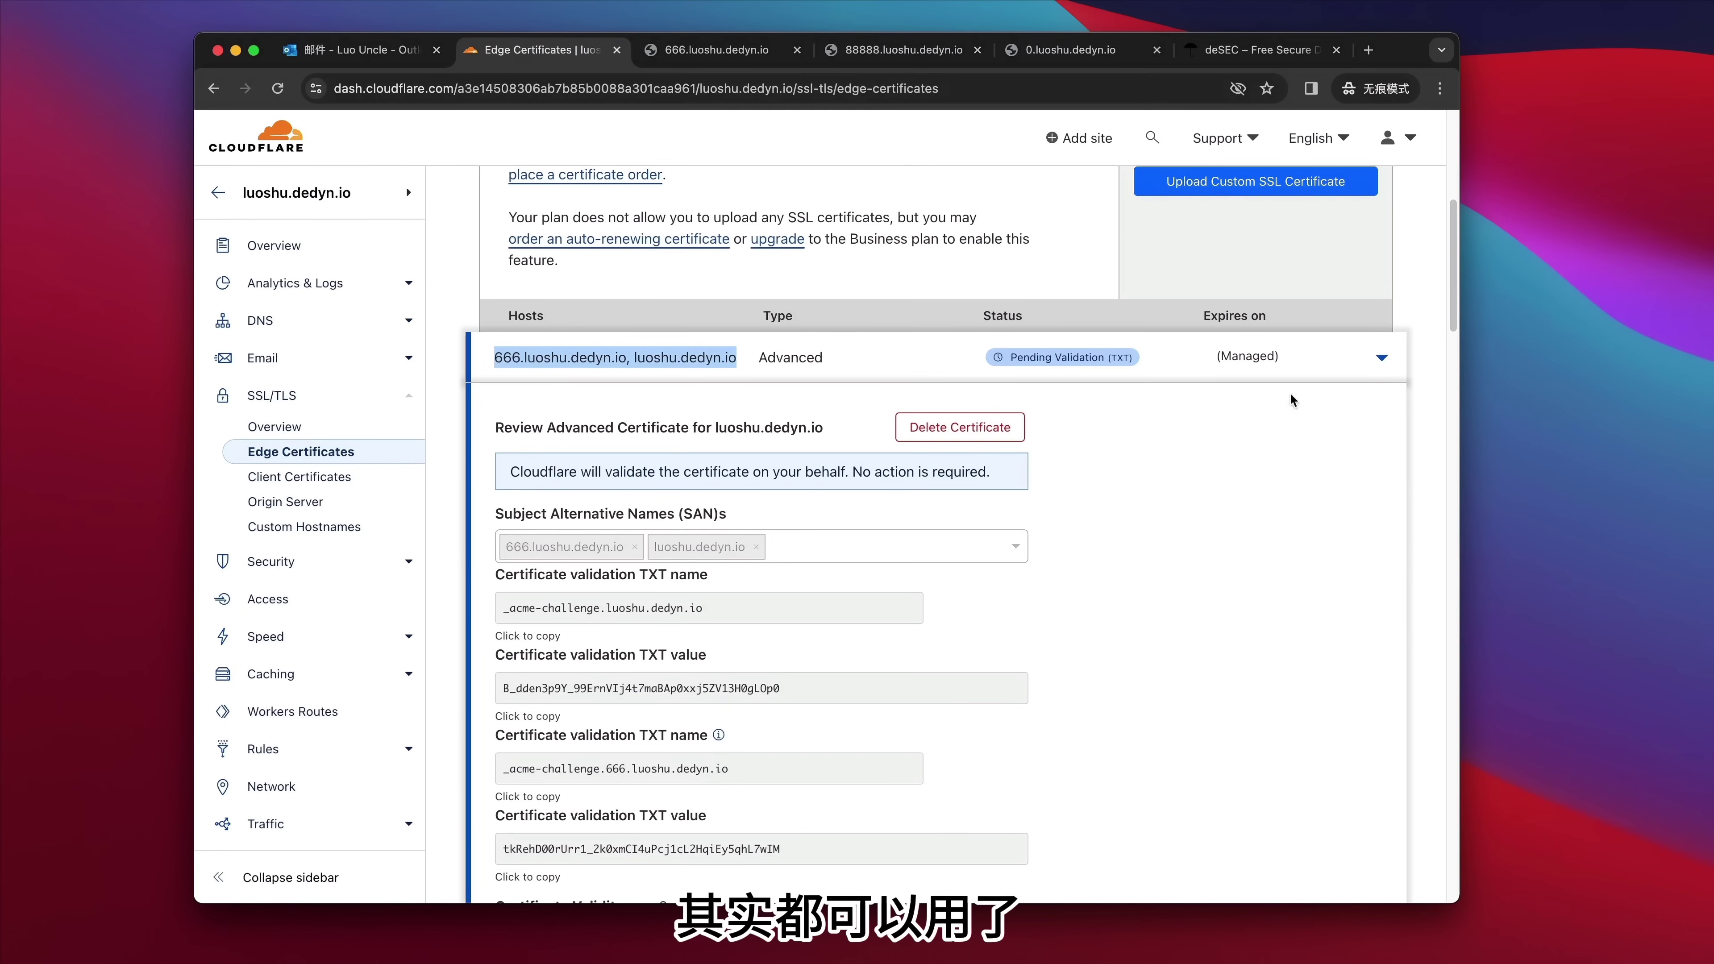
{"action": "left_click", "coordinate": [1390, 371]}
{"action": "left_click_drag", "start_coordinate": [517, 432], "coordinate": [611, 451]}
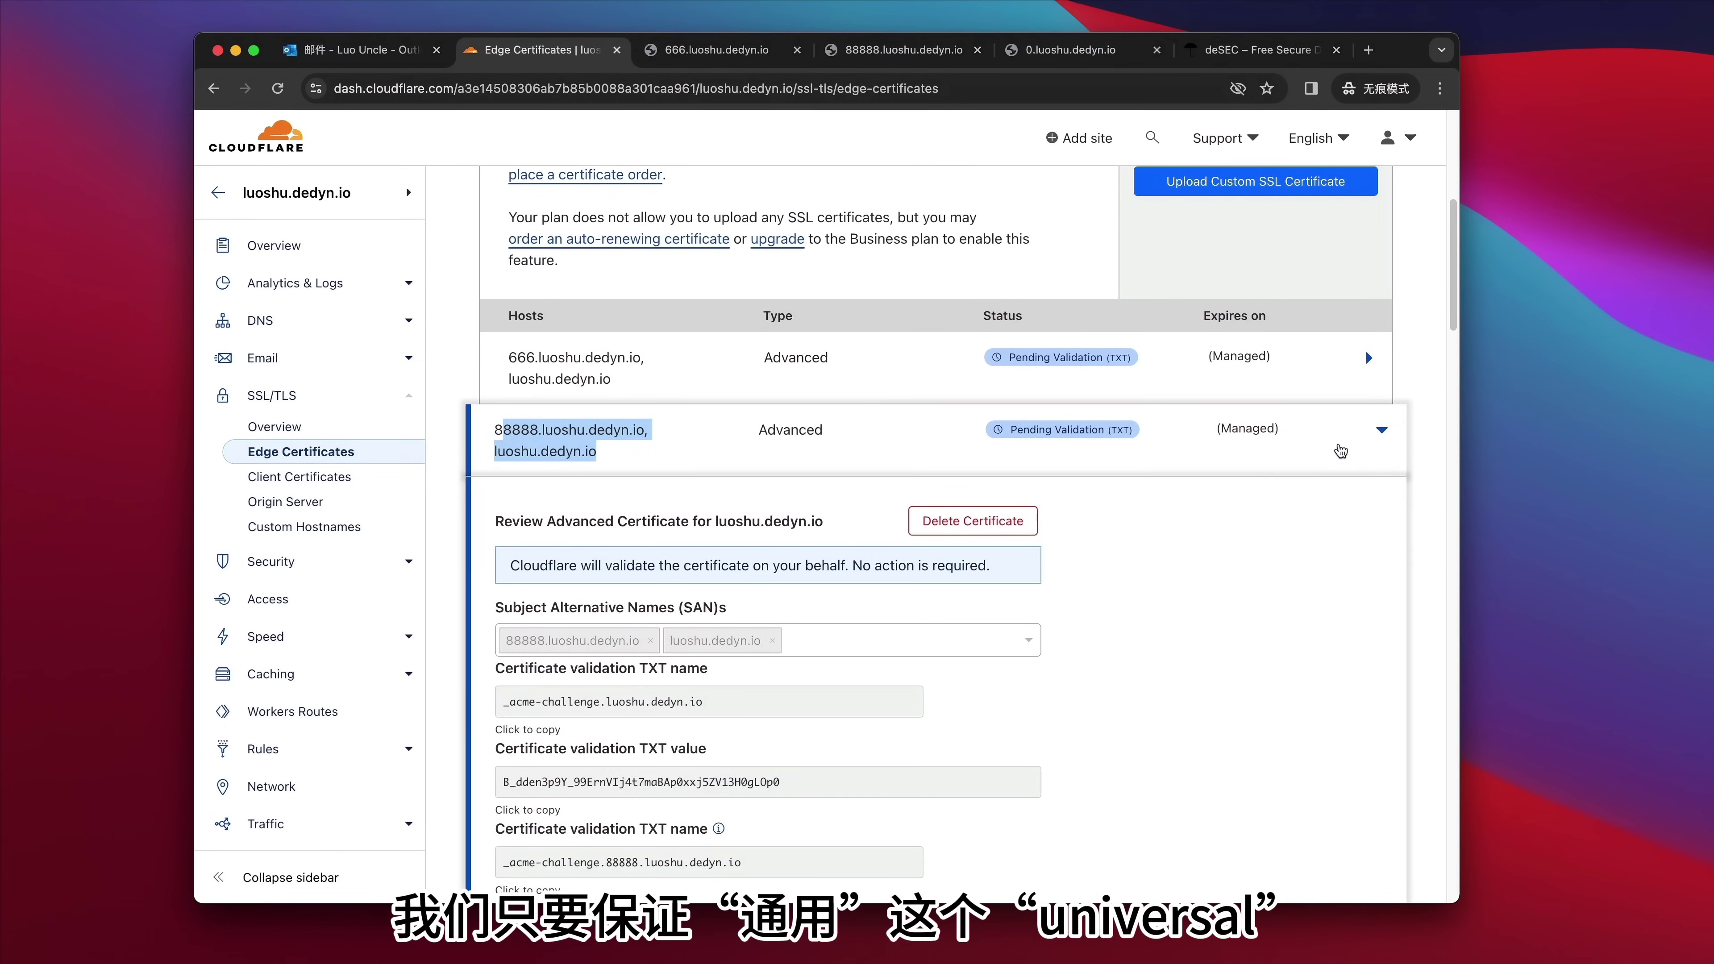
{"action": "left_click", "coordinate": [1384, 430]}
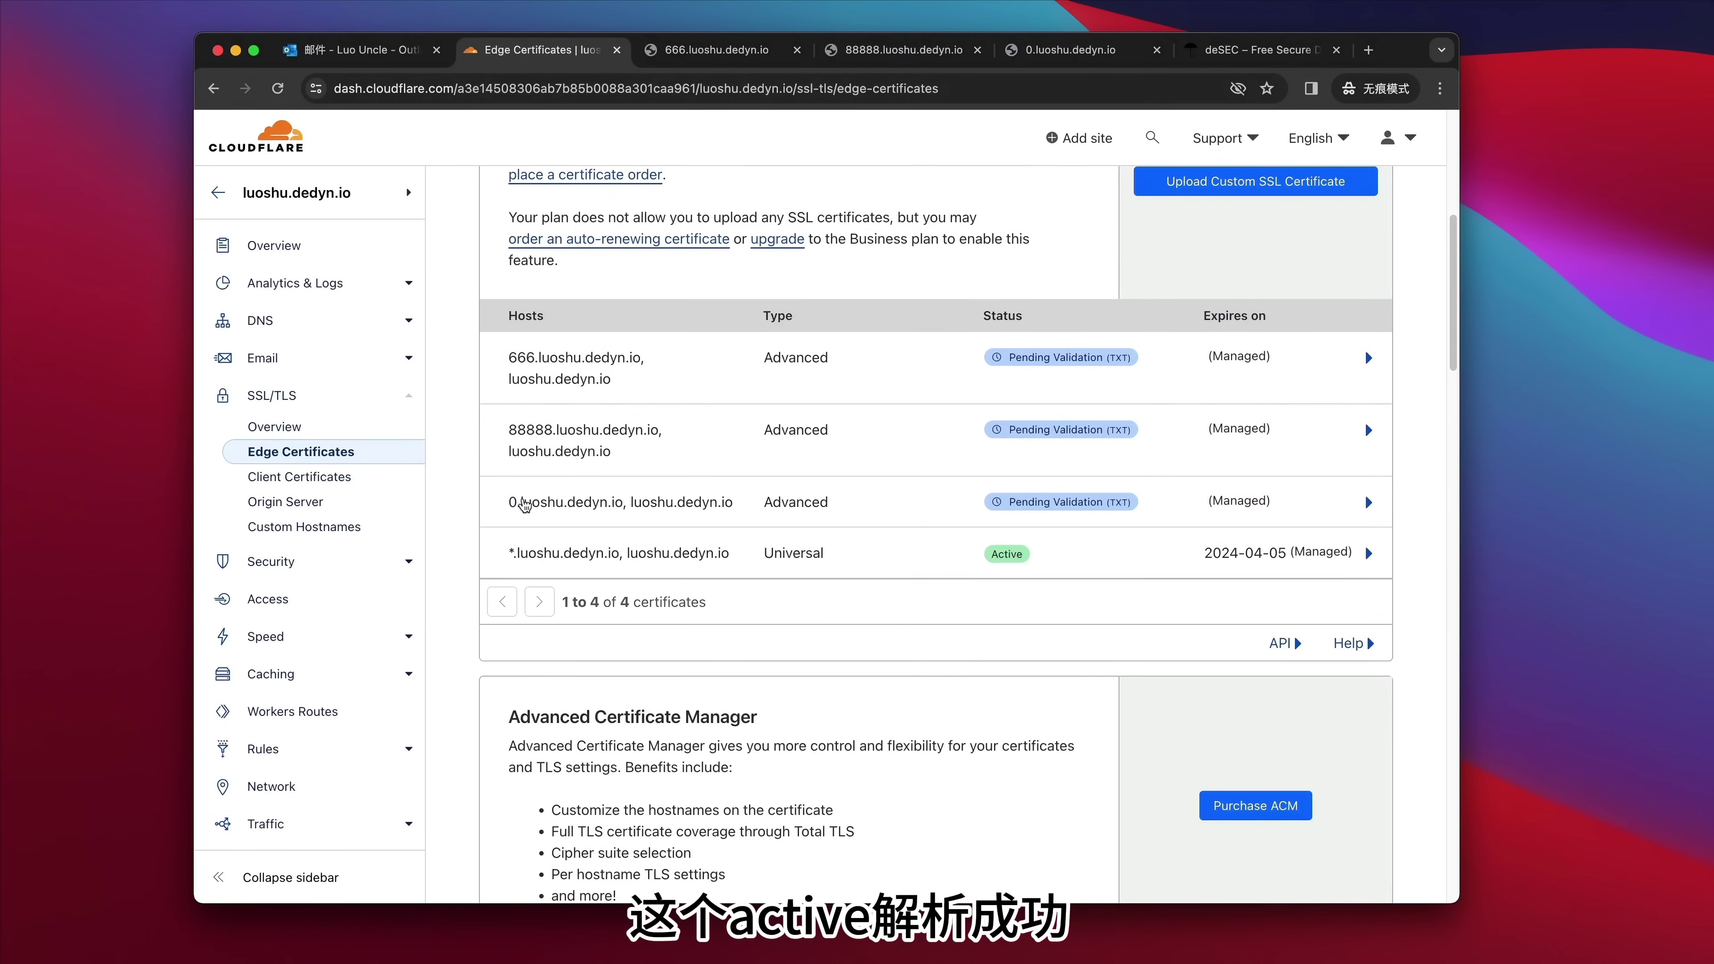
{"action": "left_click_drag", "start_coordinate": [525, 505], "coordinate": [827, 508]}
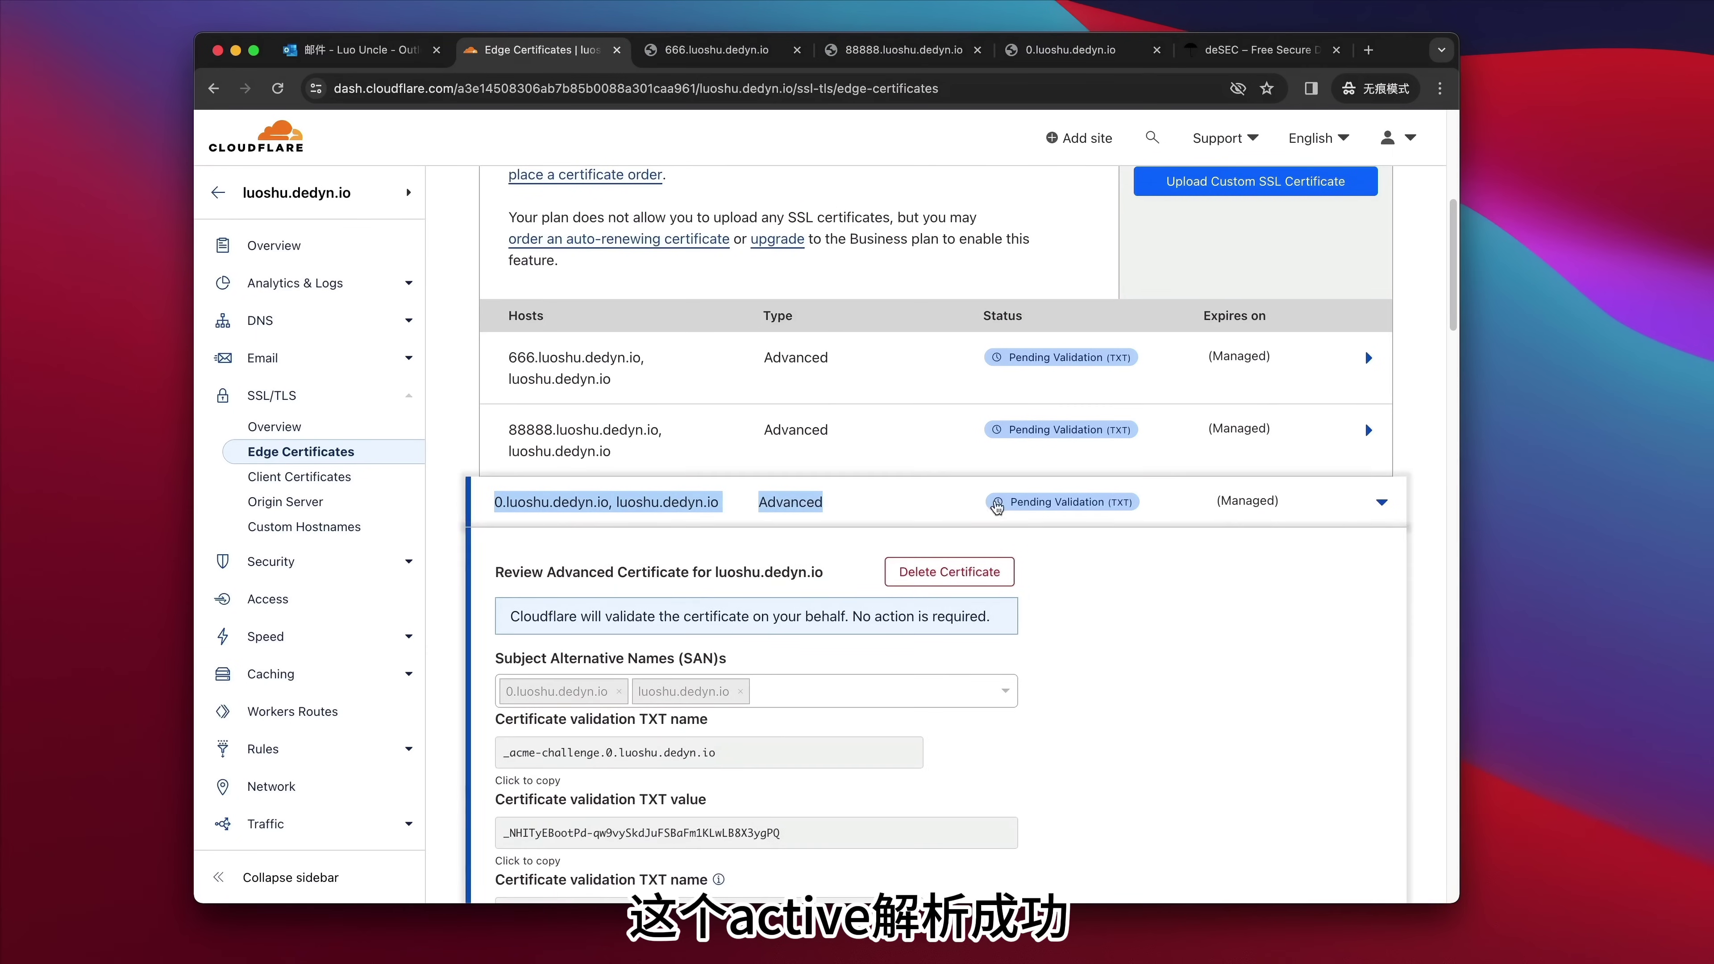
{"action": "left_click", "coordinate": [1380, 503]}
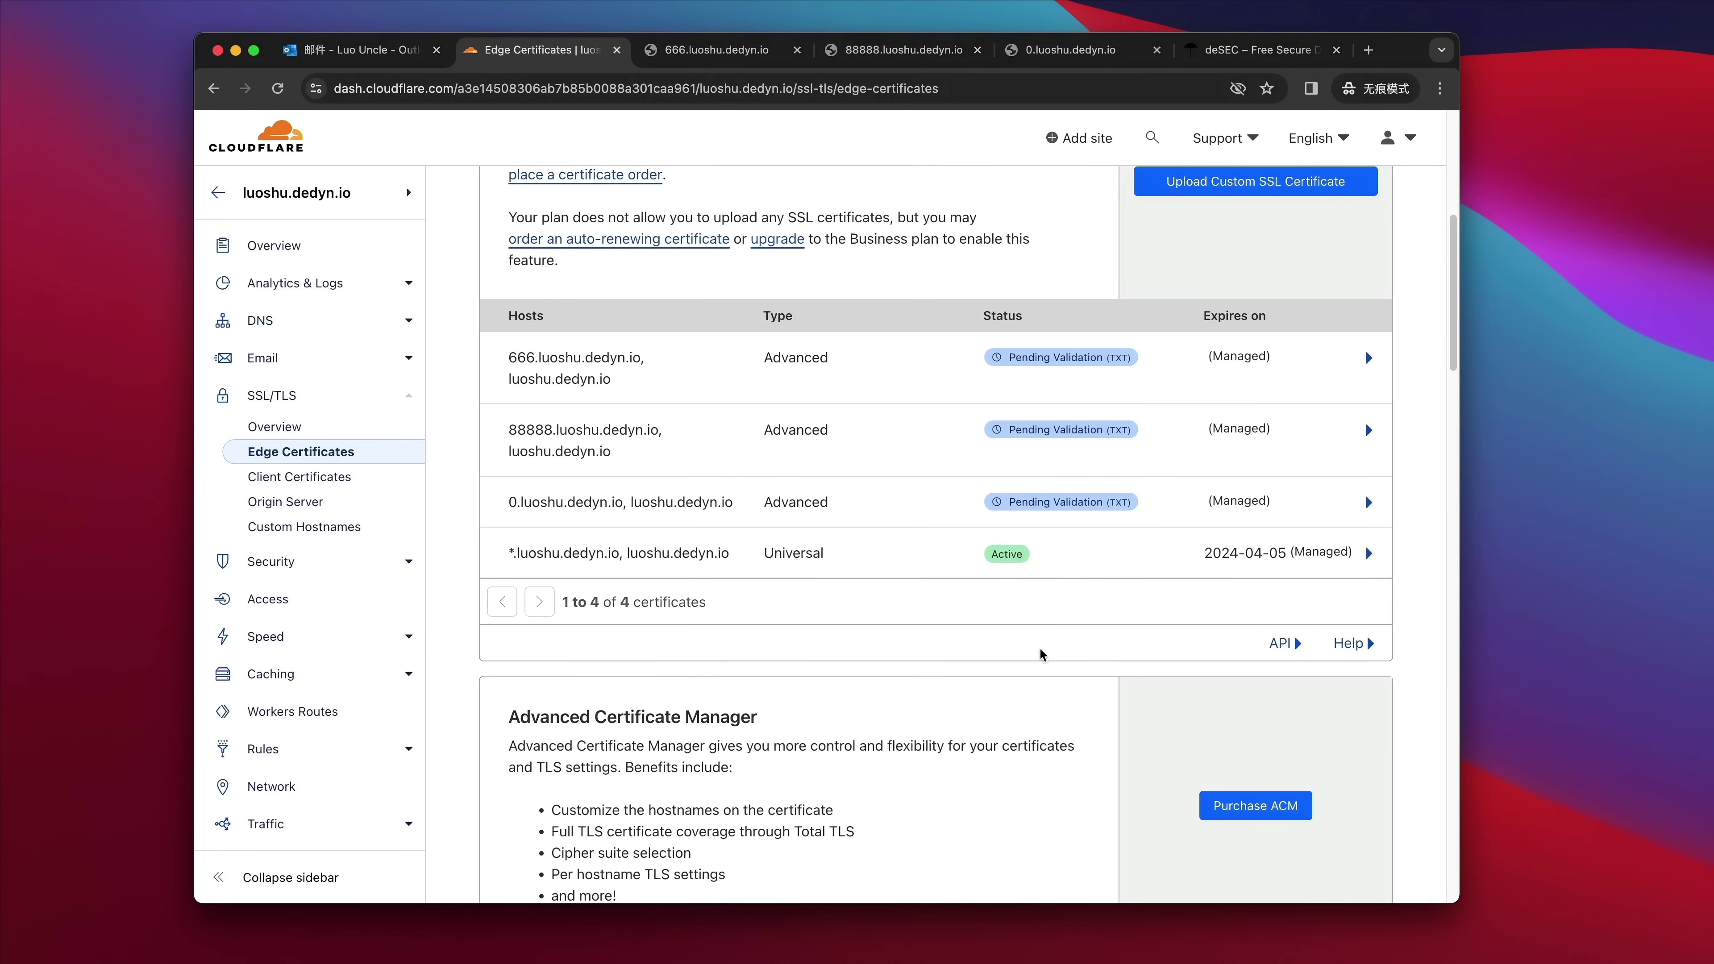